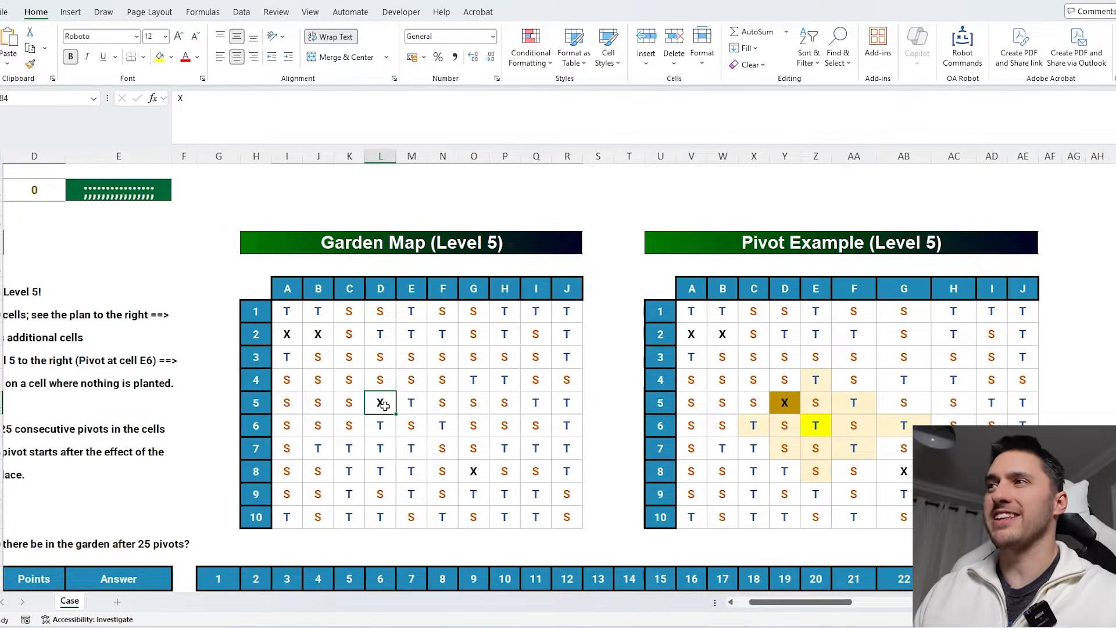
- Scroll through the challenge sheet to review the Level 1 to 3 instructions and garden tables
click(783, 403)
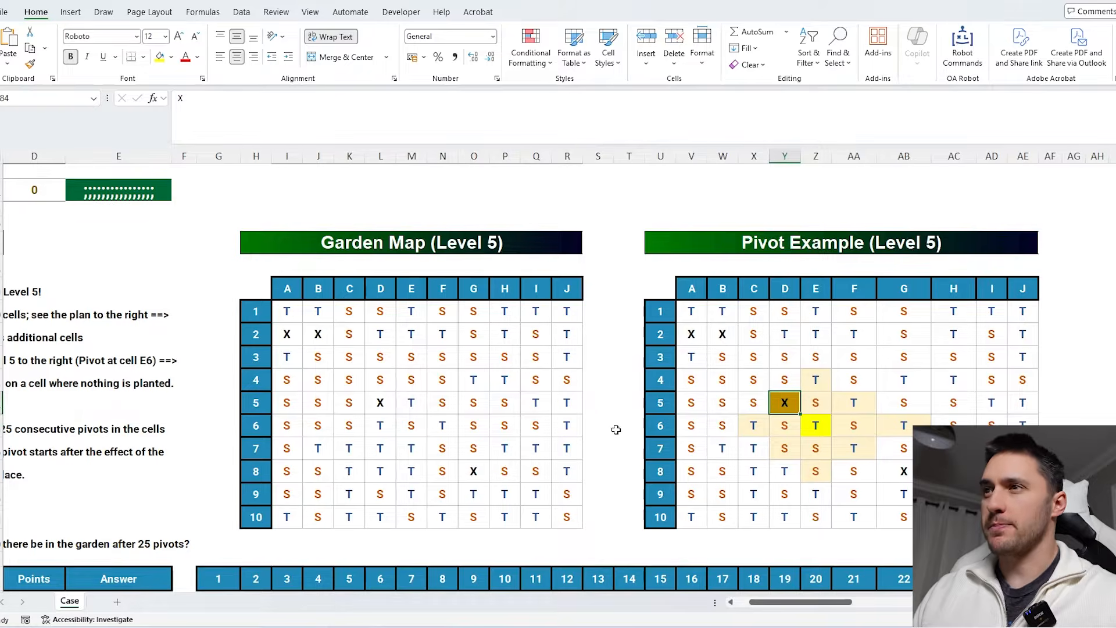
scroll(575, 448, down, 12)
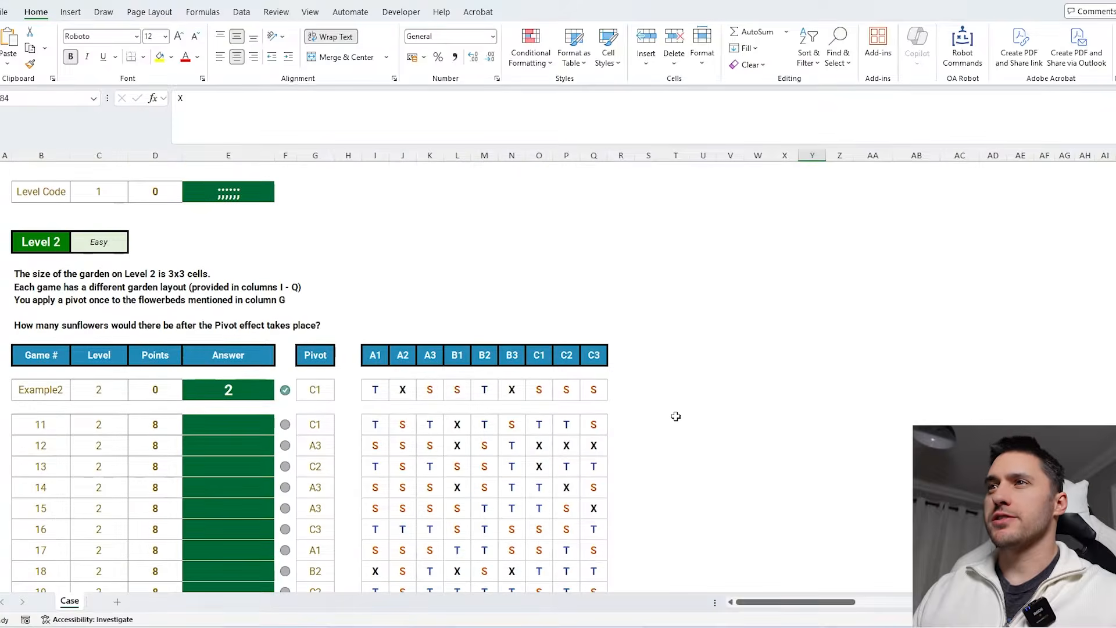
scroll(676, 417, down, 9)
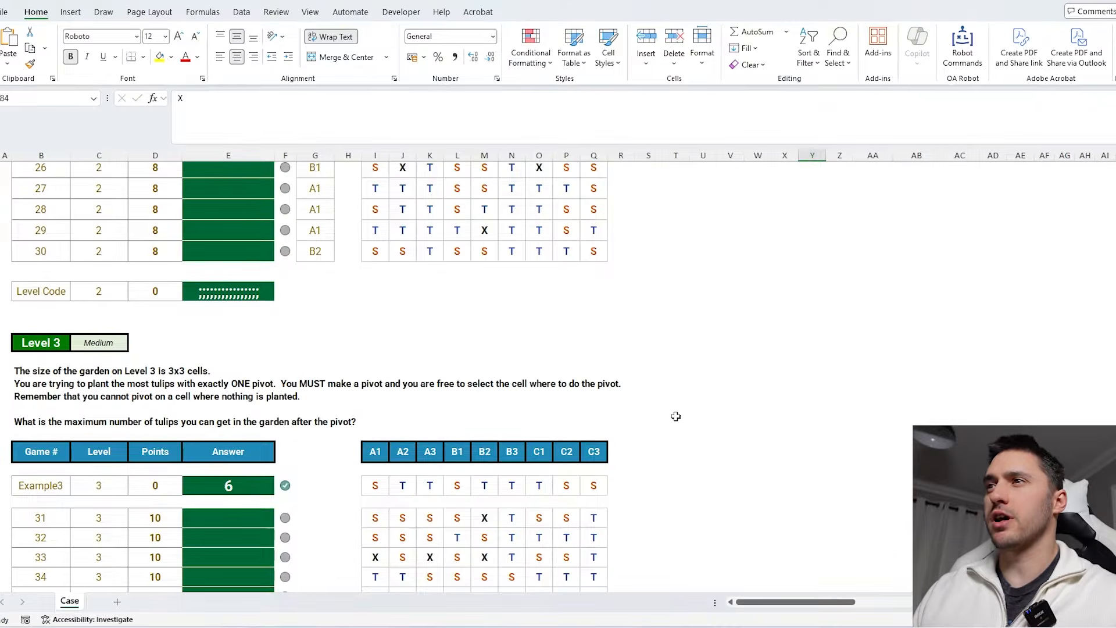
scroll(675, 416, down, 1)
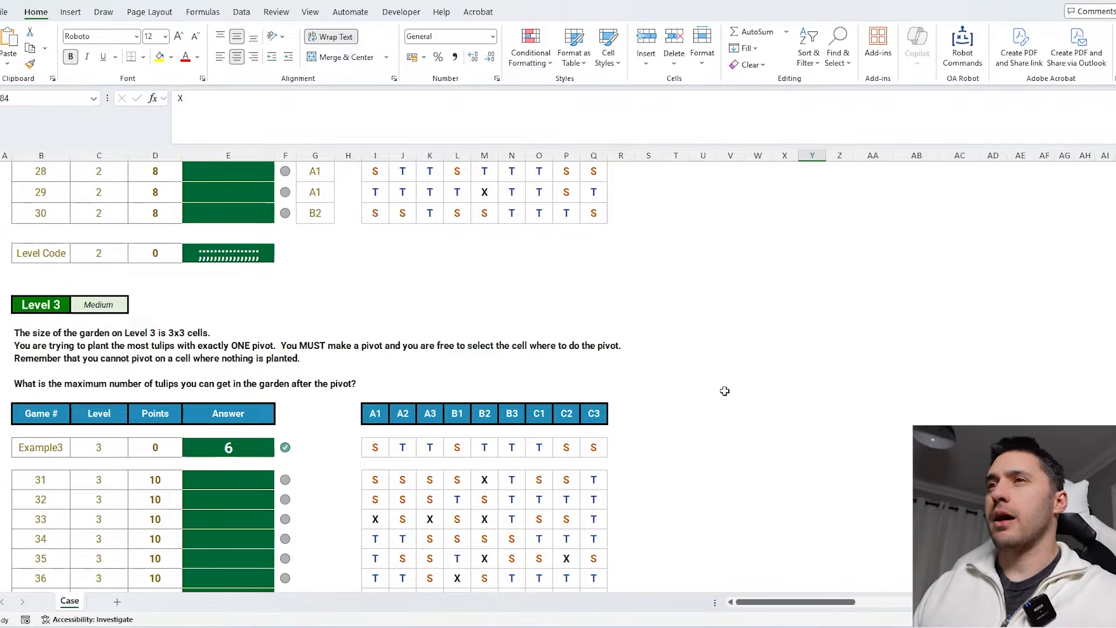
scroll(719, 398, down, 2)
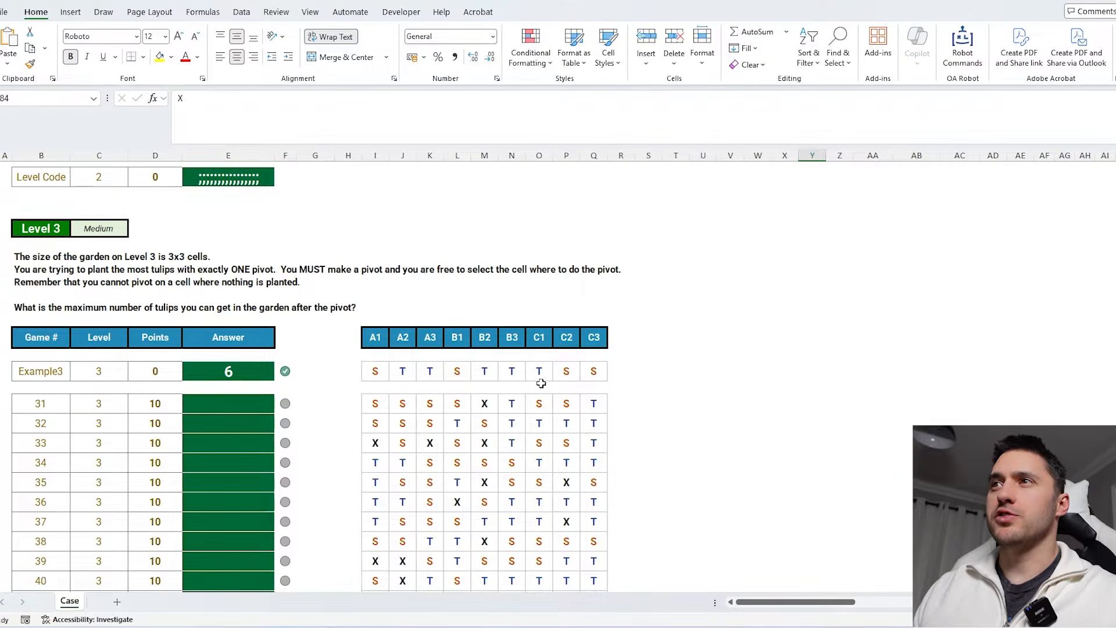
drag(372, 335, 596, 337)
click(641, 337)
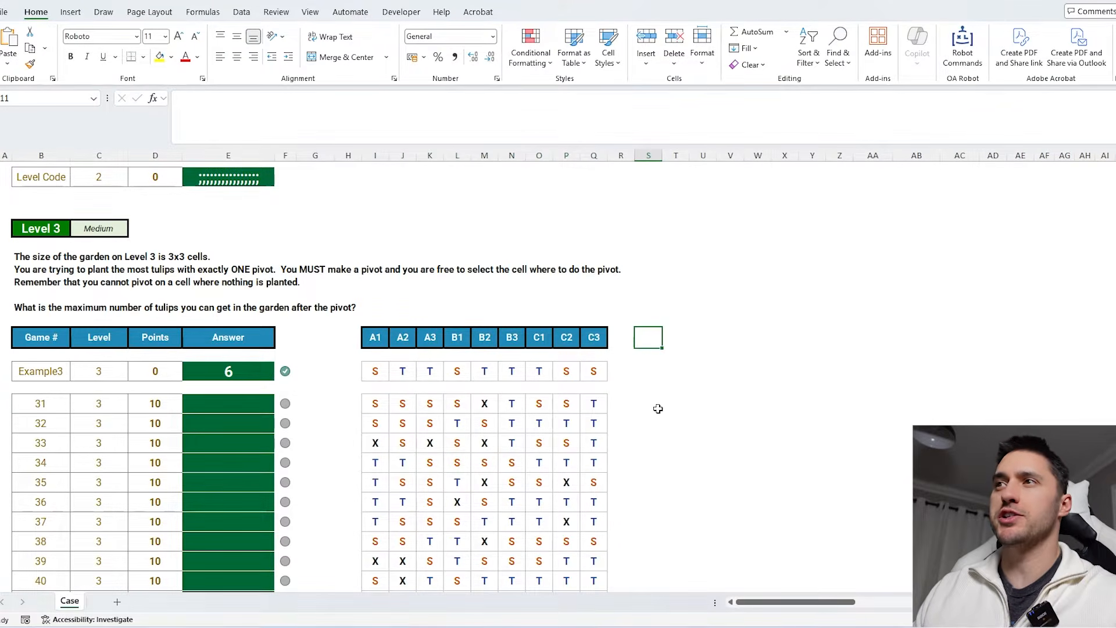
scroll(658, 409, down, 18)
scroll(653, 401, up, 5)
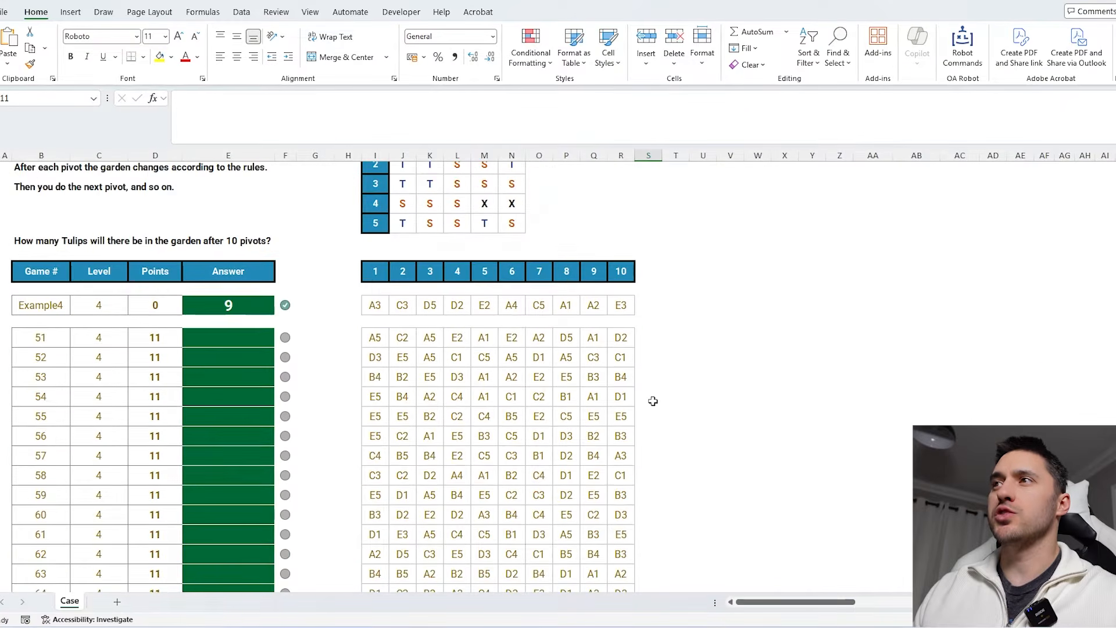
- Examine the Level 4 and Level 5 instructions, the 10x10 garden map and the pivot example
drag(618, 337, 378, 344)
scroll(541, 417, down, 8)
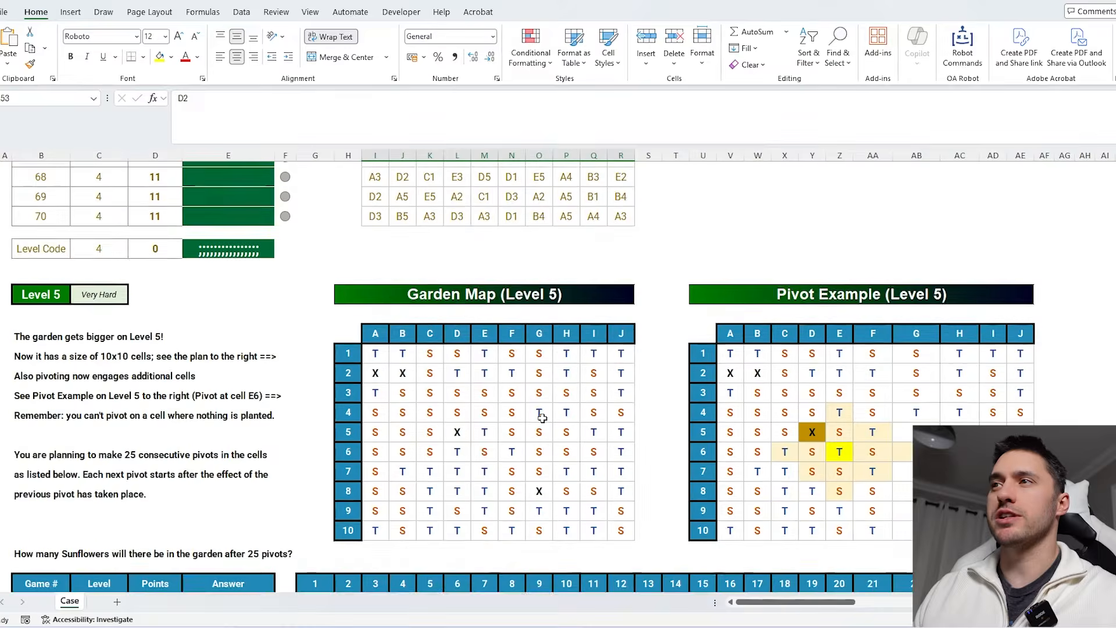
scroll(541, 417, down, 6)
drag(318, 307, 1023, 309)
scroll(569, 406, up, 3)
scroll(559, 411, up, 2)
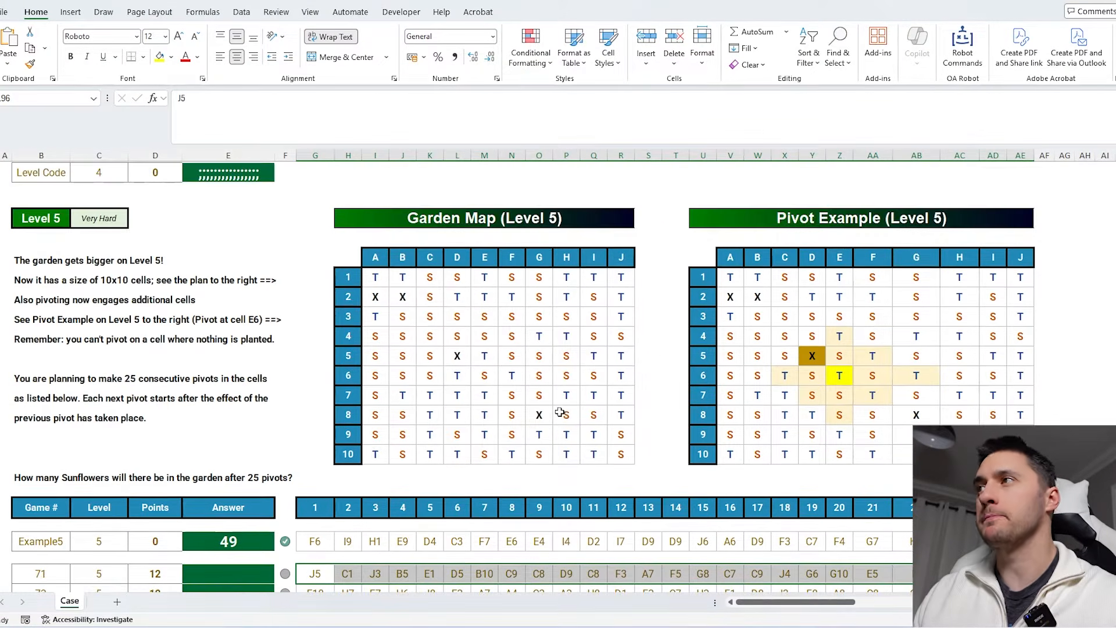
drag(1016, 276, 722, 452)
click(650, 397)
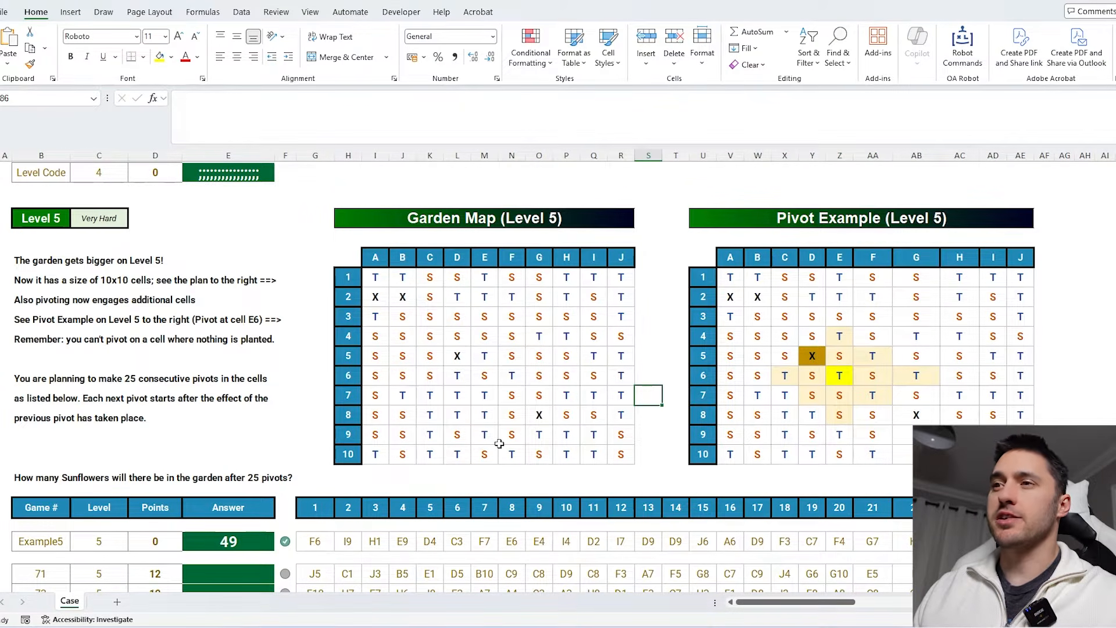
scroll(499, 443, down, 2)
drag(314, 465, 1001, 450)
scroll(907, 413, up, 6)
scroll(757, 411, up, 4)
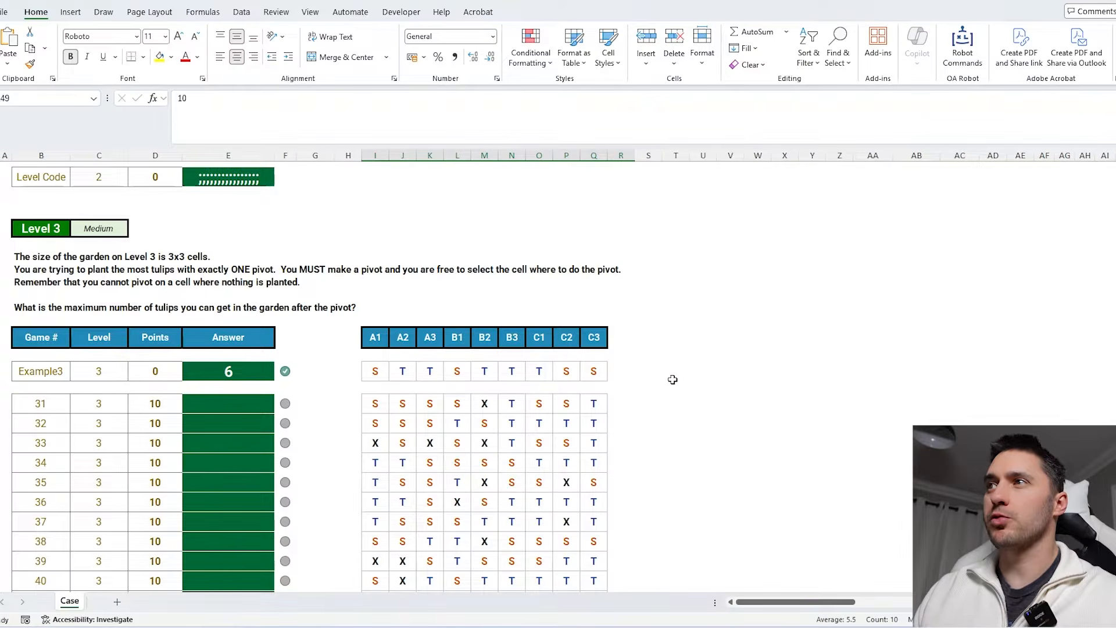
click(603, 341)
drag(603, 341, 377, 340)
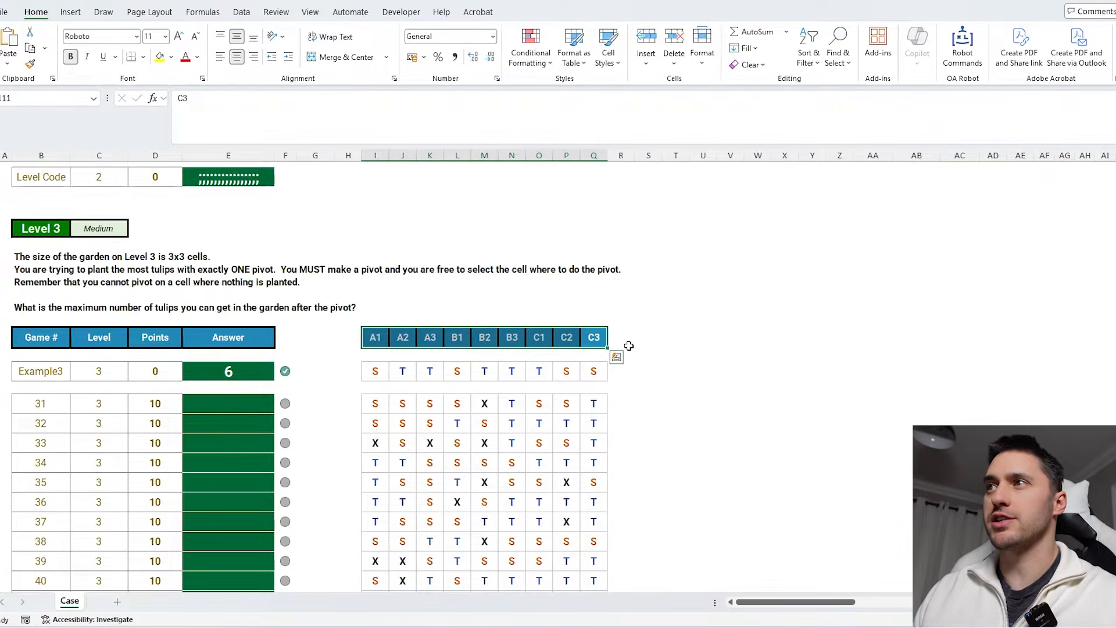
click(662, 340)
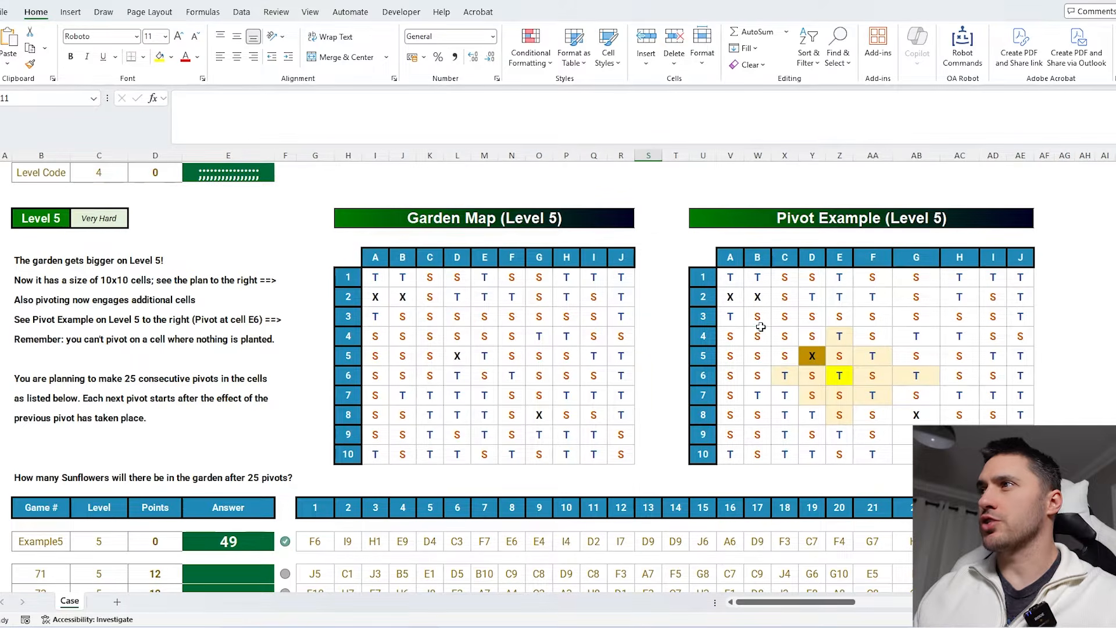
drag(760, 332, 993, 453)
click(1051, 381)
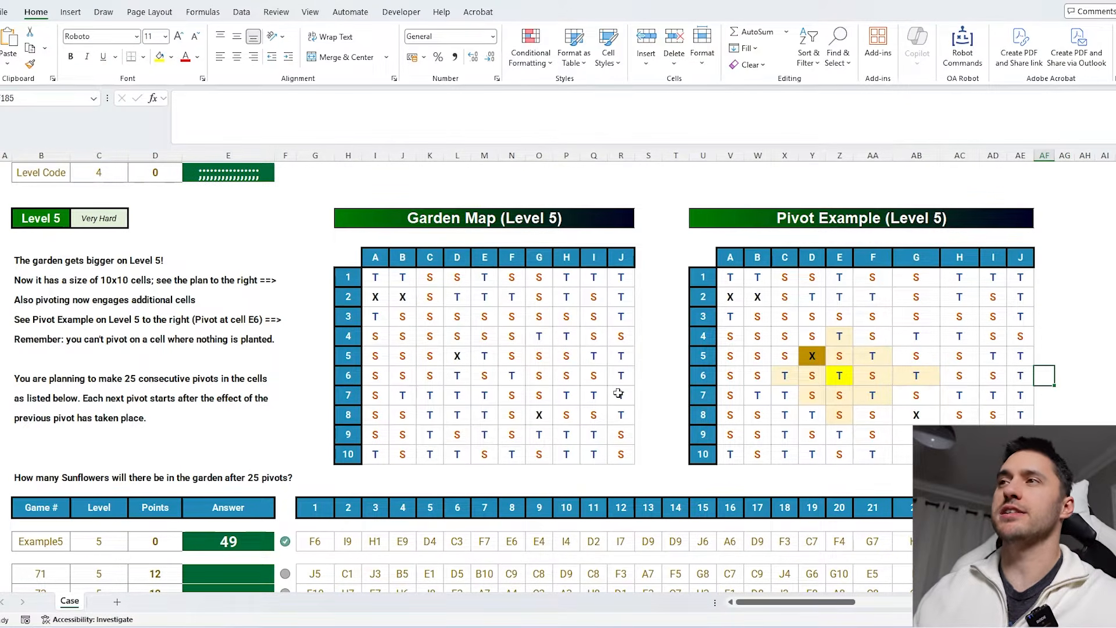
scroll(499, 361, up, 20)
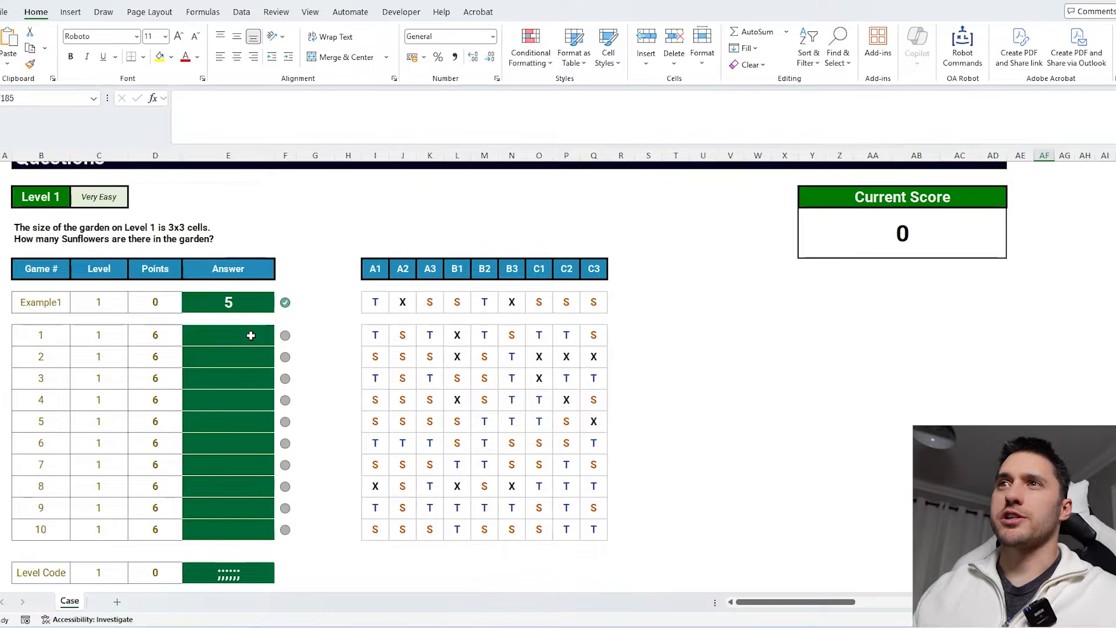
- Enter =COUNTIF(I53:Q53,"S") in the first Level 1 answer cell and fill it down through game 10
click(250, 335)
text(=counti)
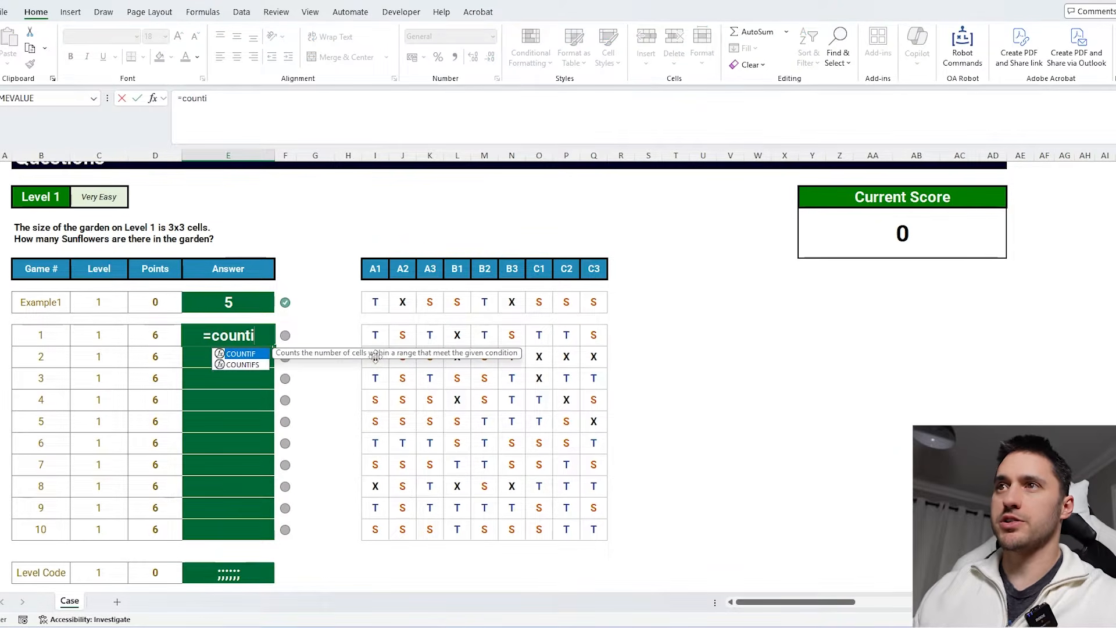
key(Tab)
drag(591, 335, 386, 334)
text(,"S")
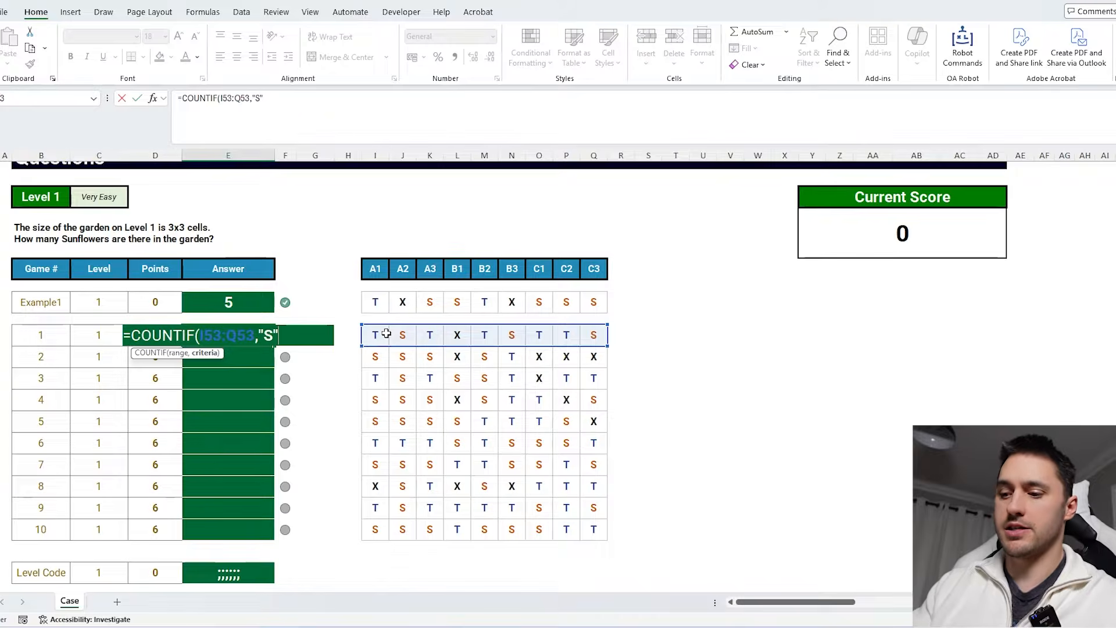
text())
key(Return)
key(Up)
double_click(274, 346)
scroll(619, 409, down, 3)
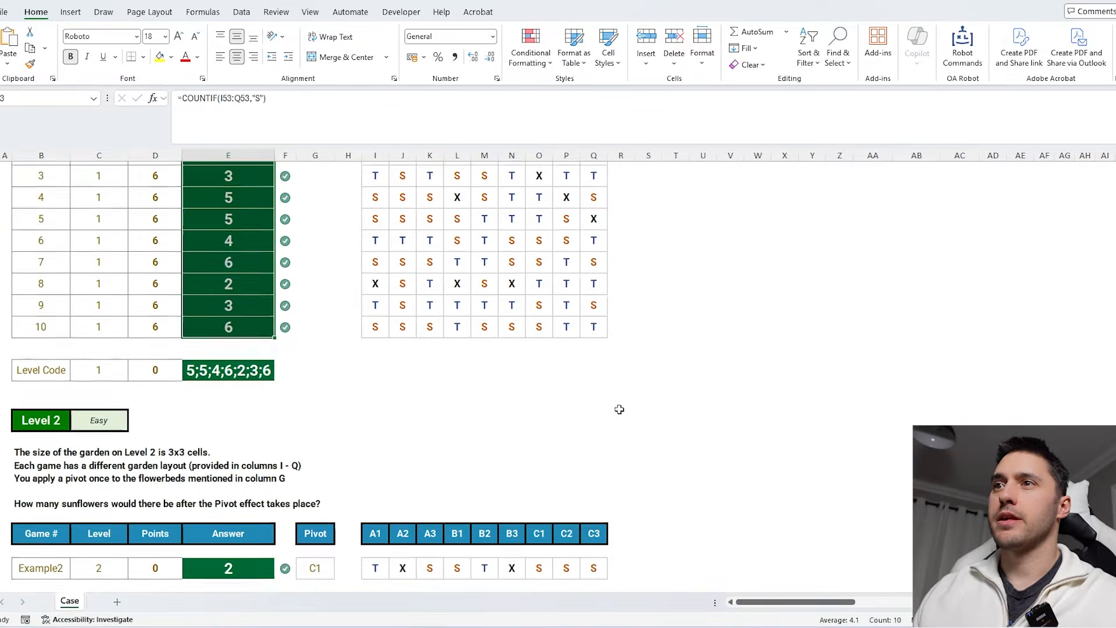
- Review the Level 2 instructions, pivot column and example garden row
scroll(619, 409, down, 3)
drag(48, 235, 35, 262)
click(38, 286)
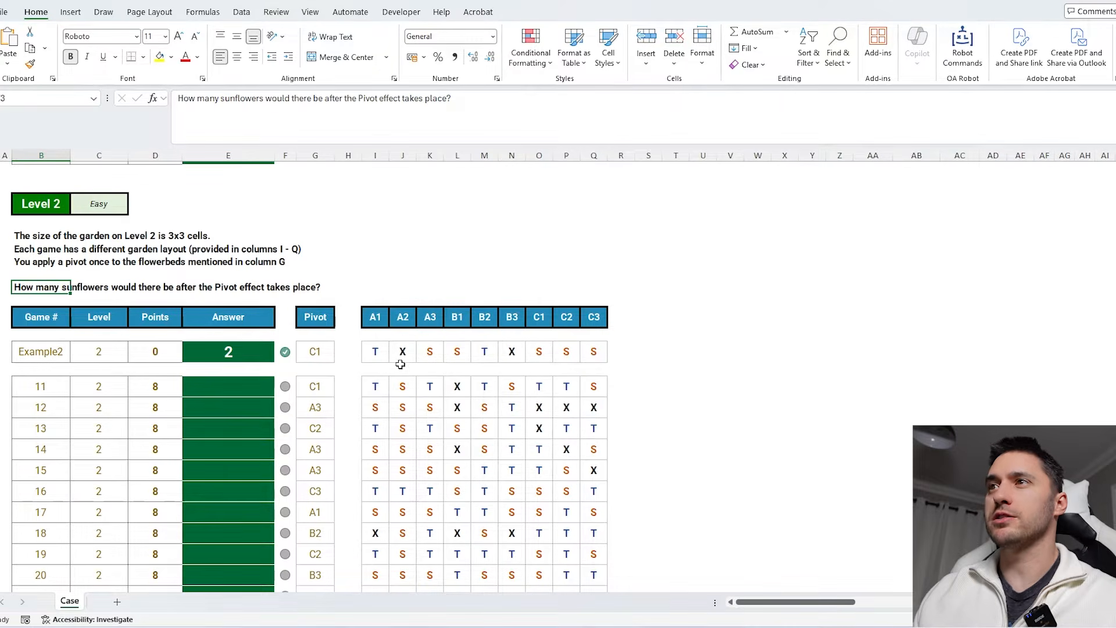
drag(375, 317, 580, 316)
drag(374, 351, 622, 351)
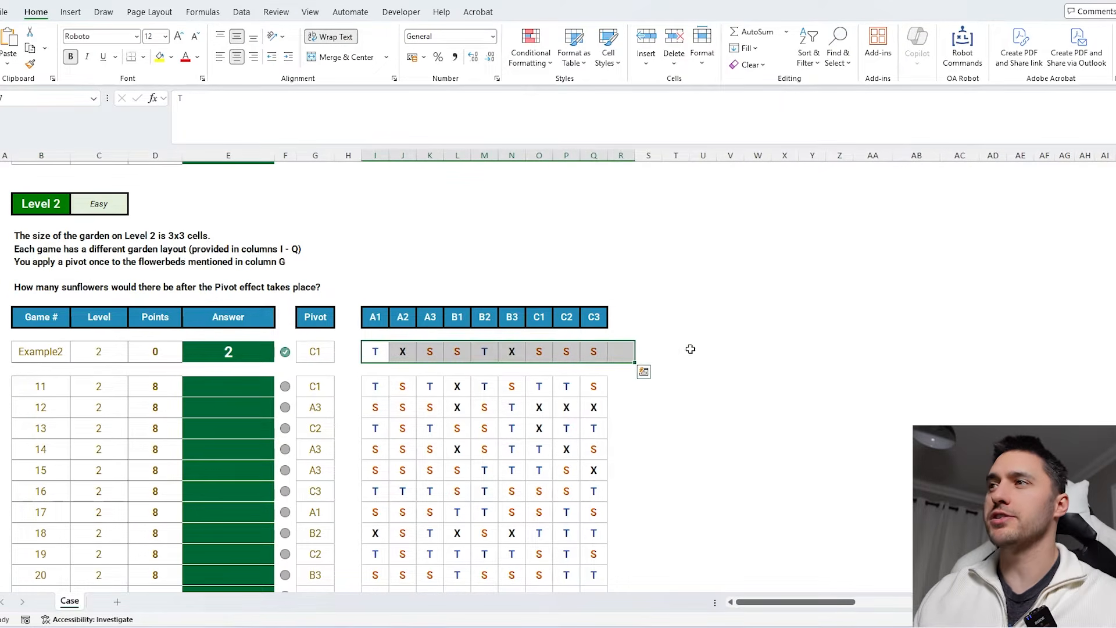
click(691, 350)
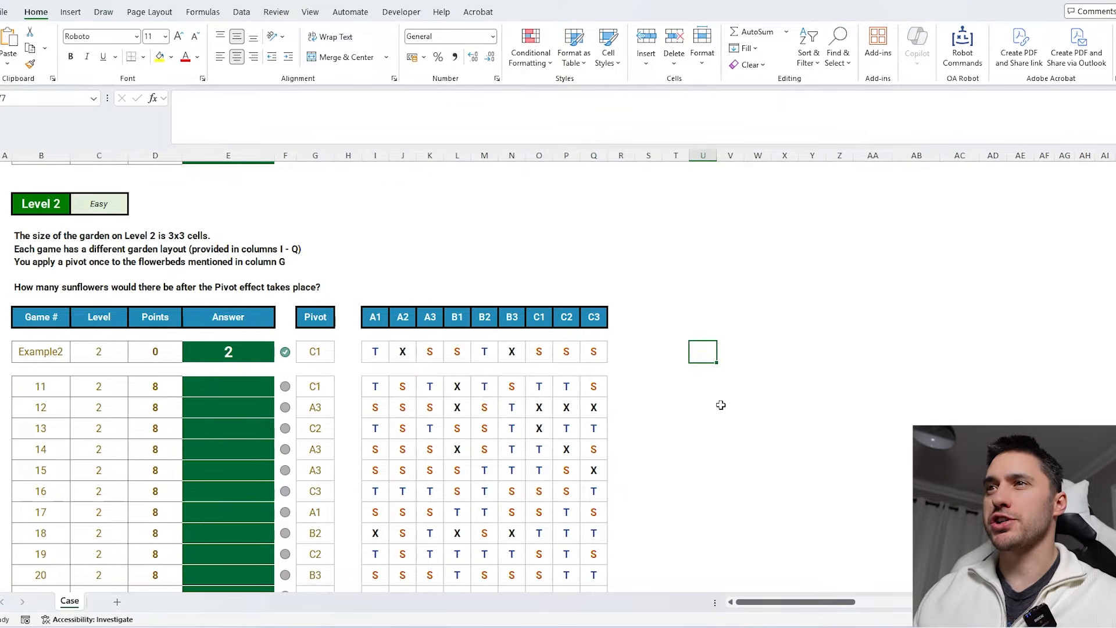
scroll(721, 405, down, 8)
scroll(721, 405, up, 7)
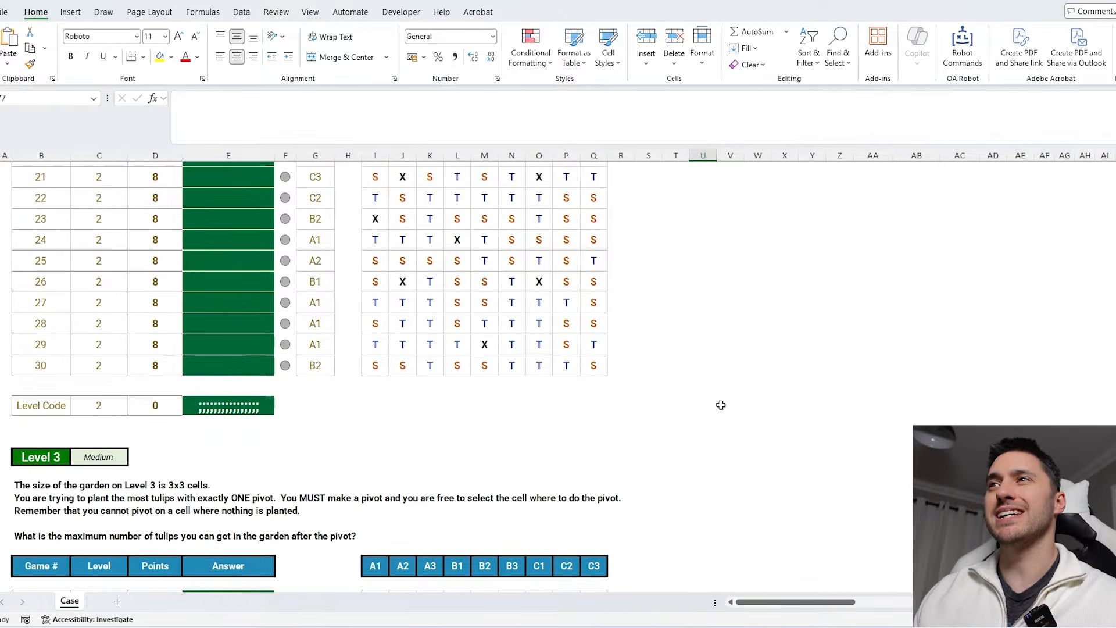
scroll(721, 404, up, 2)
- Copy the Level 2 example's pivot and garden cells with headers into a new sheet at A1
drag(315, 355, 605, 398)
key(ctrl+c)
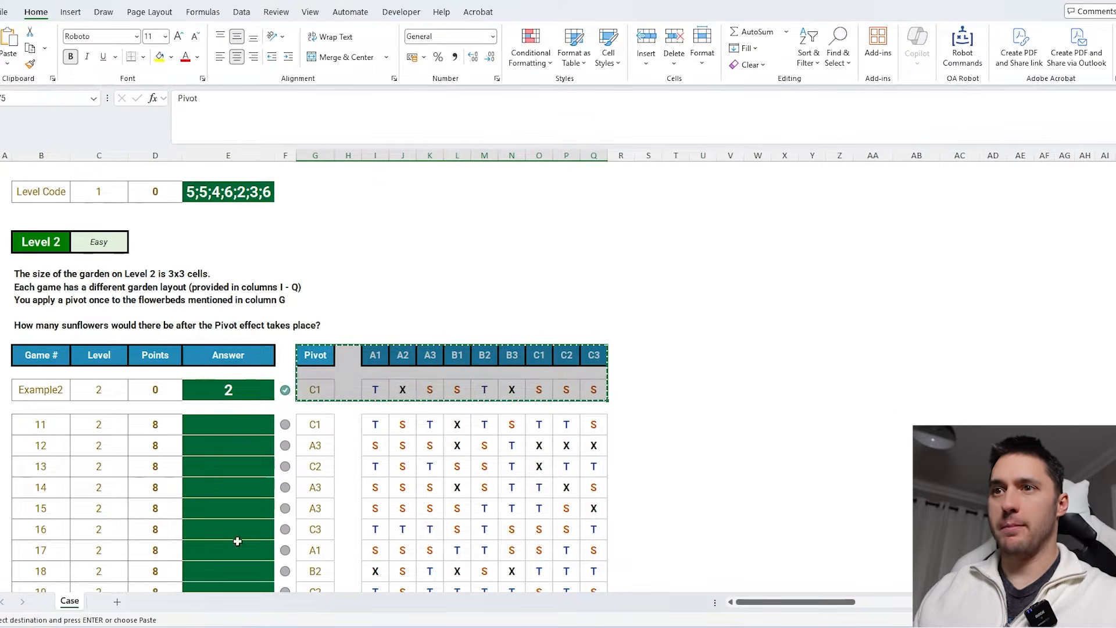
click(116, 601)
key(ctrl+v)
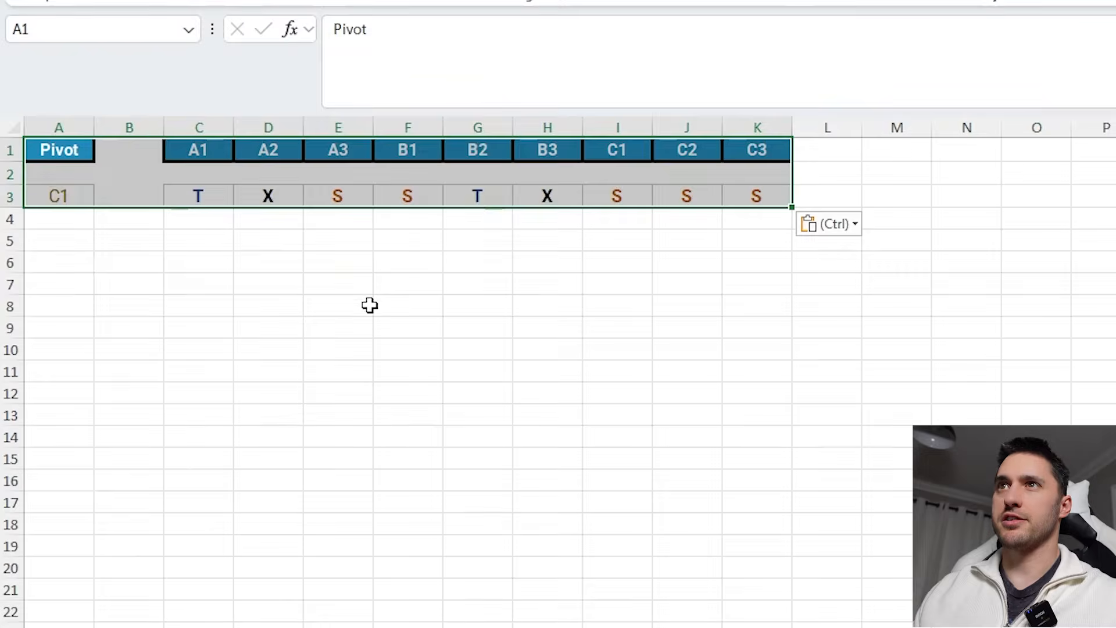
- Start a LET formula in C7 that names garden as the range C3:K3
click(370, 305)
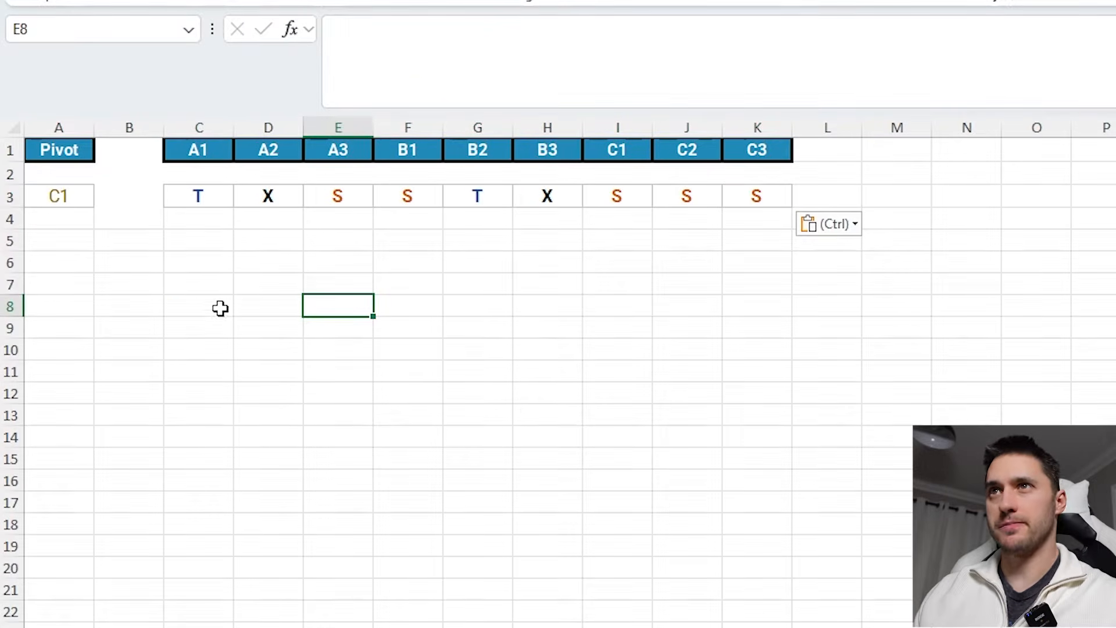
click(216, 285)
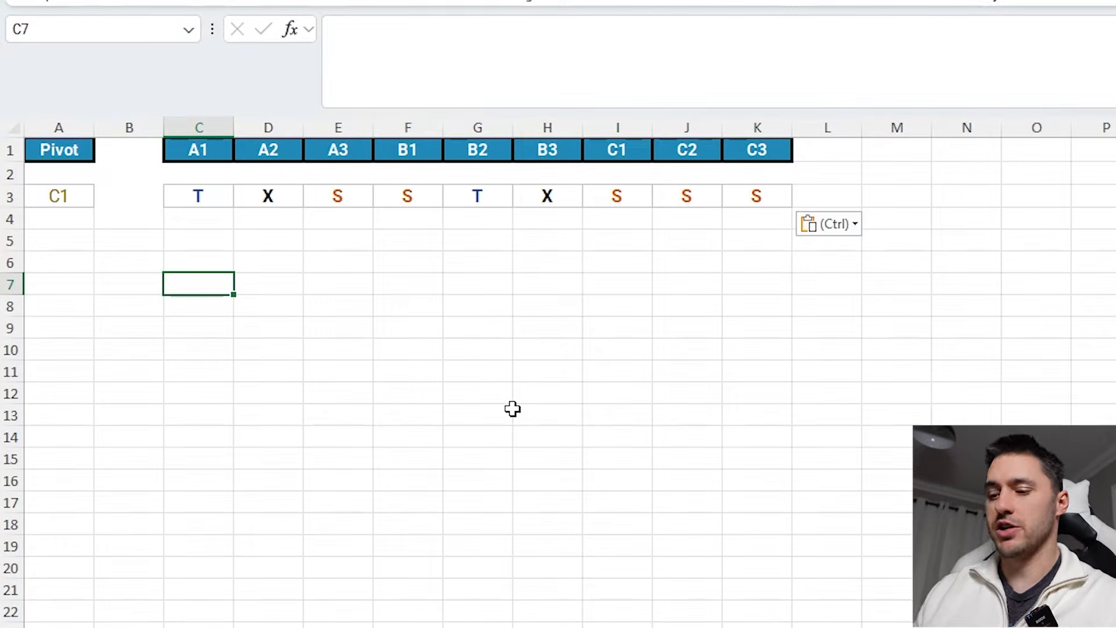
text(=let)
key(Tab)
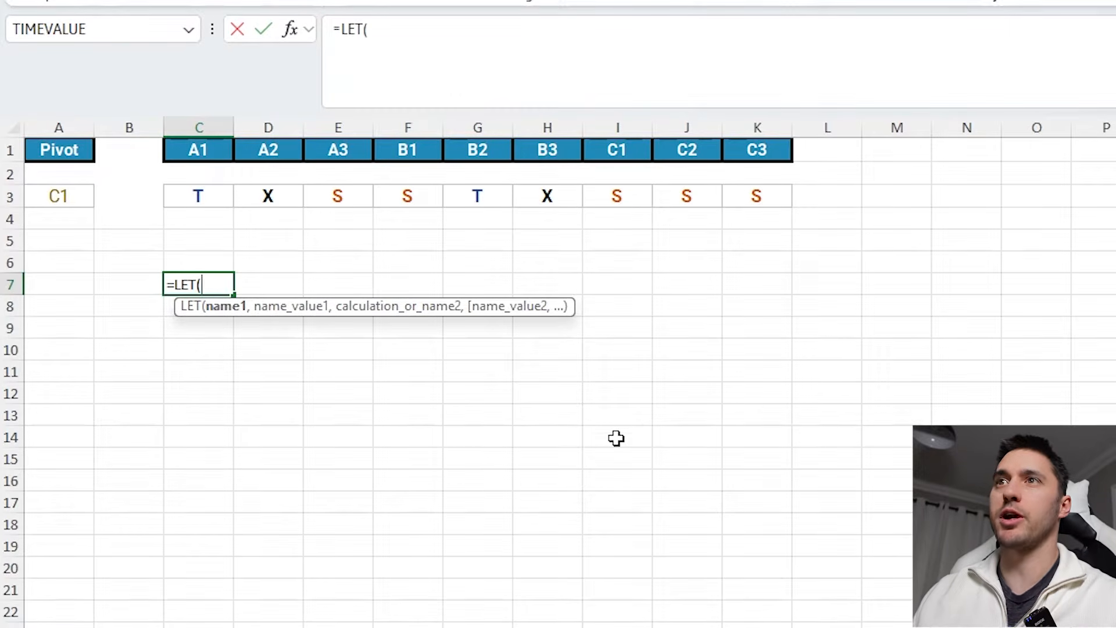
text(gar)
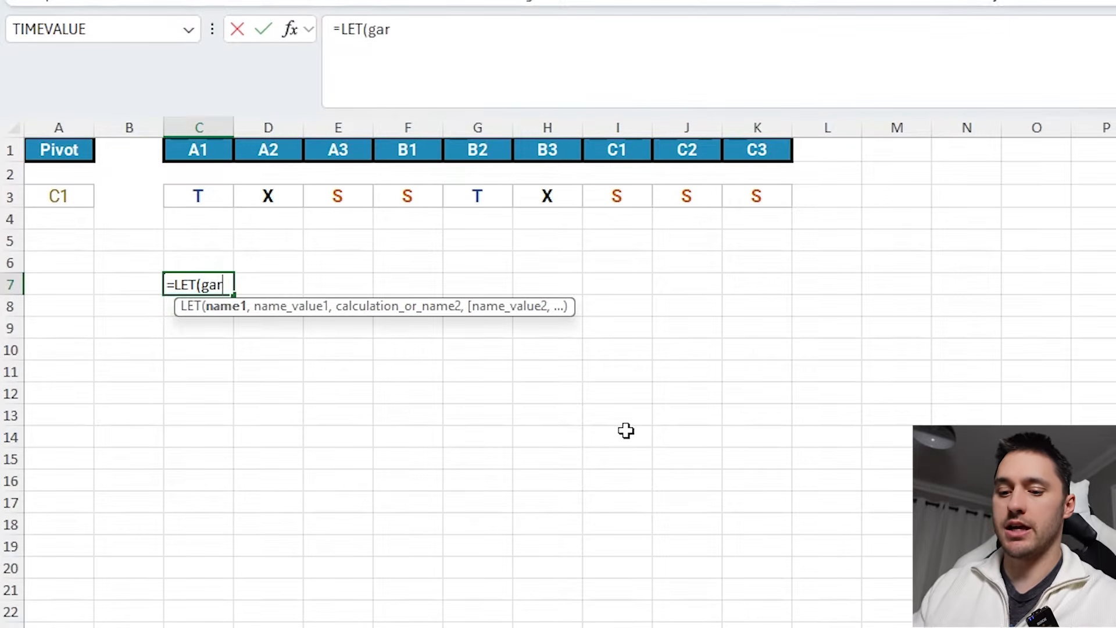
text(den,)
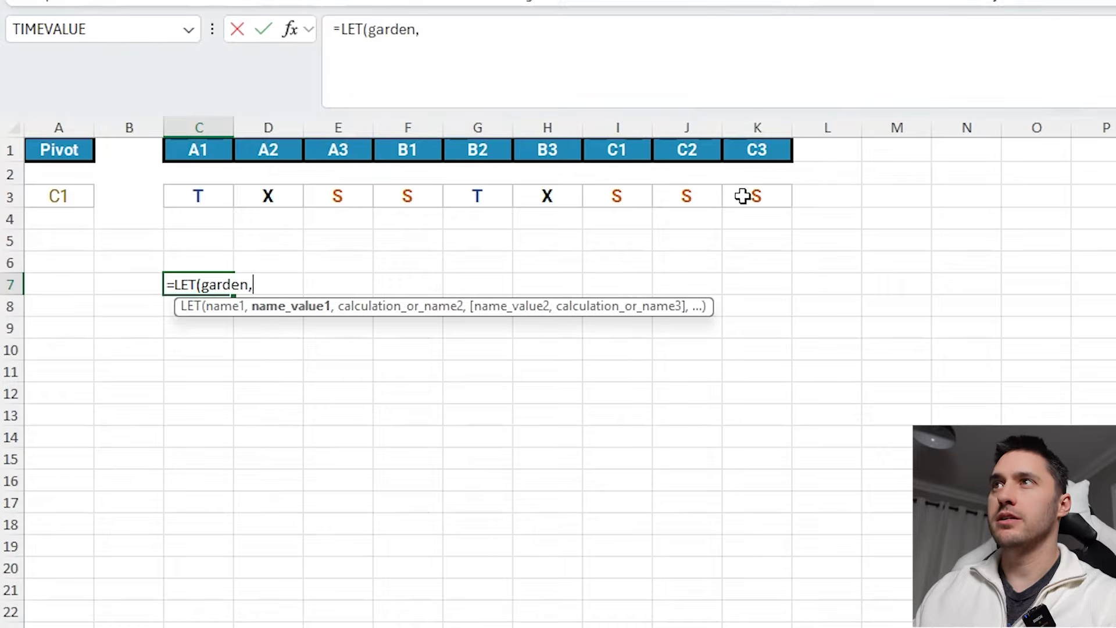
drag(744, 196, 198, 195)
- Extend the LET formula in C7 by naming ads as C1:K1 and pivot as A3
text(,ads)
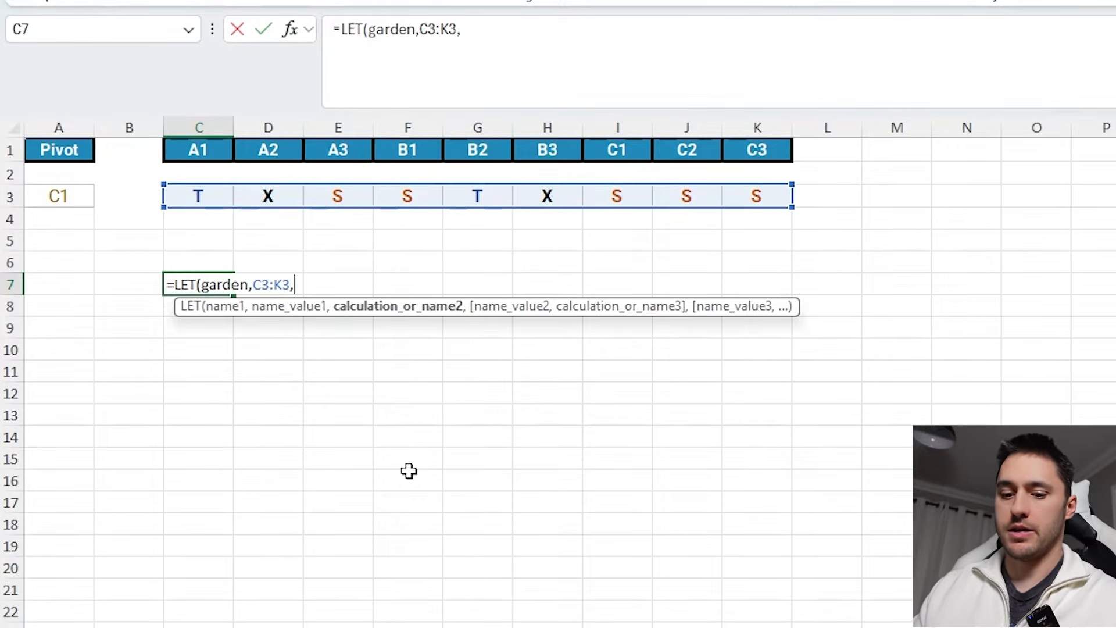
text(,)
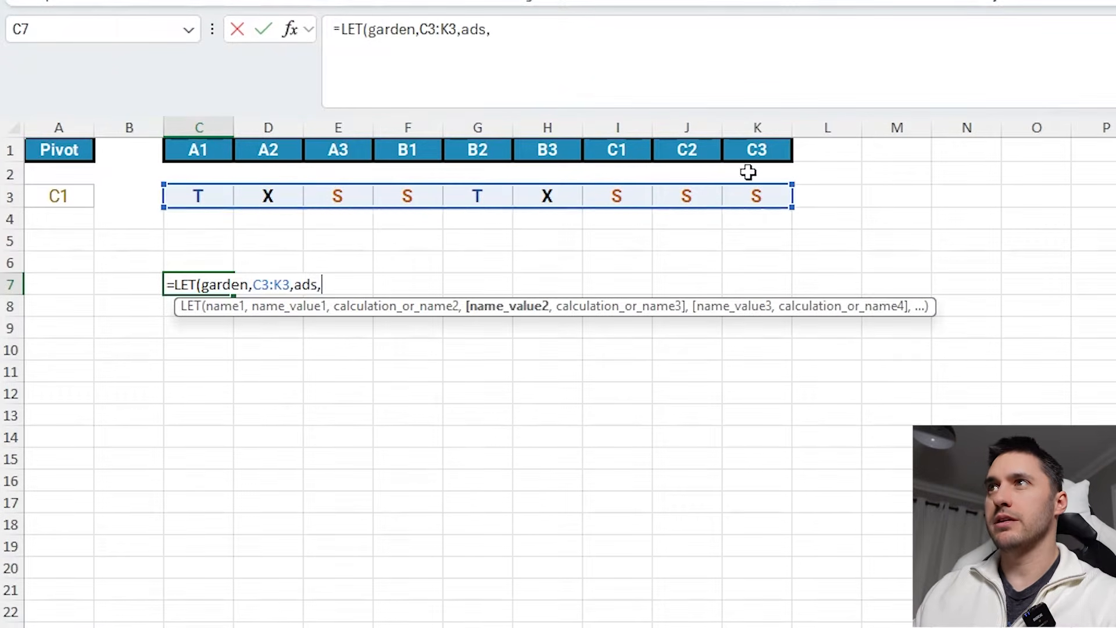
drag(758, 151, 200, 152)
text(,pivot)
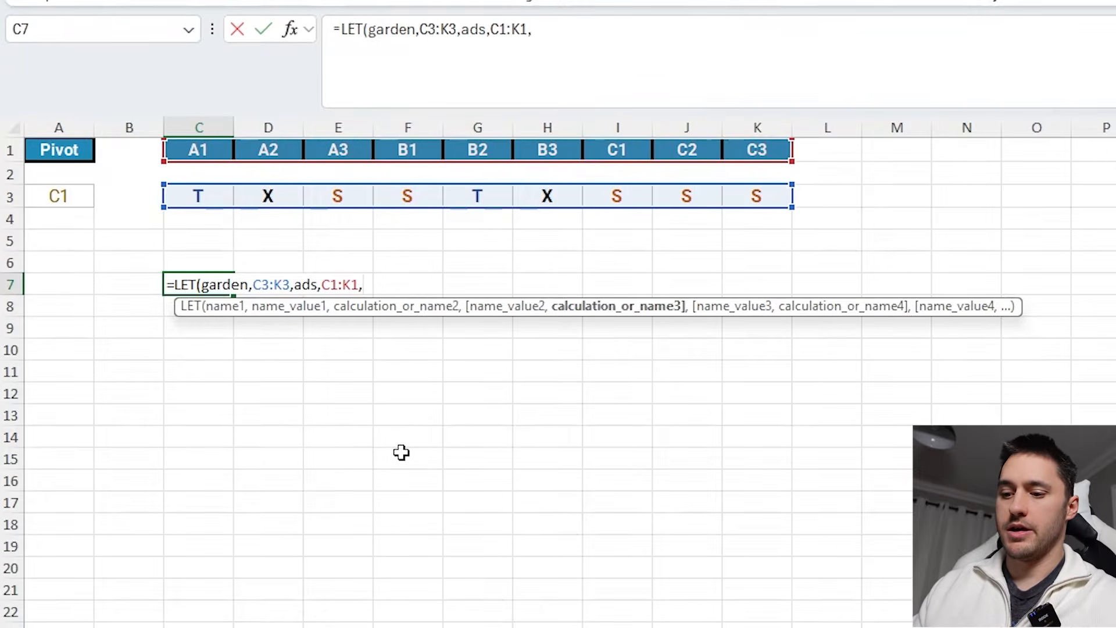
text(,)
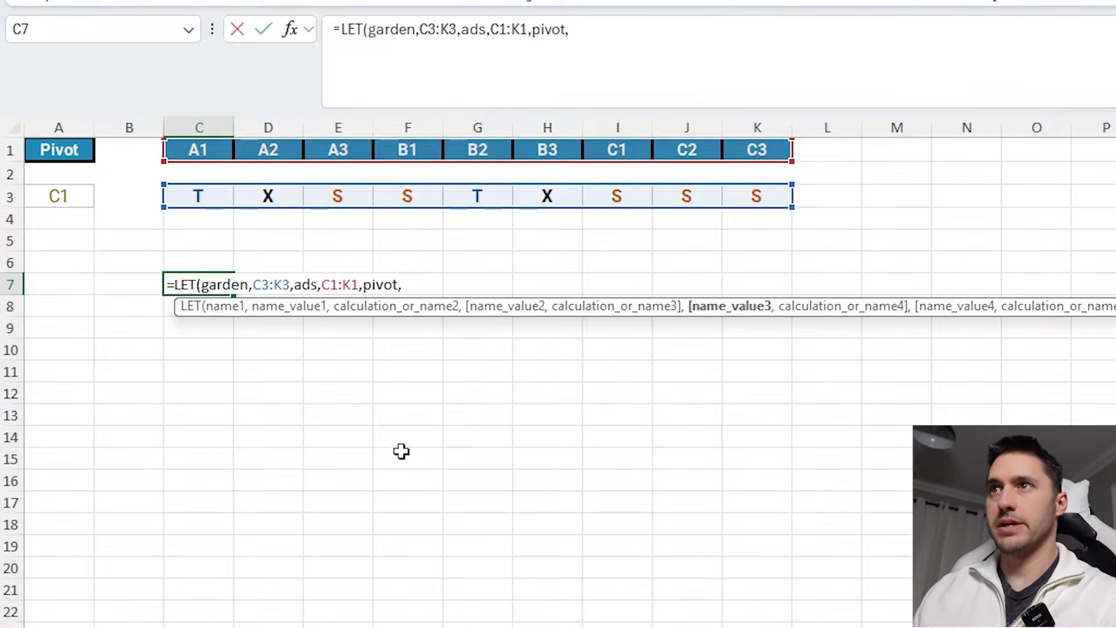
click(59, 195)
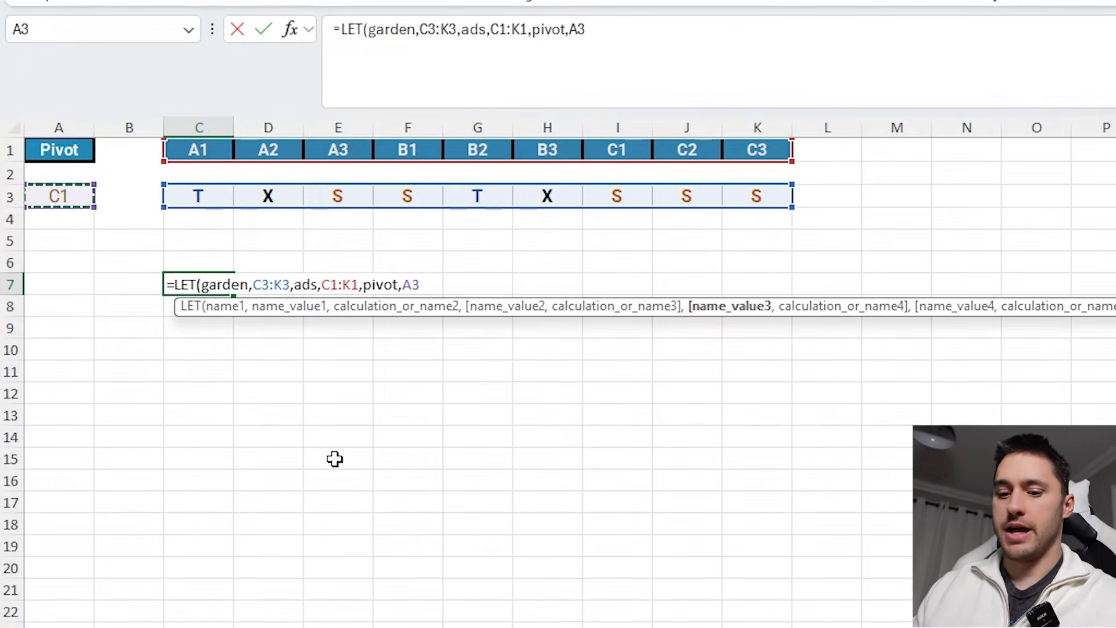
- Add a size variable with value 1 to the LET formula and continue on a new line
text(,size,1)
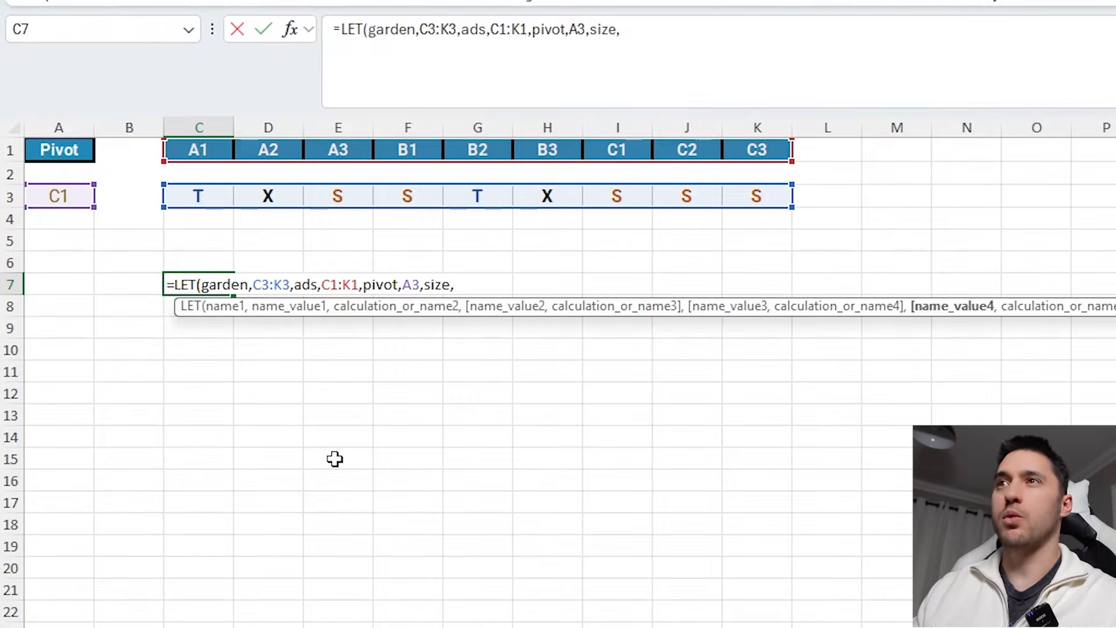
drag(481, 283, 205, 291)
click(484, 285)
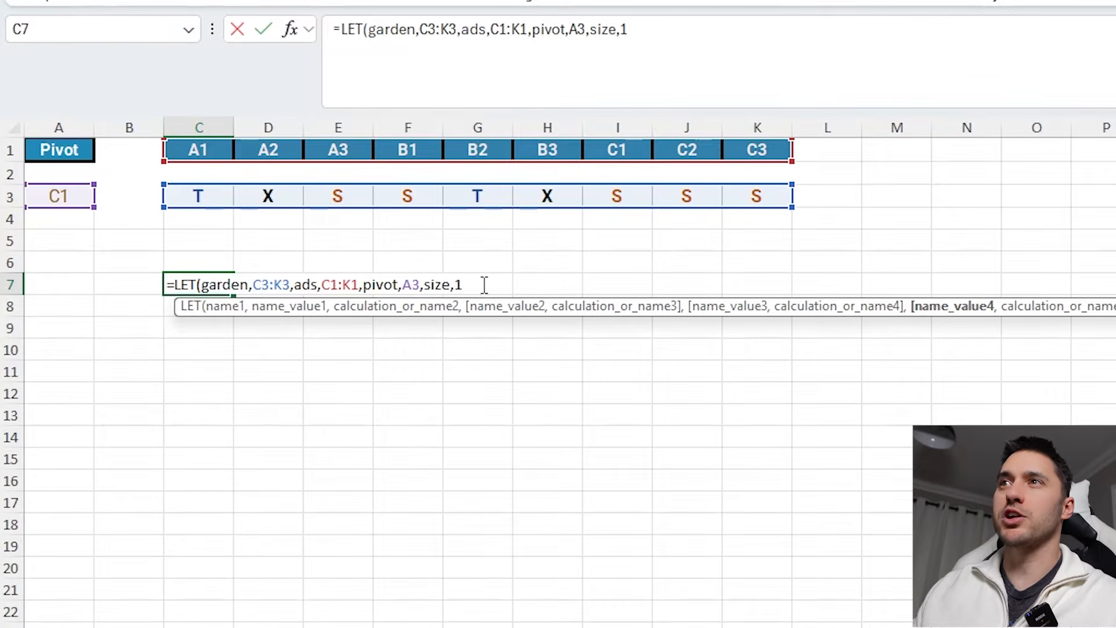
drag(462, 281, 423, 284)
click(469, 283)
click(473, 285)
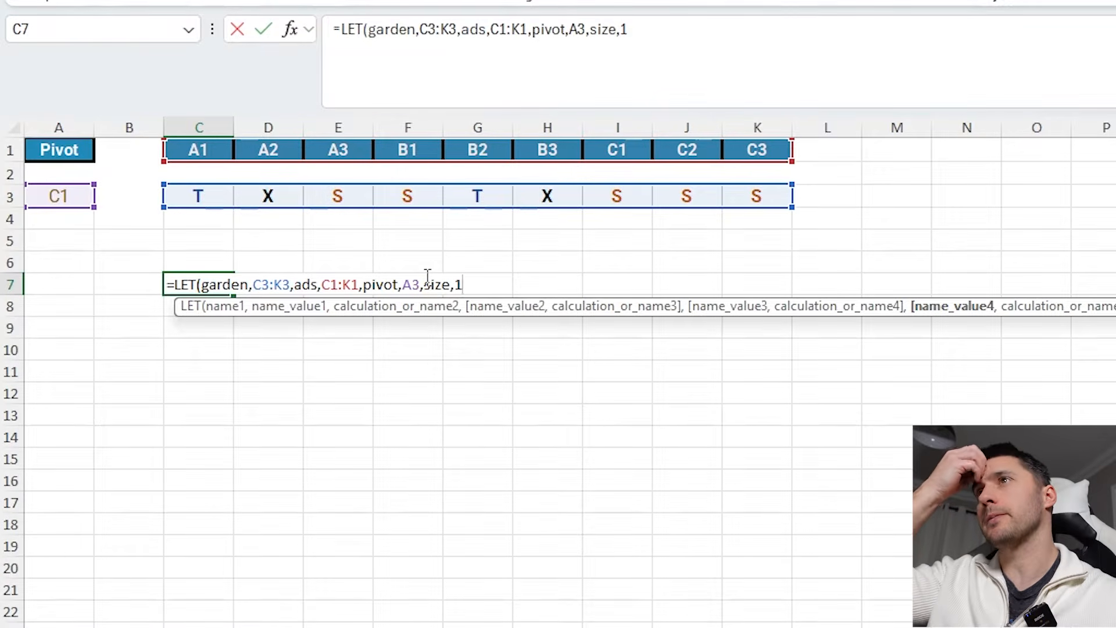
text(,)
key(alt+Return)
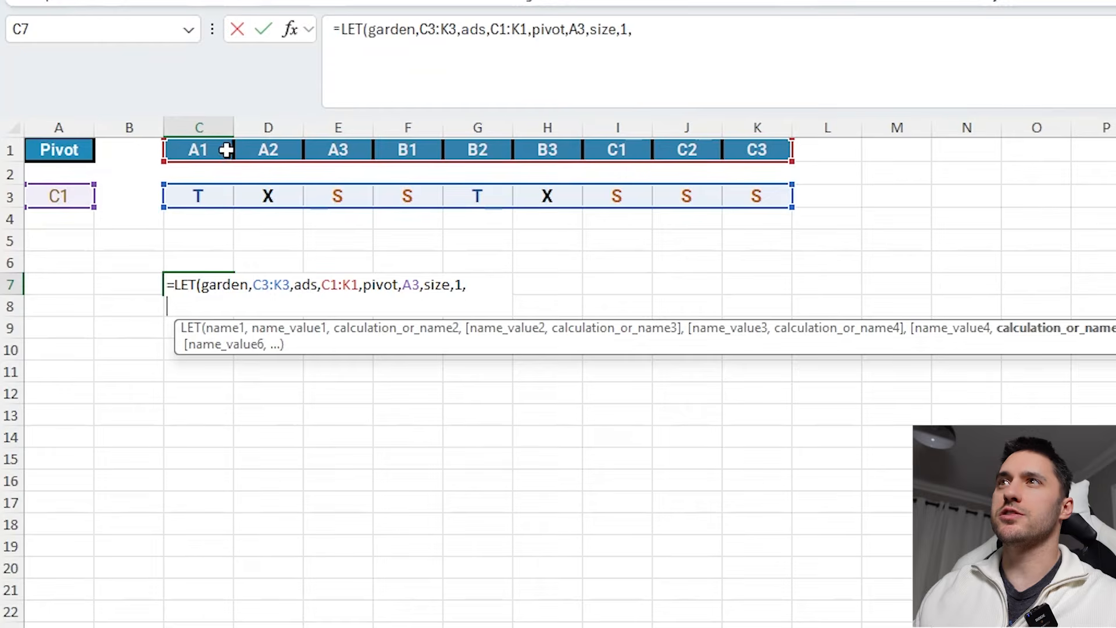
- Start a distance variable in the formula as ROW(INDIRECT(pivot))
click(529, 61)
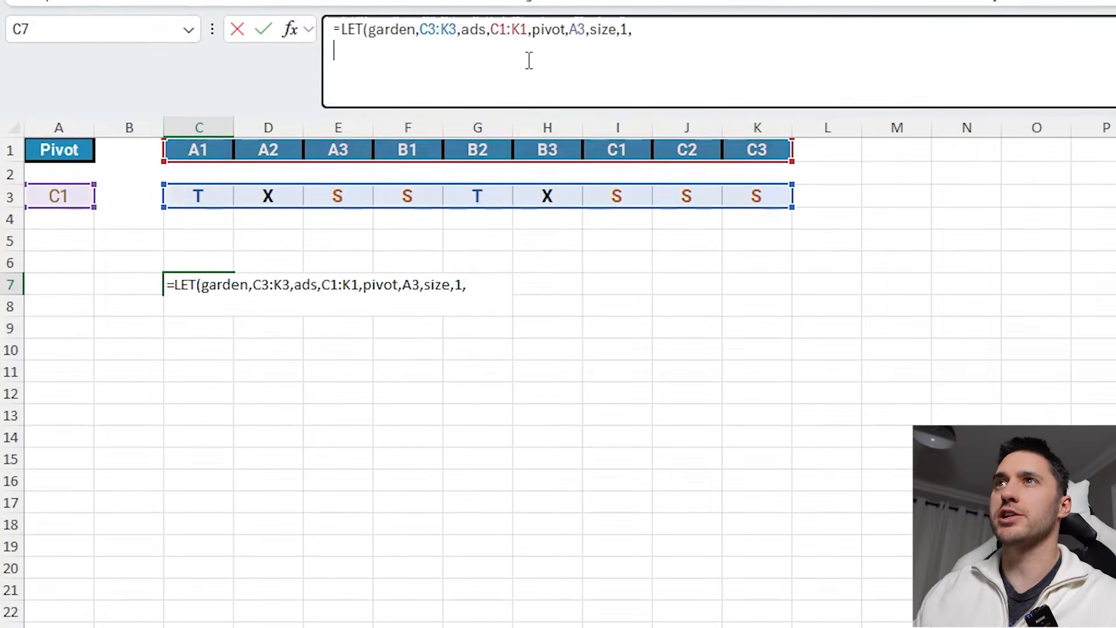
text(dist)
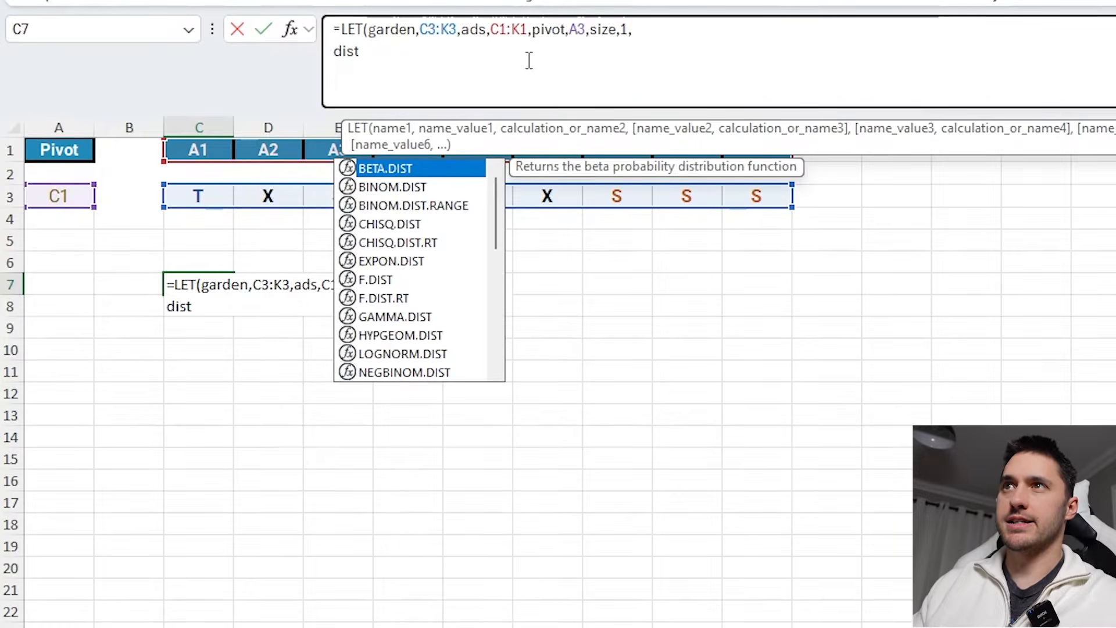
text(ance)
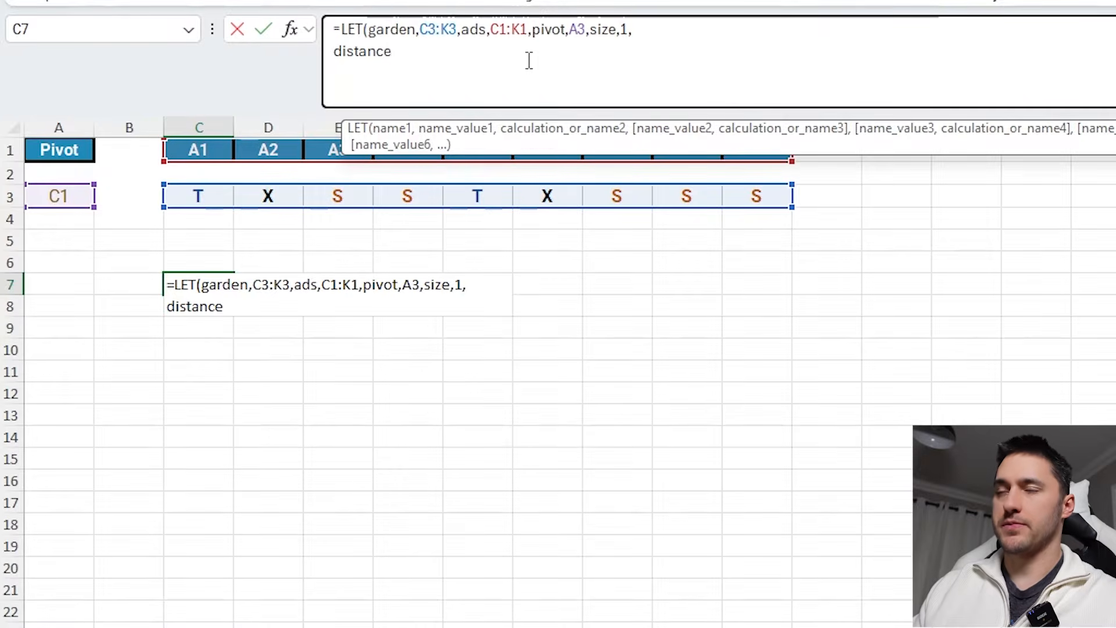
text(,row)
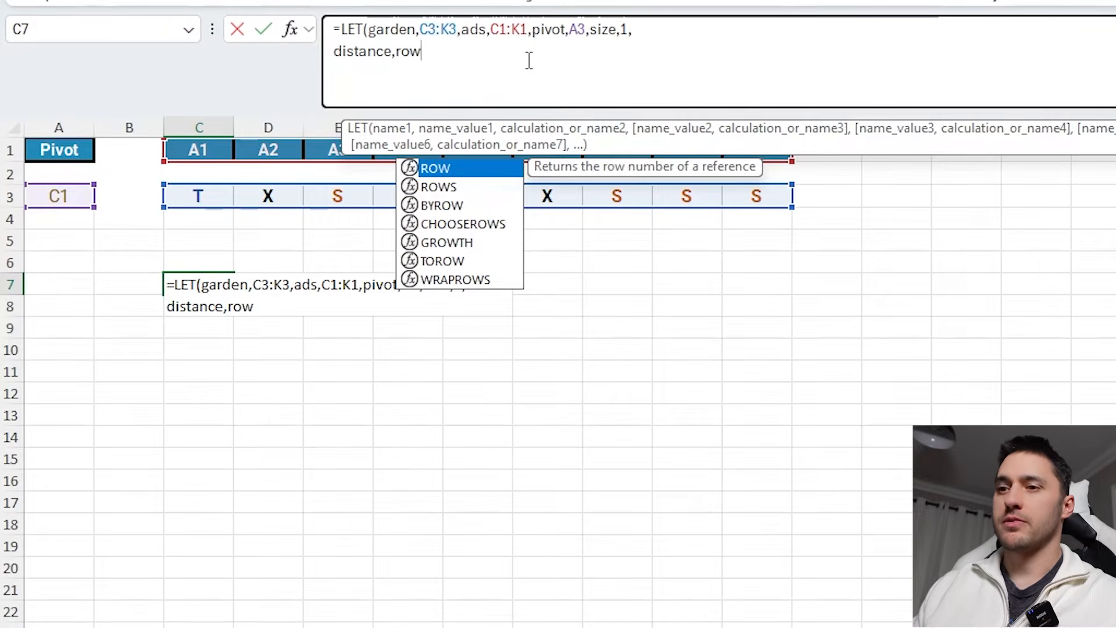
key(Tab)
text(indi)
key(Tab)
text(p)
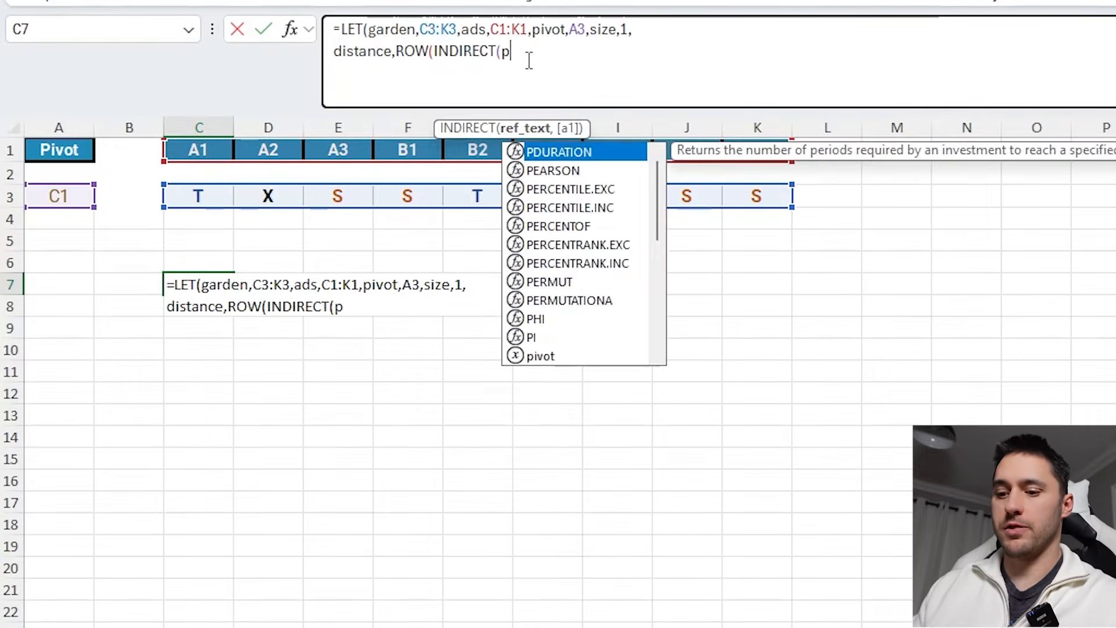
text(ivot))
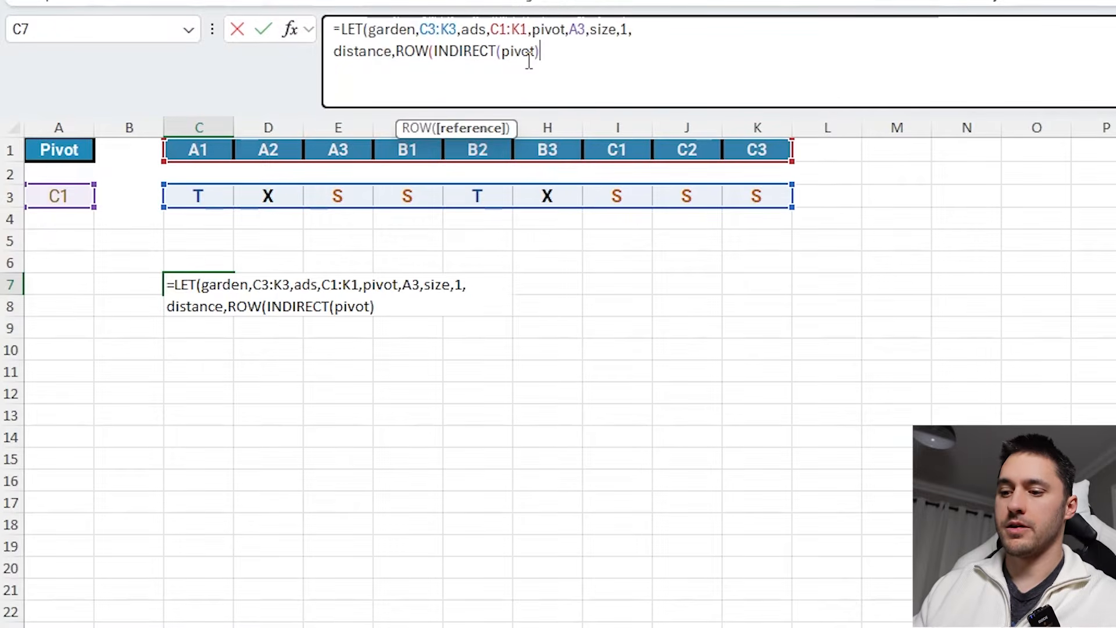
text(-row)
- Subtract ROW(INDIRECT(ads)) in the distance expression and append a plus sign
key(Tab)
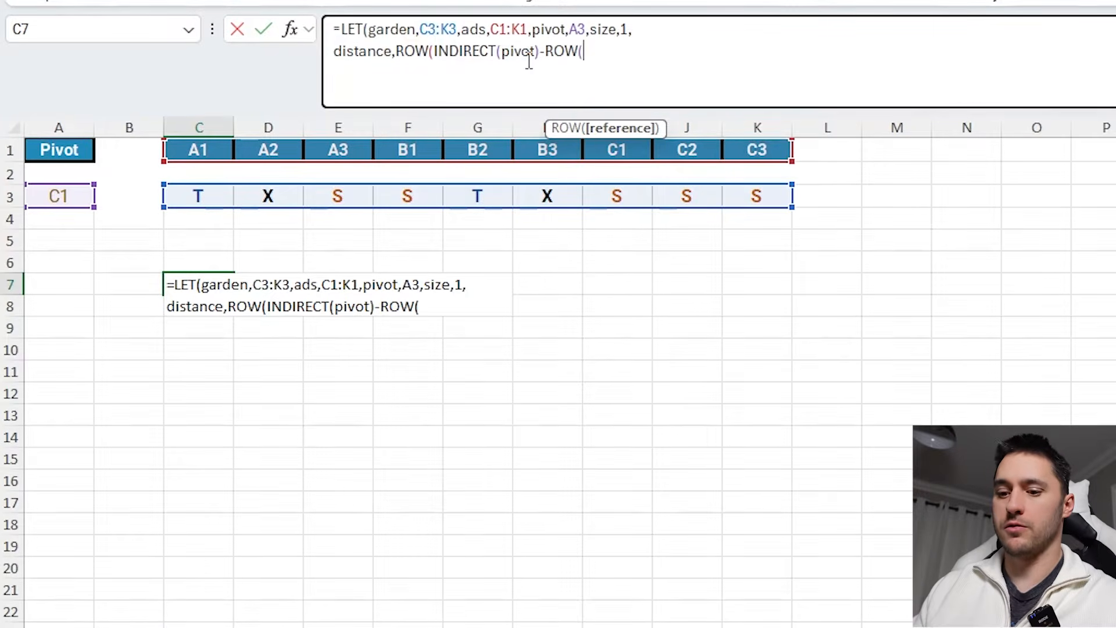
text(indi)
key(Tab)
text(a)
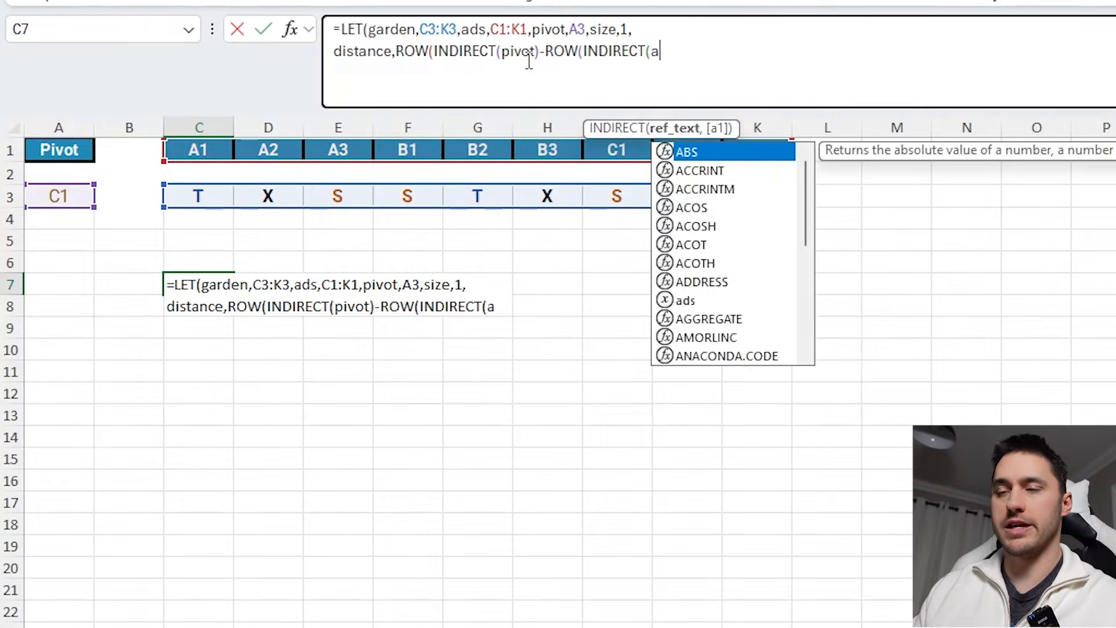
text(d)
key(Down)
key(Tab)
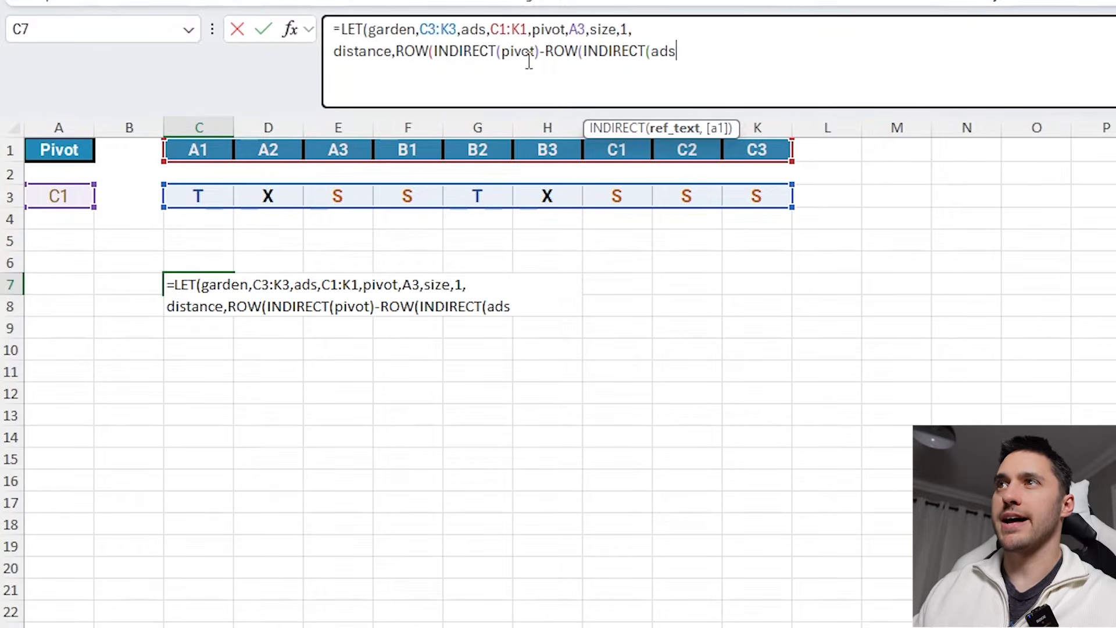
text()))
click(540, 57)
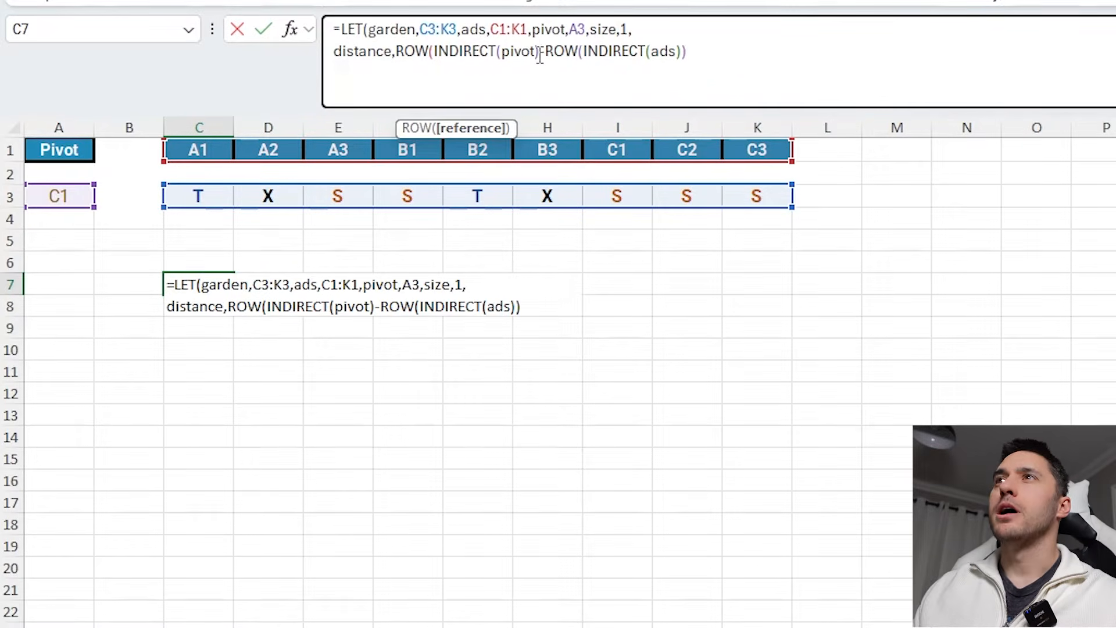
text())
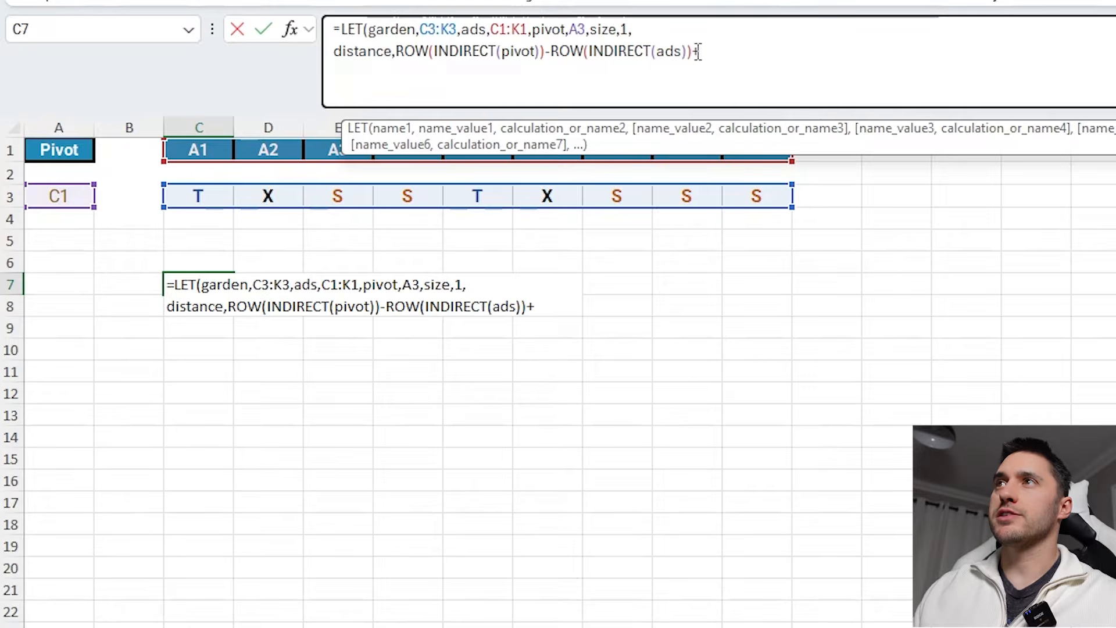
- Copy the row-difference expression and paste it after the plus sign
drag(695, 51, 401, 51)
key(ctrl+c)
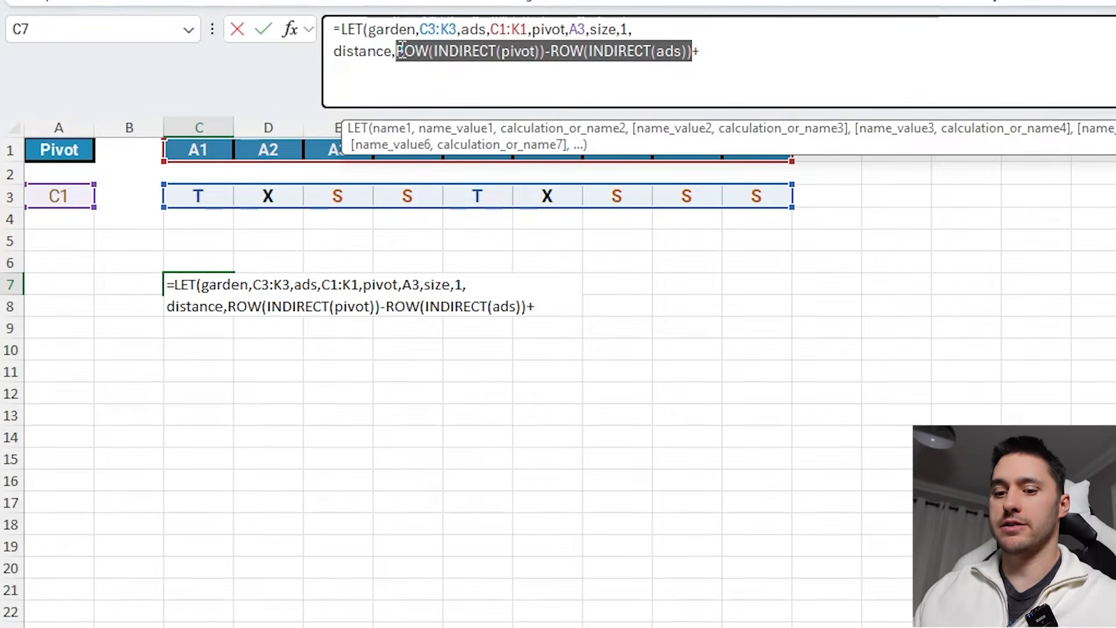
click(736, 50)
key(ctrl+v)
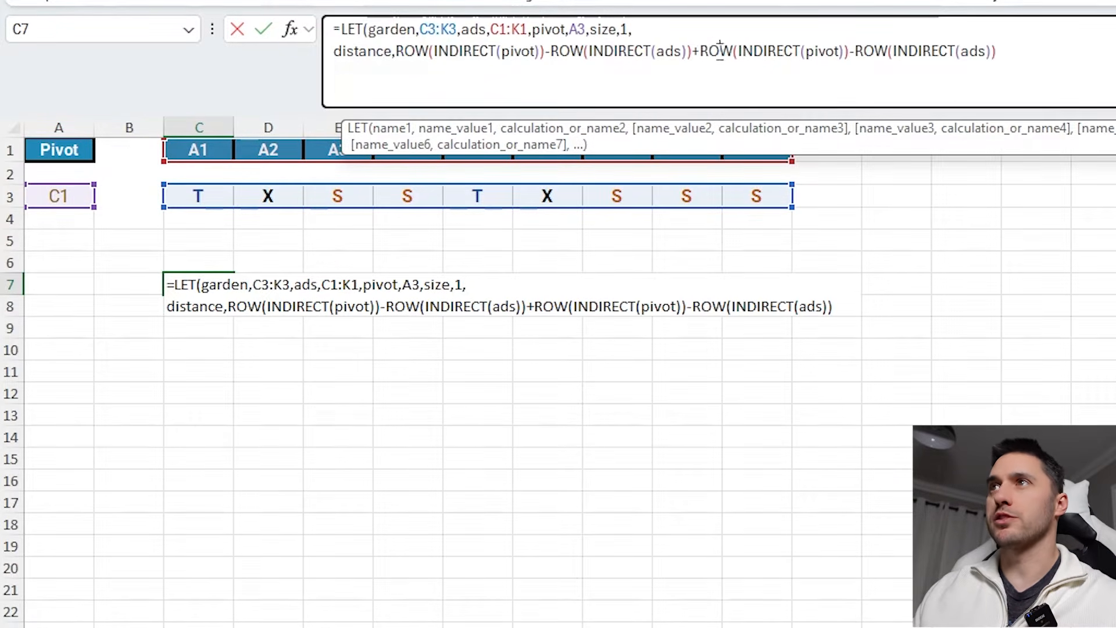
- Change both ROW functions in the pasted copy to COLUMN
double_click(719, 51)
text(column)
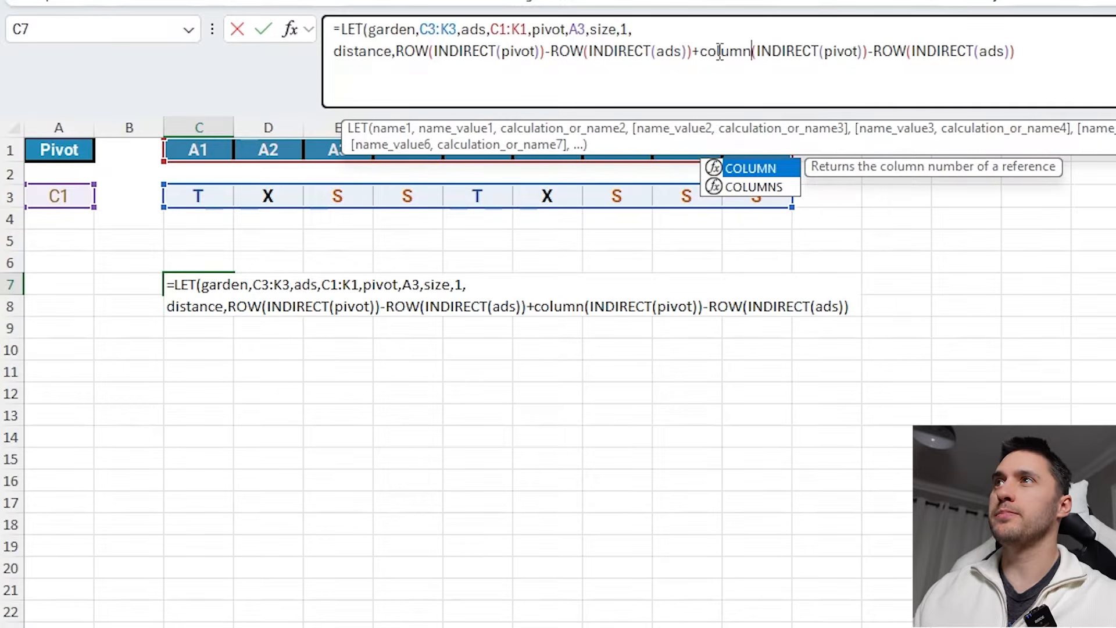
double_click(890, 51)
text(colu)
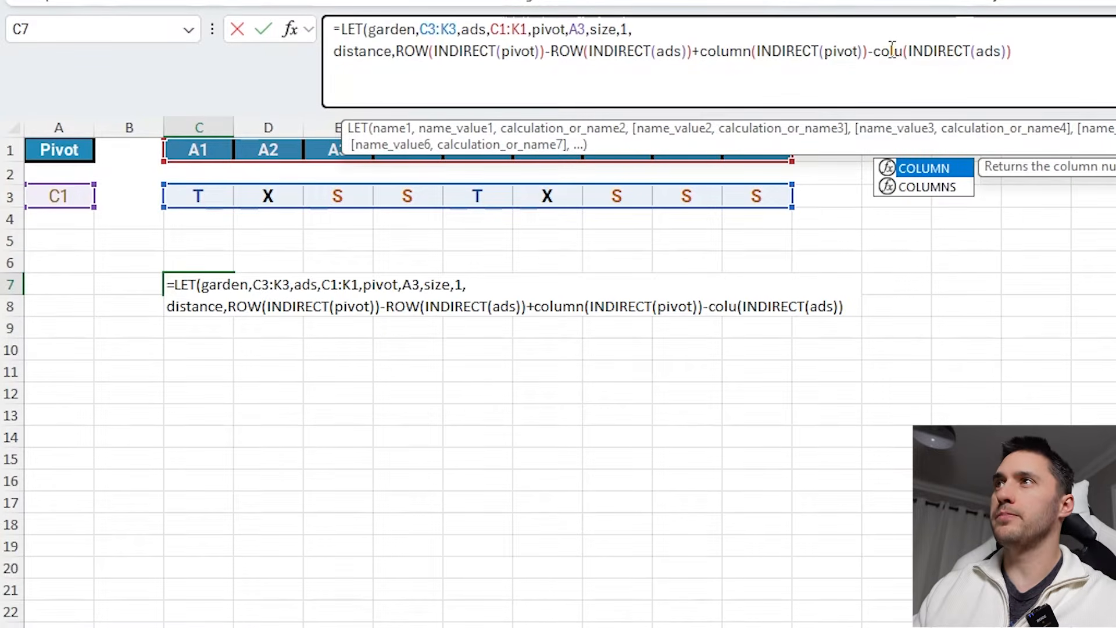
key(Tab)
- Wrap the column difference and the row difference each in ABS
click(701, 52)
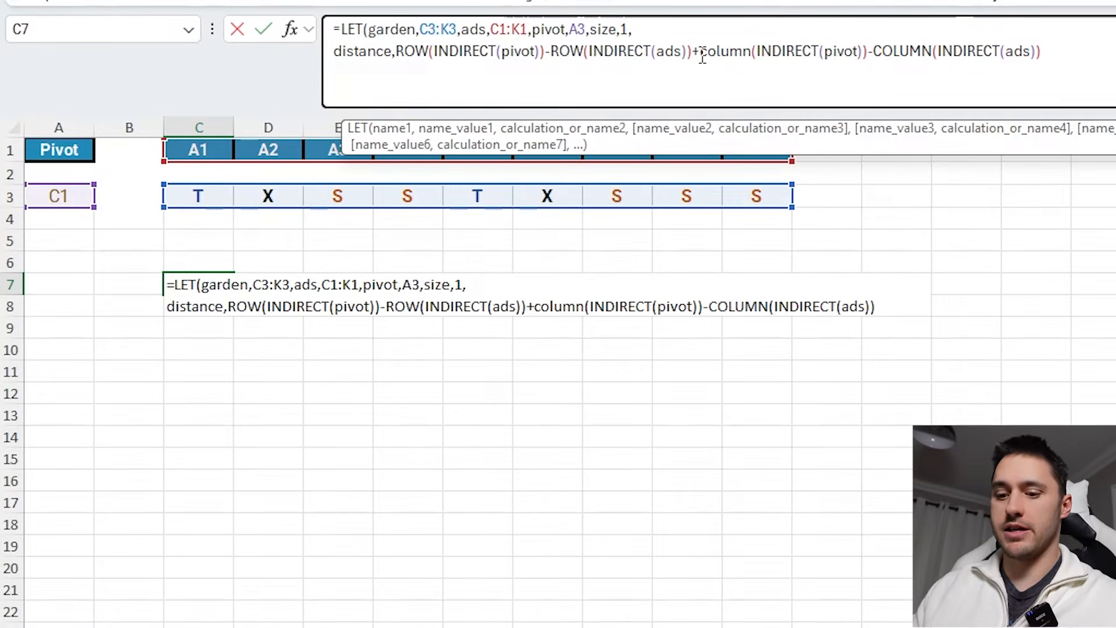
text(abs)
key(Tab)
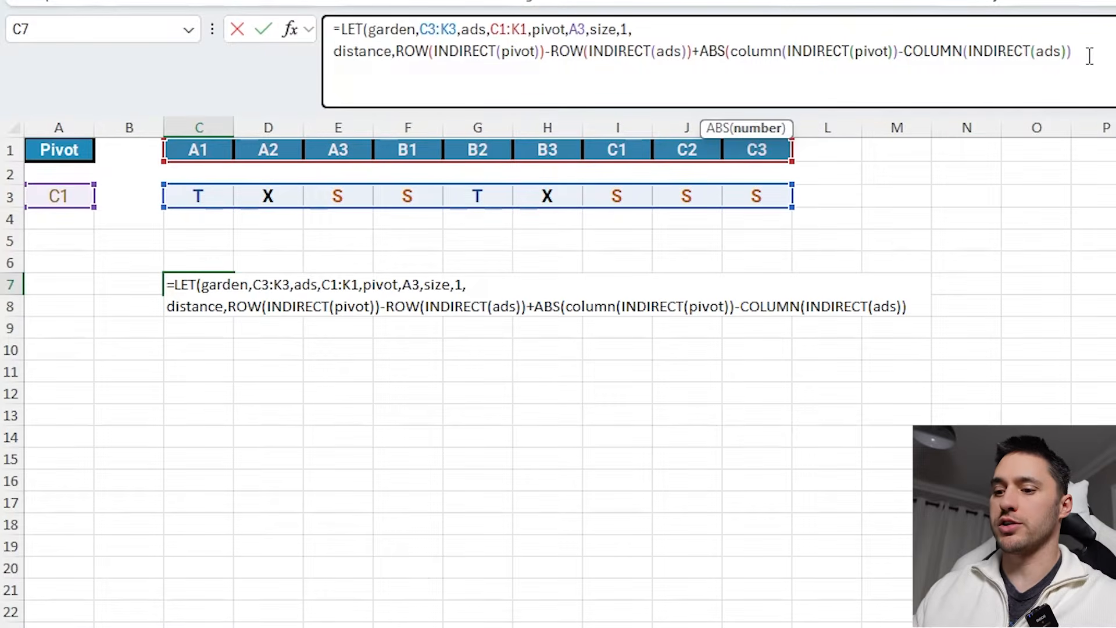
text())
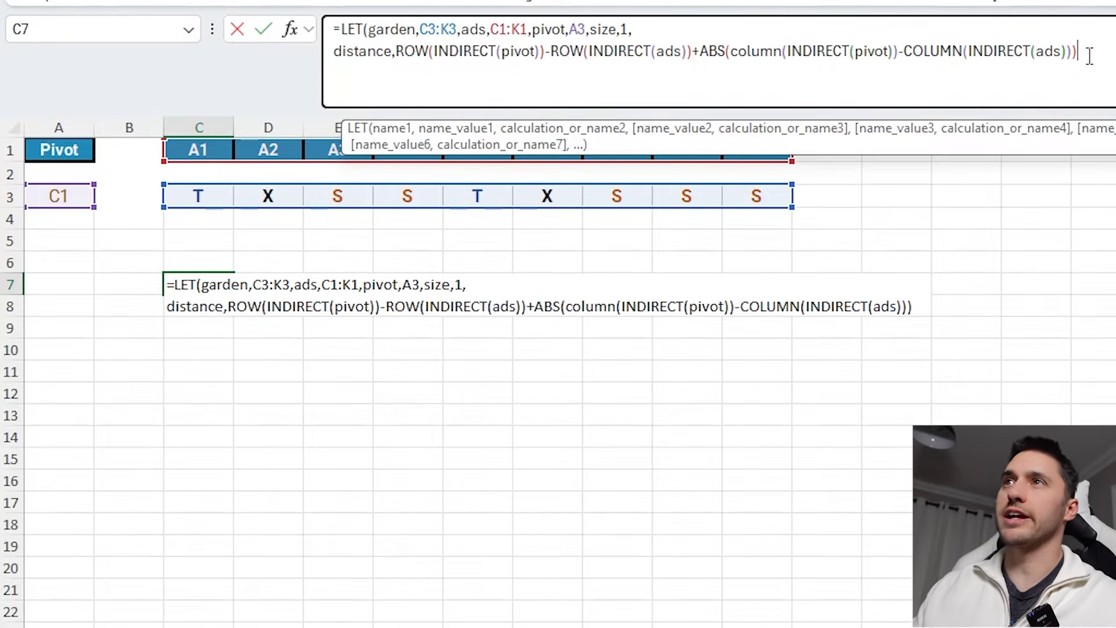
click(396, 53)
text(abs)
key(Tab)
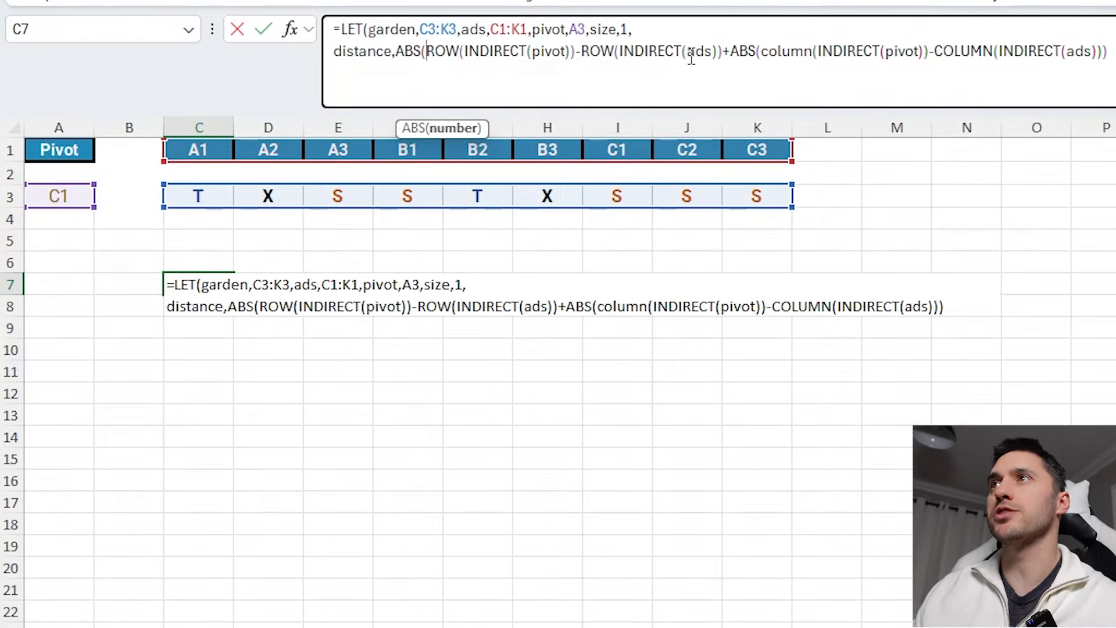
text())
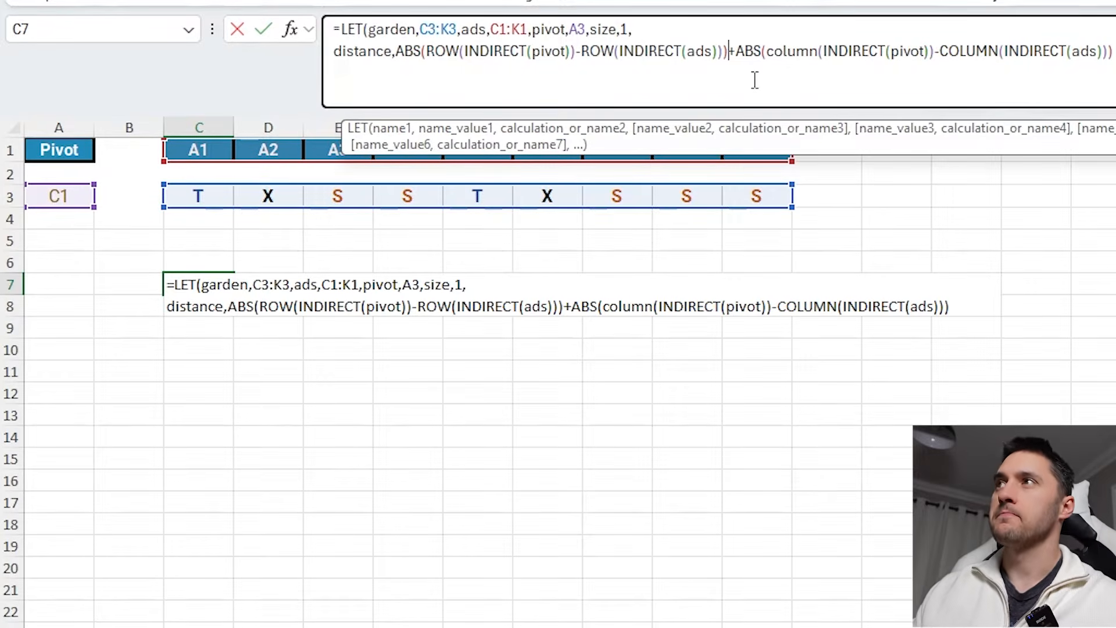
text(,)
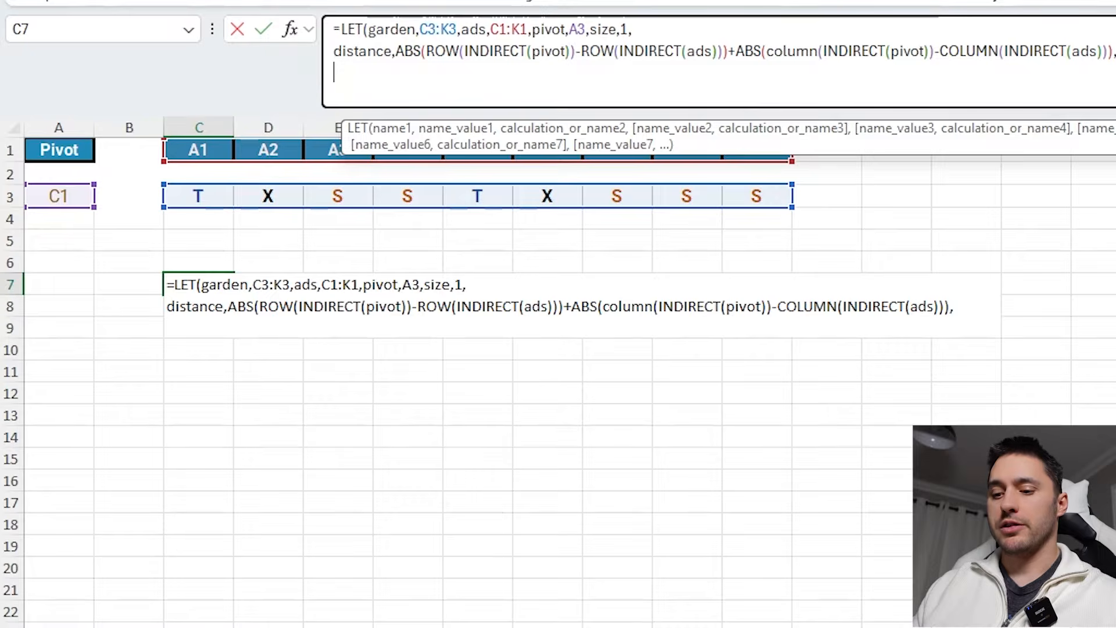
text(distance)
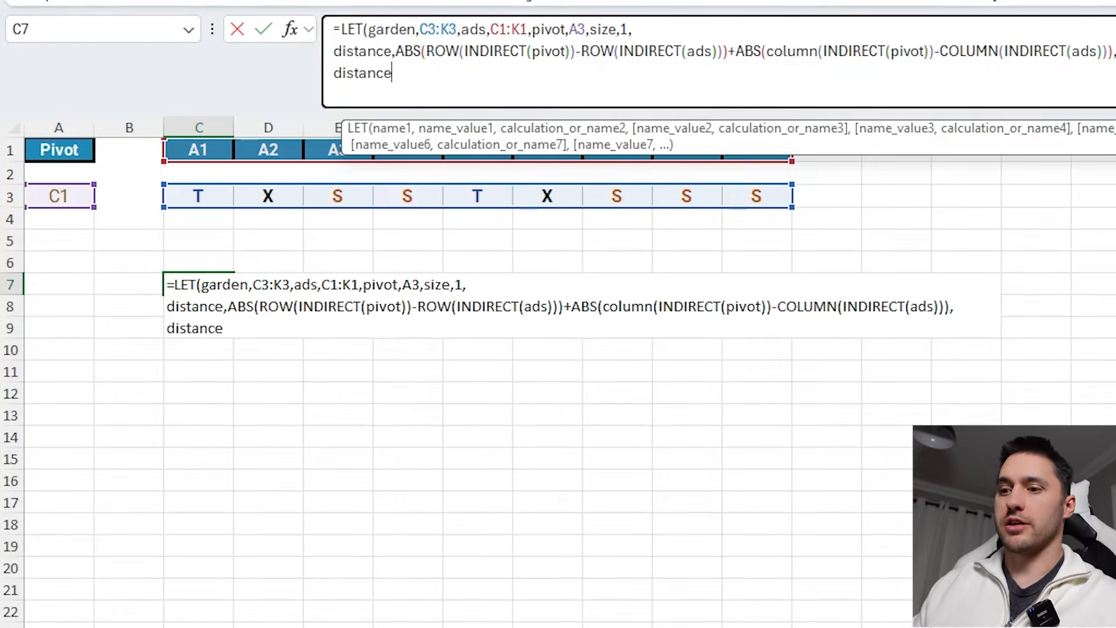
text())
- Return distance as the LET formula's final calculation and commit it
key(Return)
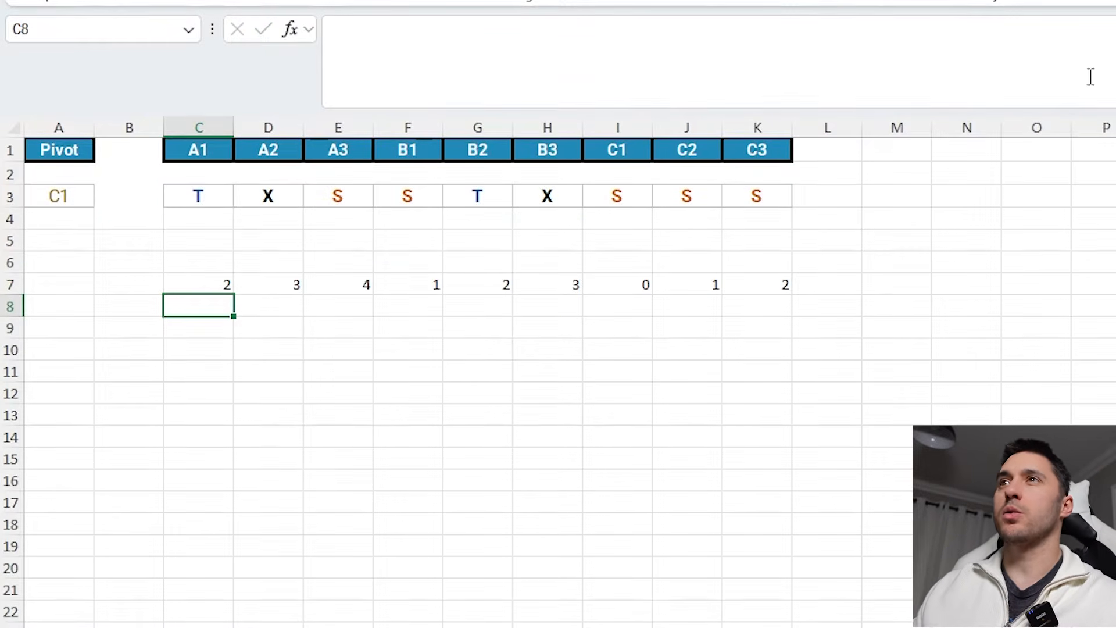
- Enter =WRAPROWS(C1:K1,3) in C10 to arrange the garden positions into a three-by-three grid
click(214, 290)
key(F2)
key(Escape)
drag(204, 151, 764, 147)
click(82, 190)
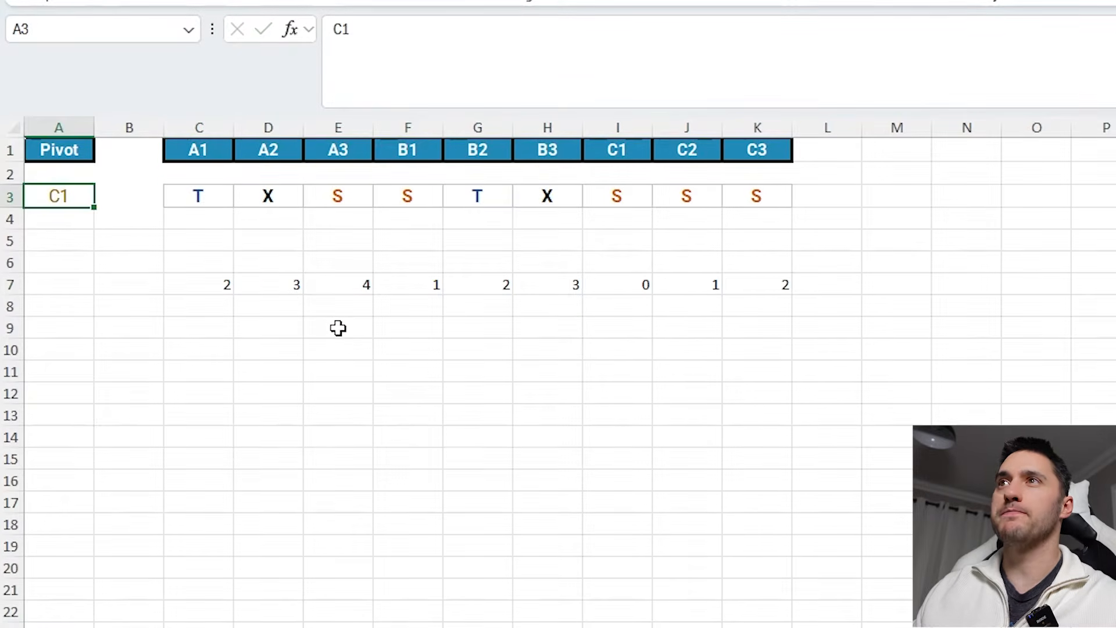
click(198, 349)
text(=wrap)
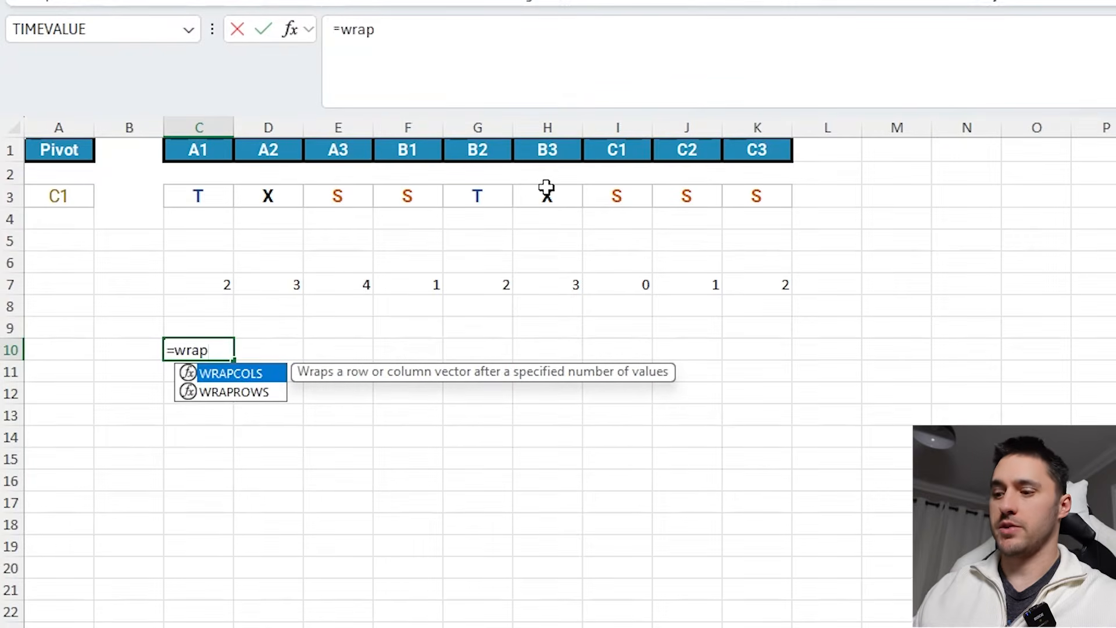
key(Down)
key(Tab)
drag(741, 152, 198, 158)
text(,3)
key(Return)
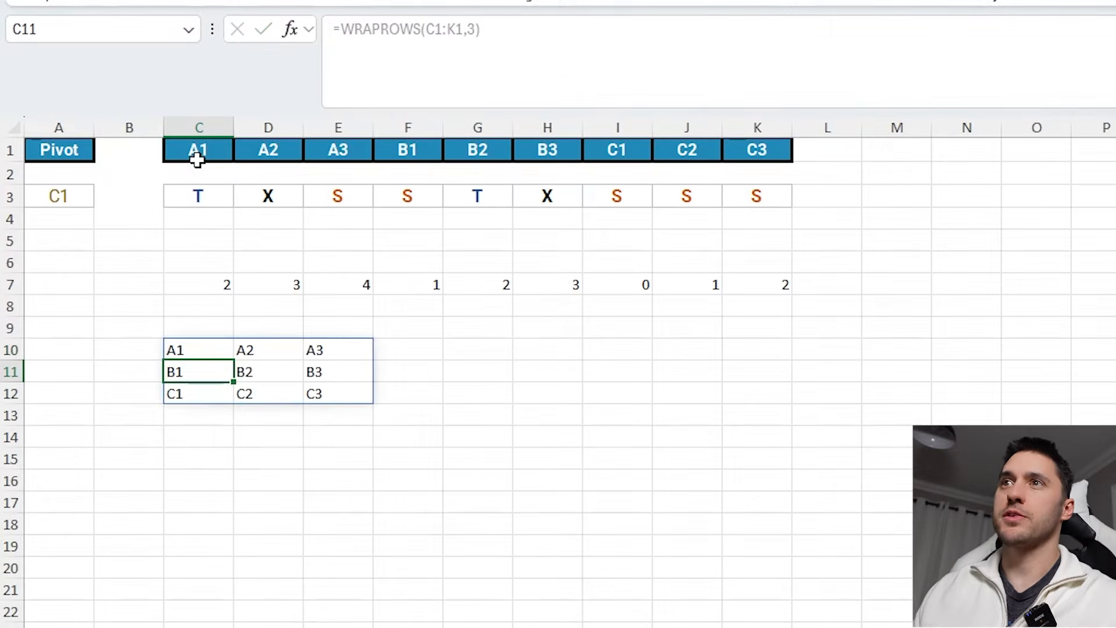
- Copy the WRAPROWS formula into C14 and point it at the C7# distance results
click(194, 331)
click(209, 352)
key(ctrl+c)
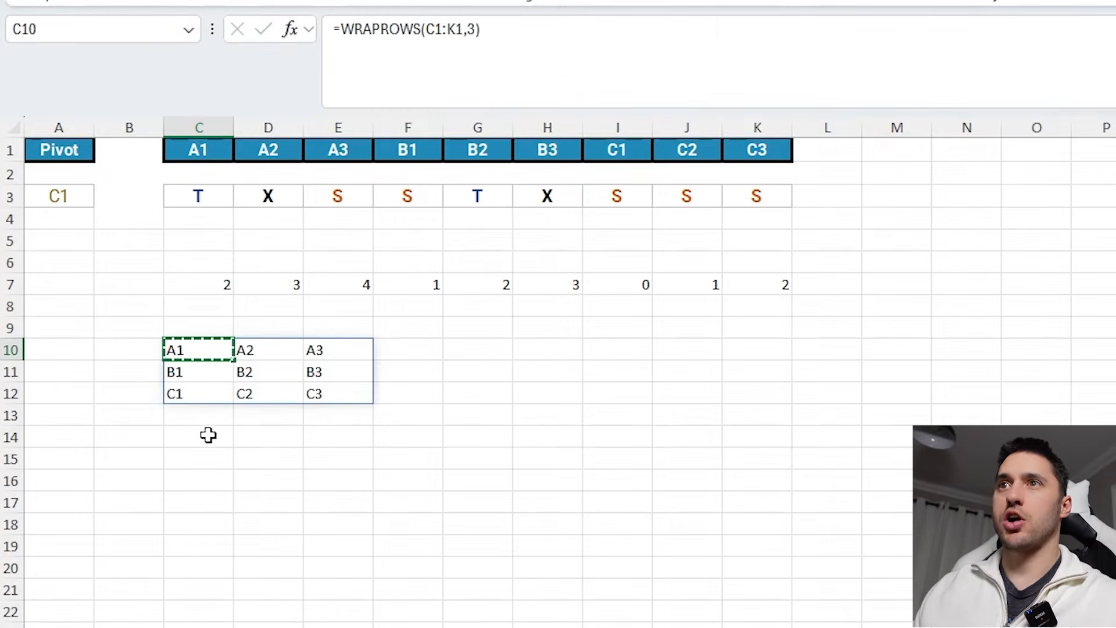
click(208, 435)
key(ctrl+v)
double_click(208, 436)
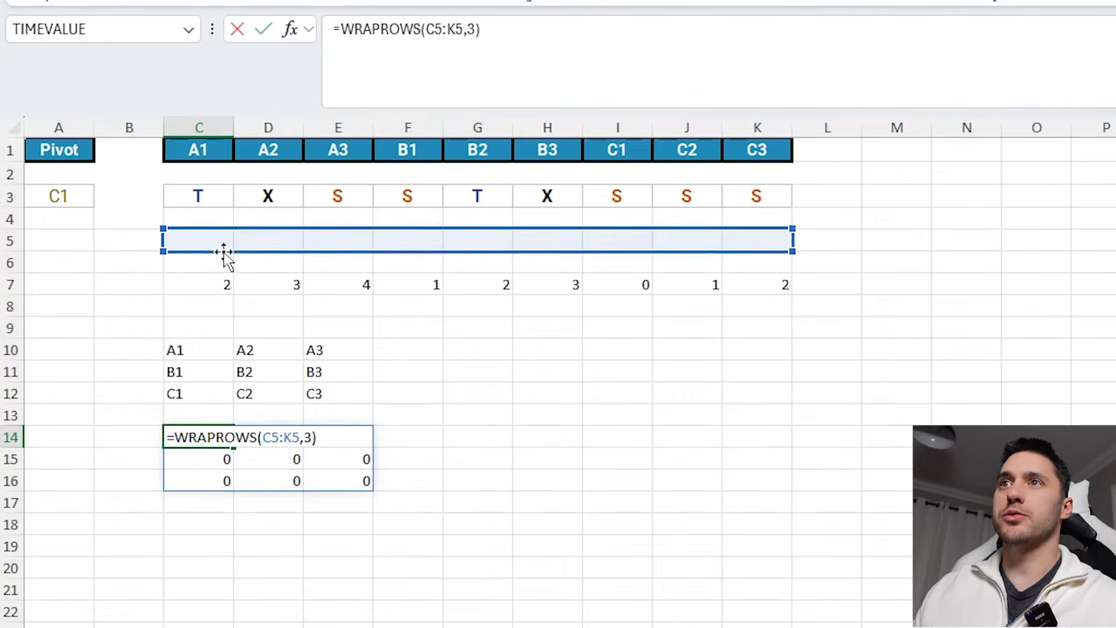
drag(224, 251, 224, 273)
key(Return)
- Clear the wrapped position and distance grids in C10:F16
click(183, 393)
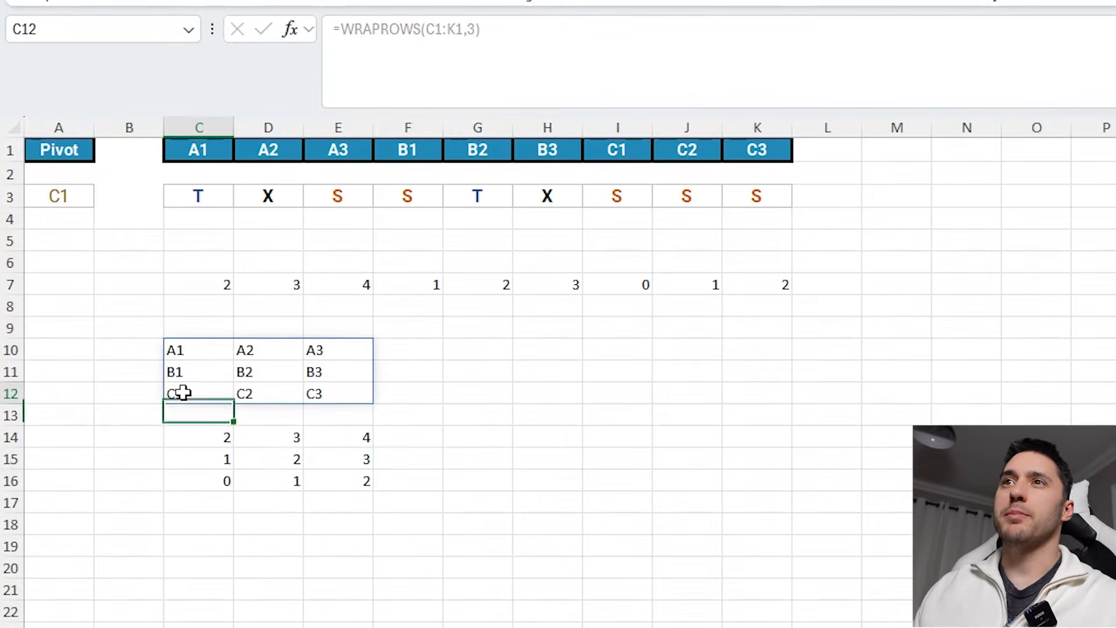
click(224, 481)
click(219, 456)
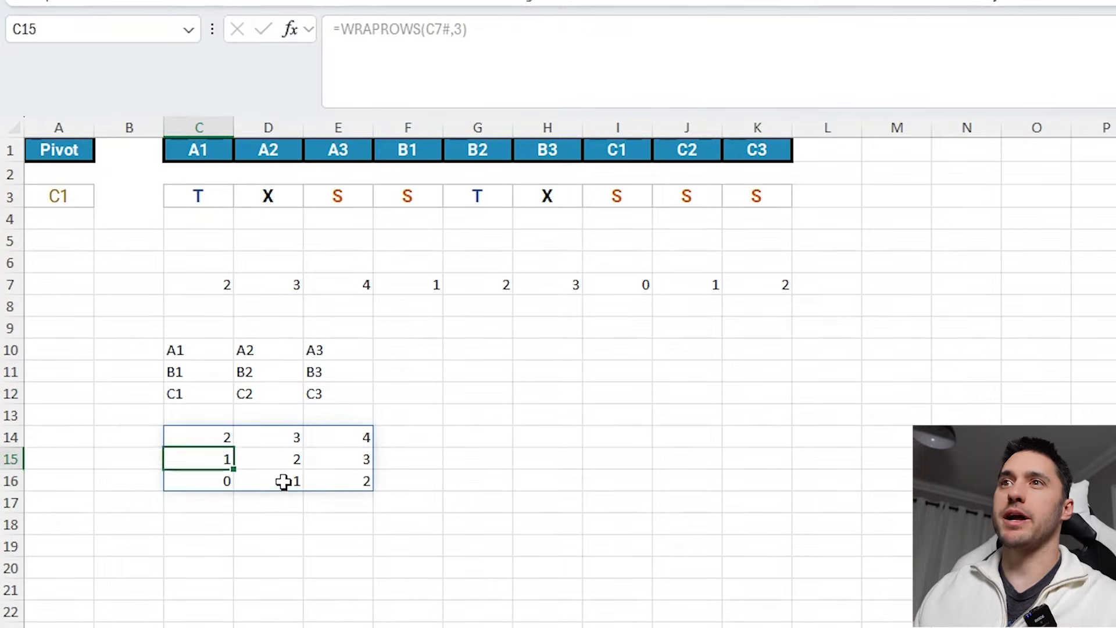
ctrl+click(283, 481)
click(262, 461)
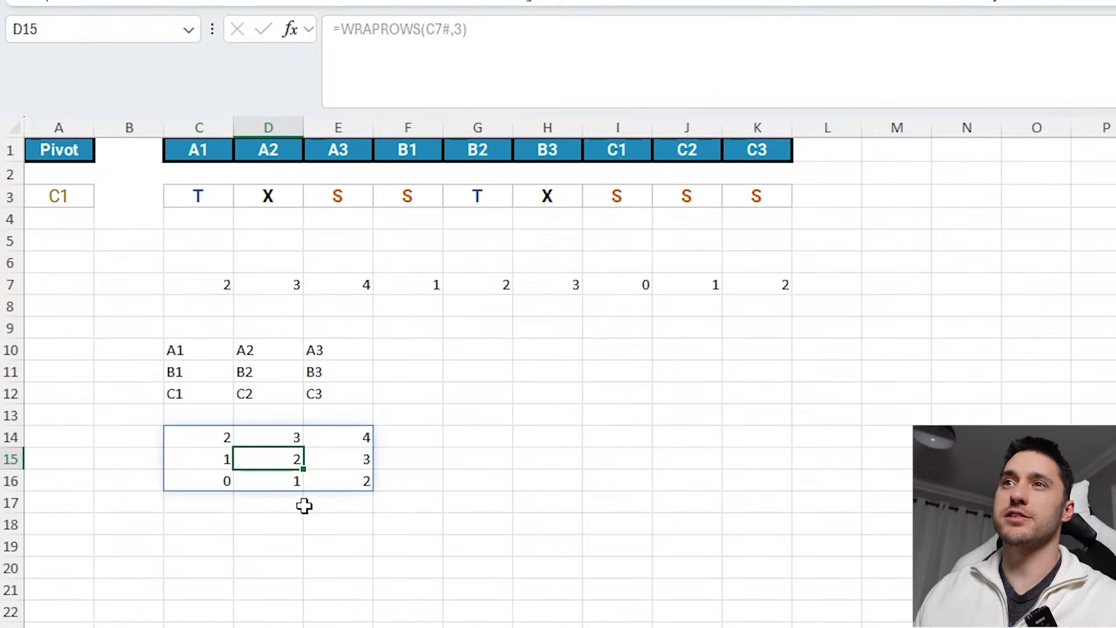
drag(180, 352, 391, 493)
key(Delete)
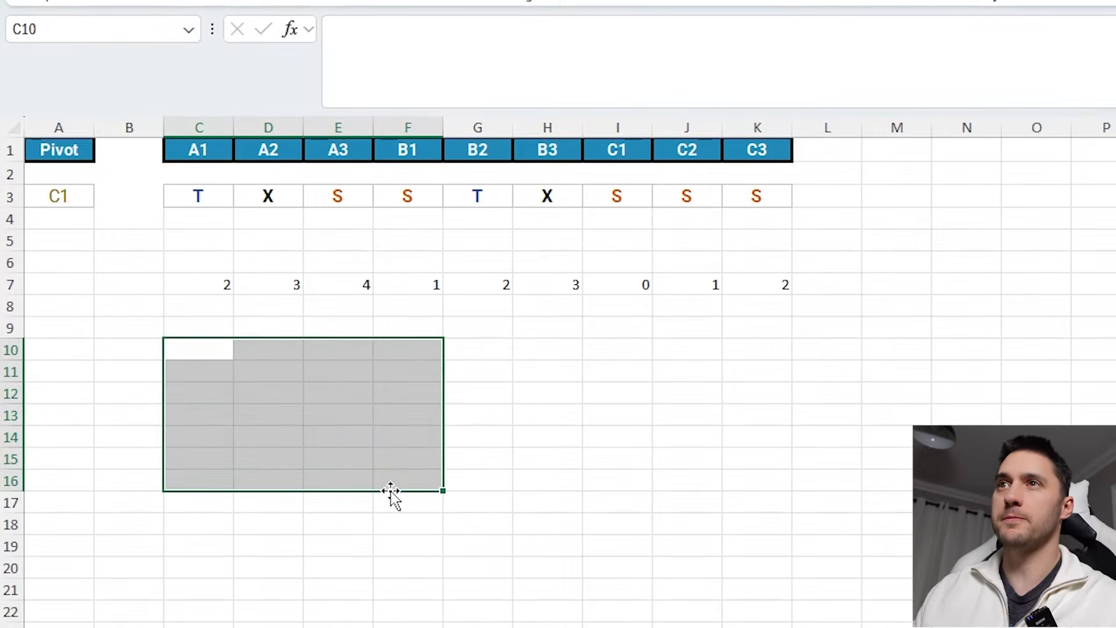
- Review the LET formula in C7 and the pivot, position and garden cells it references
click(218, 286)
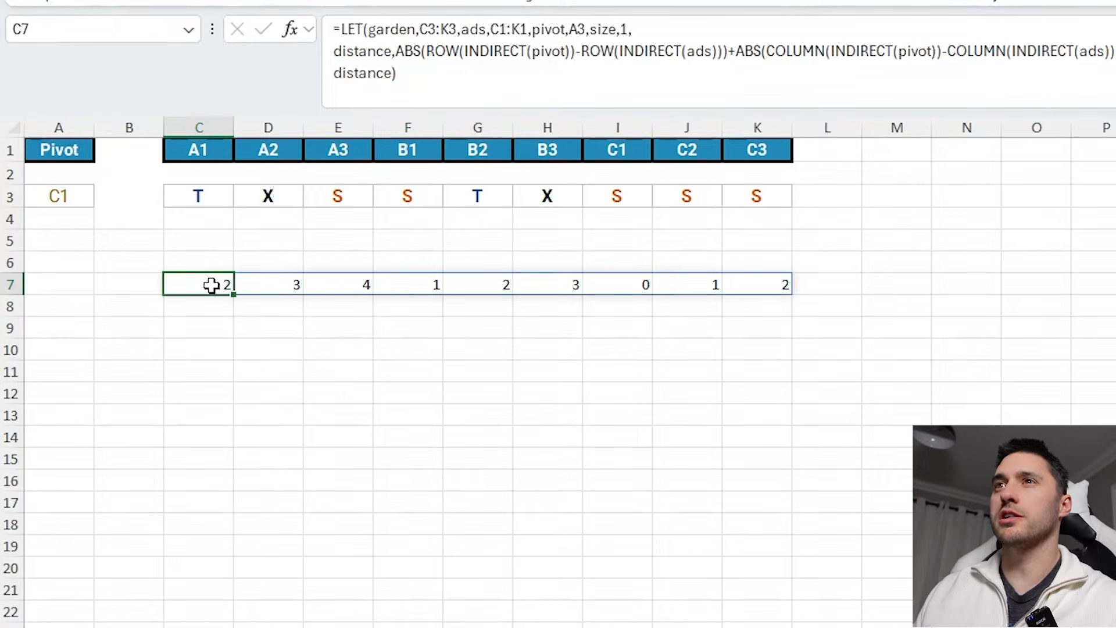
drag(212, 286, 787, 281)
click(229, 281)
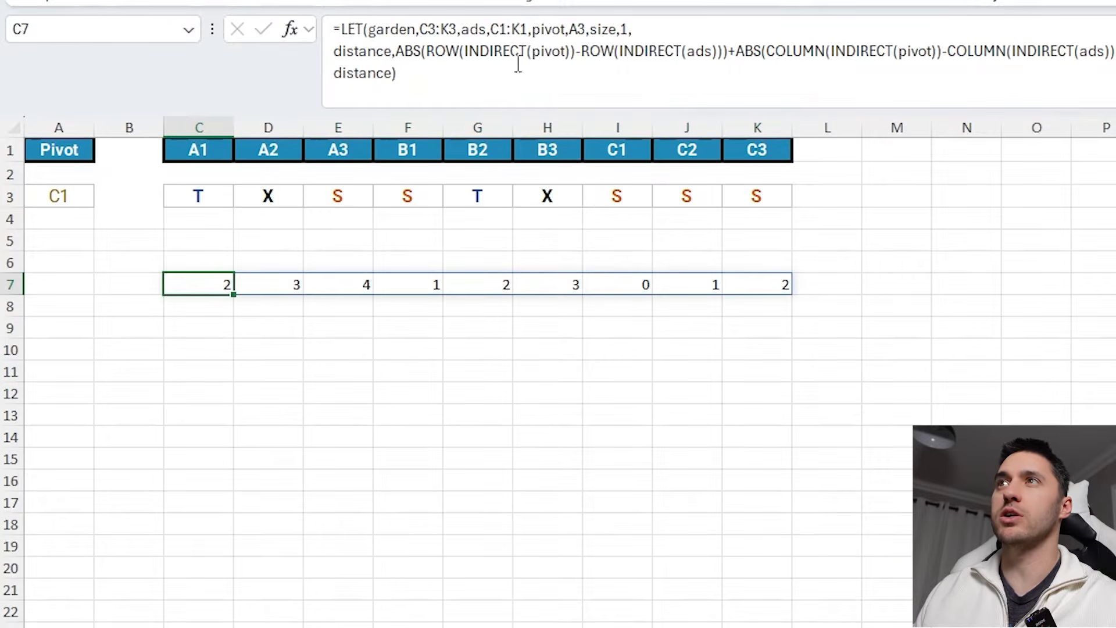
click(634, 31)
drag(635, 29, 591, 29)
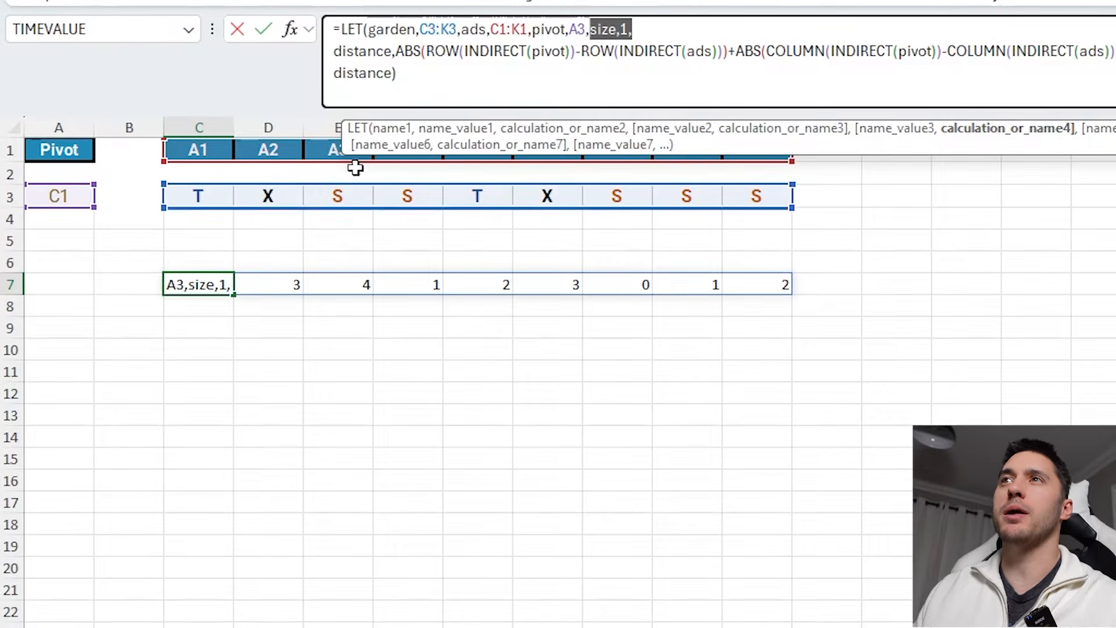
key(ctrl+Return)
click(58, 195)
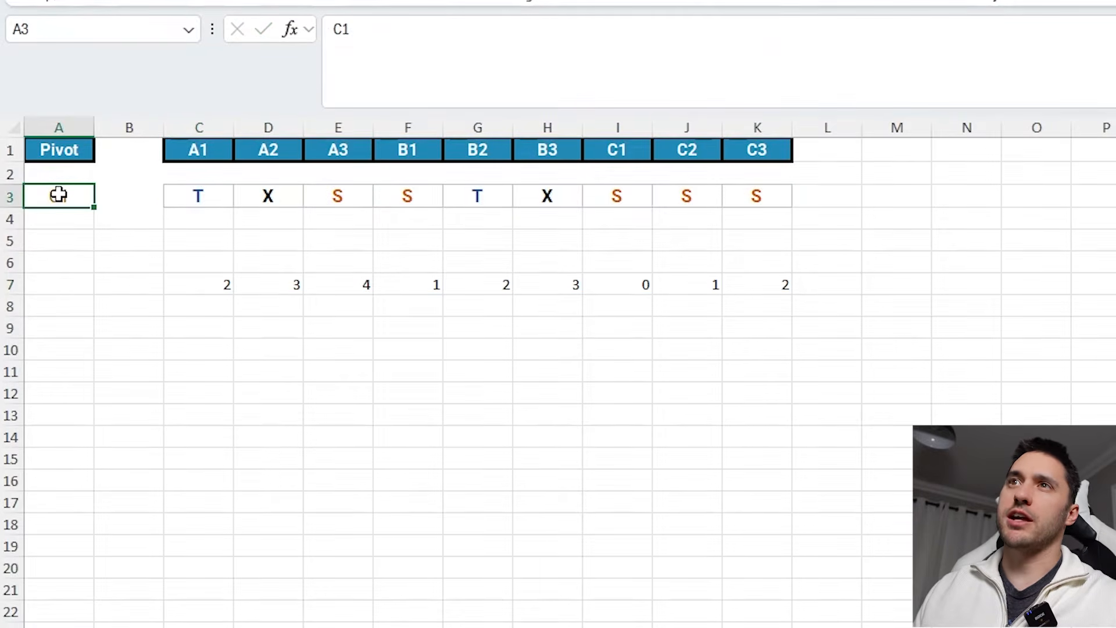
click(204, 283)
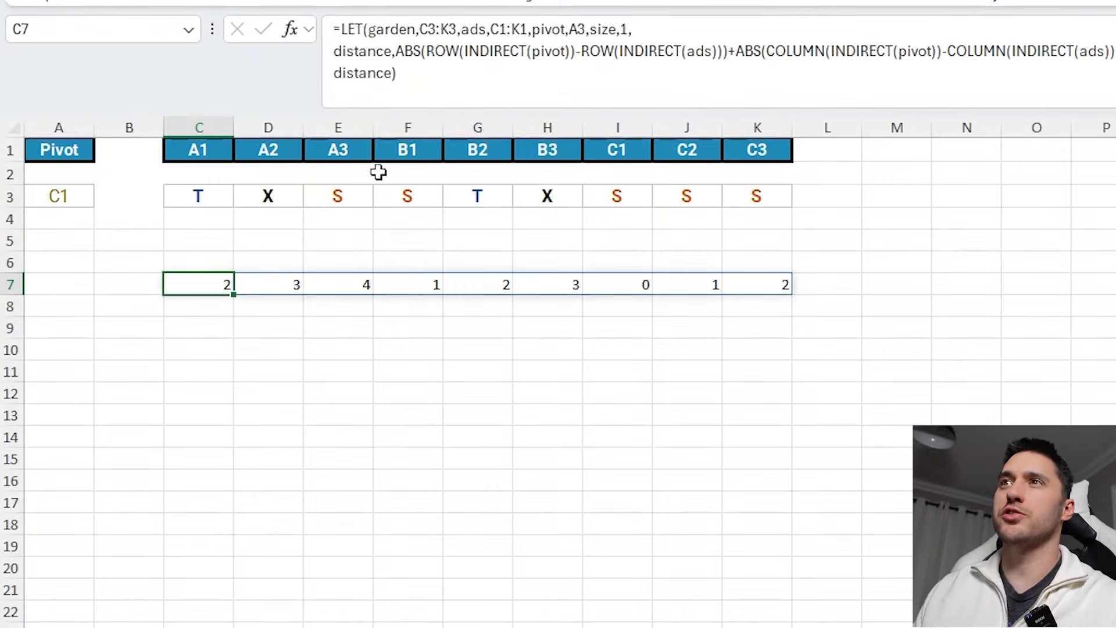
click(64, 197)
drag(198, 152, 750, 149)
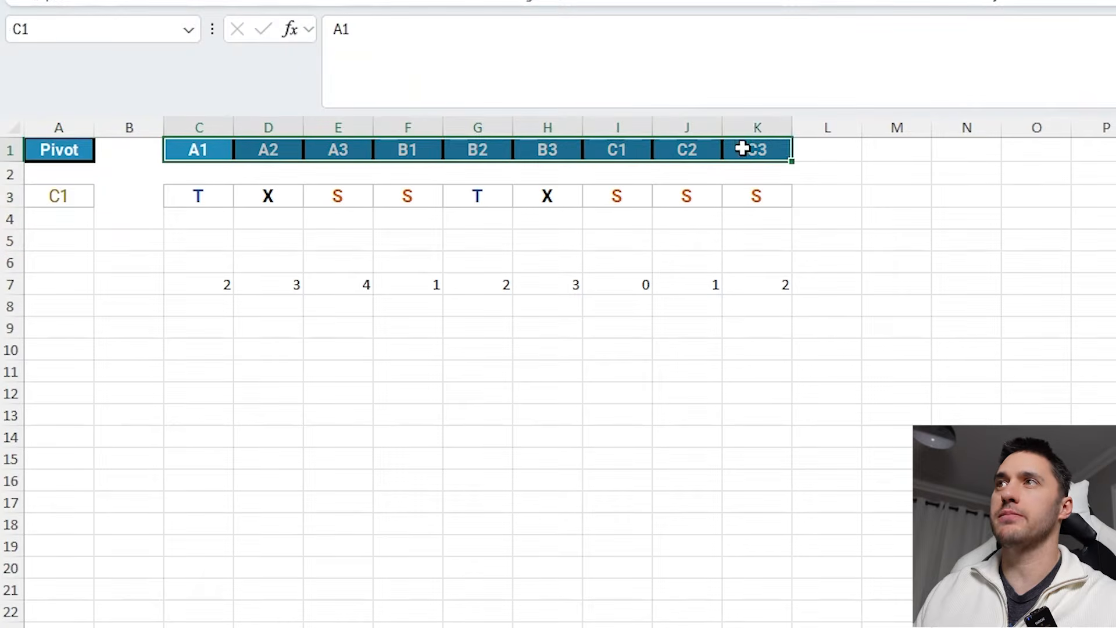
drag(755, 196, 194, 197)
click(219, 279)
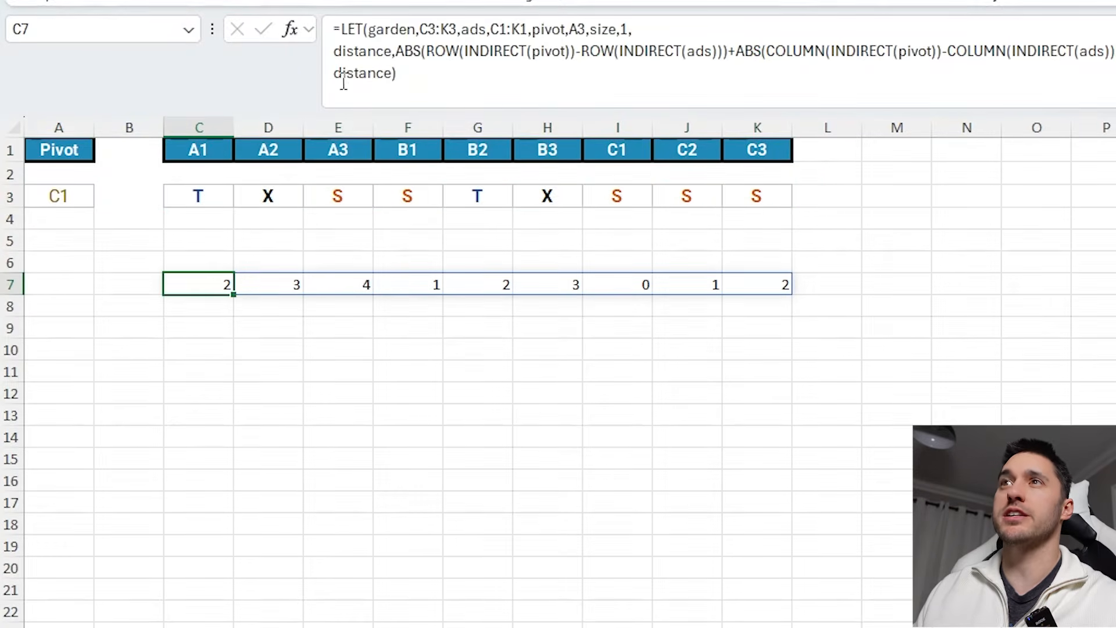
- Replace the final distance with a new variable pivotonx defined as XLOOKUP(pivot,ads,garden)="X"
drag(333, 74, 451, 82)
text(pivo)
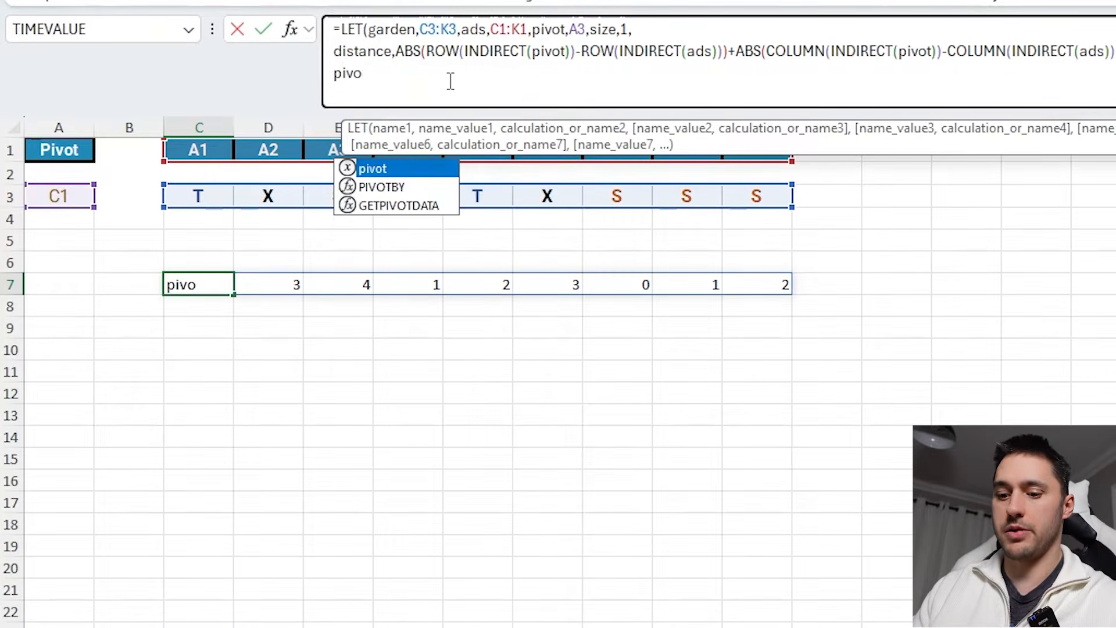
text(tonx,)
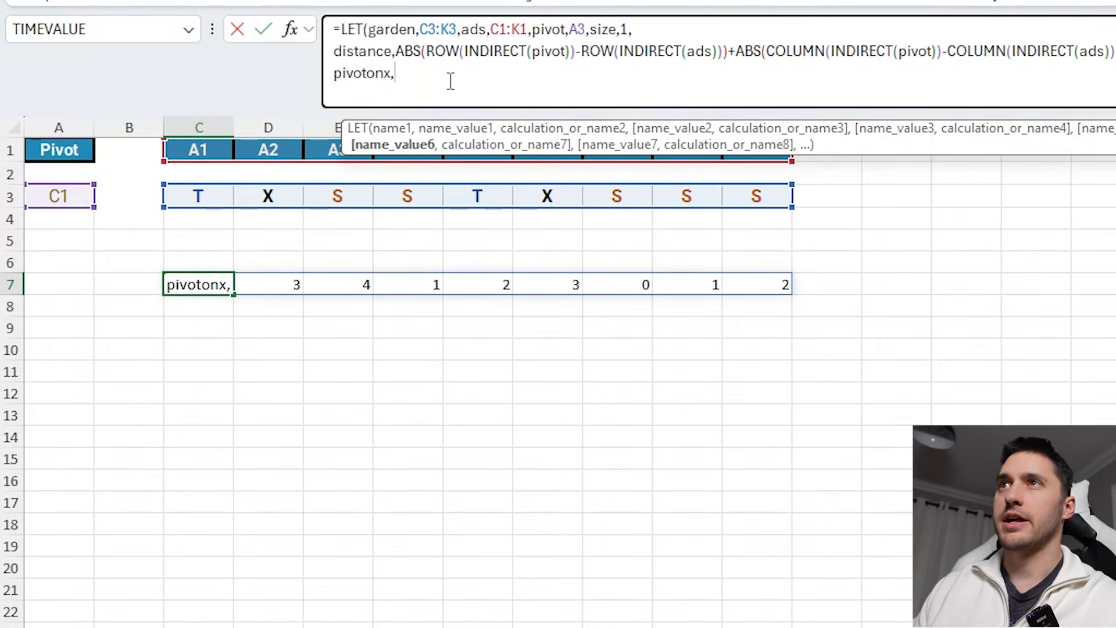
text(xl)
key(Tab)
text(pivo)
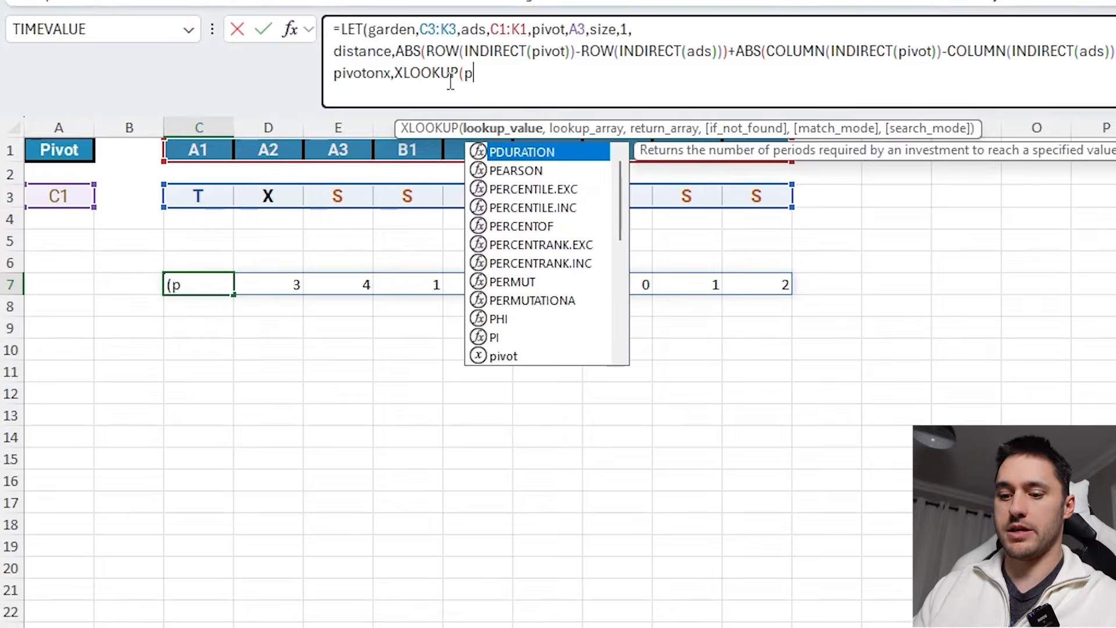
text(t,a)
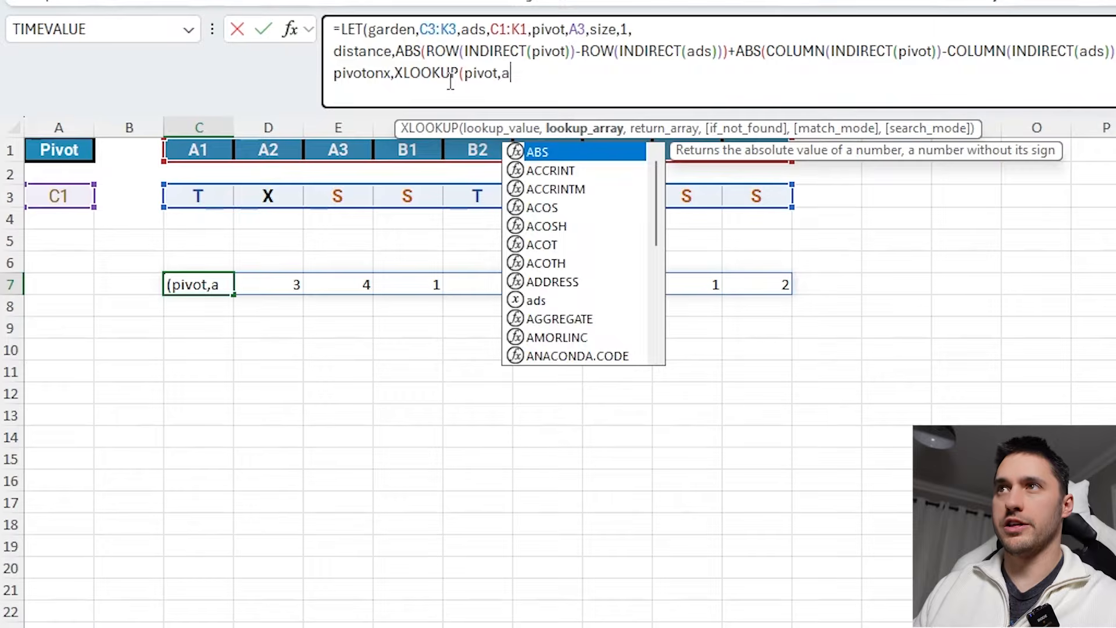
text(ds,gar)
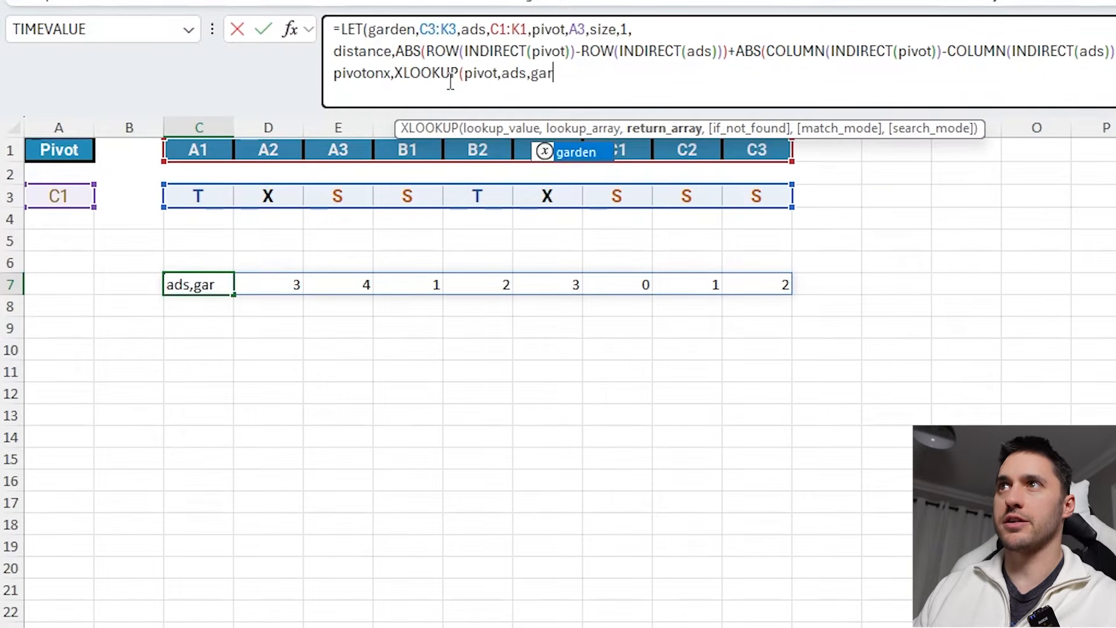
key(Tab)
text()=)
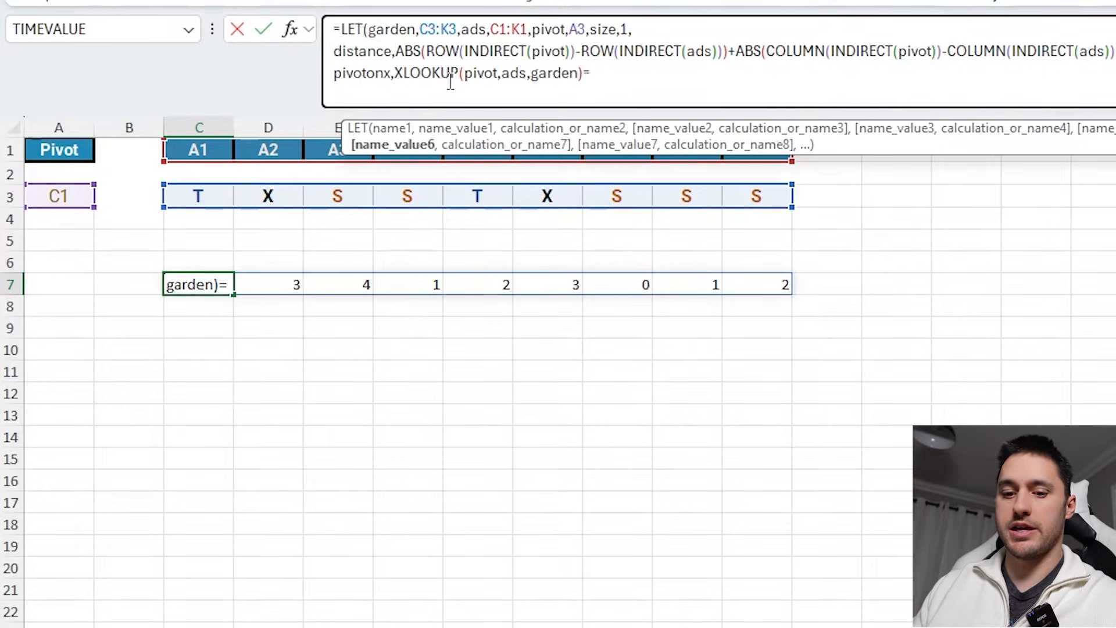
text("X", )
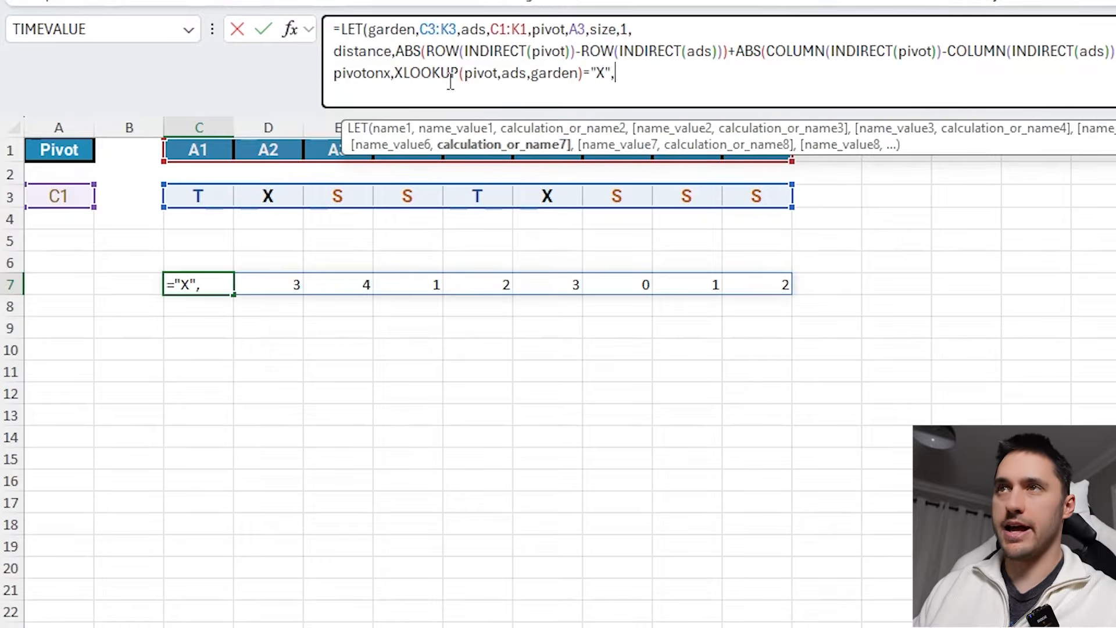
text(pivot)
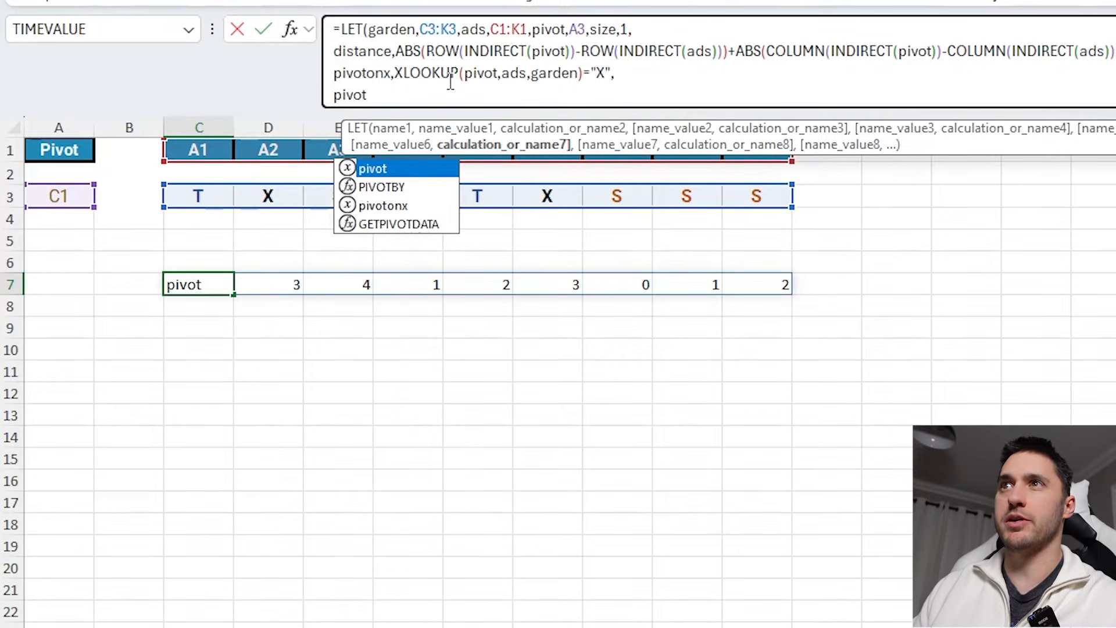
- Return pivotonx as the LET formula's final calculation and commit it
key(Down)
key(Down)
key(Tab)
text())
key(Return)
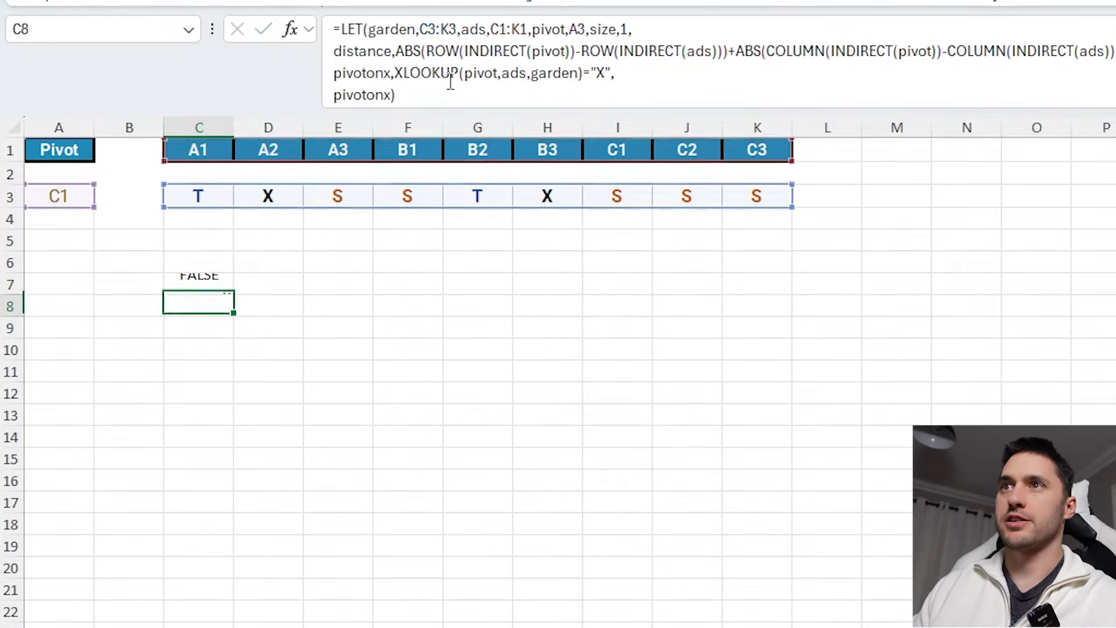
- Test the formula by setting the pivot cell to B3, then undo that change
click(211, 283)
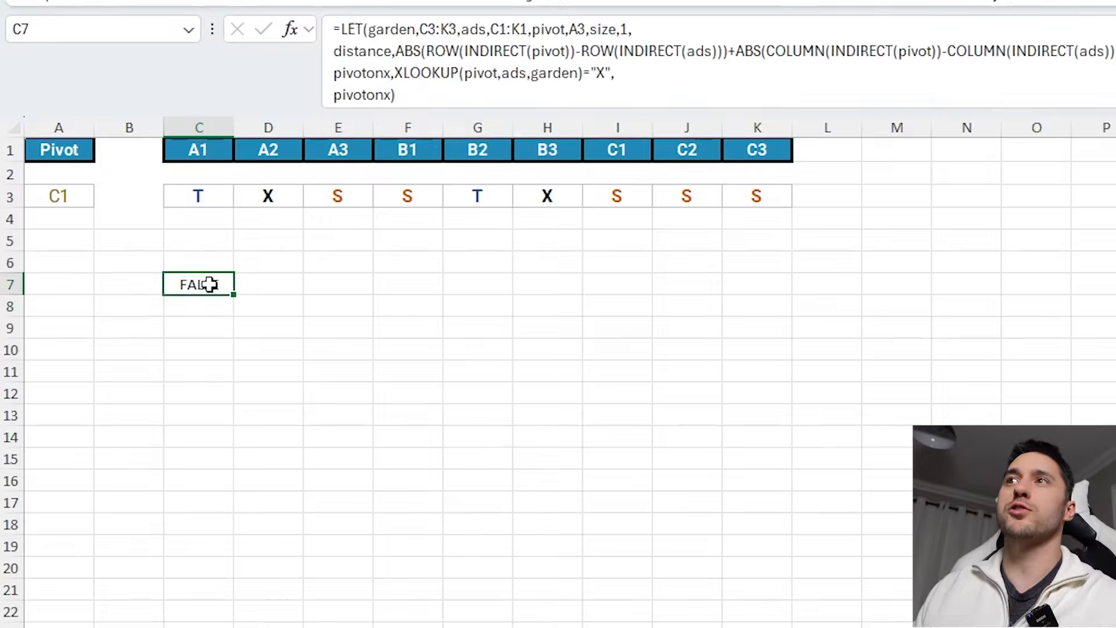
click(85, 202)
text(B3)
key(Return)
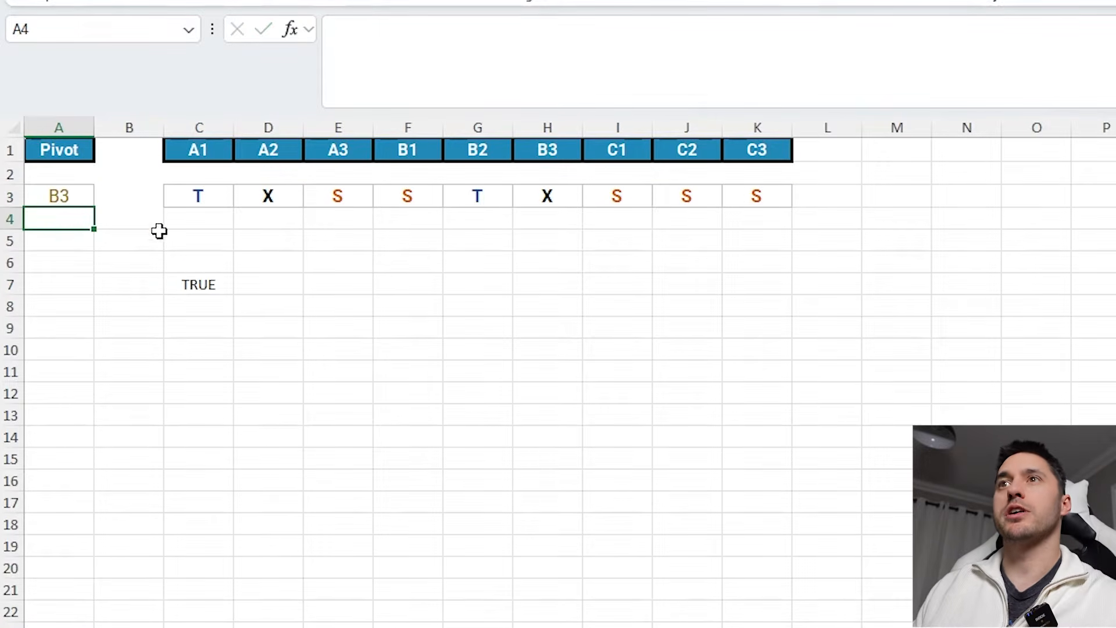
click(201, 284)
key(ctrl+z)
click(221, 284)
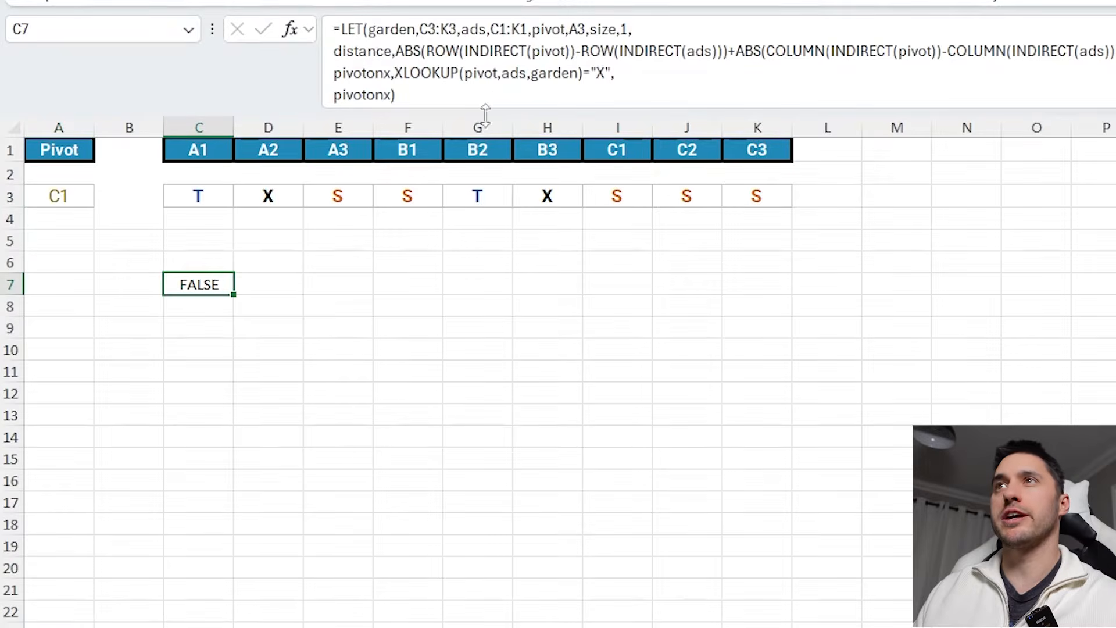
- Replace the final pivotonx with IF(pivotonx,garden, in an enlarged formula bar
click(415, 102)
drag(415, 110, 415, 154)
click(347, 95)
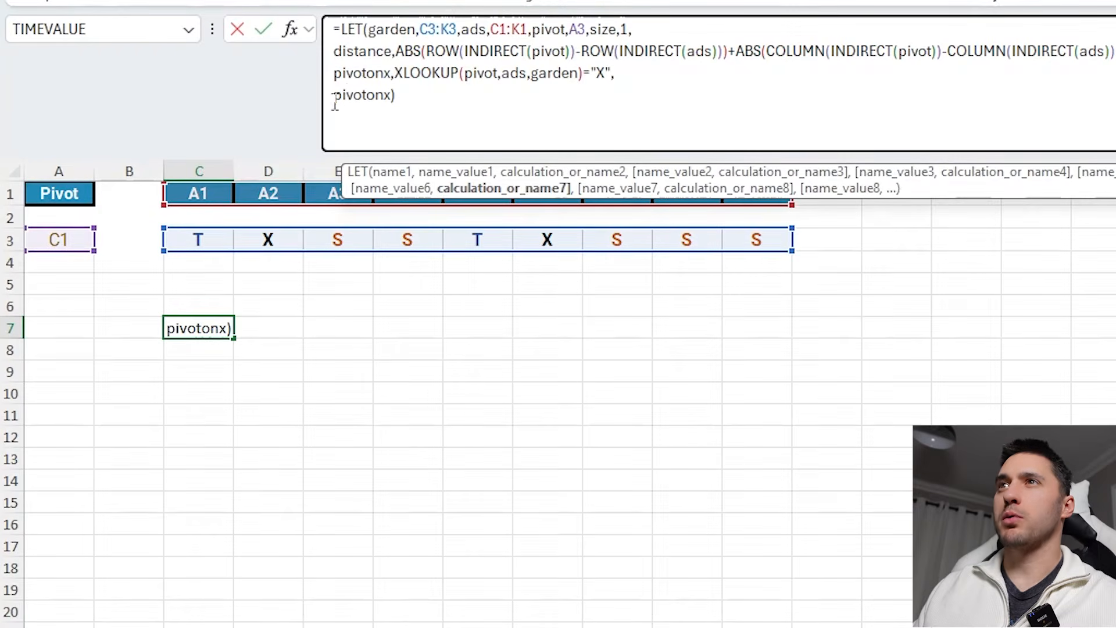
drag(335, 100, 426, 100)
text(if)
key(Tab)
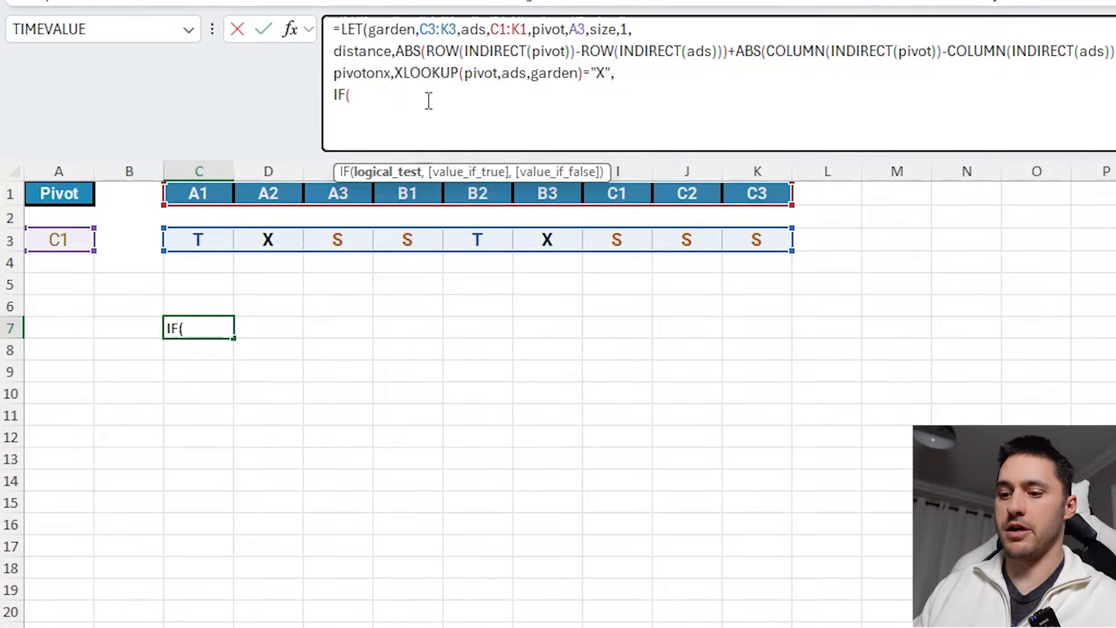
text(piv)
key(Down)
key(Down)
key(Tab)
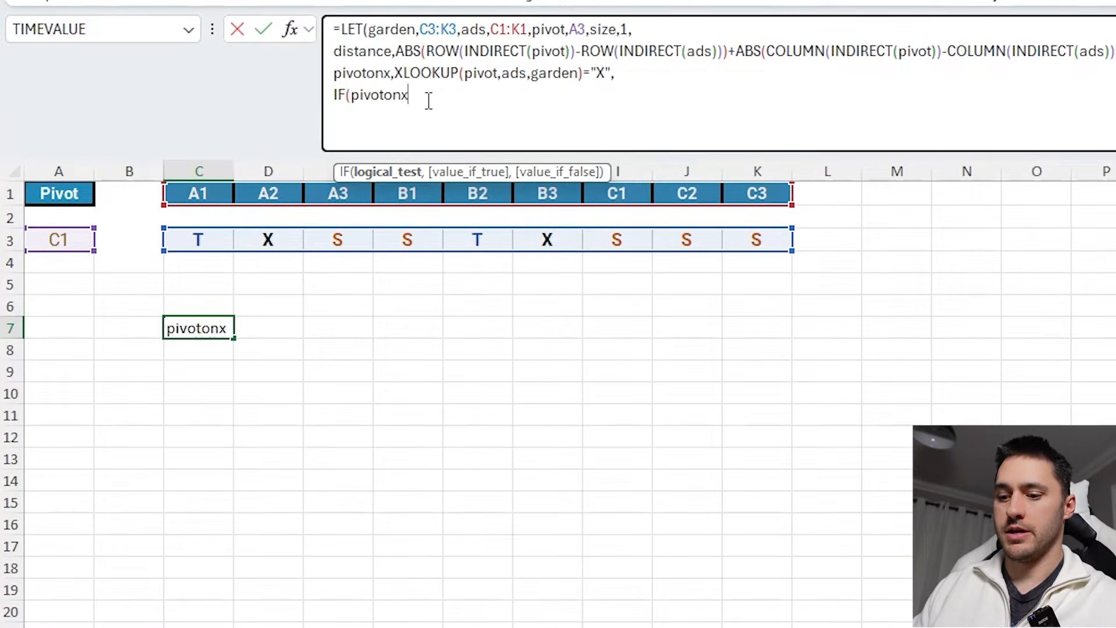
text(,gar)
key(Tab)
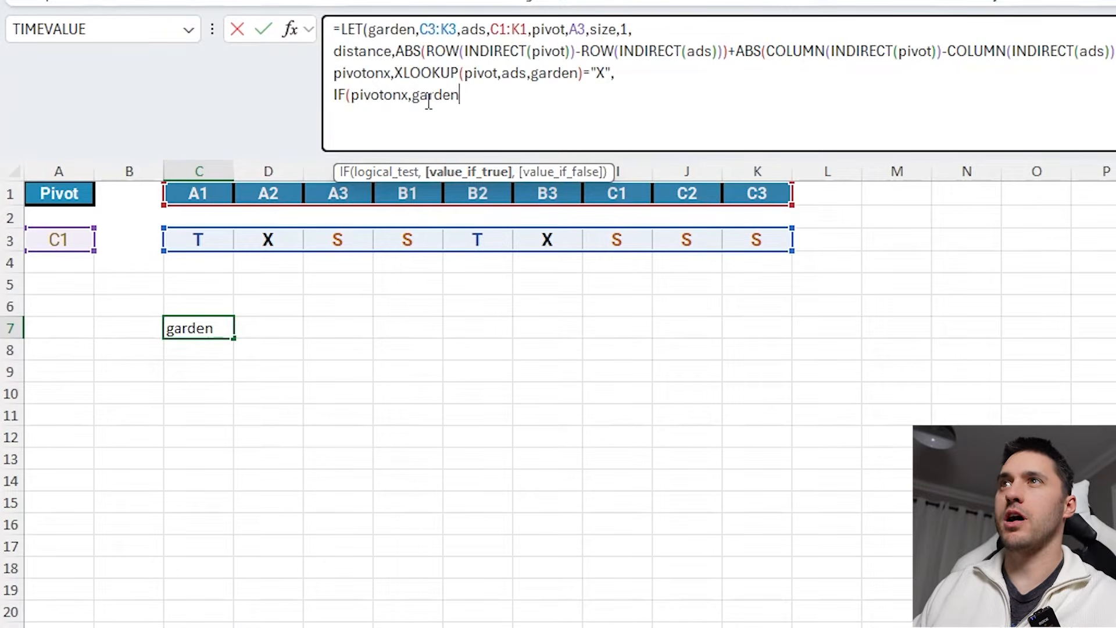
text(,)
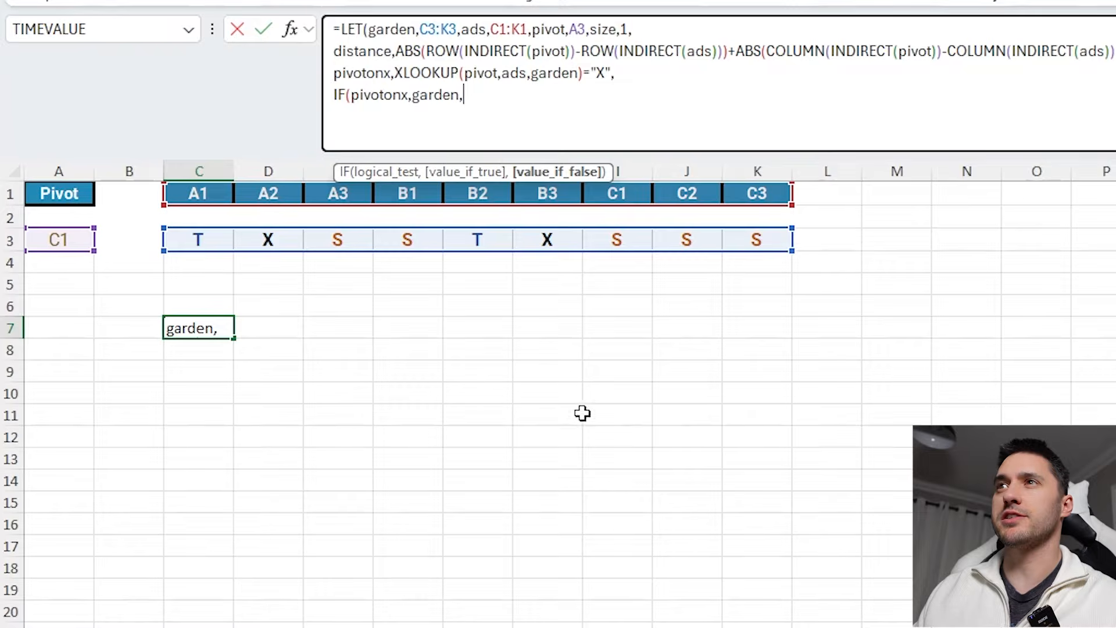
text(if)
- Add a nested IF testing distance<=size as the false branch of the pivotonx IF
key(Tab)
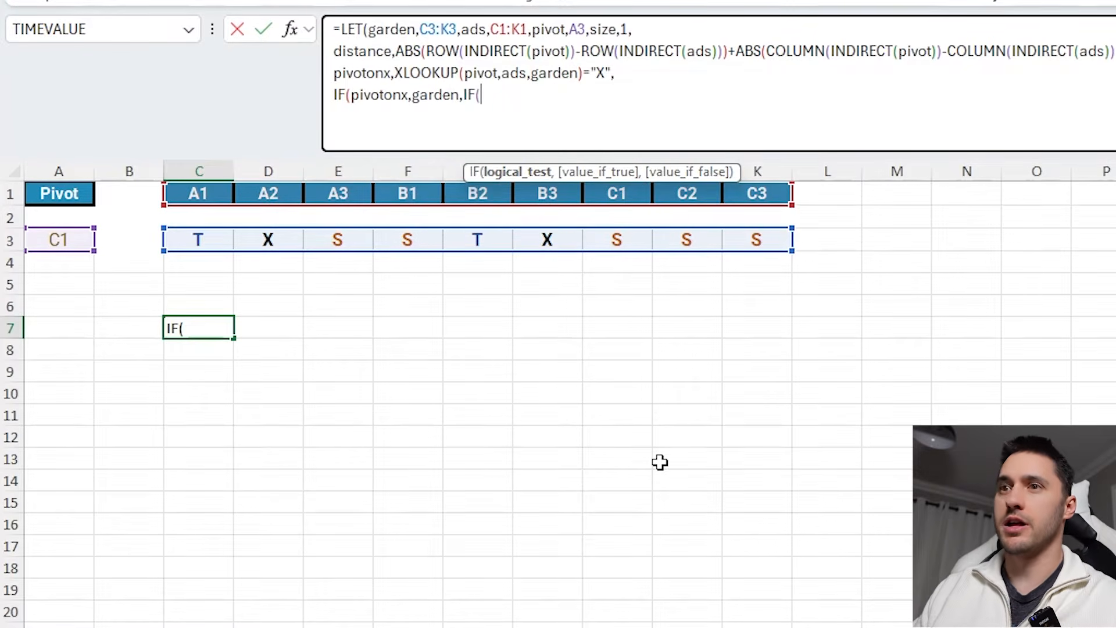
text(di)
key(Tab)
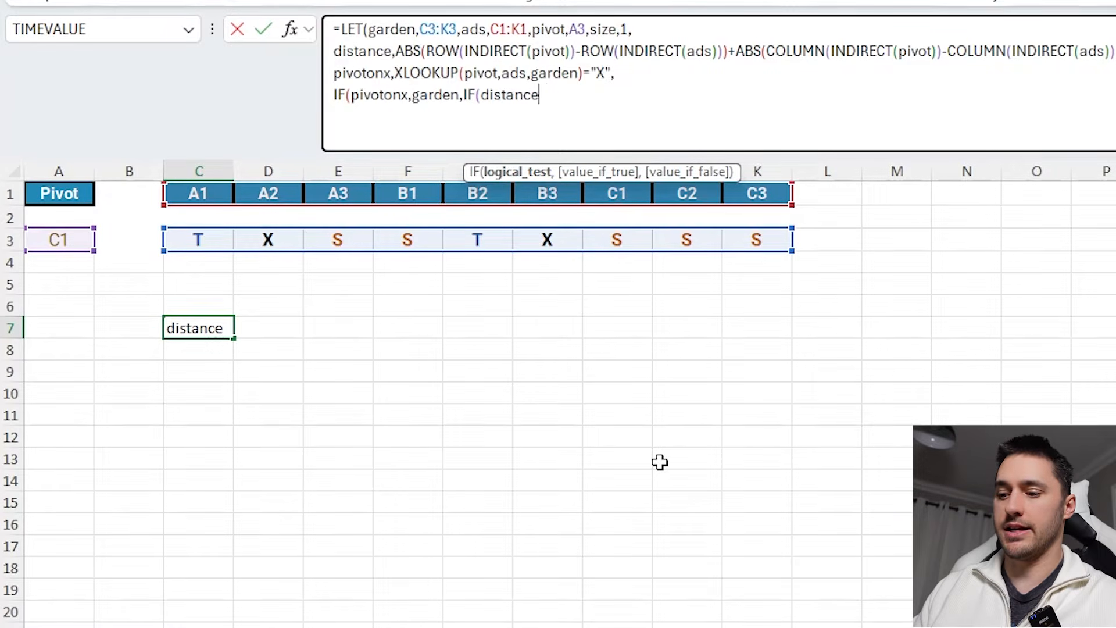
text(<=size)
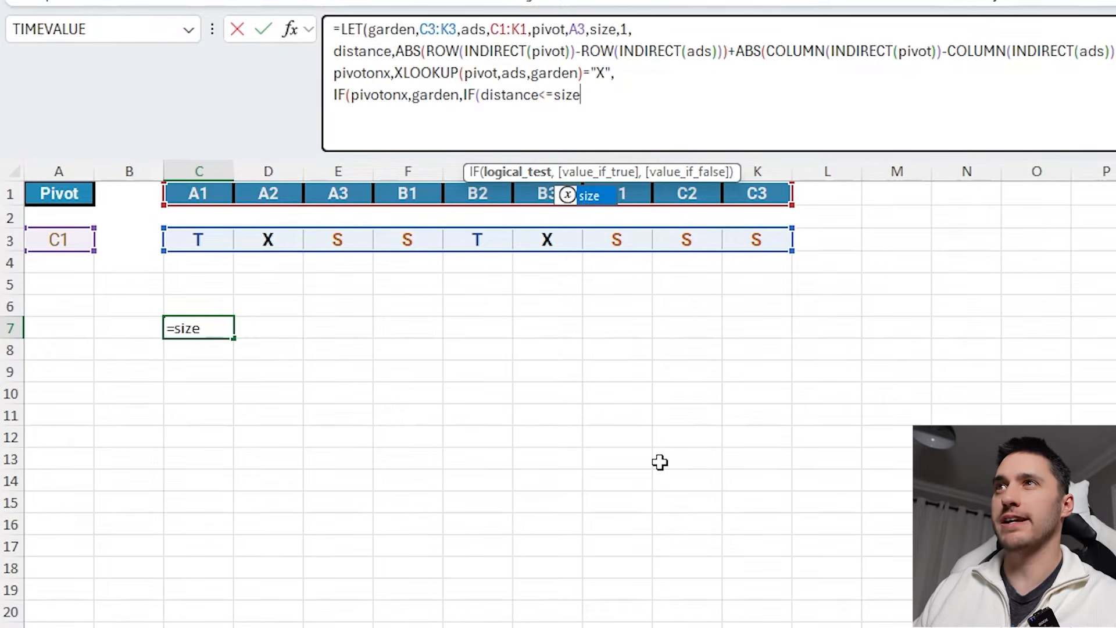
text(,if)
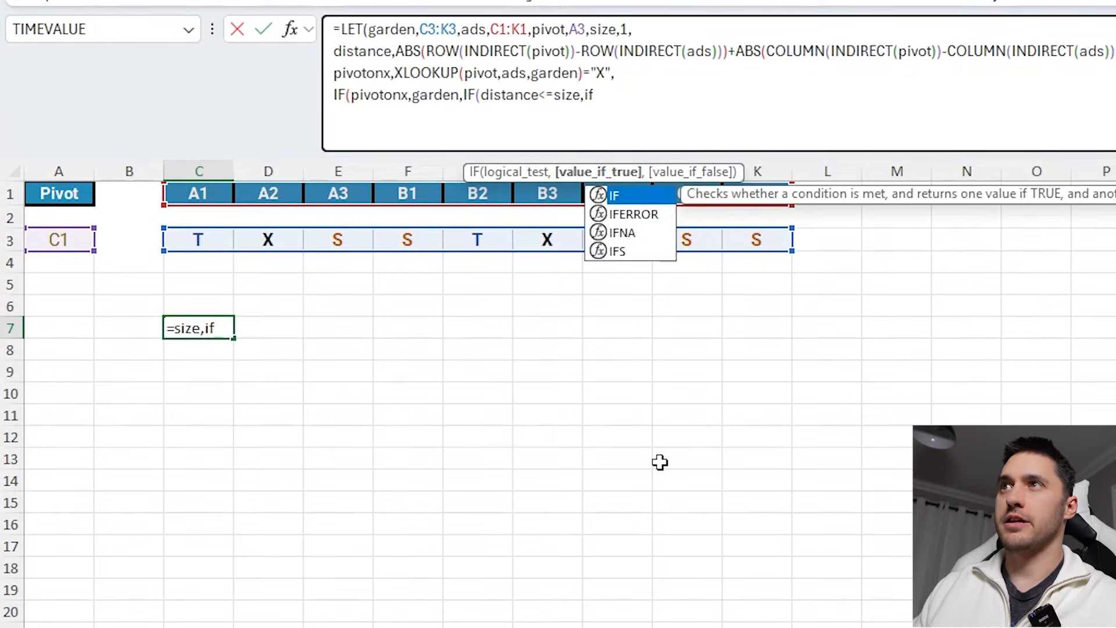
- Inside it, nest IF(garden="X","X",IF(garden="S","T","S")) to keep X cells and swap sunflowers and tulips
key(Tab)
text(gard)
key(Tab)
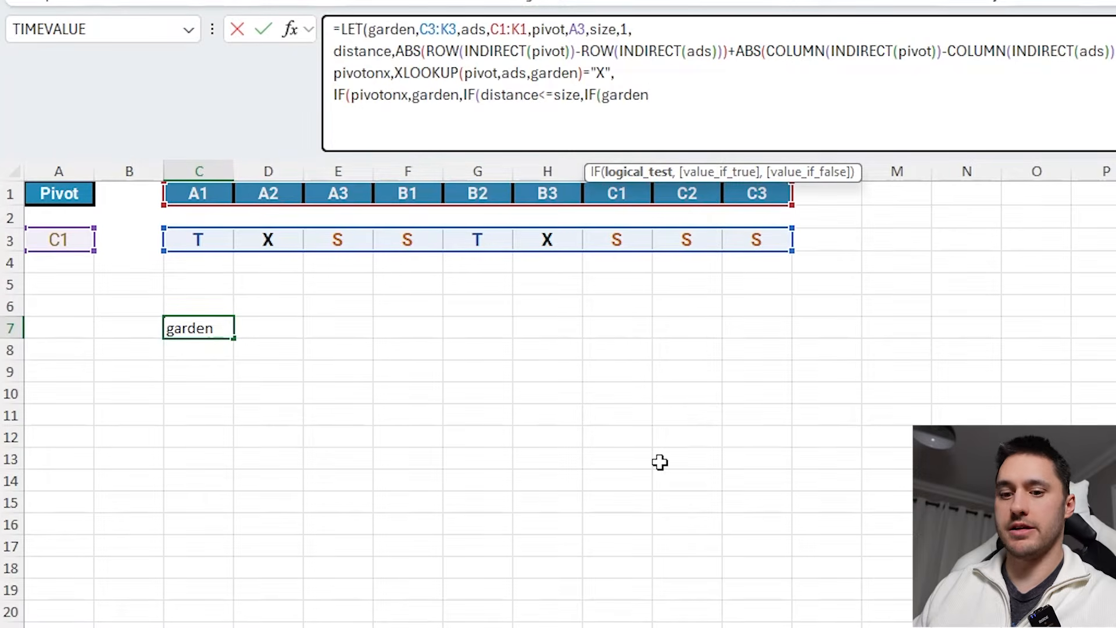
text(="X)
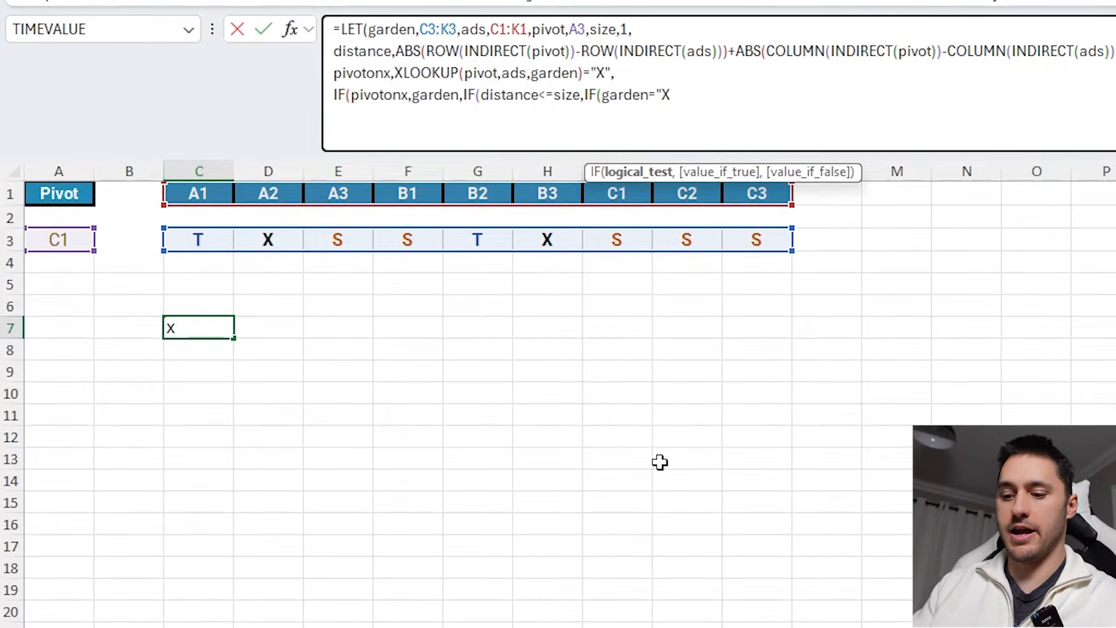
text(","X",if)
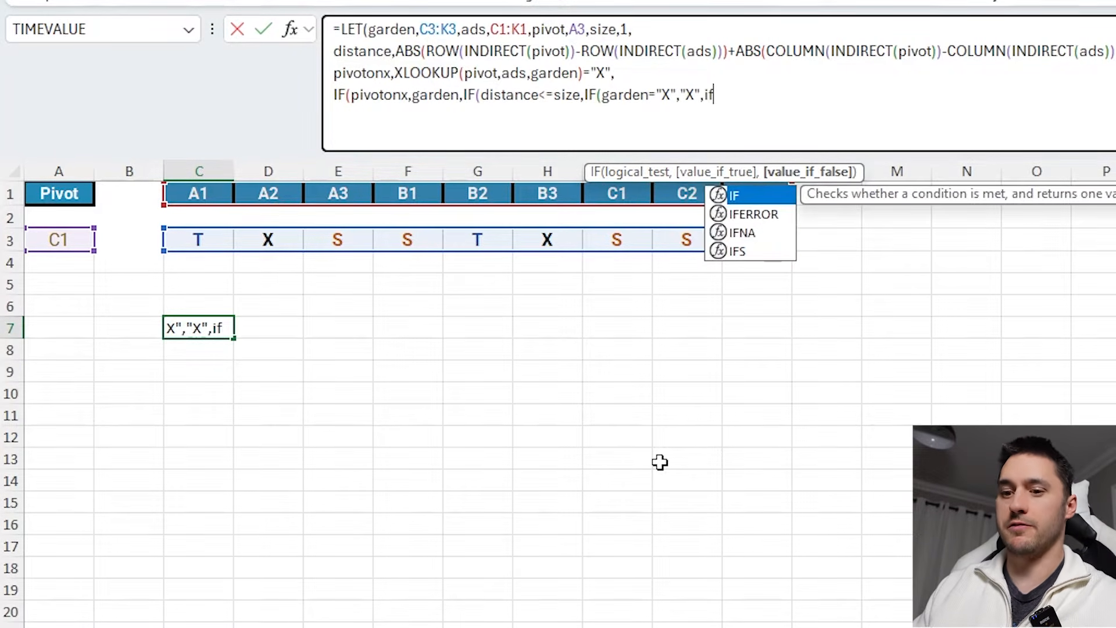
key(Tab)
text(gard)
key(Tab)
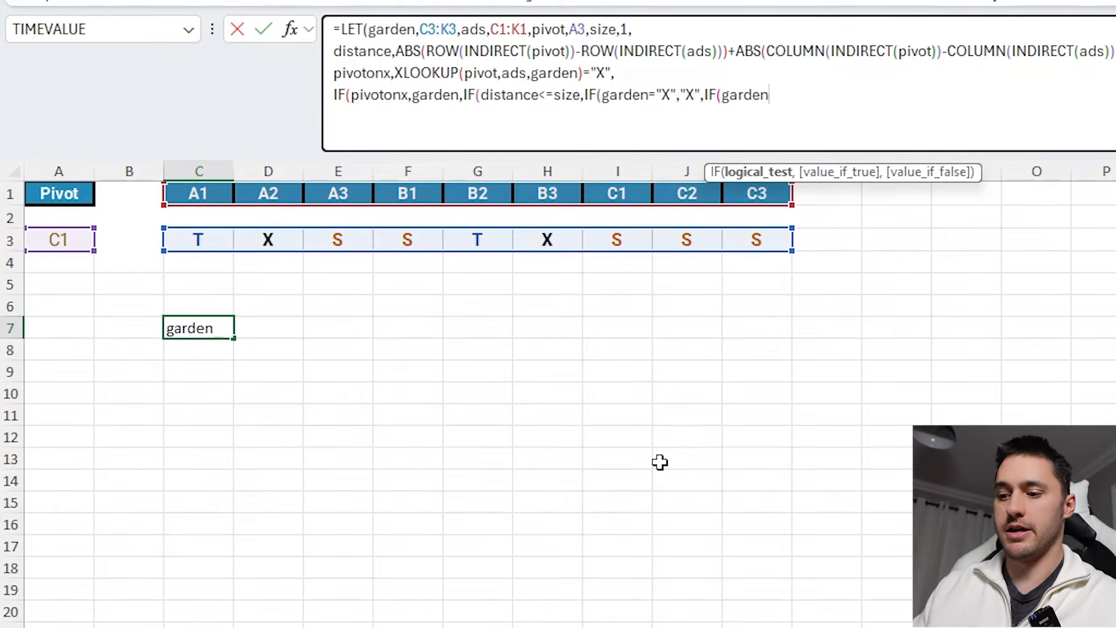
text(="S",)
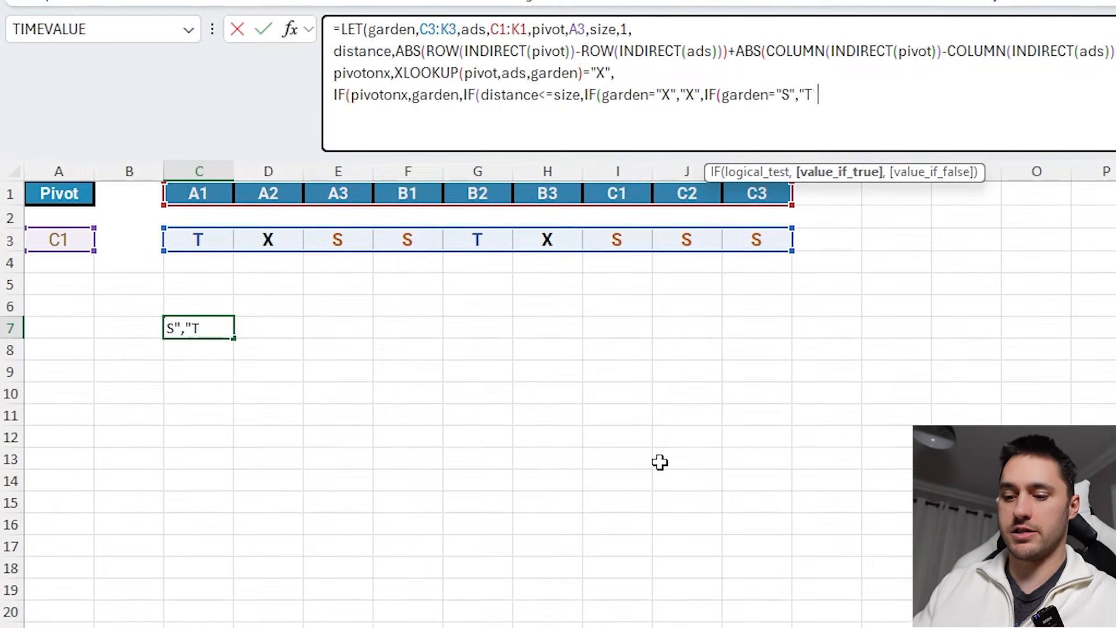
text("T",)
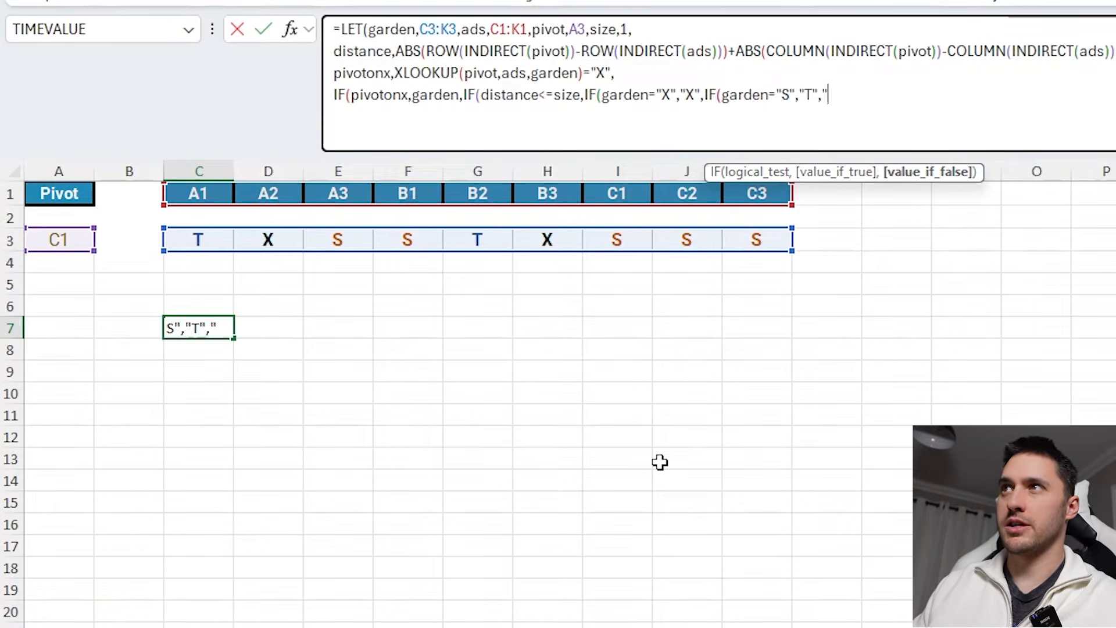
text("S"))
- Check the IF parentheses and close the inner S/T swap IF with an extra parenthesis
click(465, 95)
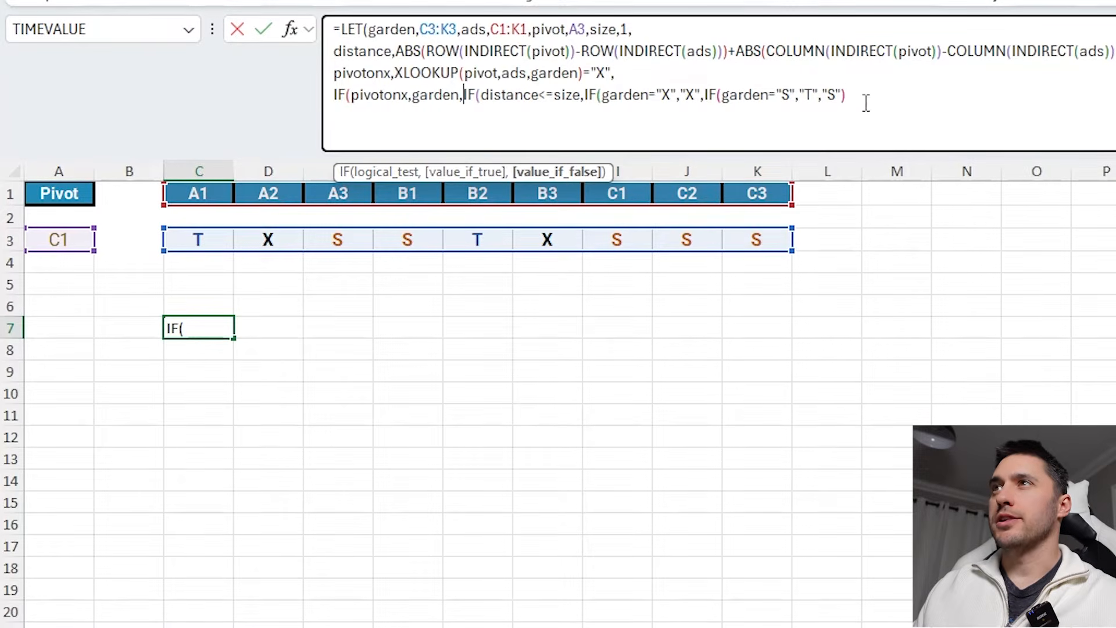
drag(465, 94, 351, 94)
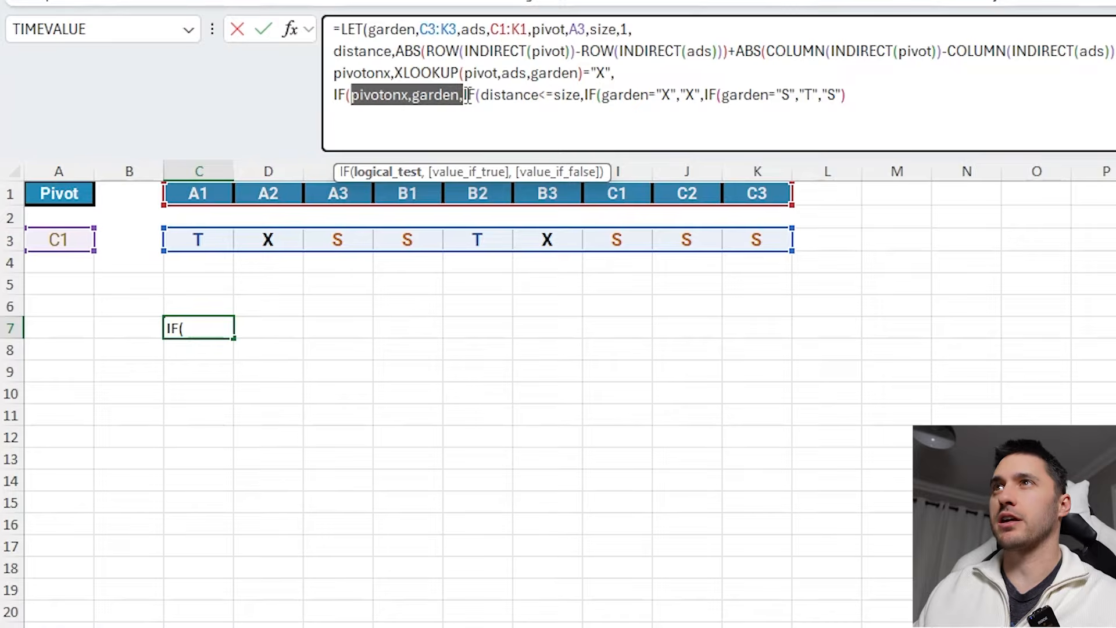
drag(464, 94, 820, 100)
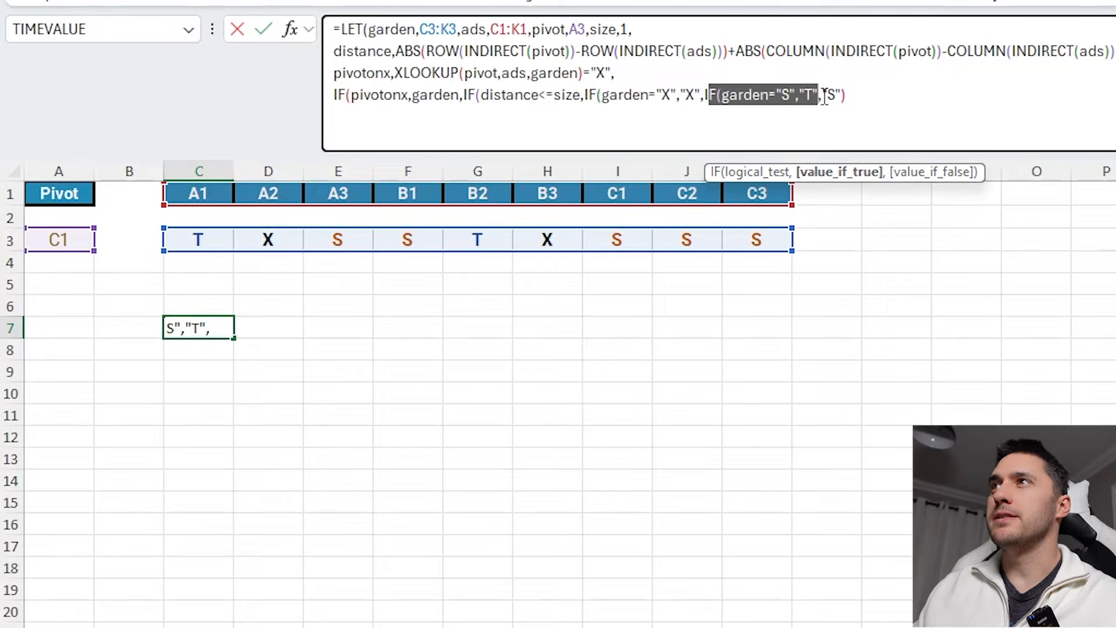
click(821, 99)
text())
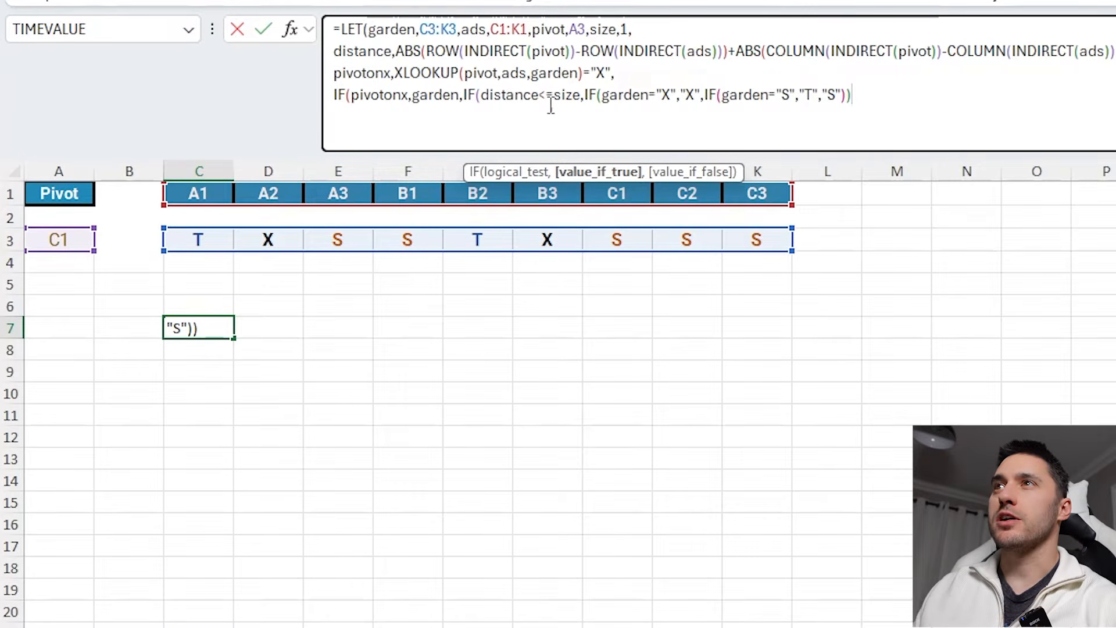
- Give the distance IF a false value of garden, close all remaining parentheses and commit the formula
click(581, 96)
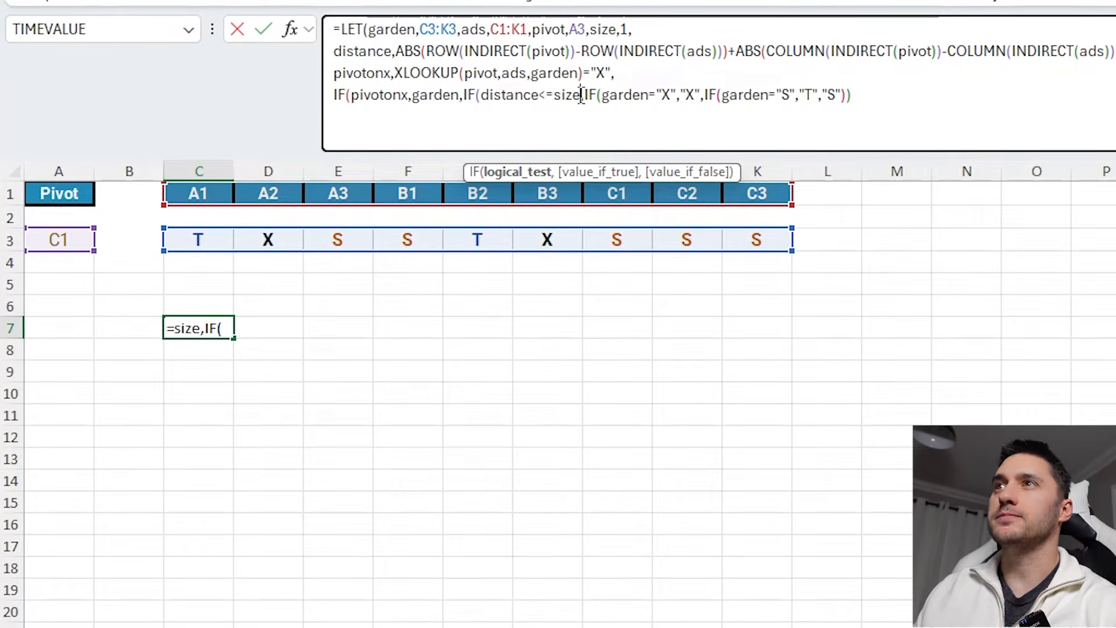
click(530, 173)
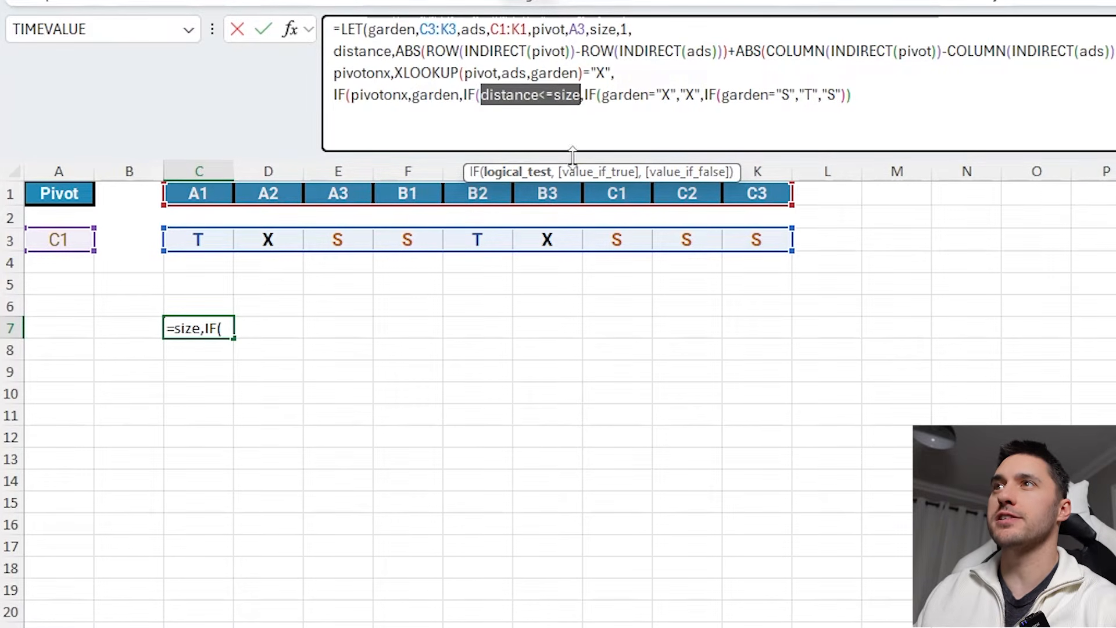
click(587, 172)
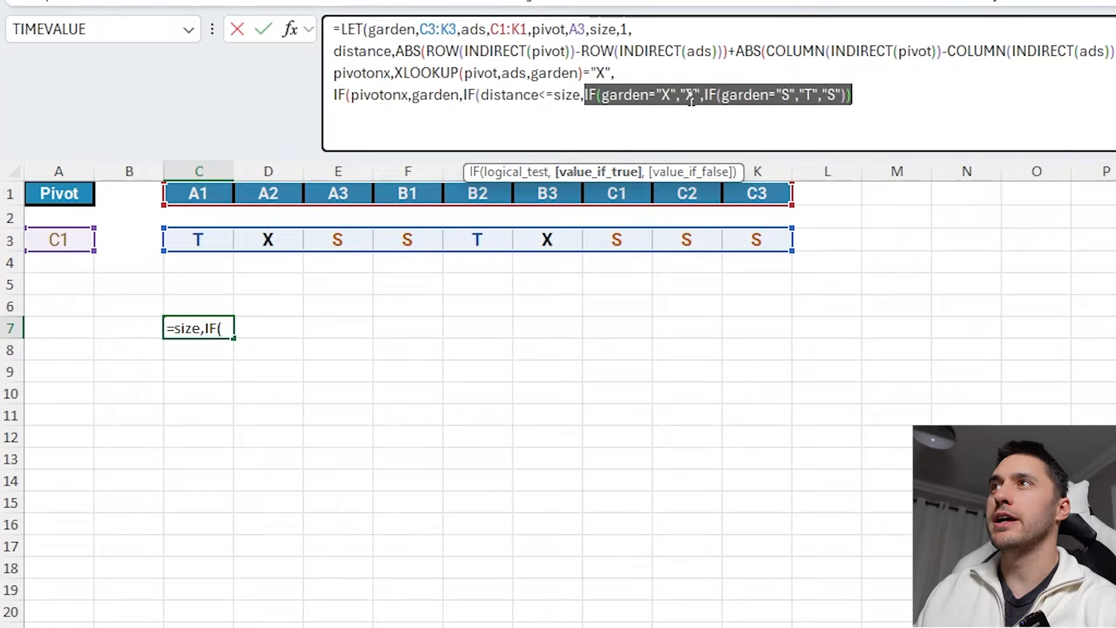
click(858, 93)
text(,)
click(543, 95)
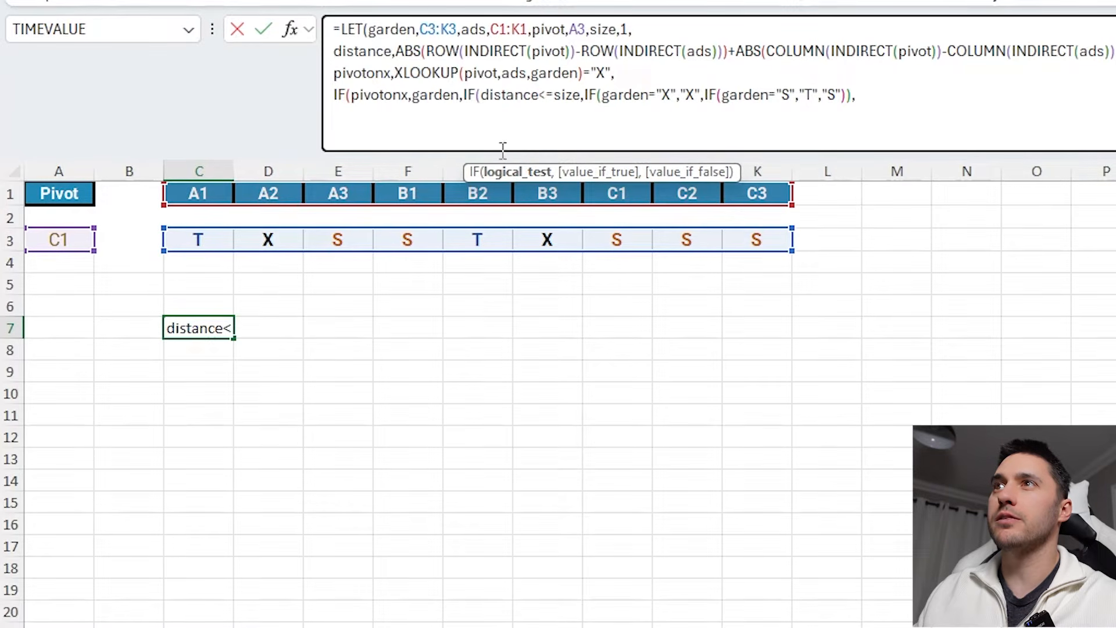
click(511, 172)
click(575, 173)
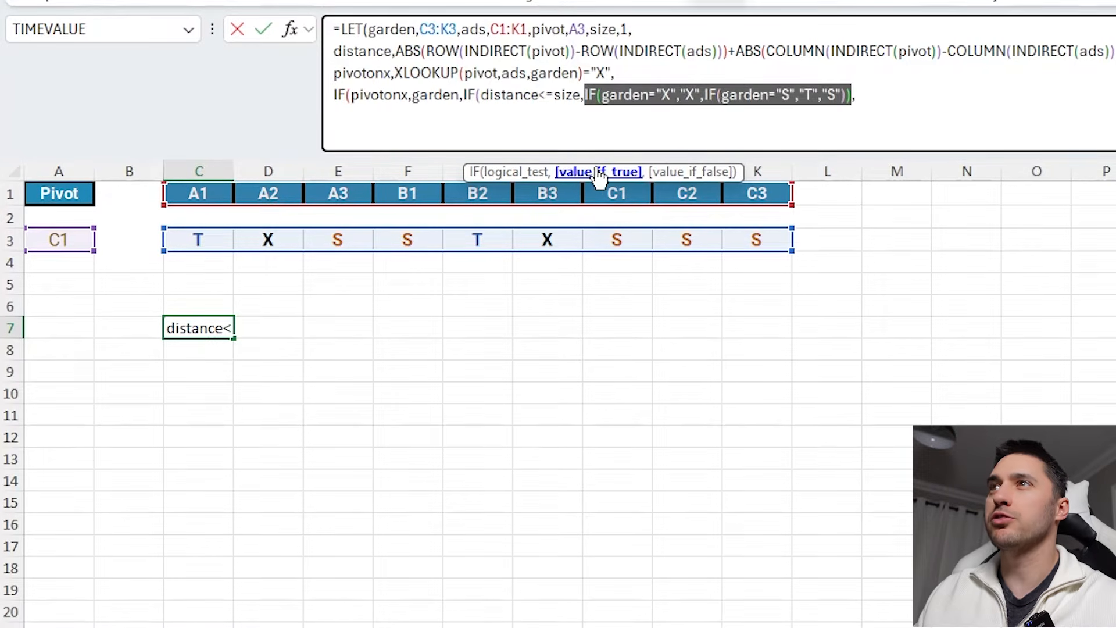
click(678, 173)
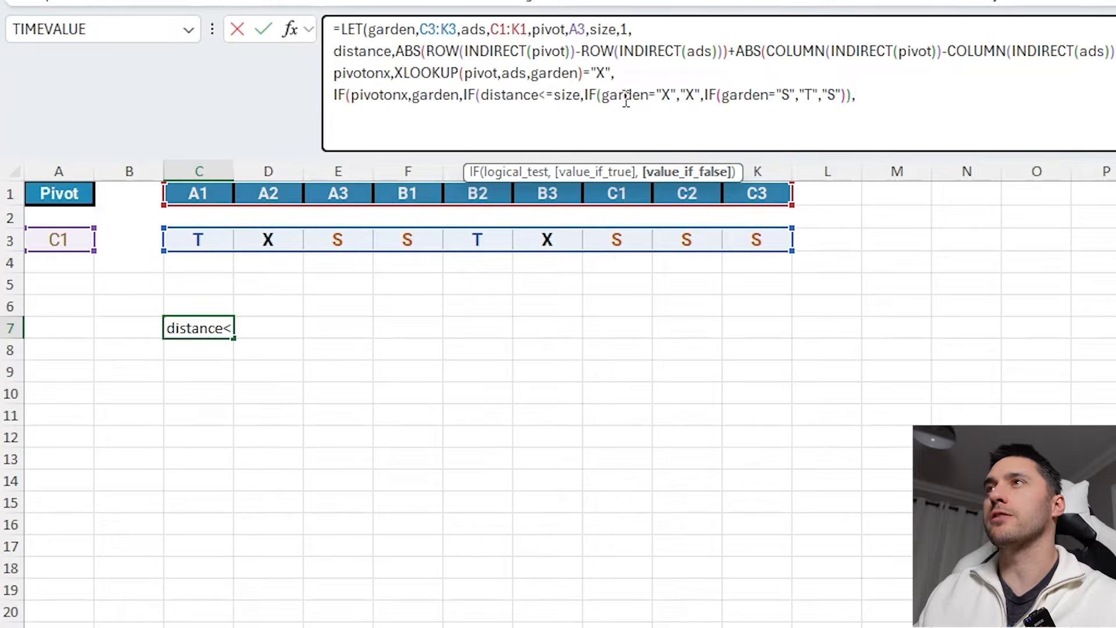
text(garden)
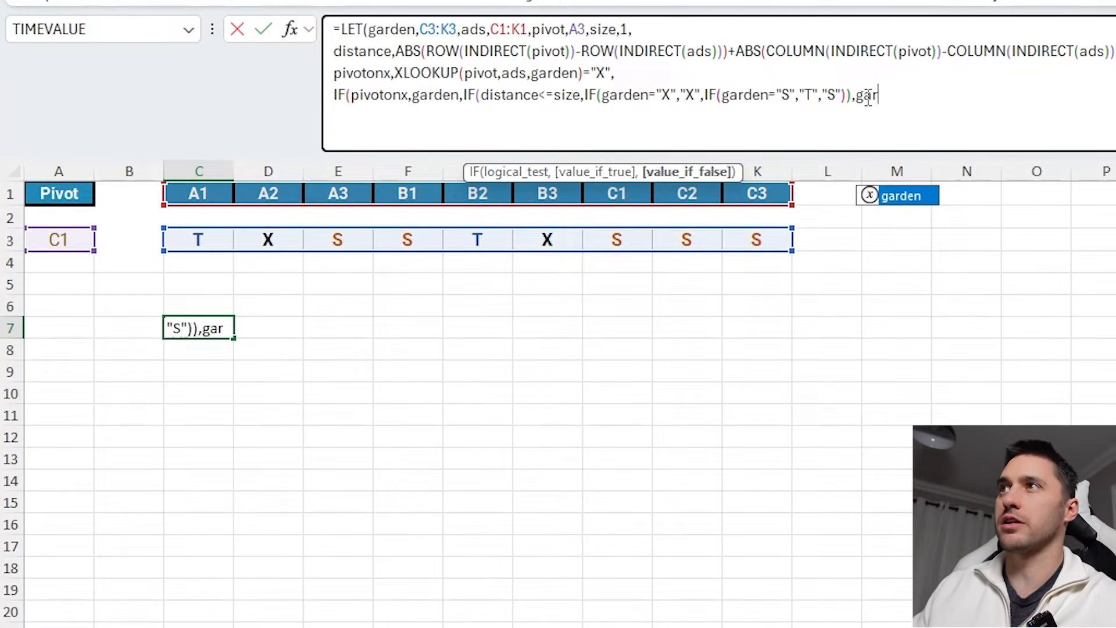
text())))
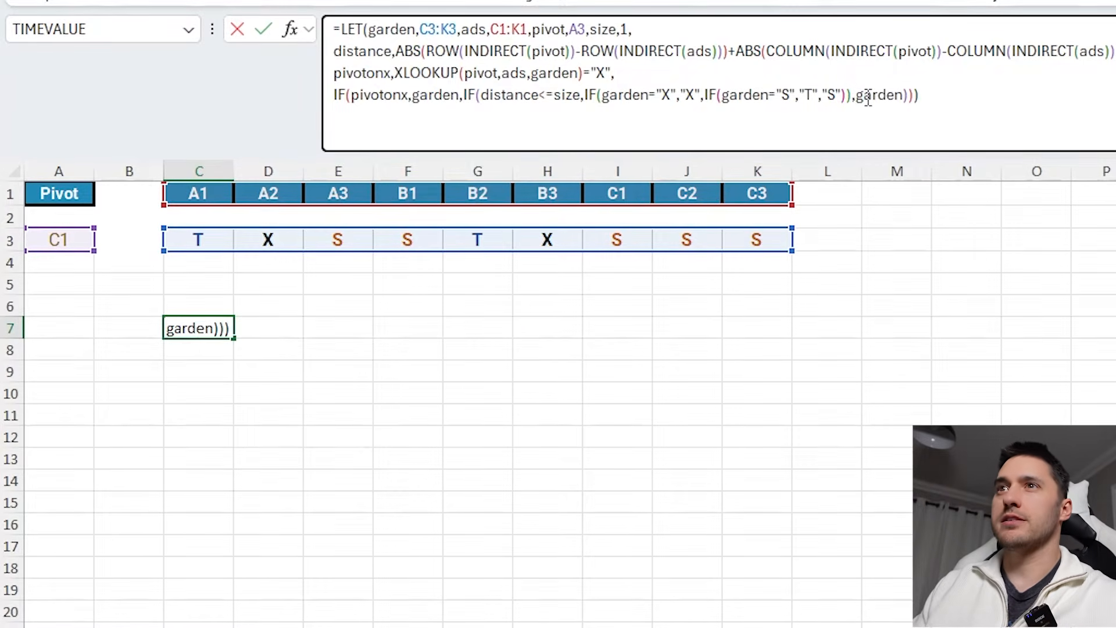
key(Return)
- Compare the spilled result row against the garden columns for B1, C1 and C2
click(209, 325)
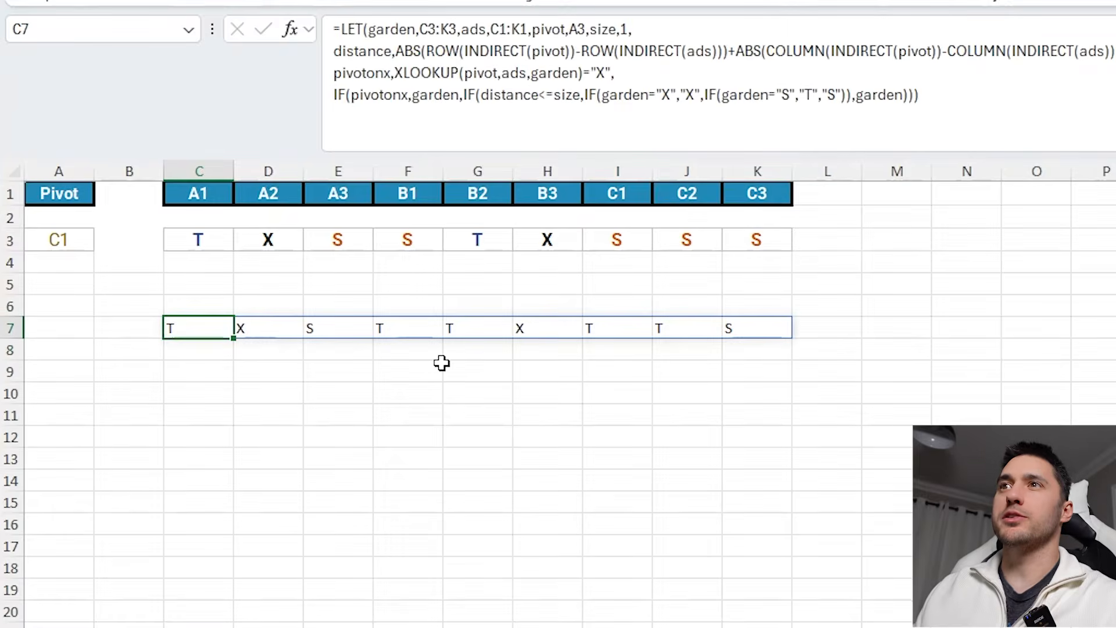
drag(411, 217, 414, 346)
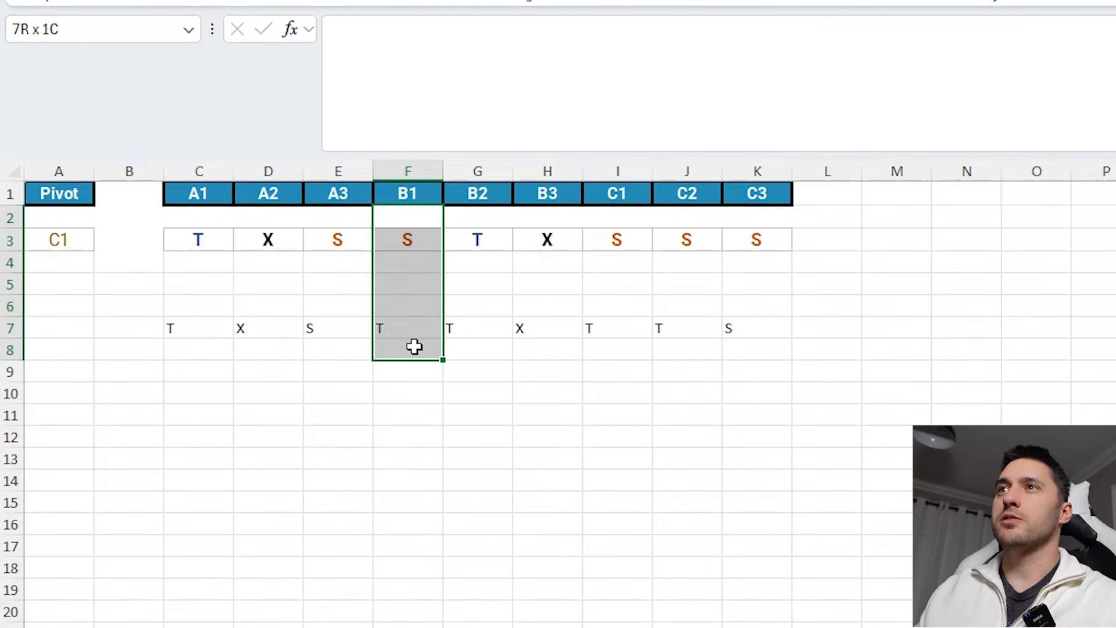
ctrl+drag(615, 238, 647, 356)
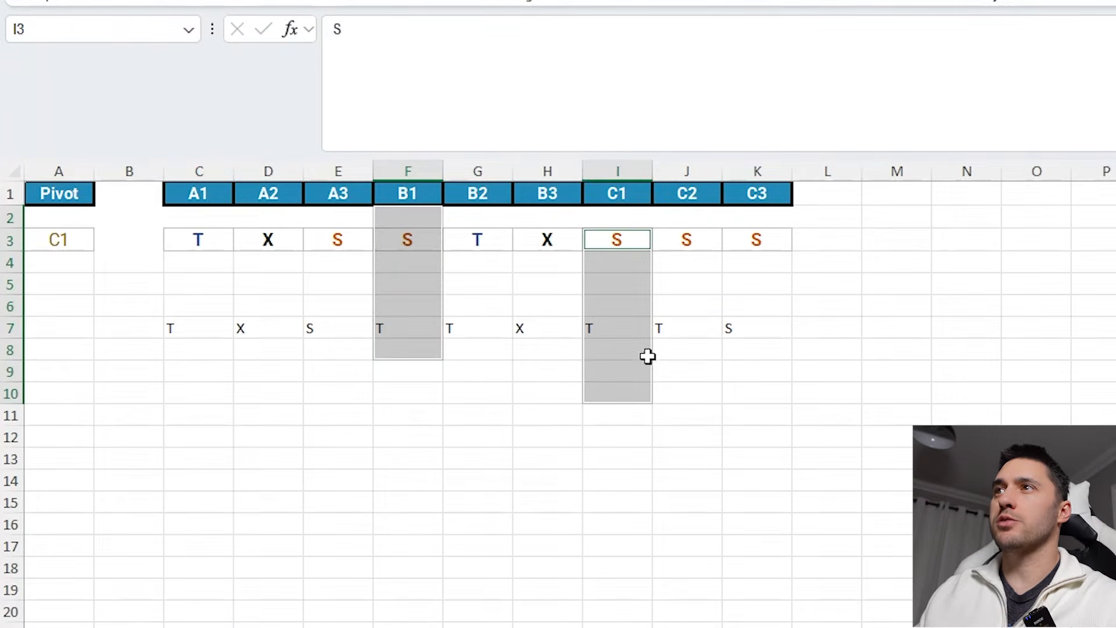
ctrl+drag(677, 247, 686, 395)
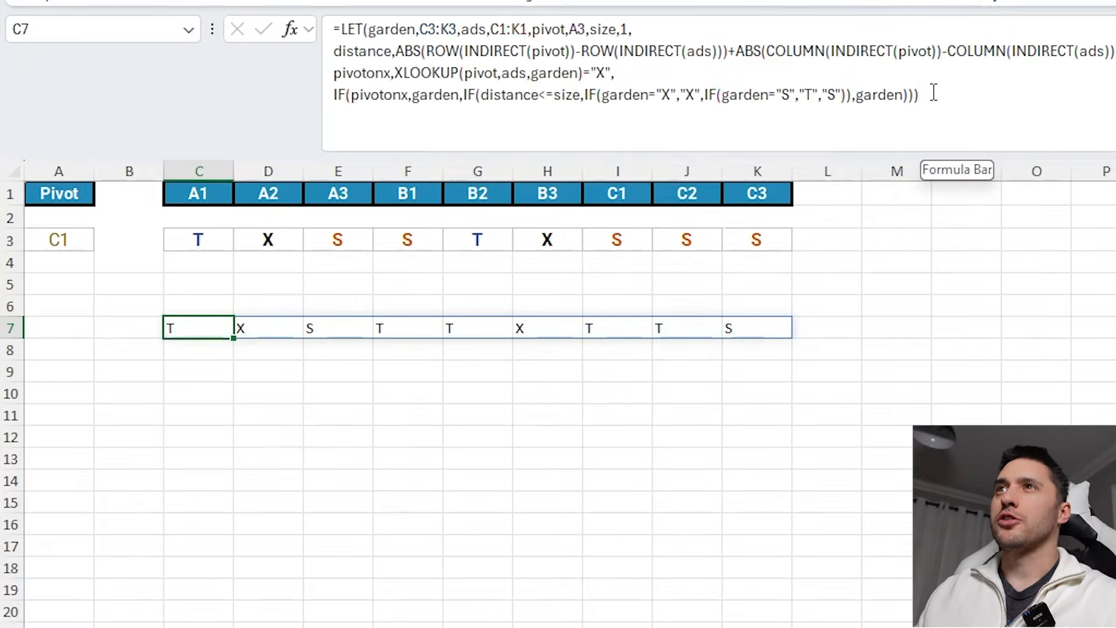
click(932, 93)
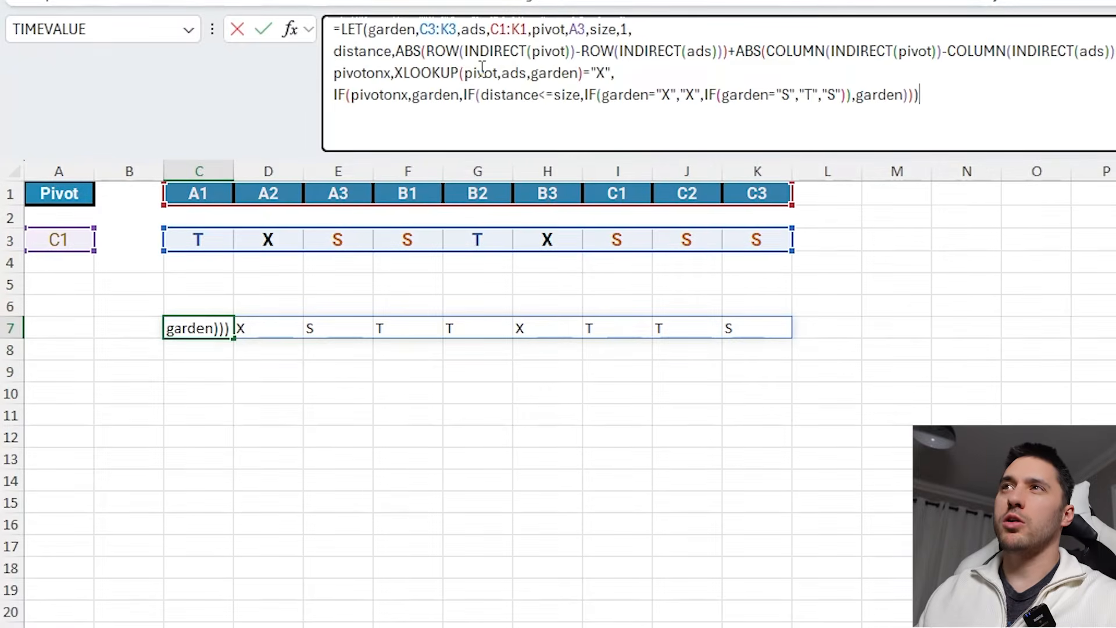
click(209, 324)
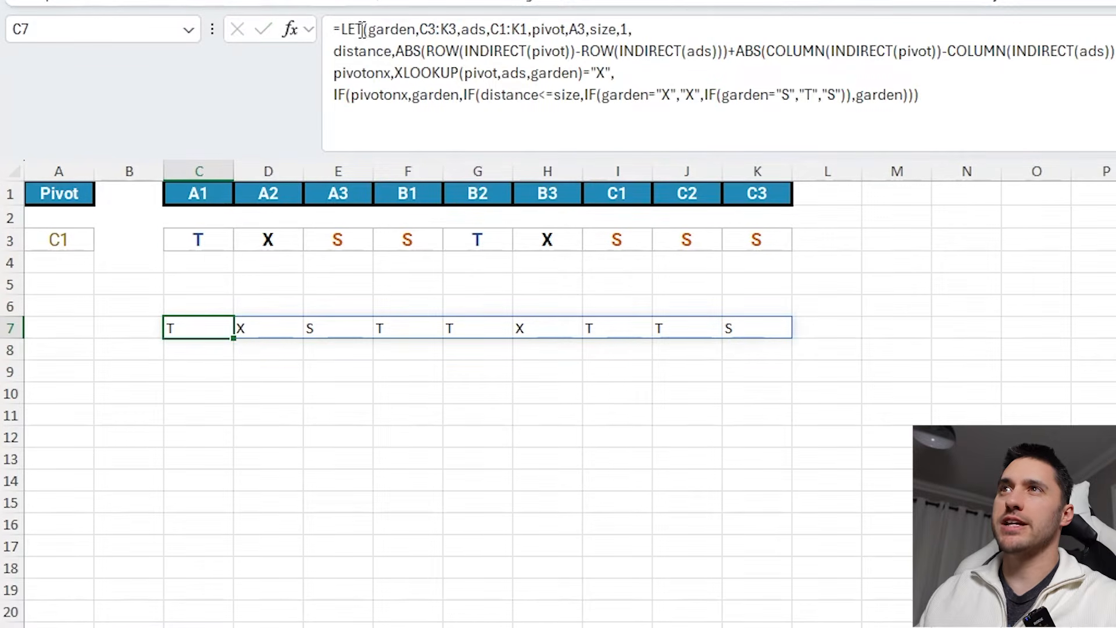
- Turn the formula into LAMBDA(garden,ads,pivot,size, by removing the range and value assignments
click(343, 29)
text(lam)
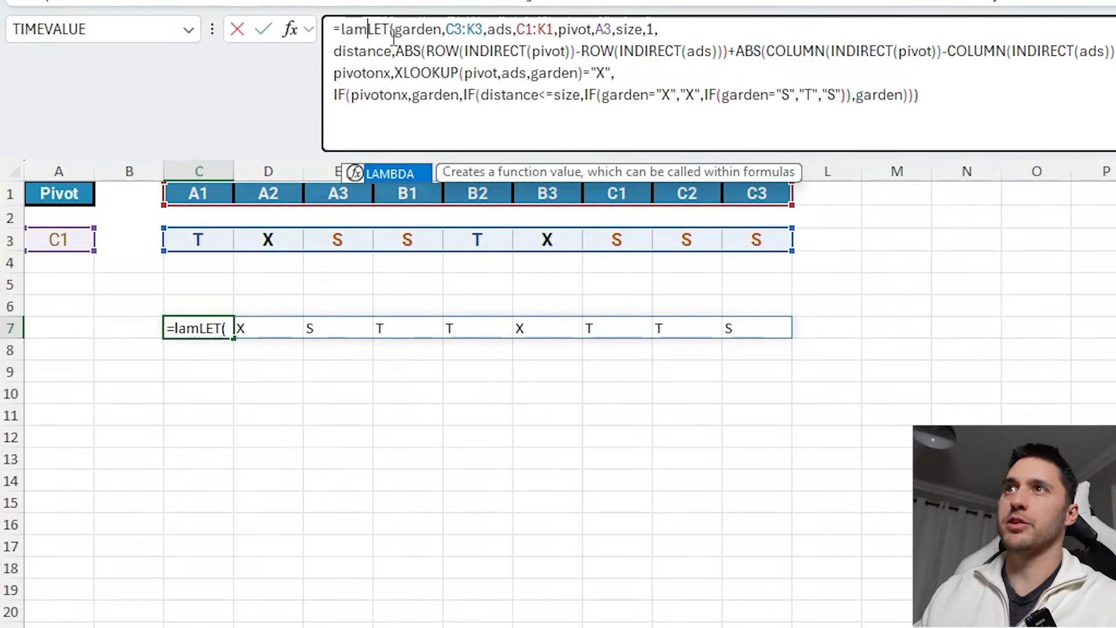
key(Tab)
drag(428, 27, 520, 30)
key(BackSpace)
key(BackSpace)
key(BackSpace)
key(BackSpace)
click(558, 30)
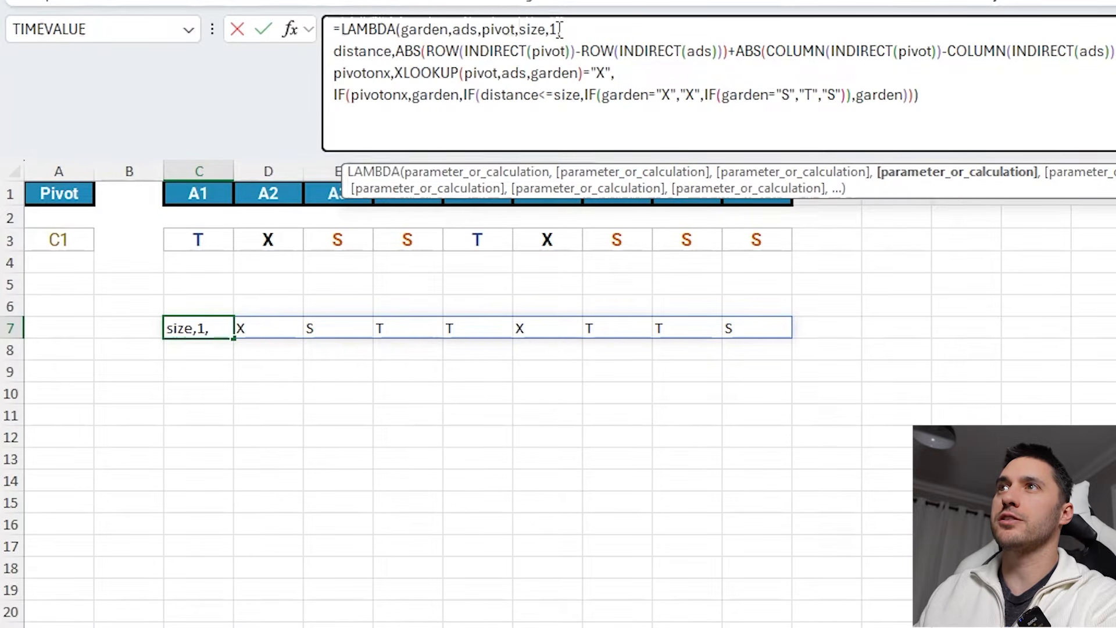
key(BackSpace)
key(Right)
key(BackSpace)
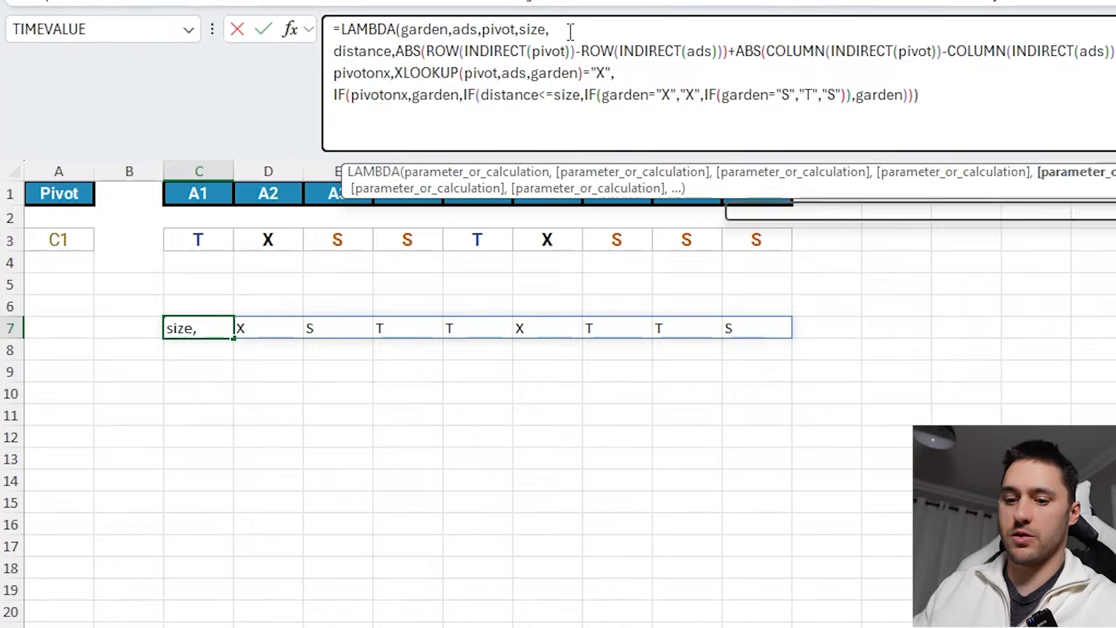
- Wrap the remaining distance and pivotonx calculations in LET, close the LAMBDA and commit it
text(let)
key(Tab)
click(932, 94)
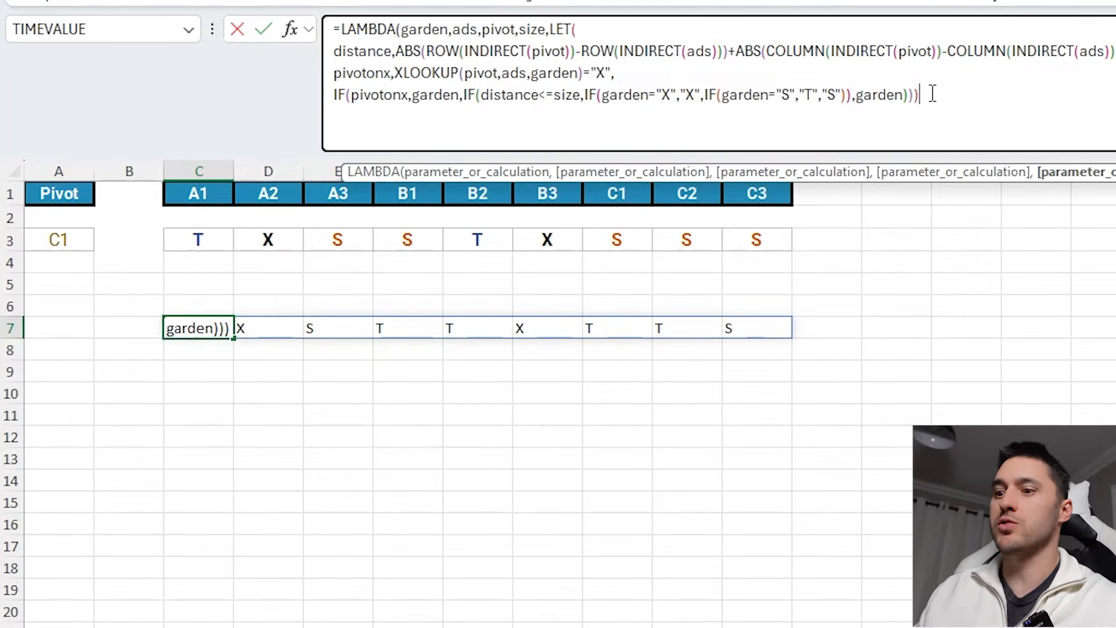
text())
key(Return)
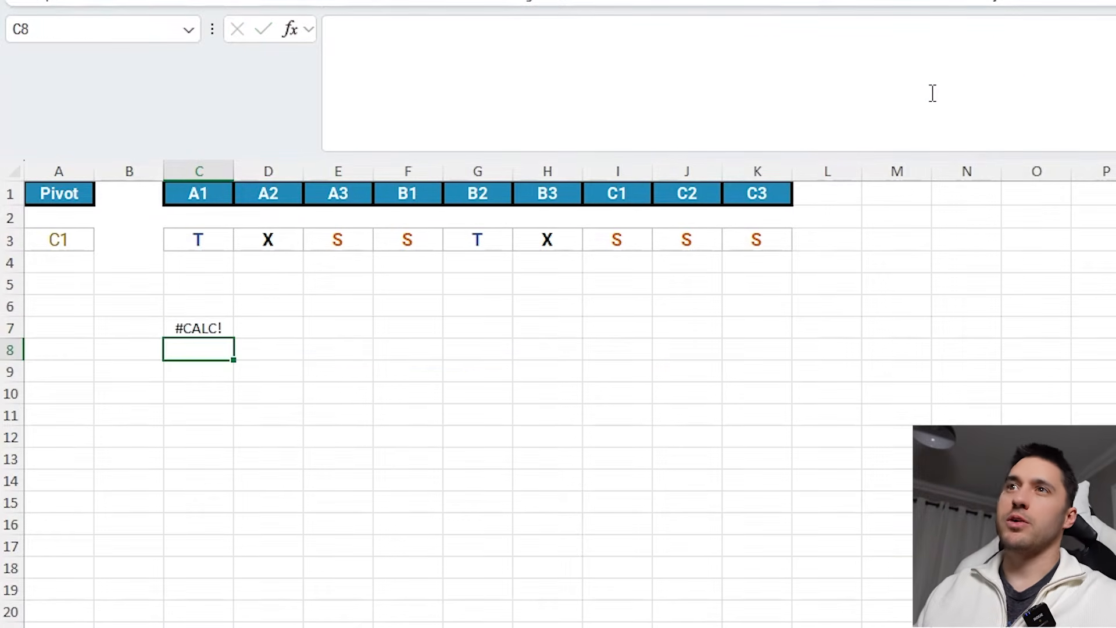
- Copy the LAMBDA formula and save it as a workbook-scoped defined name called Pivot
click(194, 328)
click(529, 73)
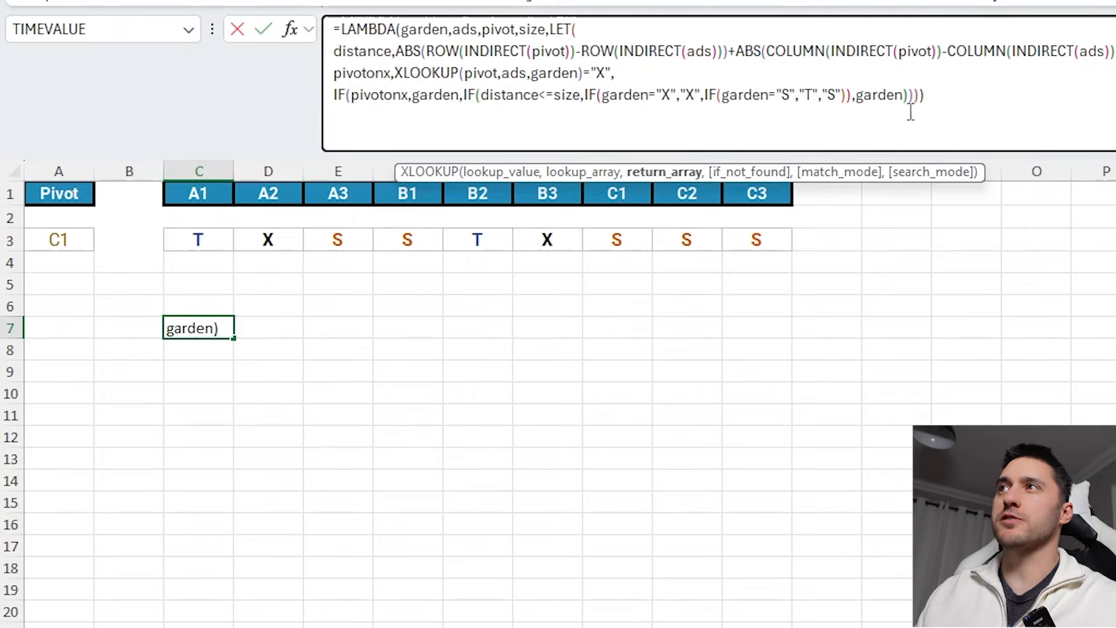
drag(943, 97, 233, 30)
key(ctrl+c)
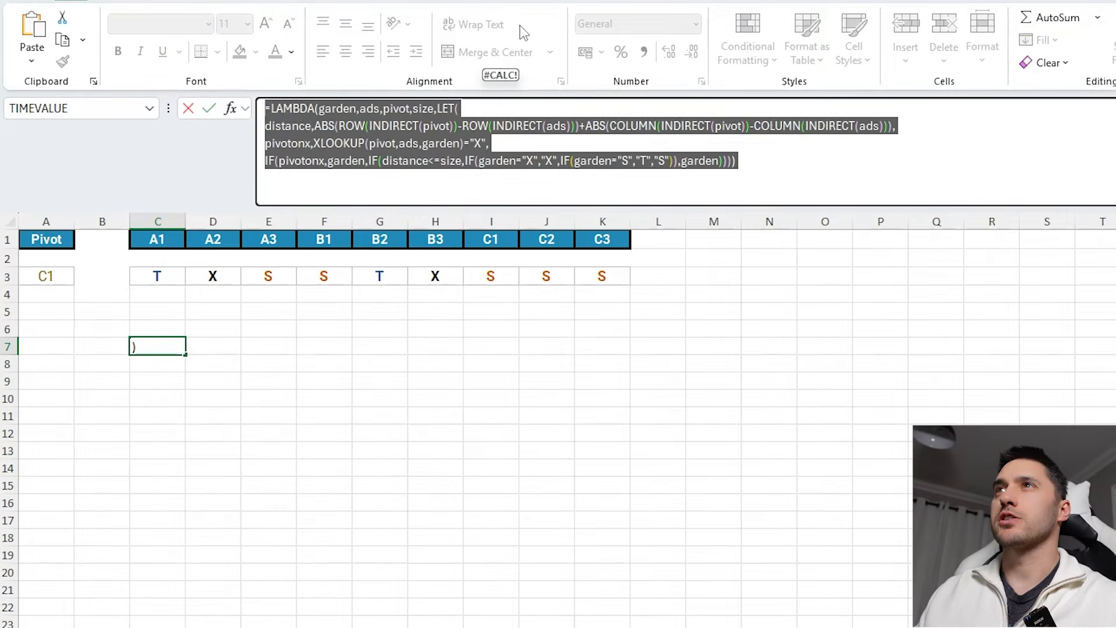
click(299, 2)
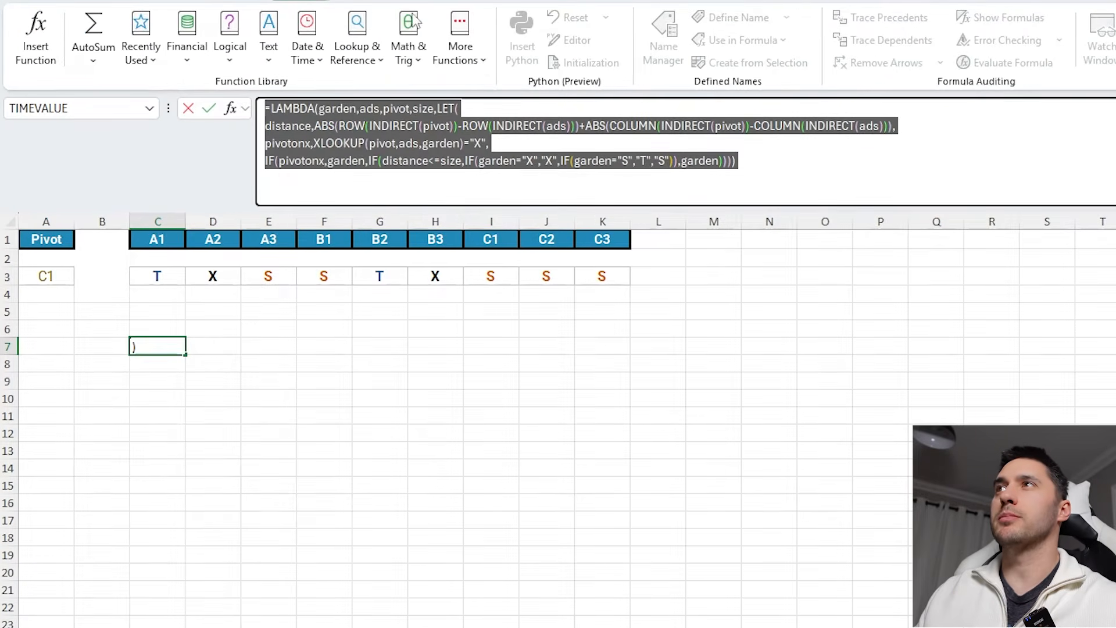
key(Escape)
click(662, 41)
click(556, 282)
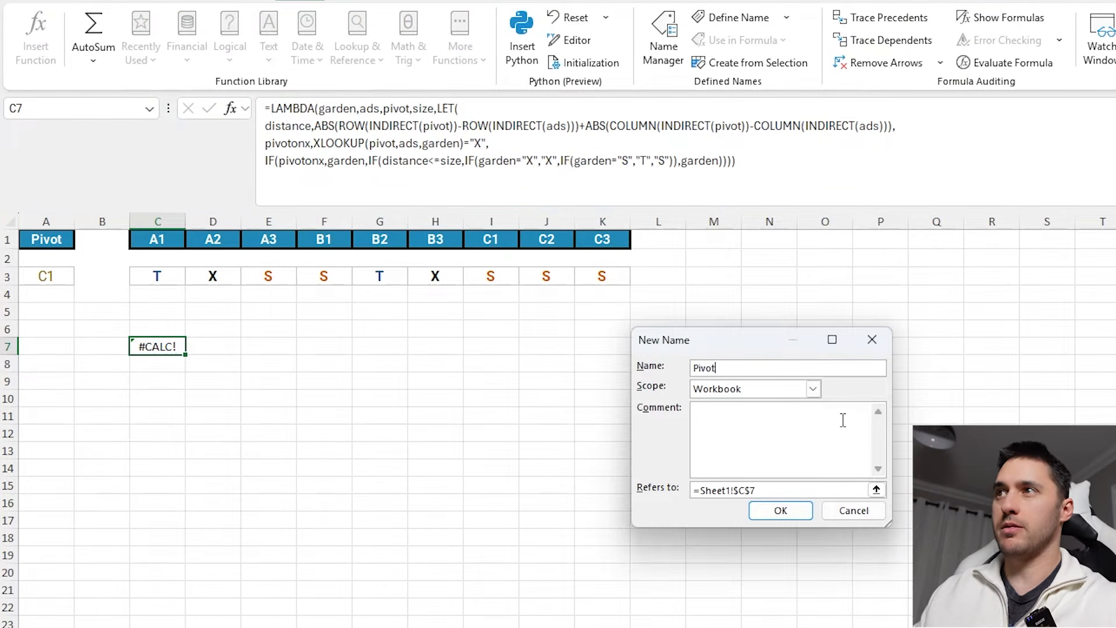
click(755, 490)
key(ctrl+a)
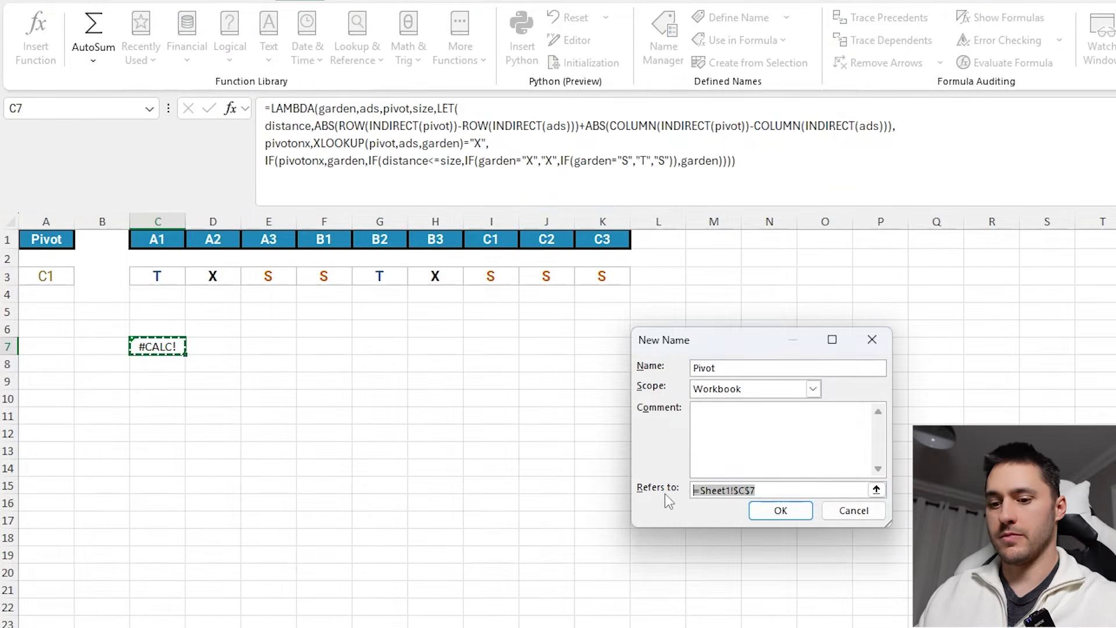
key(ctrl+v)
click(781, 510)
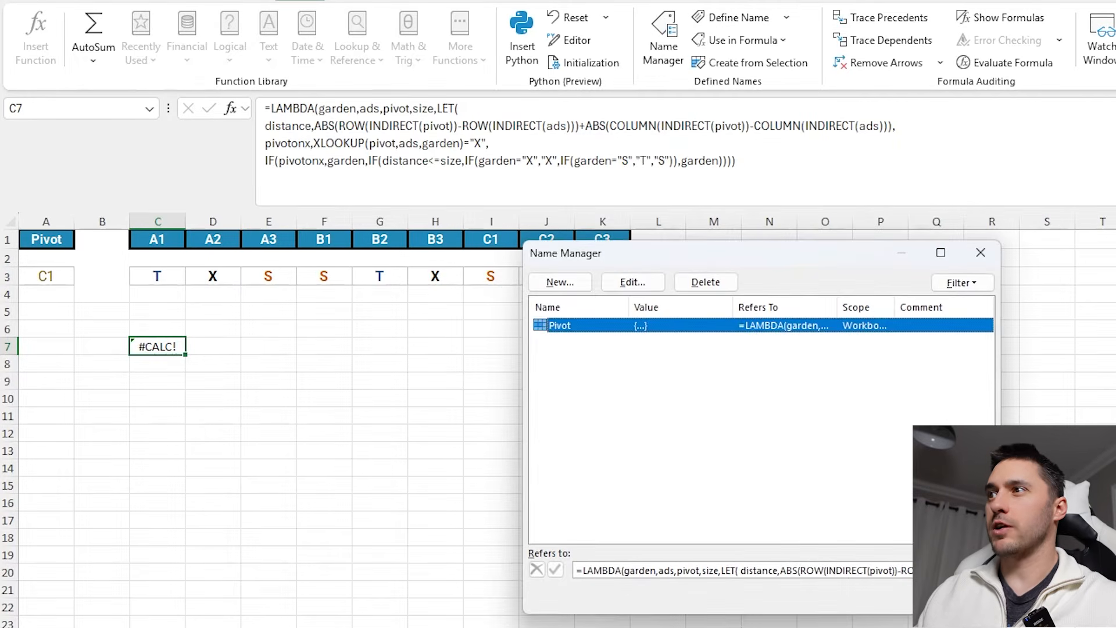
key(Escape)
- Beside game 11's garden, enter =Pivot(I79:Q79,$I$75:$Q$75,G79,1) to test the named function
scroll(677, 438, down, 2)
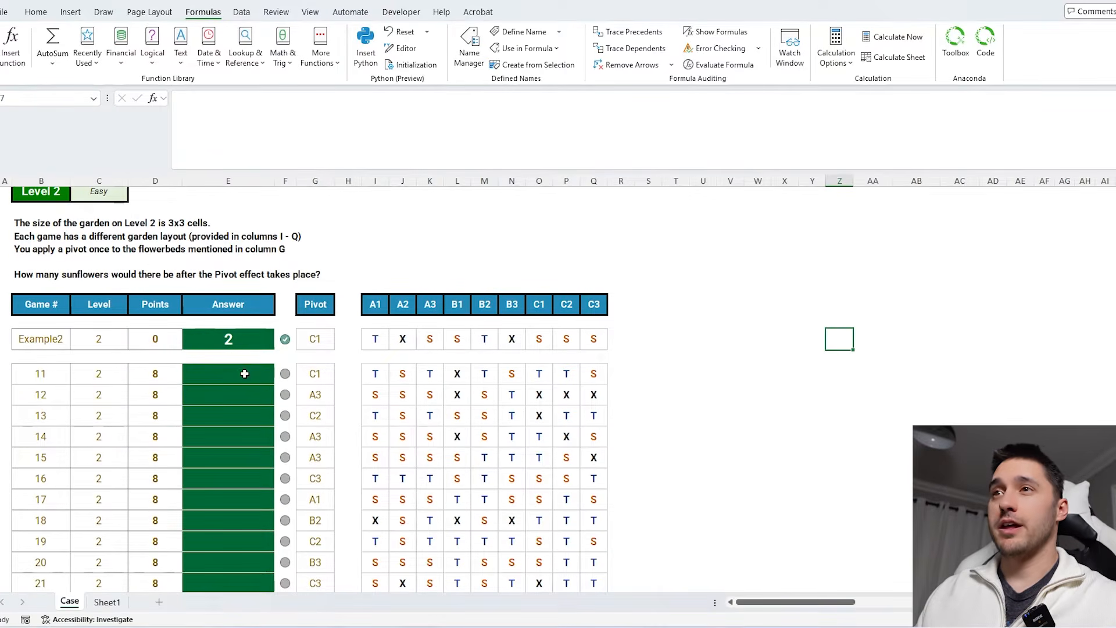
click(244, 373)
scroll(653, 417, up, 1)
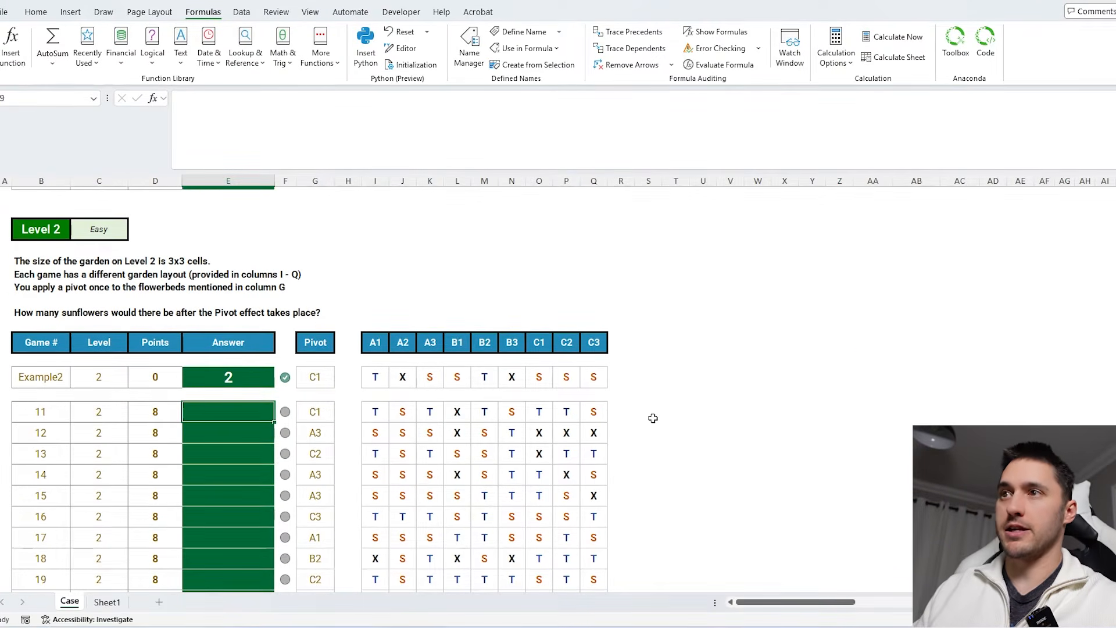
click(621, 411)
text(=Pivot()
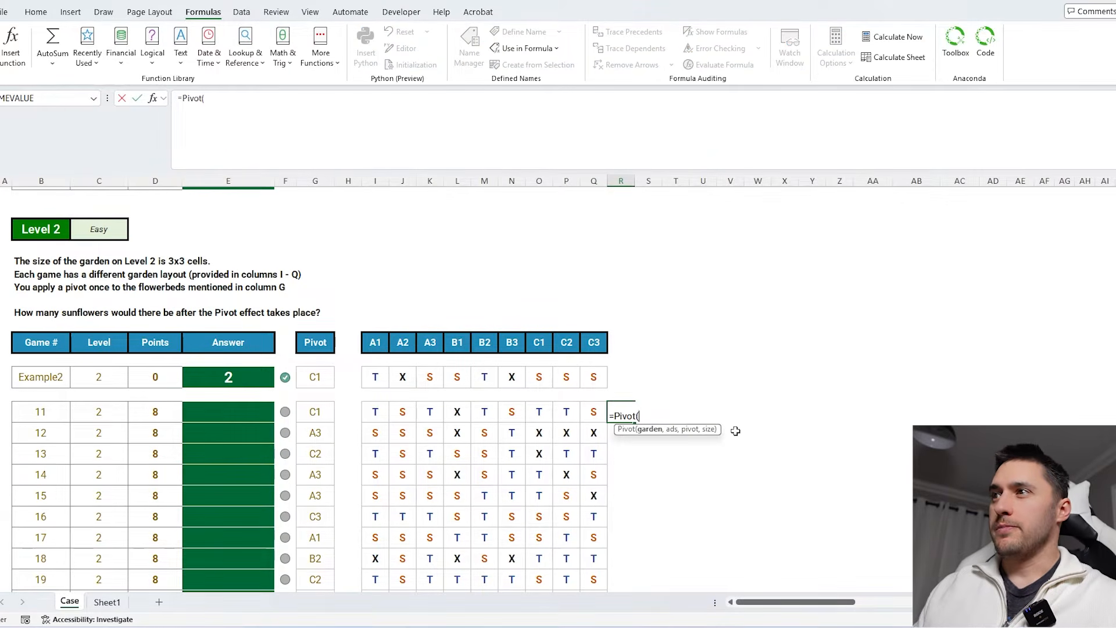
drag(591, 413, 376, 414)
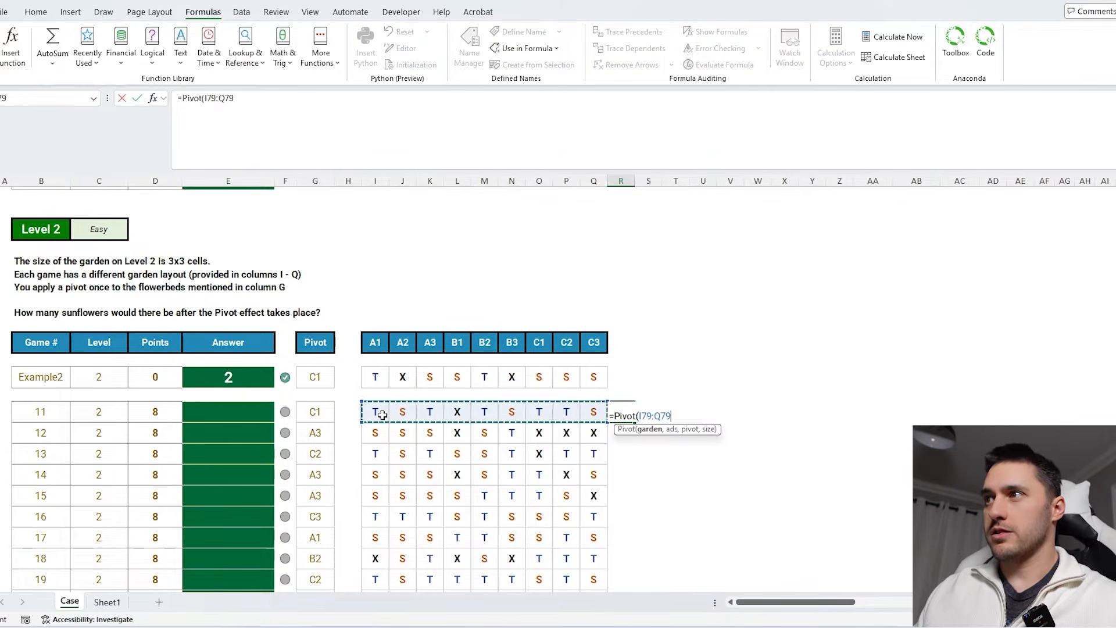
text(,)
drag(592, 343, 387, 346)
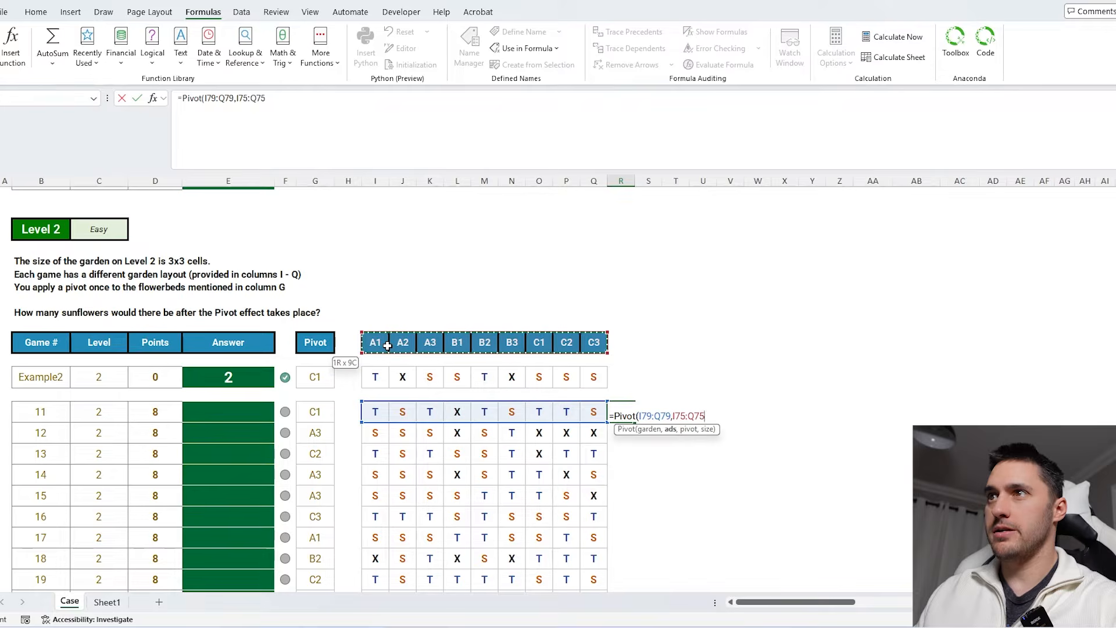
key(F4)
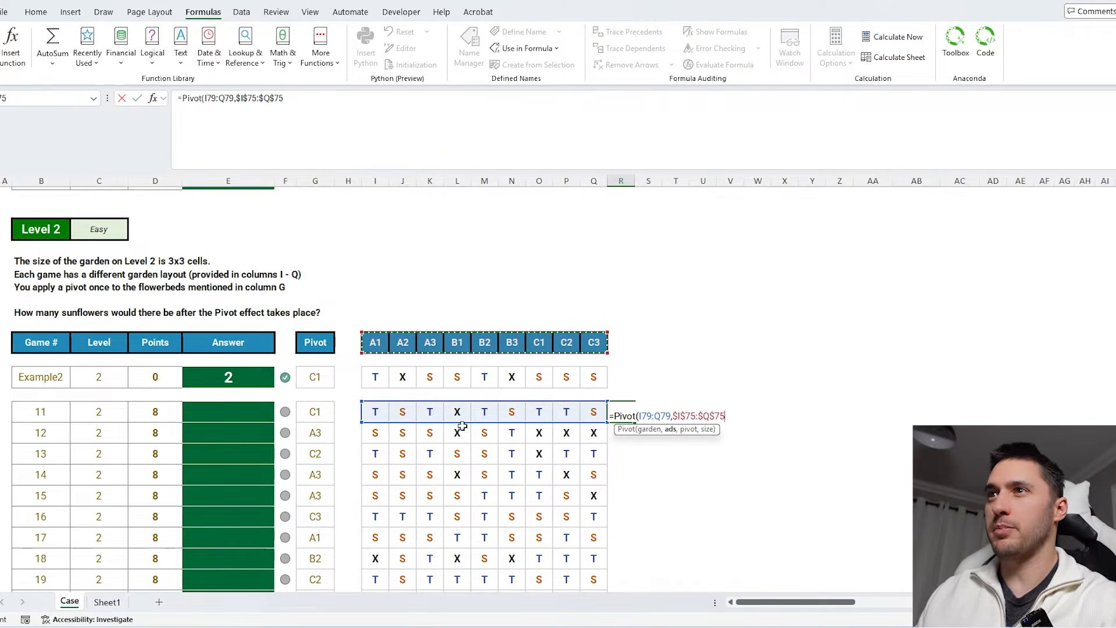
text(,)
click(317, 410)
text(,)
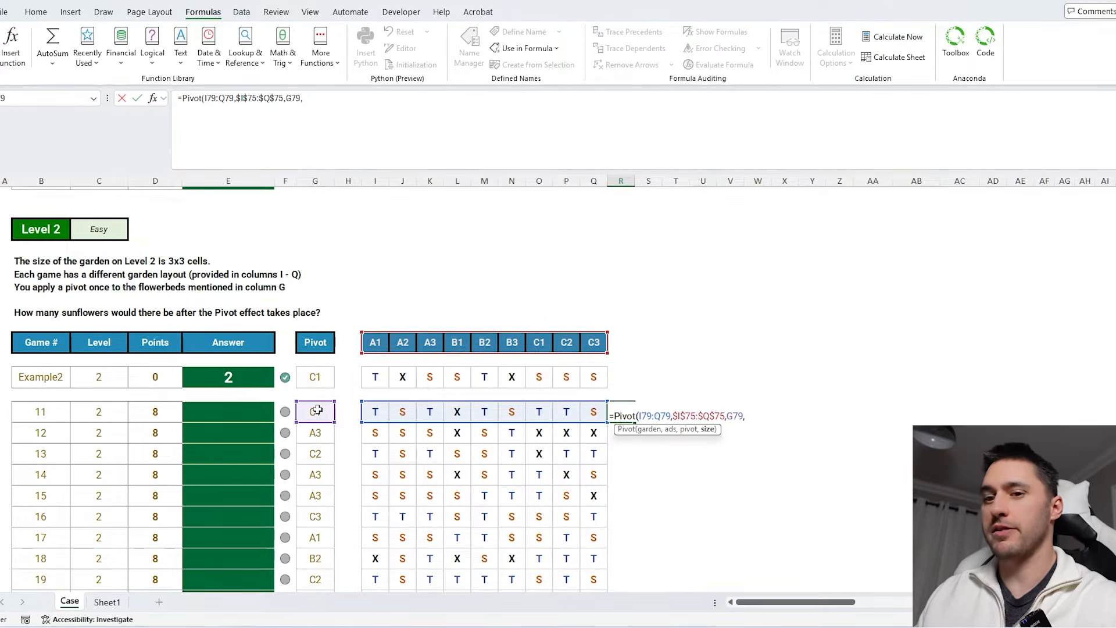
text(1)
key(Return)
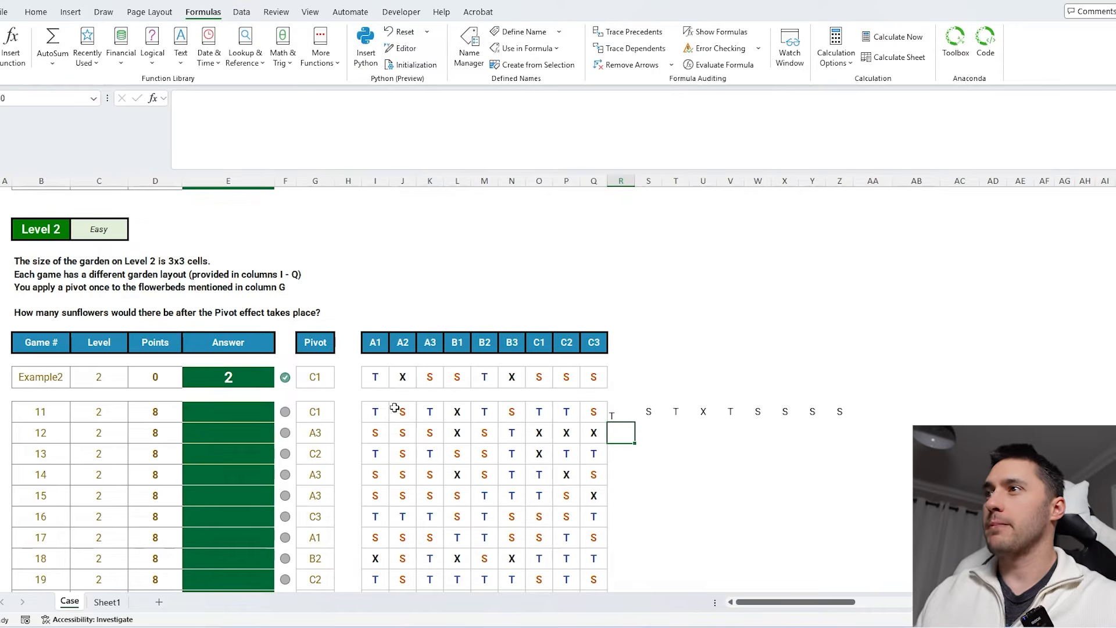
- Wrap the Pivot call in SUM(--(...="S")) to count sunflowers in the pivoted garden
drag(618, 414, 835, 406)
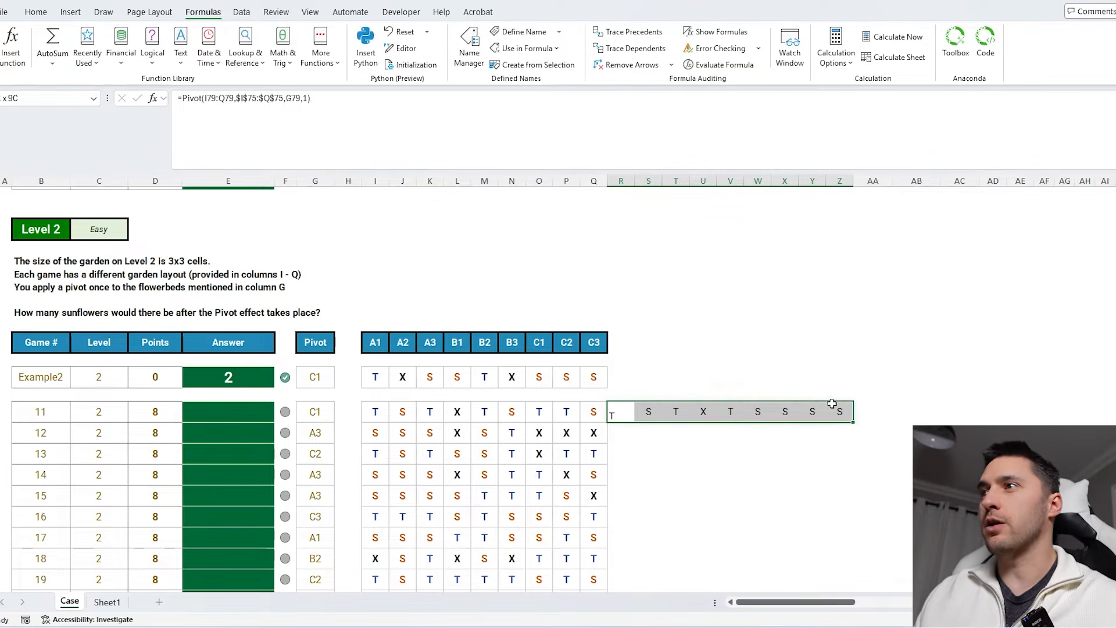
click(627, 414)
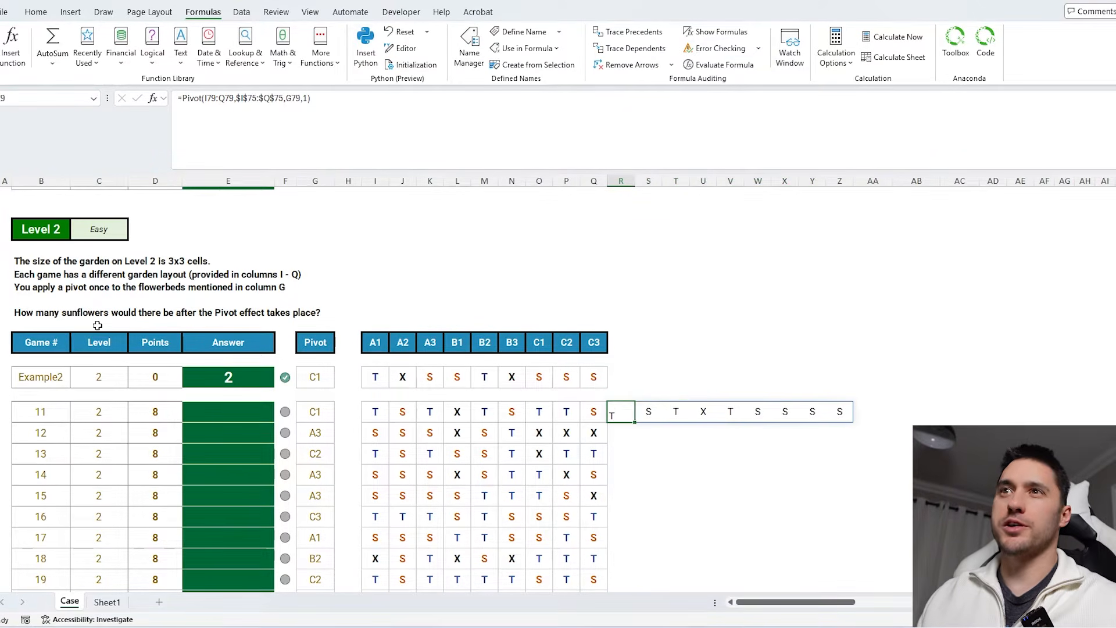
click(183, 97)
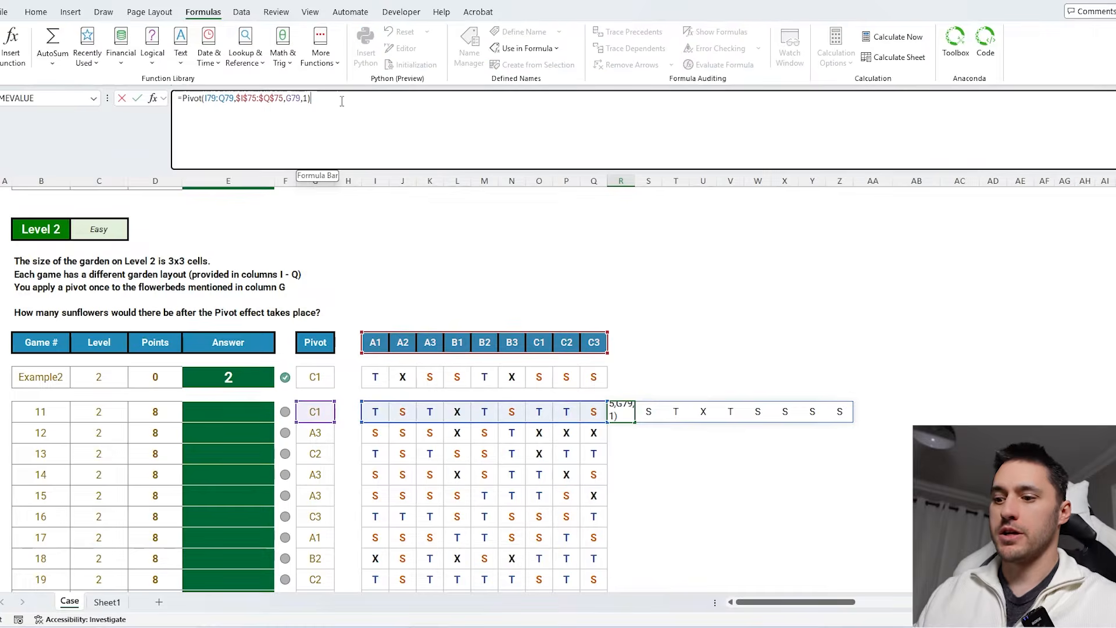
click(183, 97)
text(SUM(-)
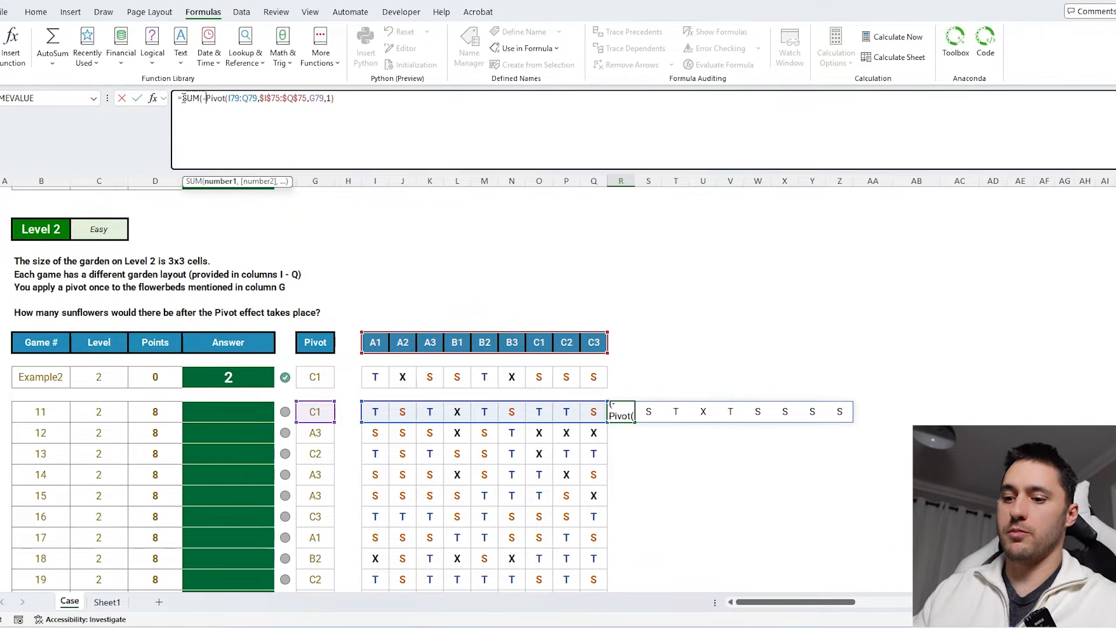
text(-()
text()))
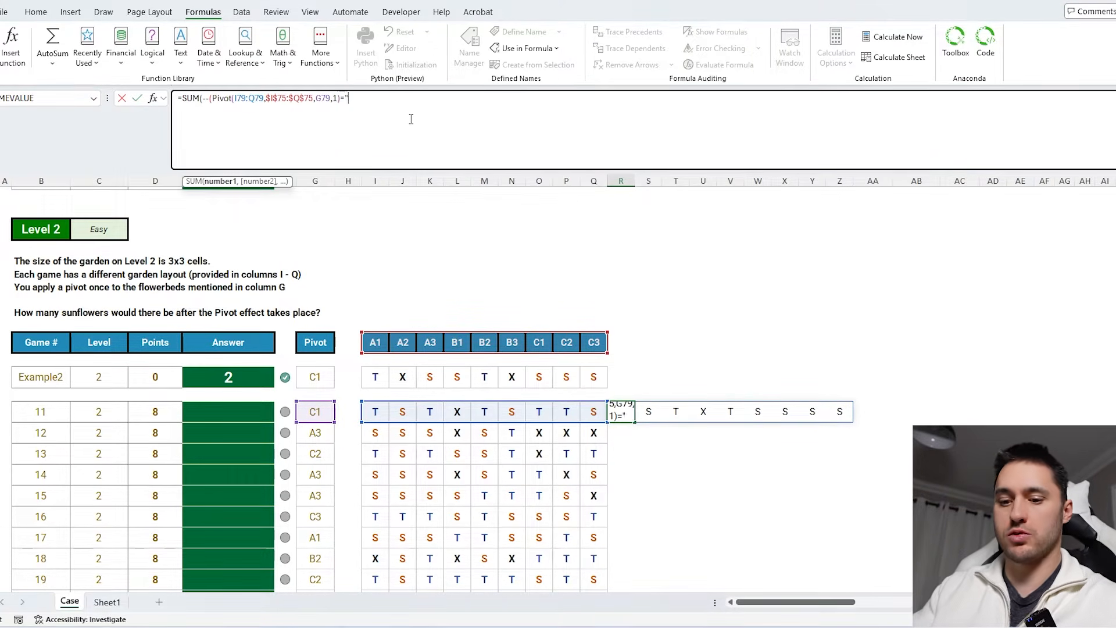
key(Return)
key(Up)
- Move the sunflower-count formula into game 11's Answer cell and fill it down through the Level 2 games
drag(406, 119, 89, 98)
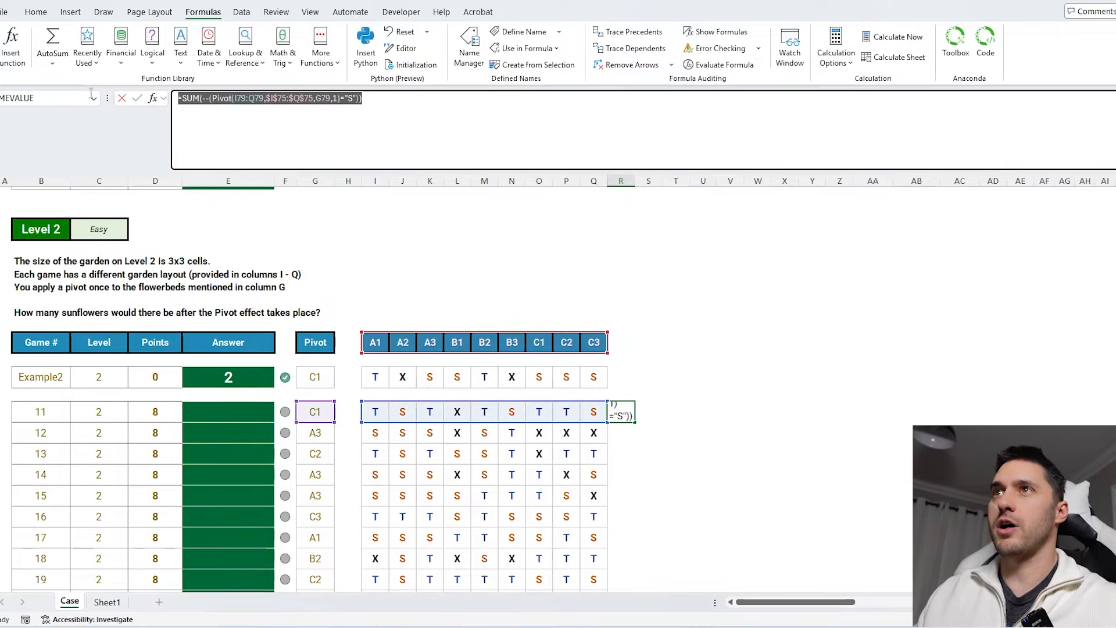
key(ctrl+c)
key(Escape)
double_click(235, 407)
key(ctrl+v)
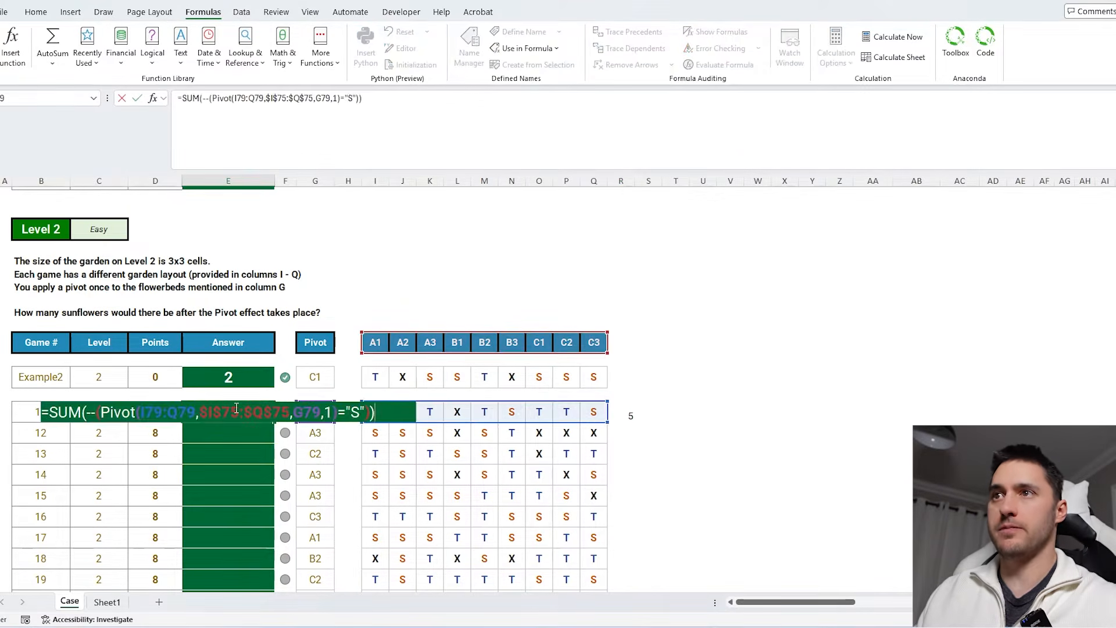
key(Return)
key(Up)
double_click(275, 423)
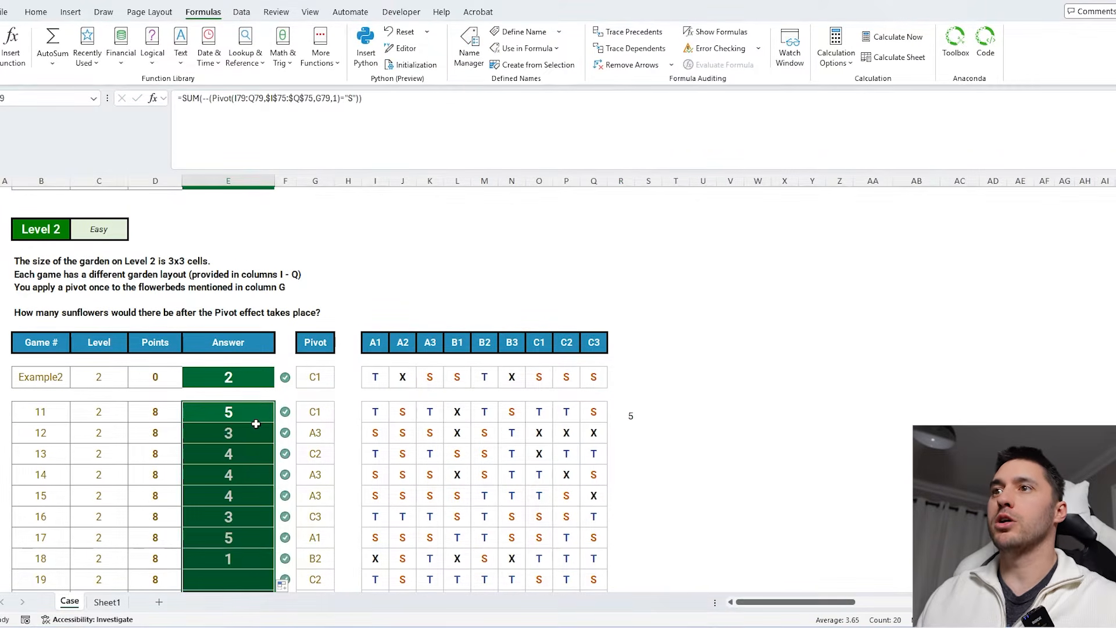
- Scroll through the Level 2 answers and read the Level 3 task description
scroll(259, 407, down, 2)
click(259, 396)
scroll(267, 372, down, 3)
scroll(234, 351, down, 4)
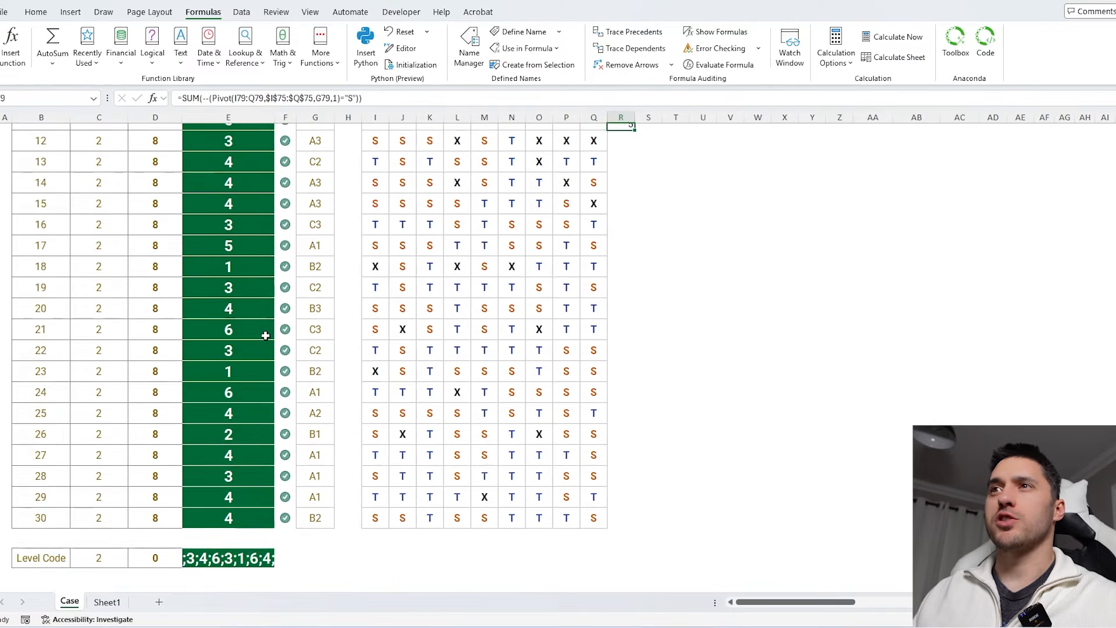
scroll(264, 335, up, 1)
click(239, 347)
scroll(688, 367, down, 1)
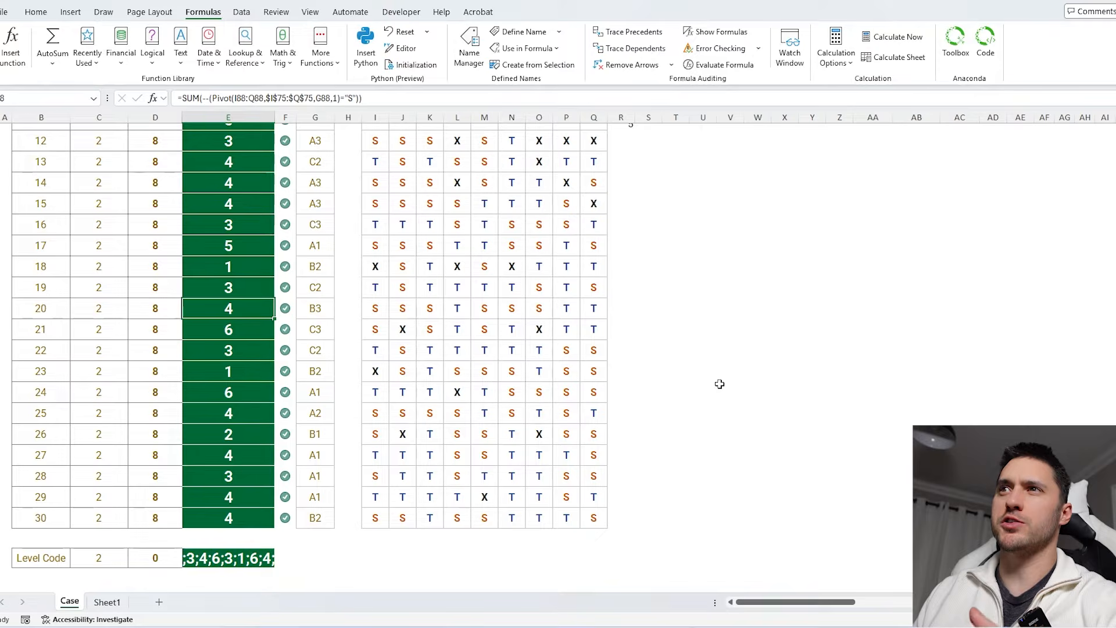
scroll(720, 384, down, 4)
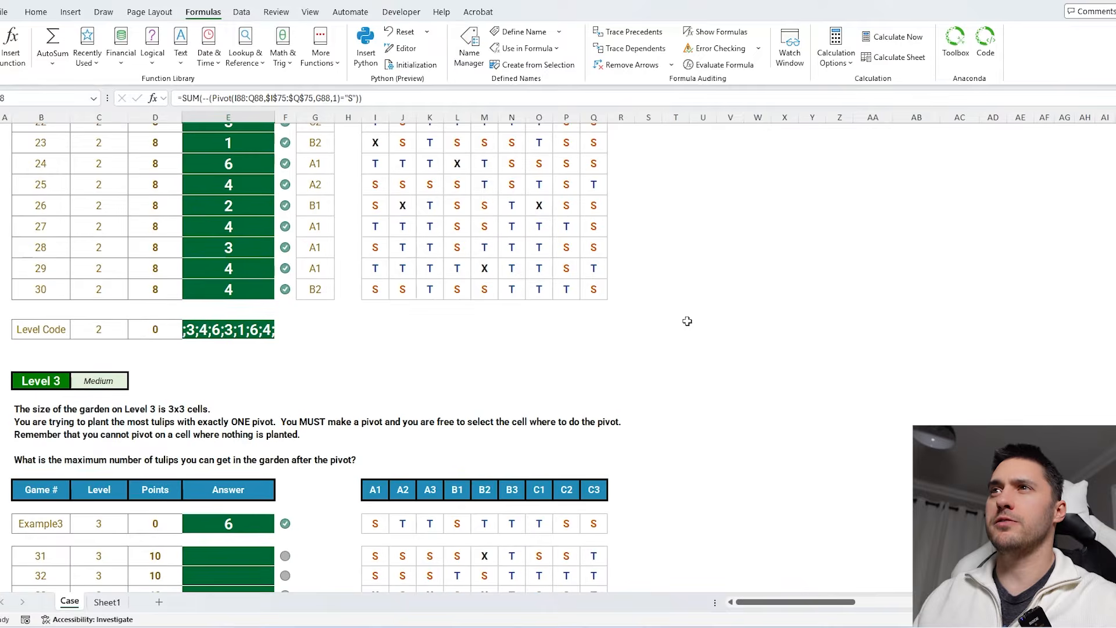
scroll(687, 321, down, 3)
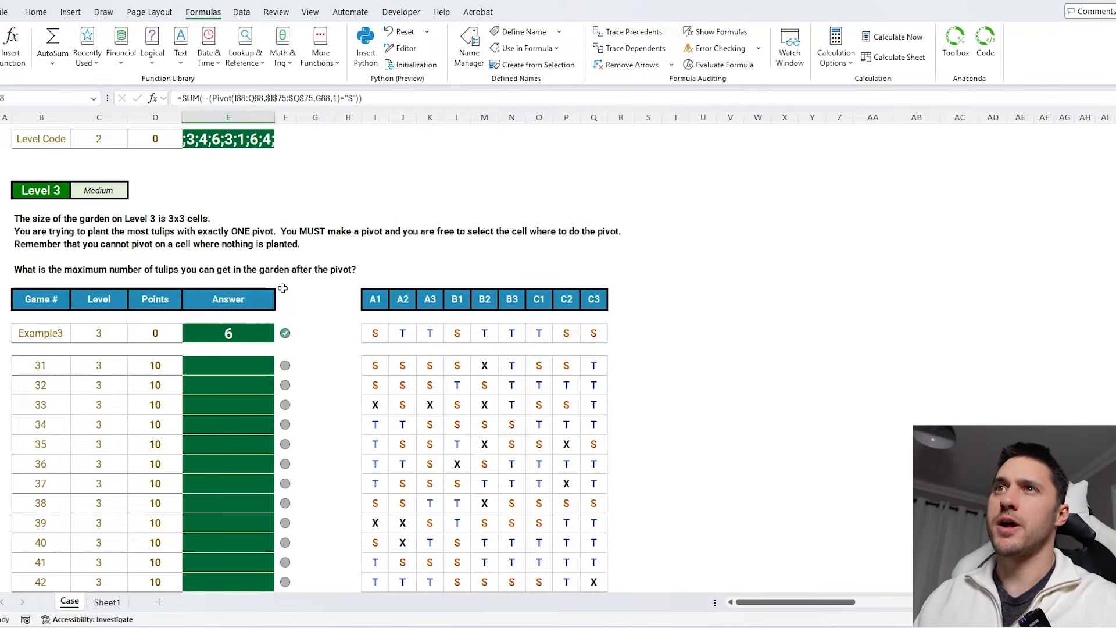
drag(33, 220, 651, 280)
click(730, 270)
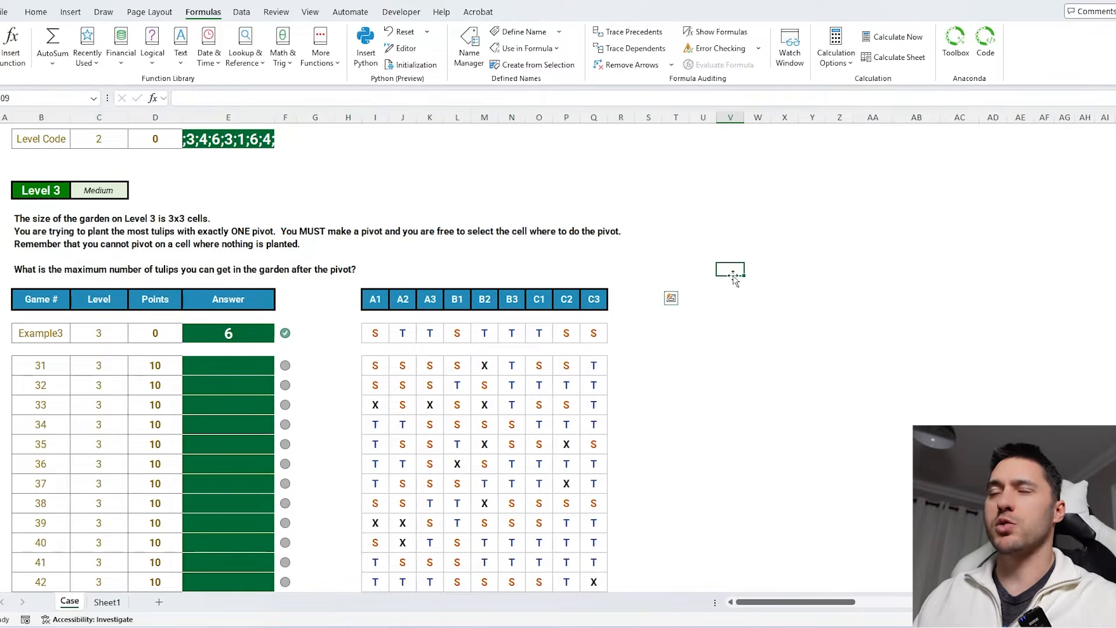
scroll(730, 311, down, 2)
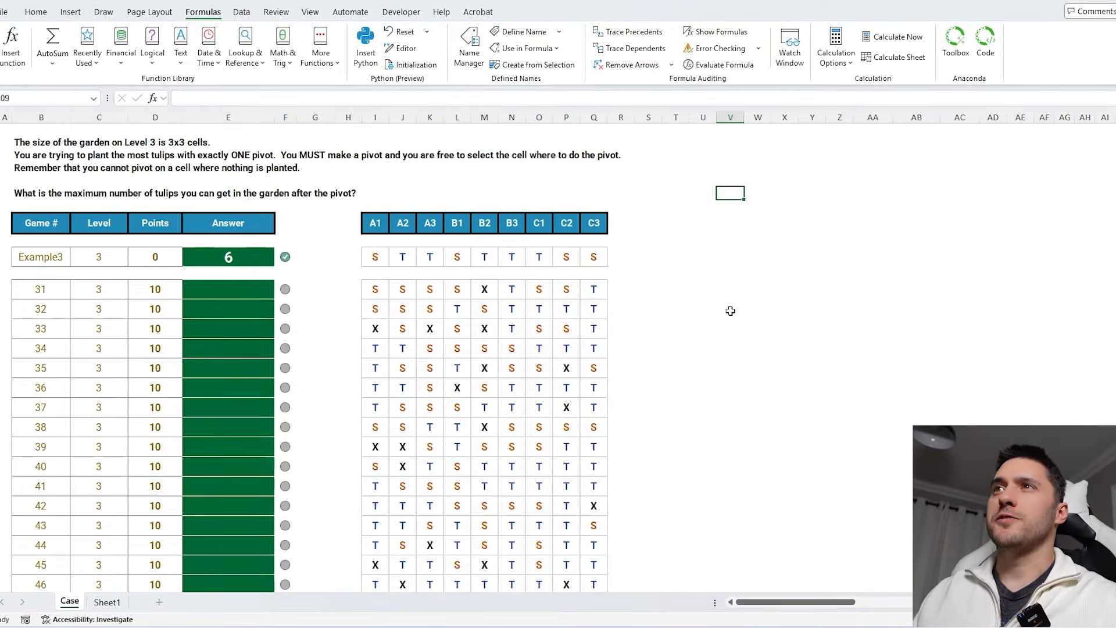
- Examine the Level 3 garden header cells A1 through C3 and the example row
click(60, 193)
click(703, 257)
click(375, 222)
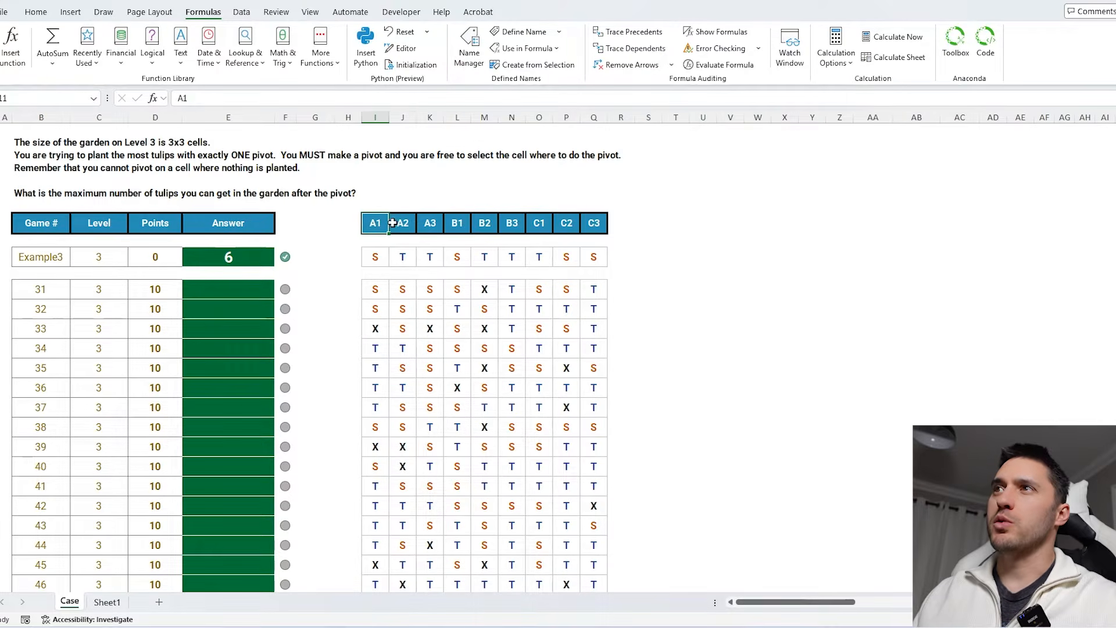
click(403, 222)
click(429, 222)
click(458, 225)
click(511, 223)
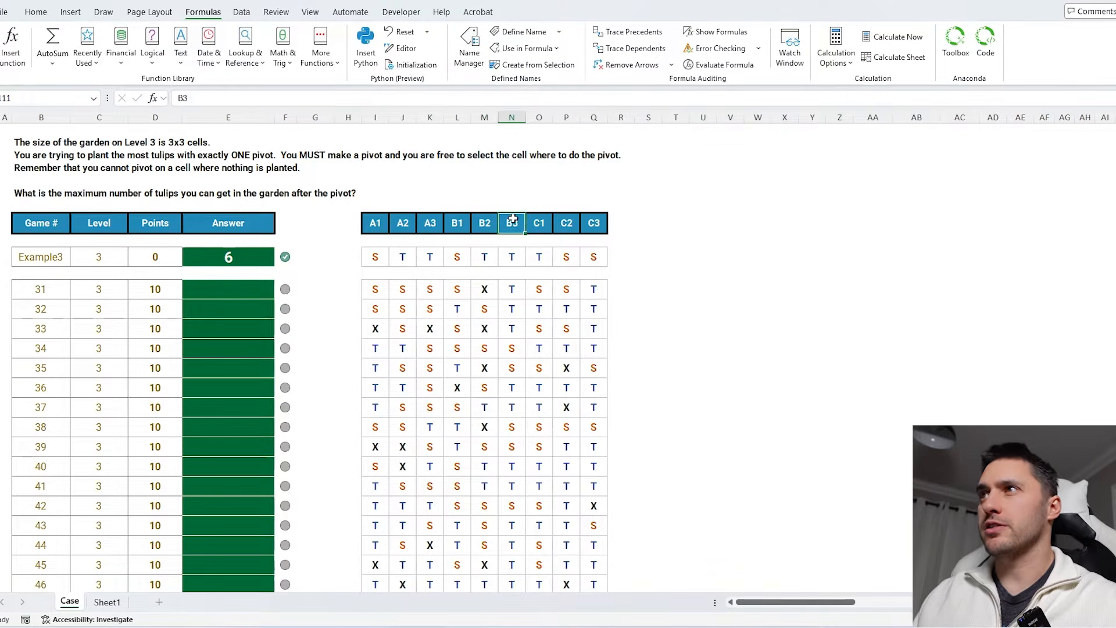
click(539, 222)
click(566, 223)
click(594, 222)
click(622, 256)
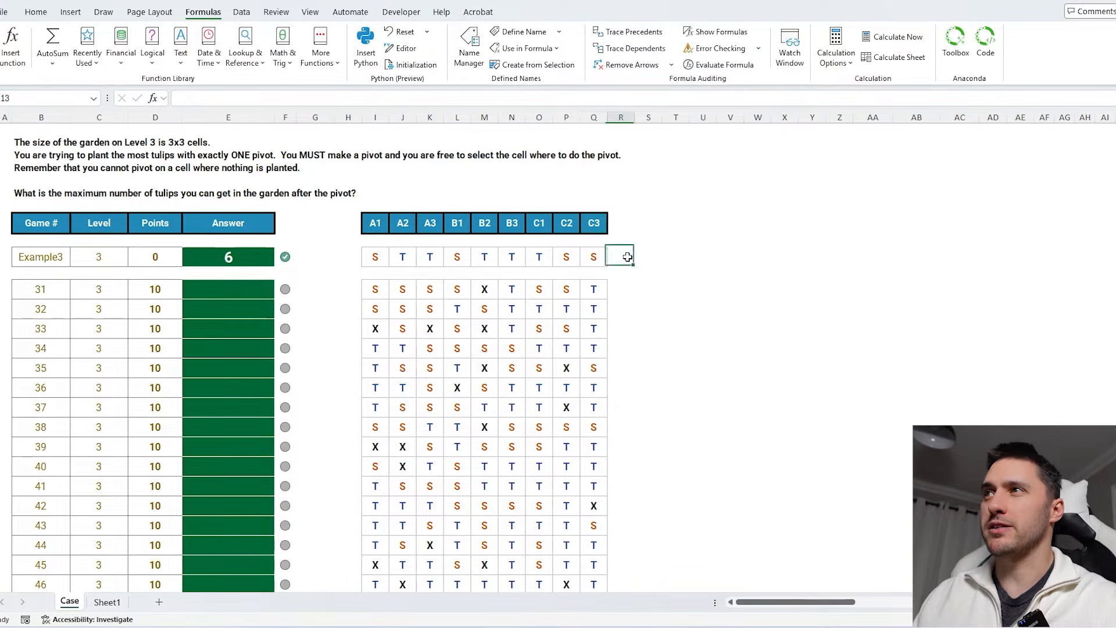
- Enter a Pivot formula for game 31 using its garden row, the A1–C3 header row, pivot cell A1 and size 1
key(Down)
key(Down)
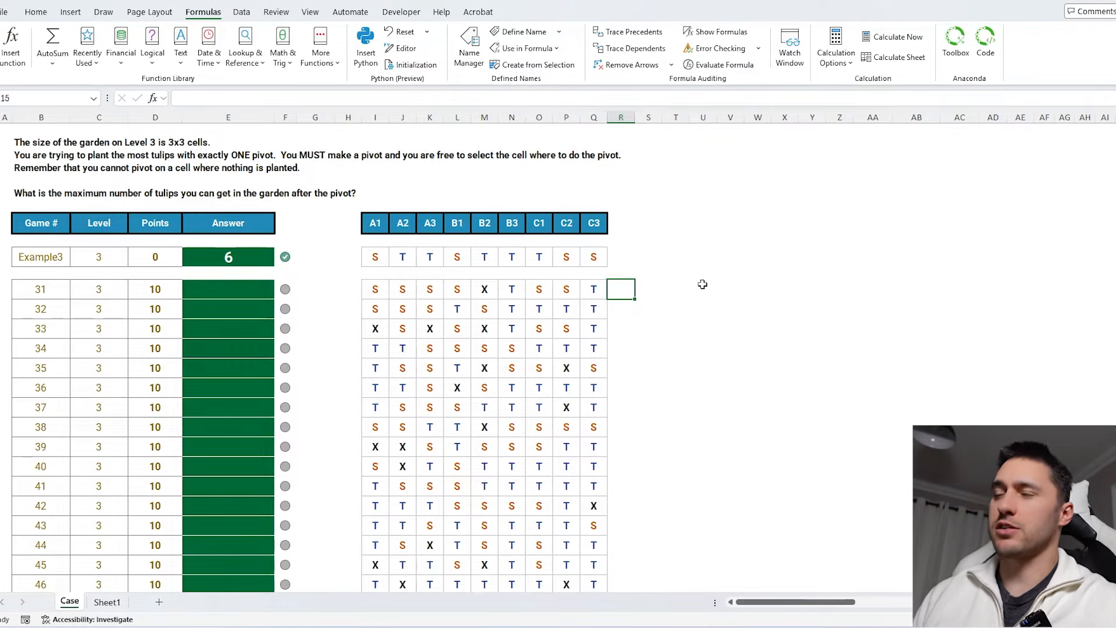
text(=pivo)
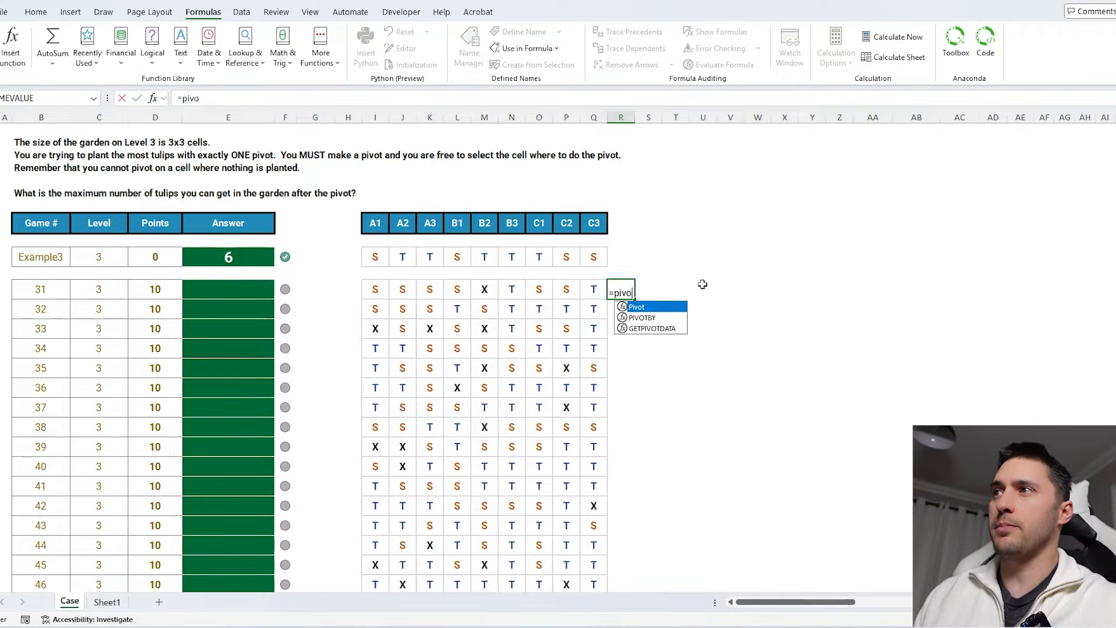
key(Tab)
drag(600, 289, 375, 289)
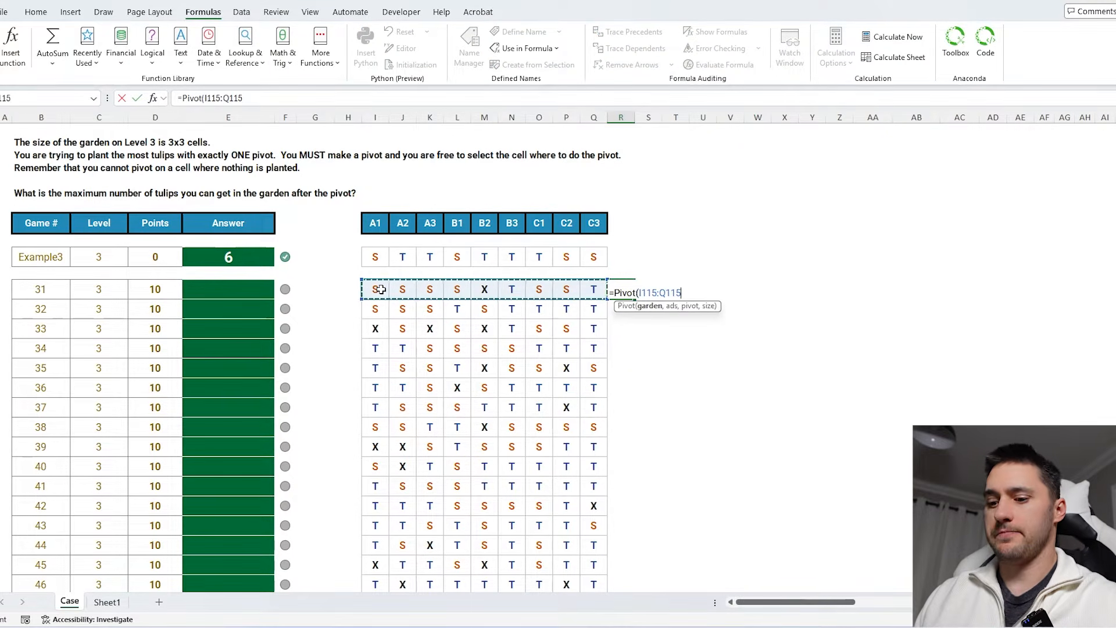
text(,)
drag(598, 221, 375, 223)
text(,)
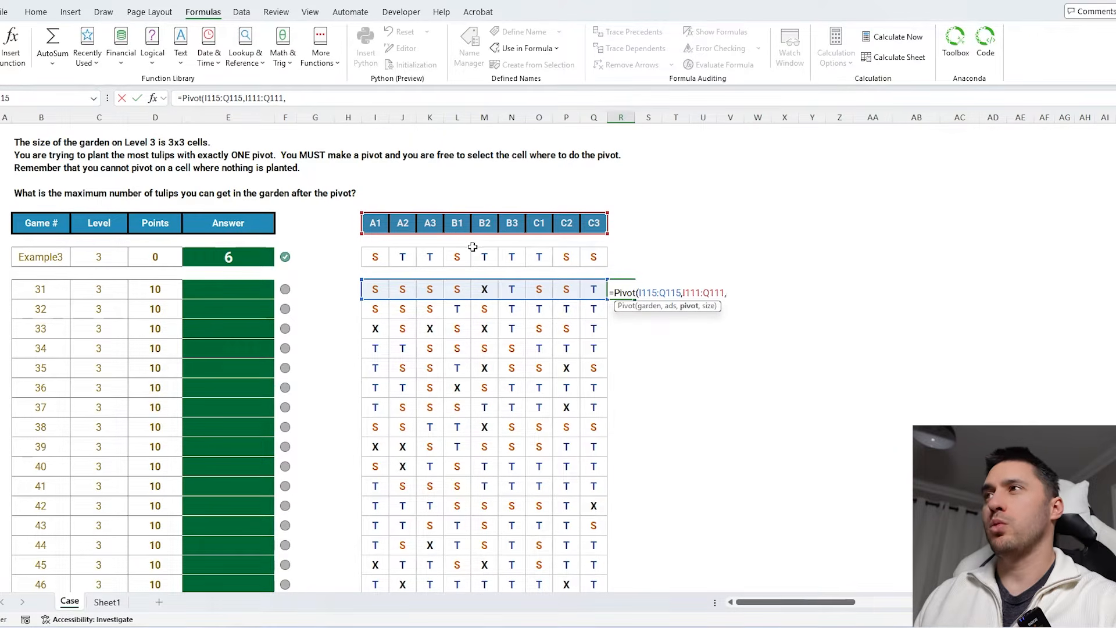
click(376, 222)
text(,1)
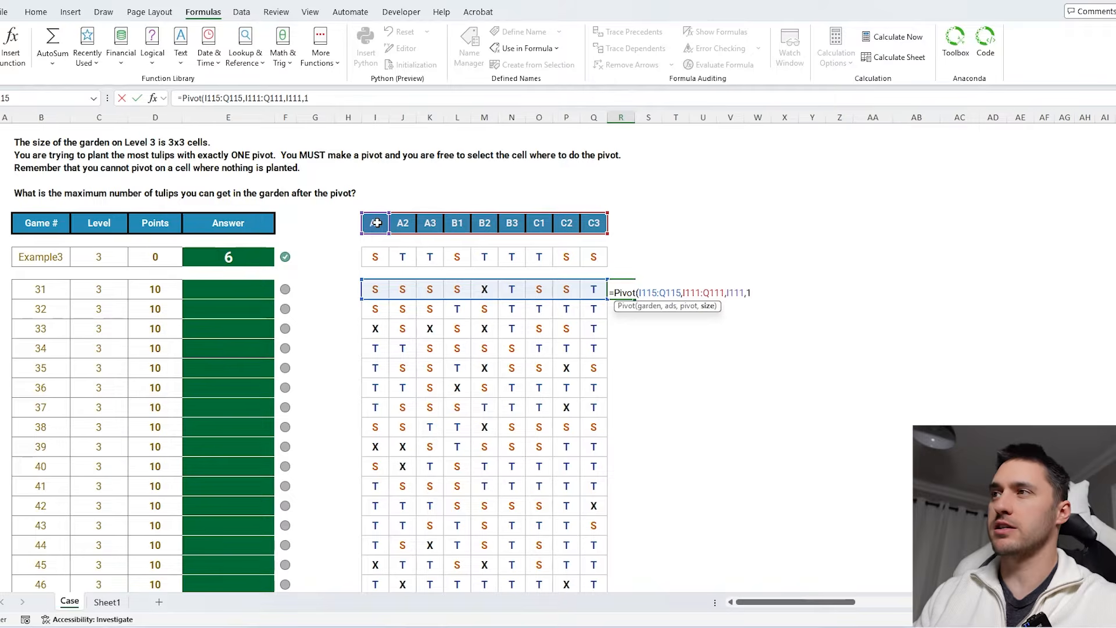
text())
key(Return)
click(621, 289)
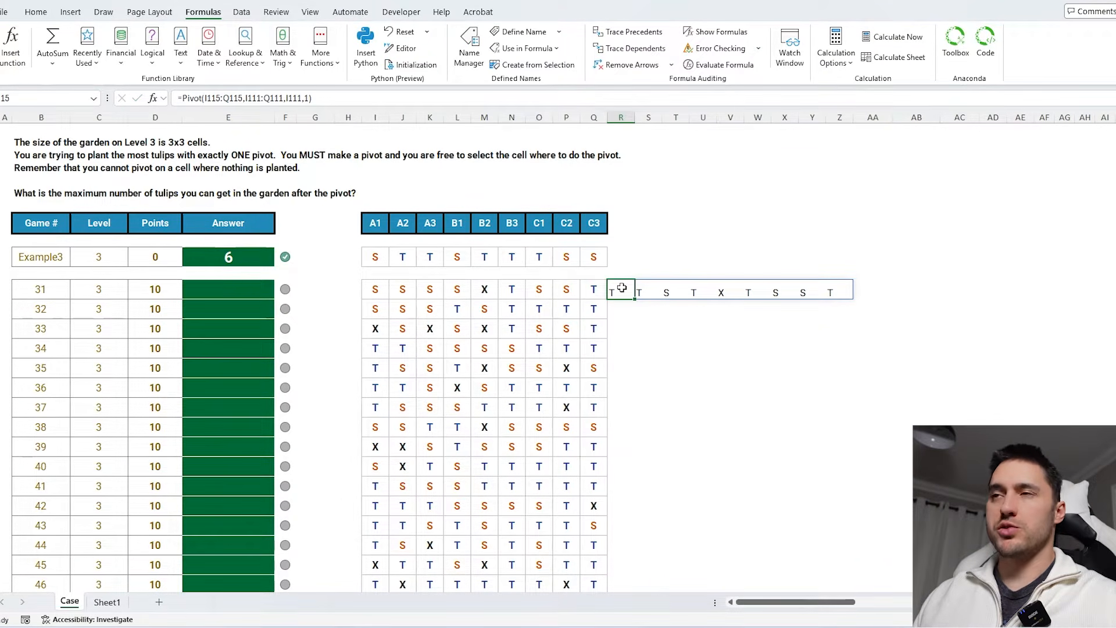
- Examine the spilled pivot result against the header cells and the Level 3 question
double_click(622, 287)
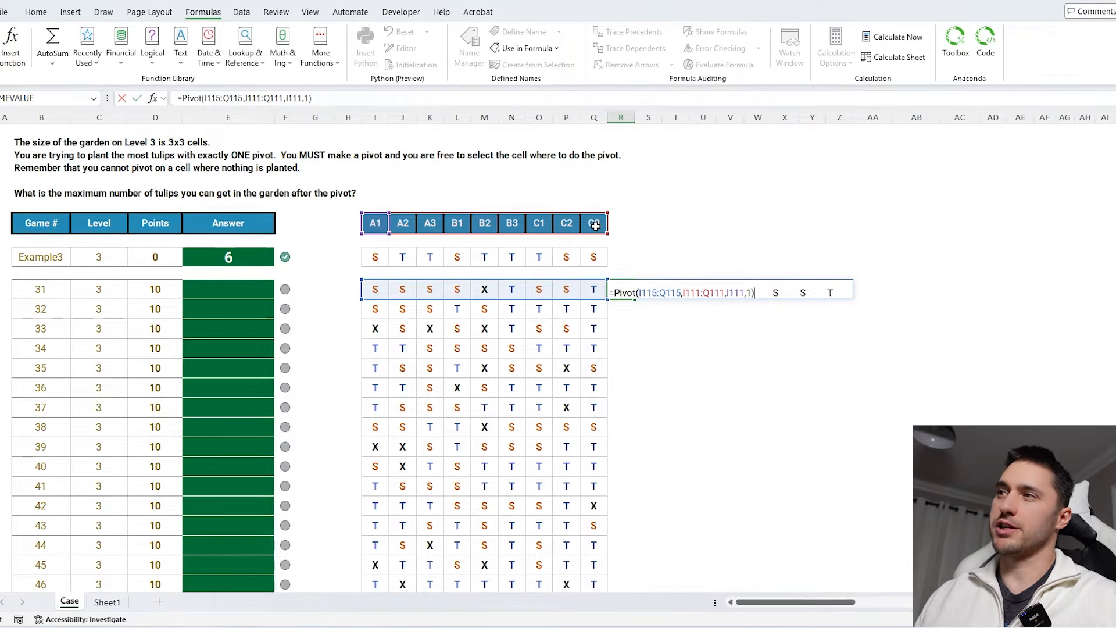
key(Escape)
drag(622, 289, 842, 291)
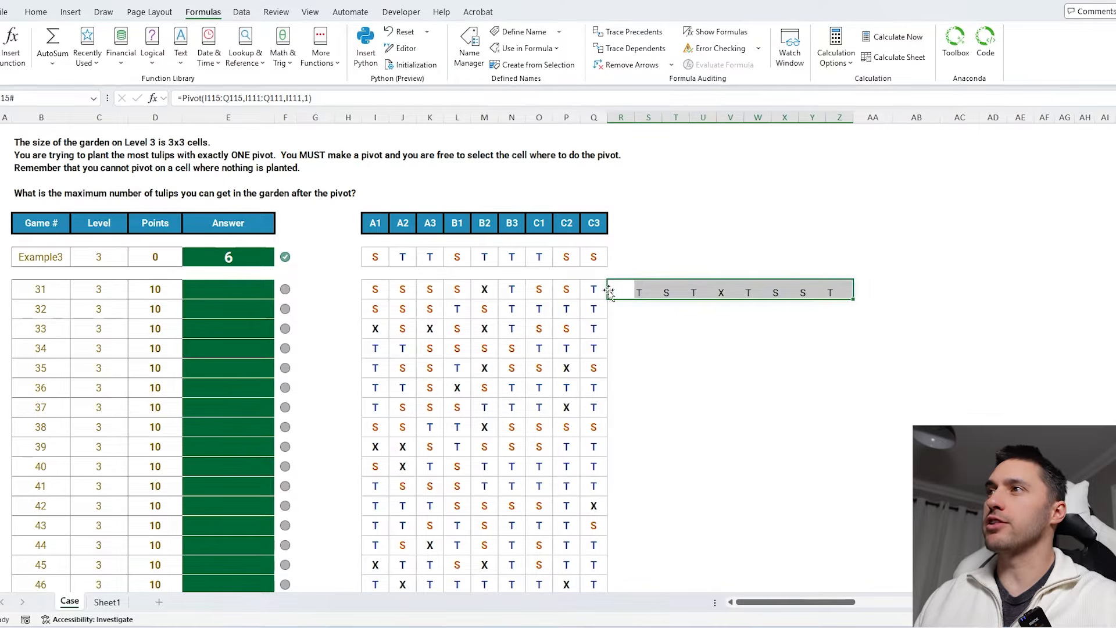
click(383, 222)
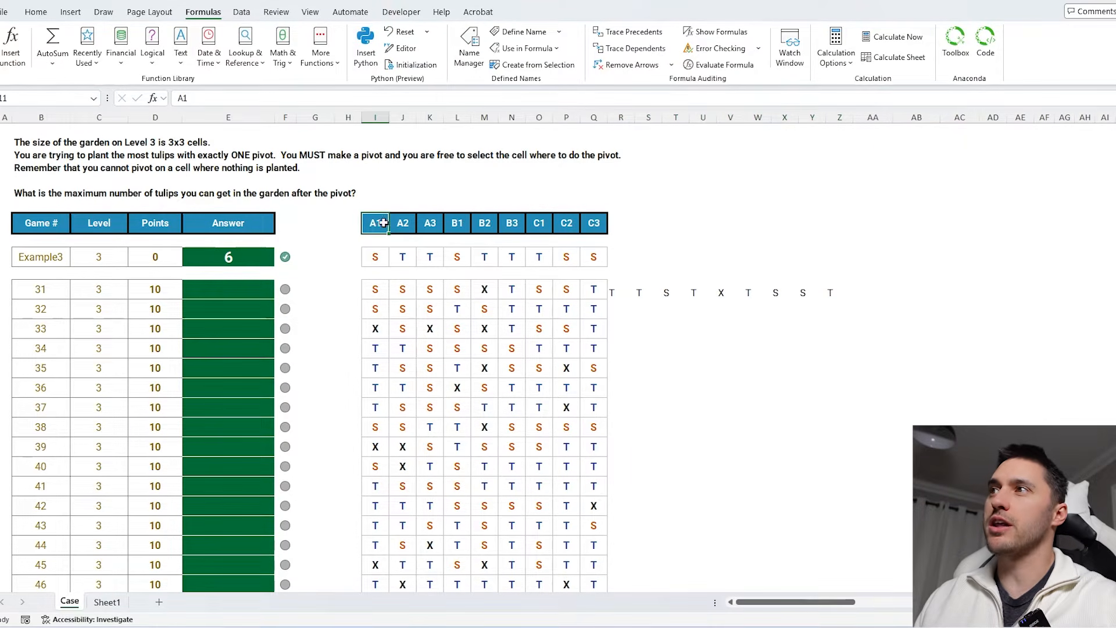
click(613, 293)
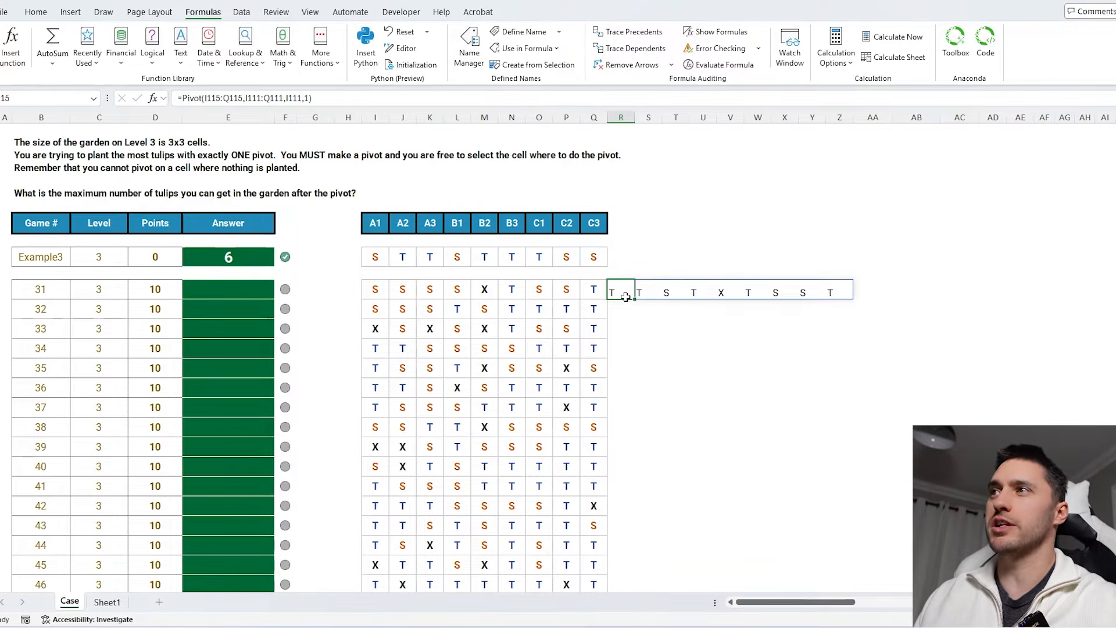
click(48, 194)
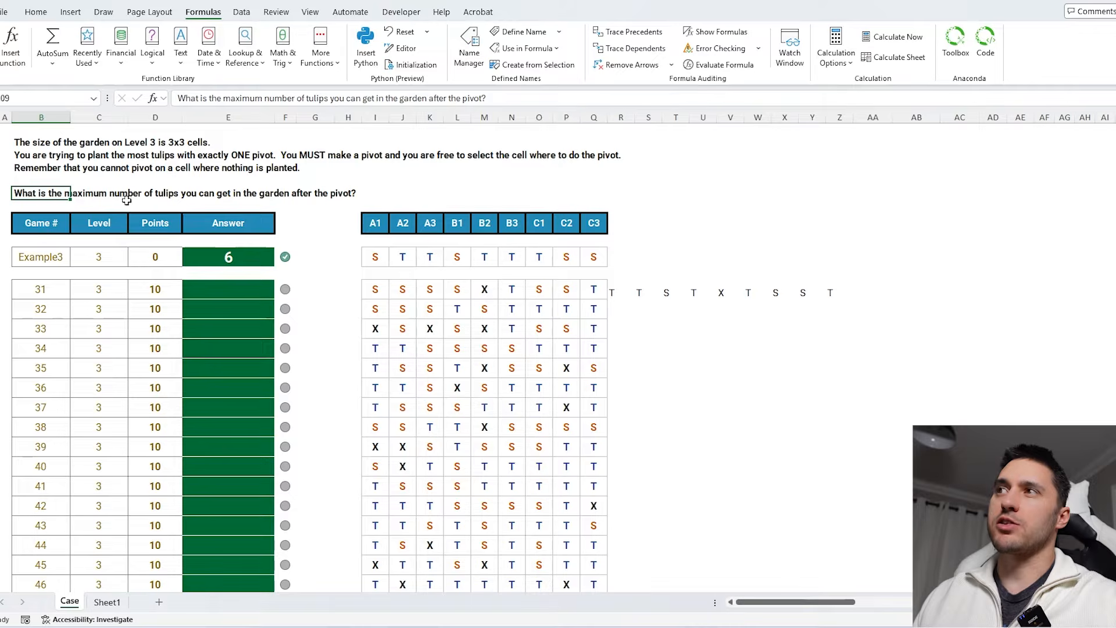
click(613, 292)
- Wrap the Pivot call in SUM(--(...="T")) to count tulips in the pivoted garden
click(184, 99)
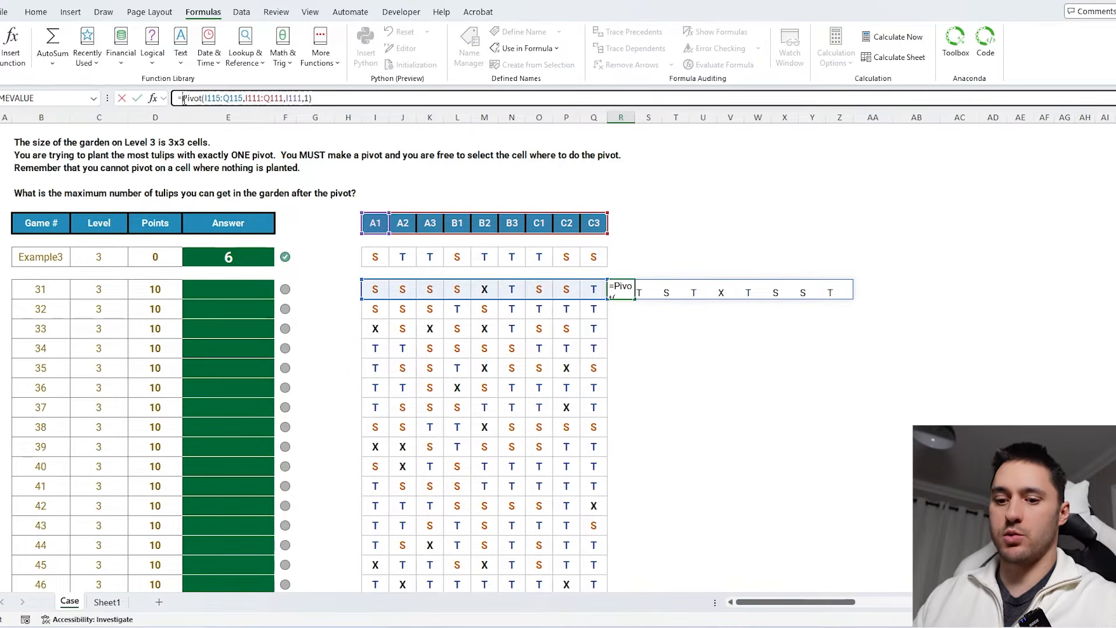
text(SUM(--()
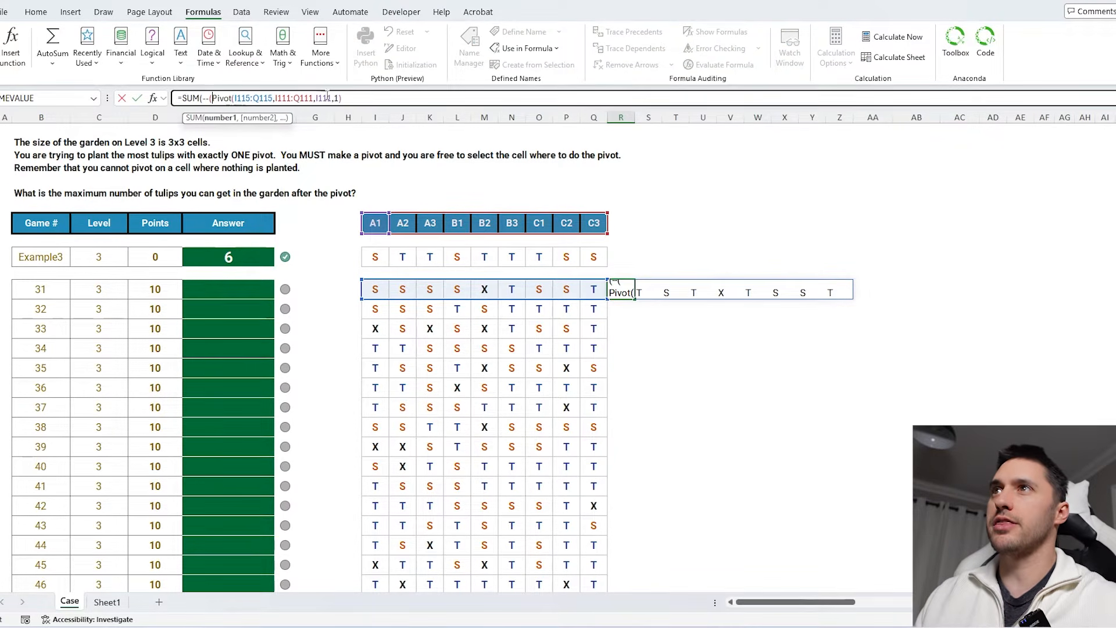
click(367, 100)
text(="T")
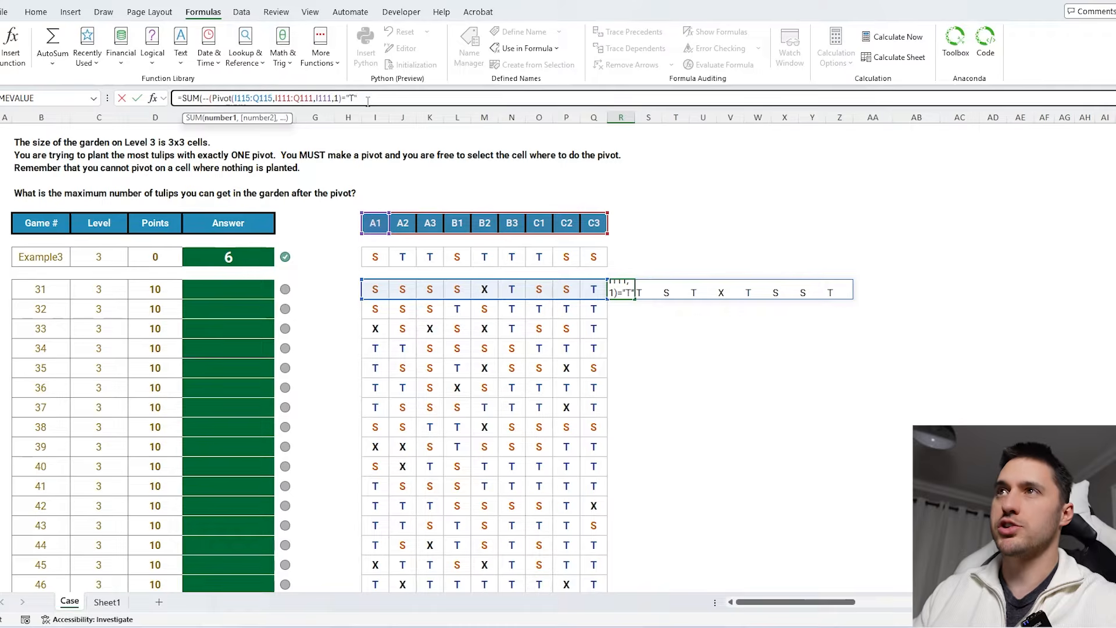
text()))
key(Return)
click(620, 285)
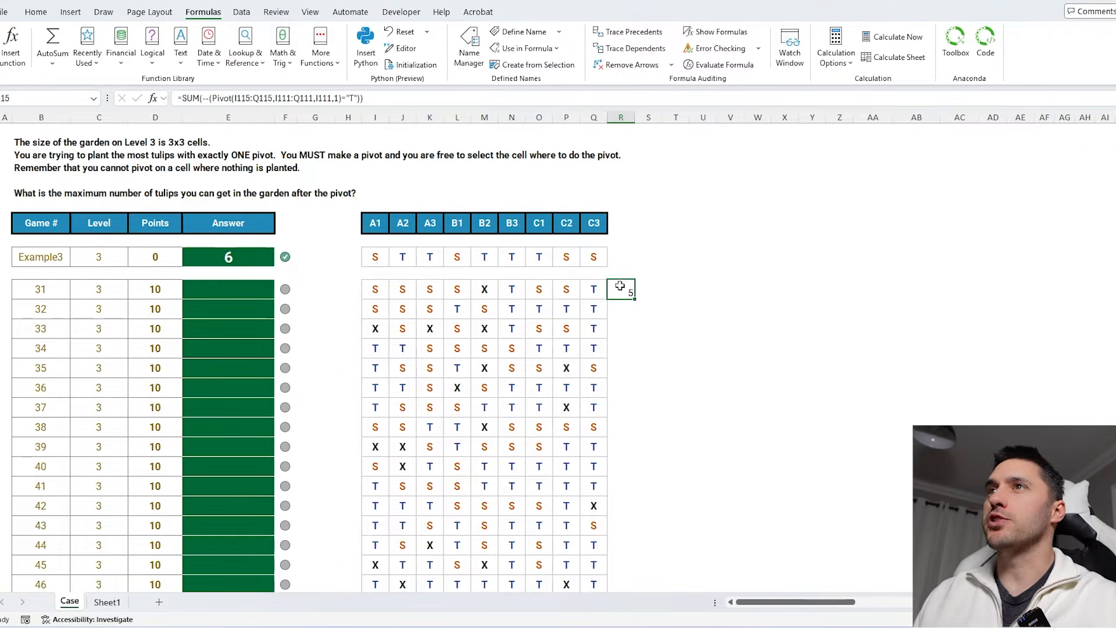
- Wrap the tulip count in LAMBDA(a, ...) and replace the pivot cell argument with a
click(204, 102)
drag(372, 98, 144, 94)
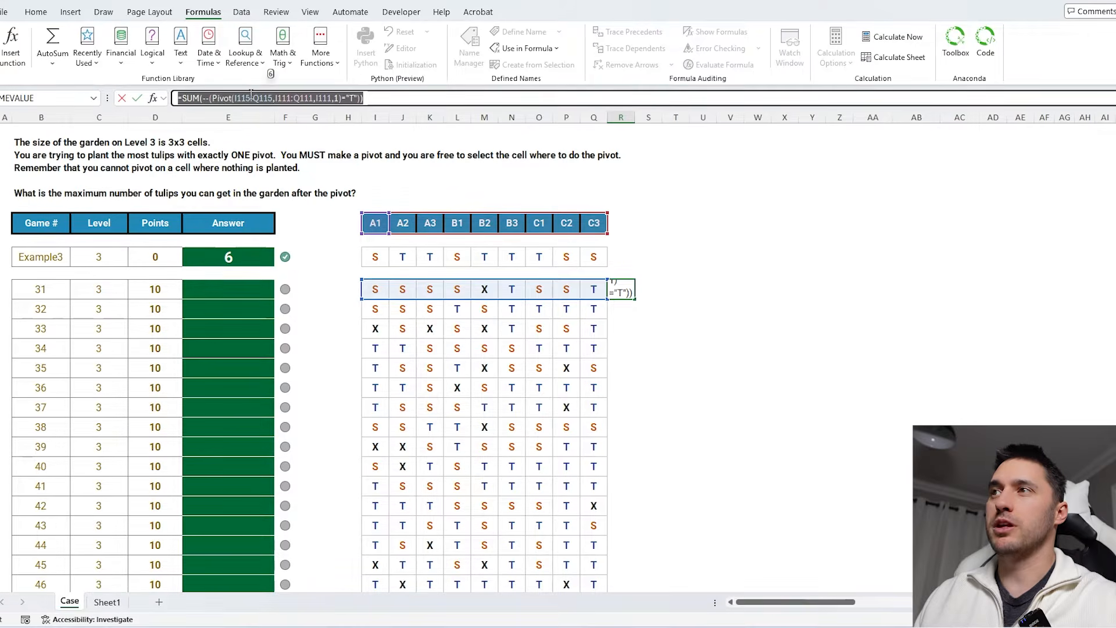
key(Escape)
click(182, 98)
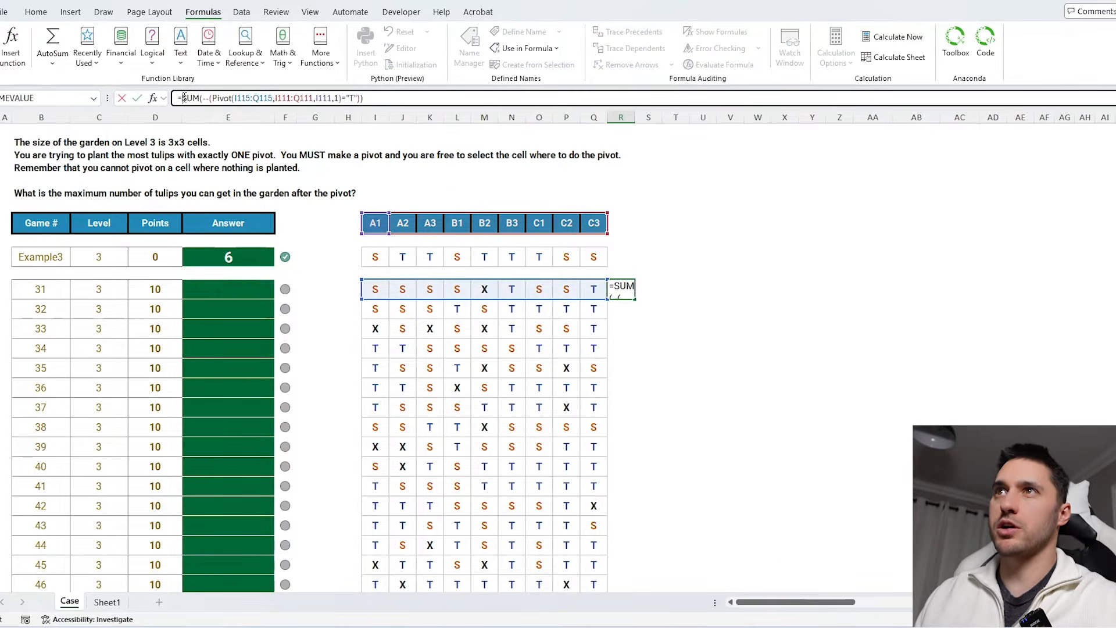
text(LAMBDA(a)
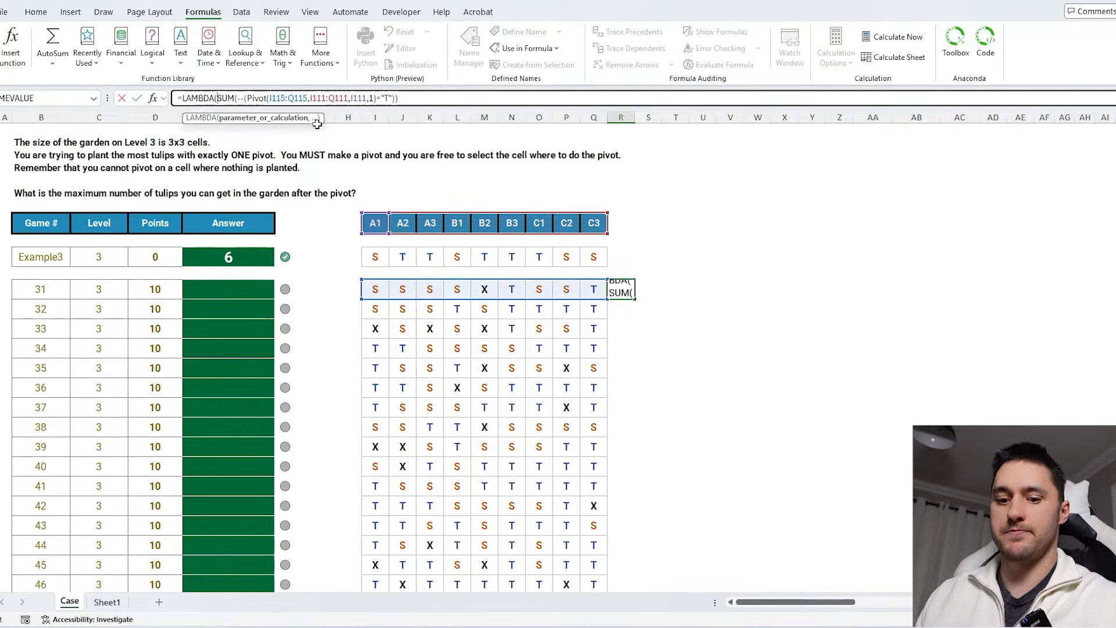
text(,)
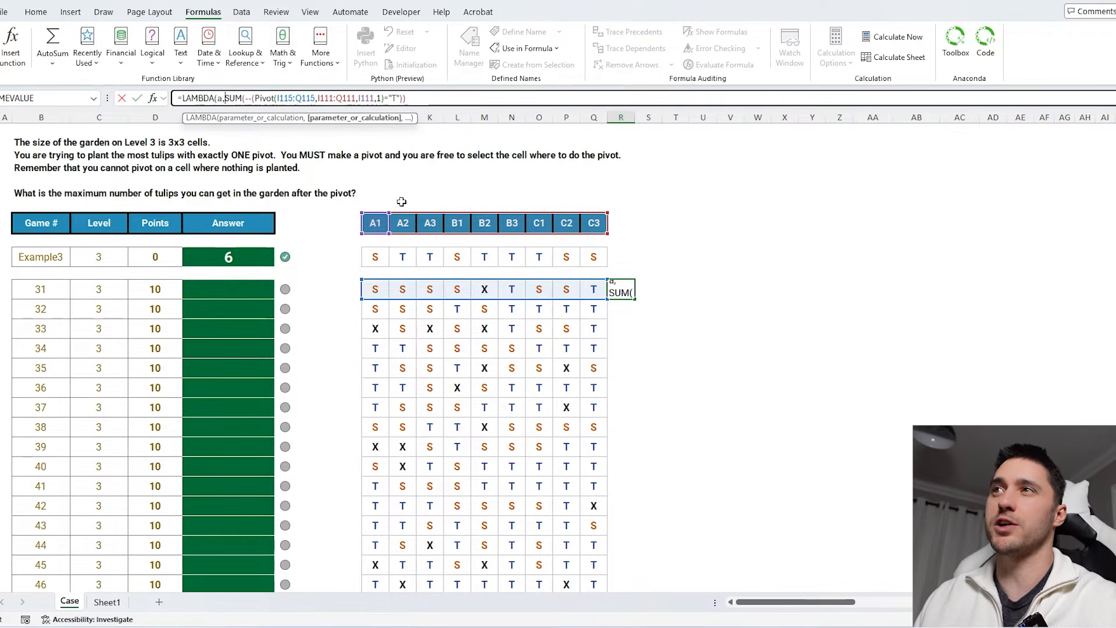
double_click(366, 97)
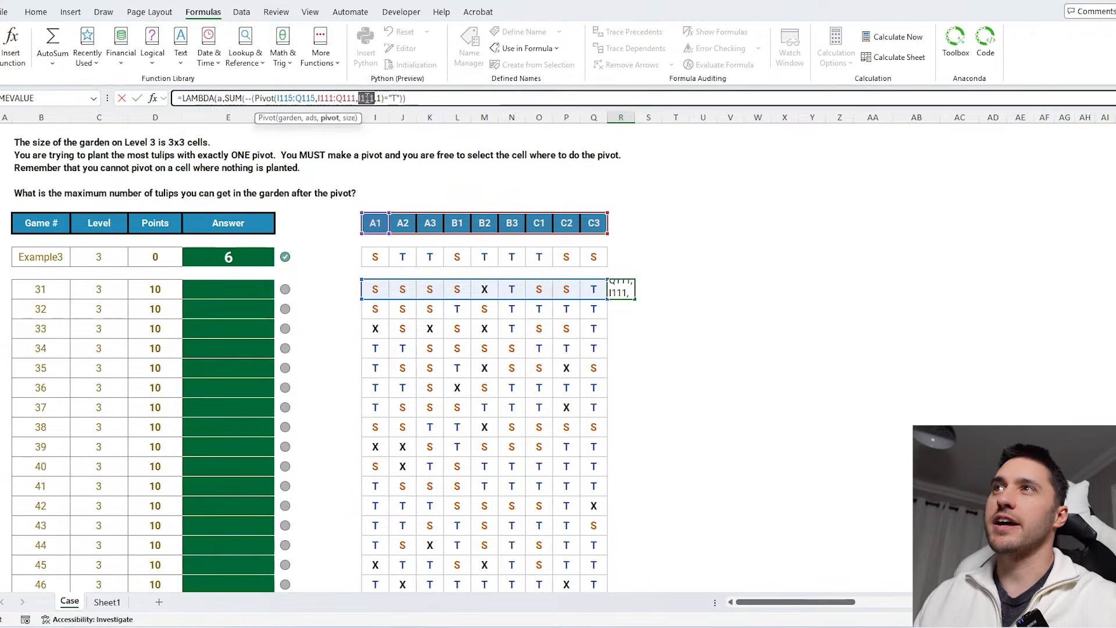
text(a)
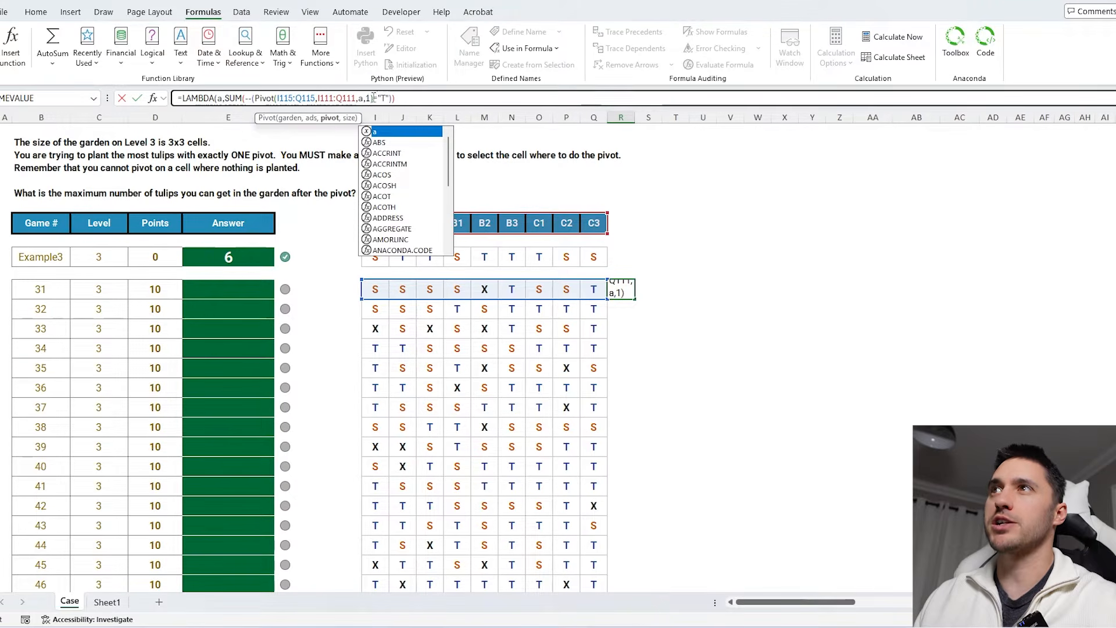
click(405, 98)
text())
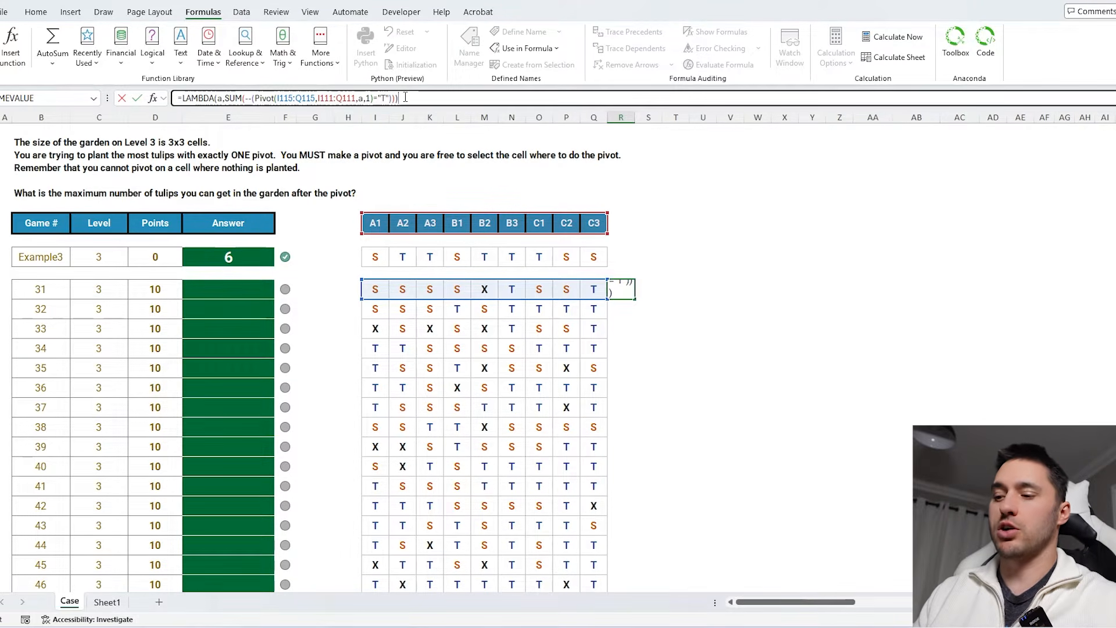
key(Return)
click(613, 290)
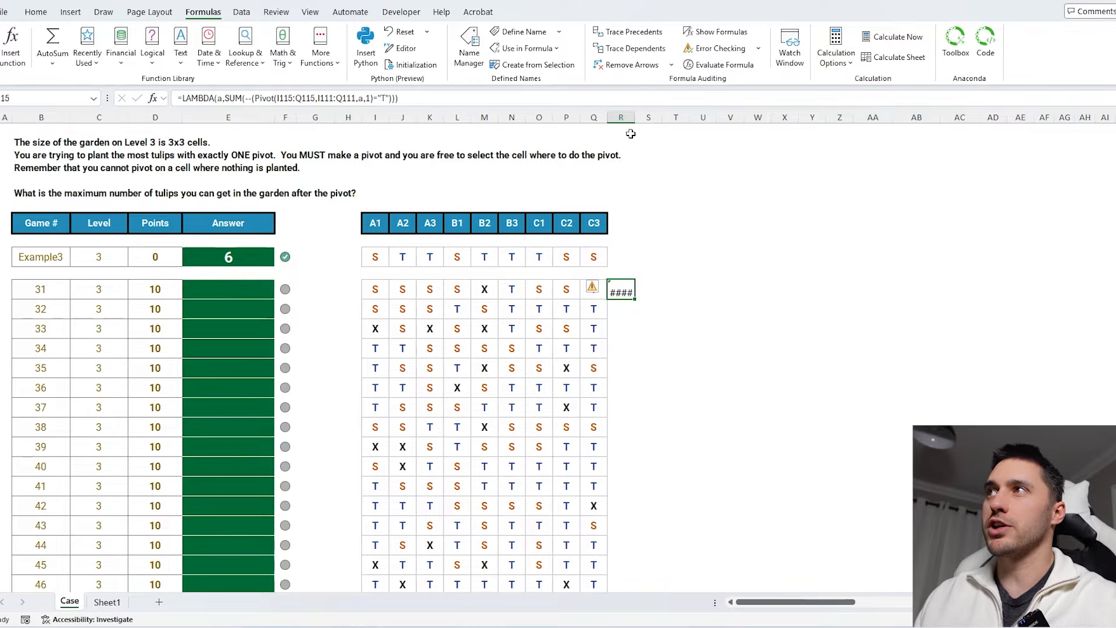
- Widen column R and test the LAMBDA by calling it with the A1 header cell I111
drag(635, 117, 644, 117)
key(F2)
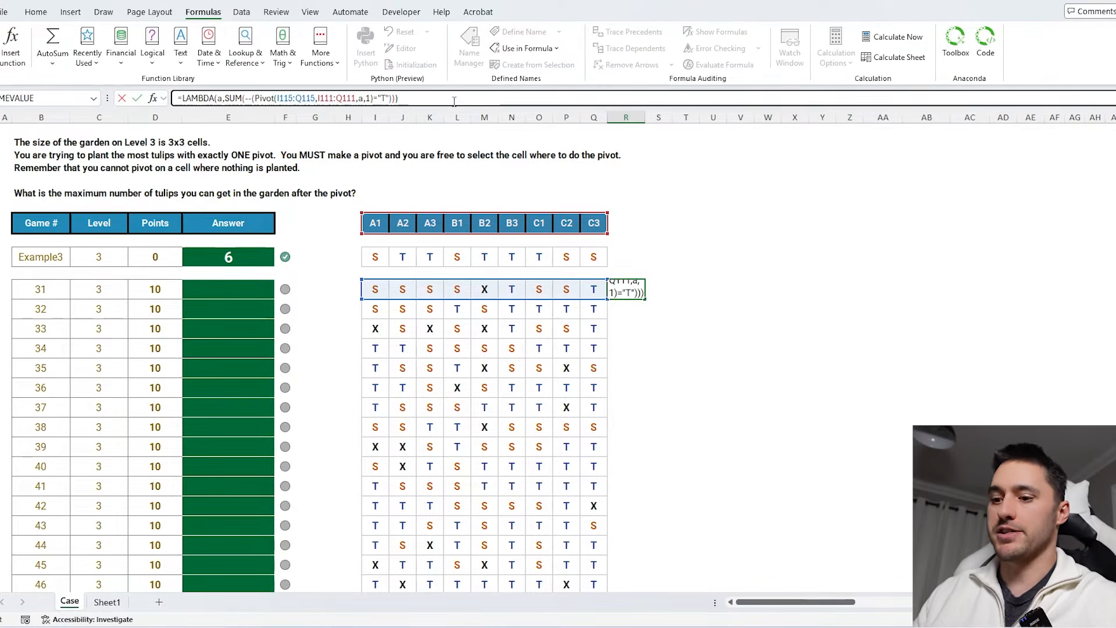
text(()
click(375, 223)
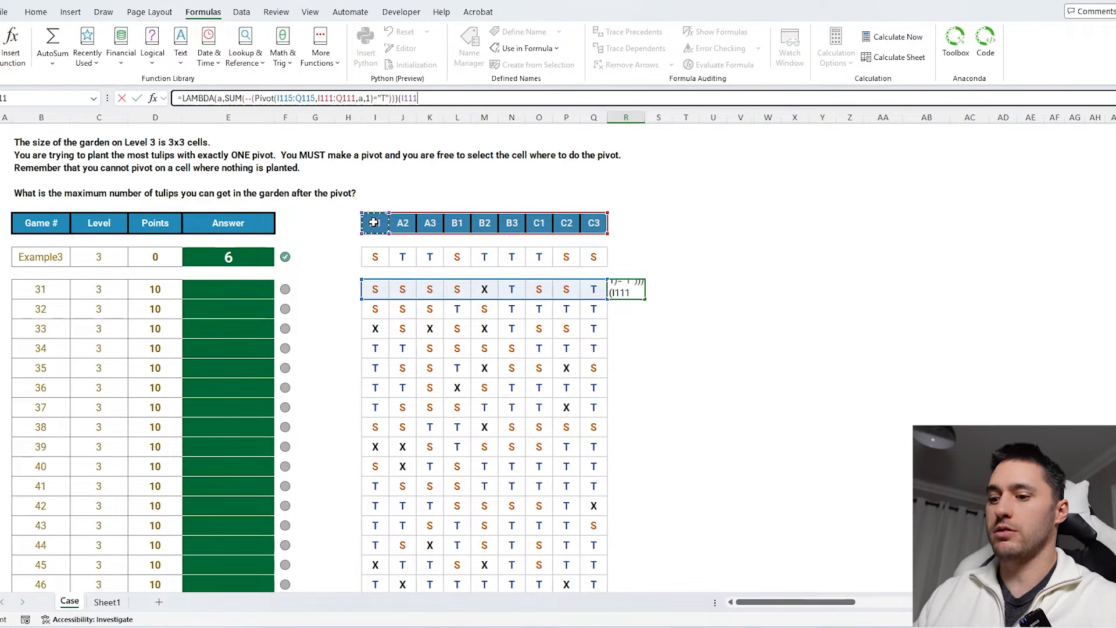
text())
key(Return)
click(639, 291)
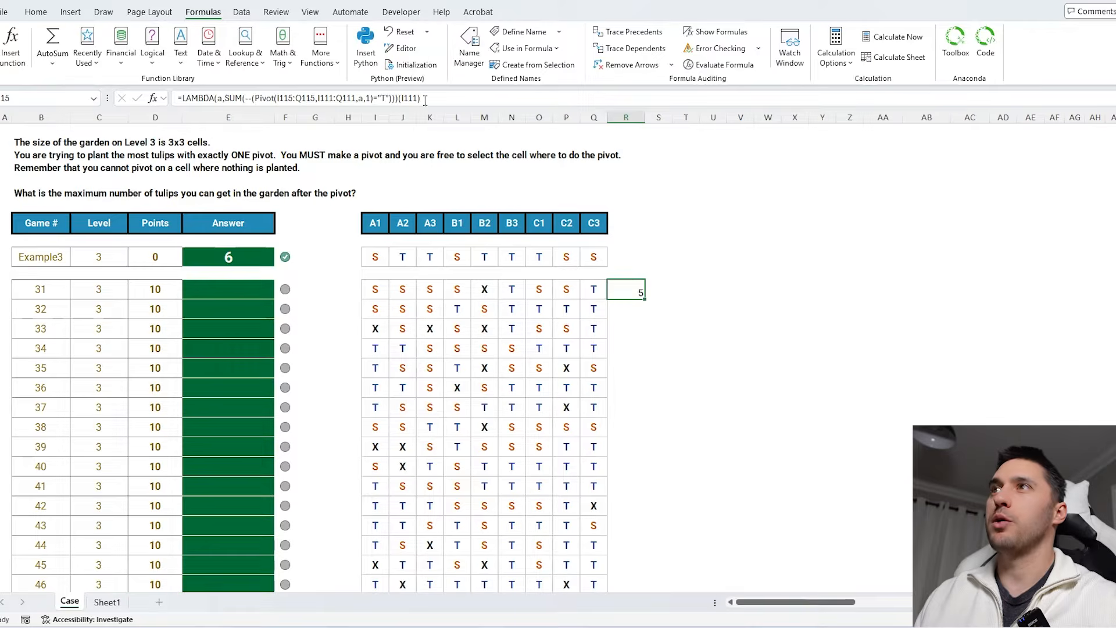
- Remove the test call and wrap the LAMBDA in MAP over the absolute header range $I$111:$Q$111
drag(399, 99, 437, 98)
key(BackSpace)
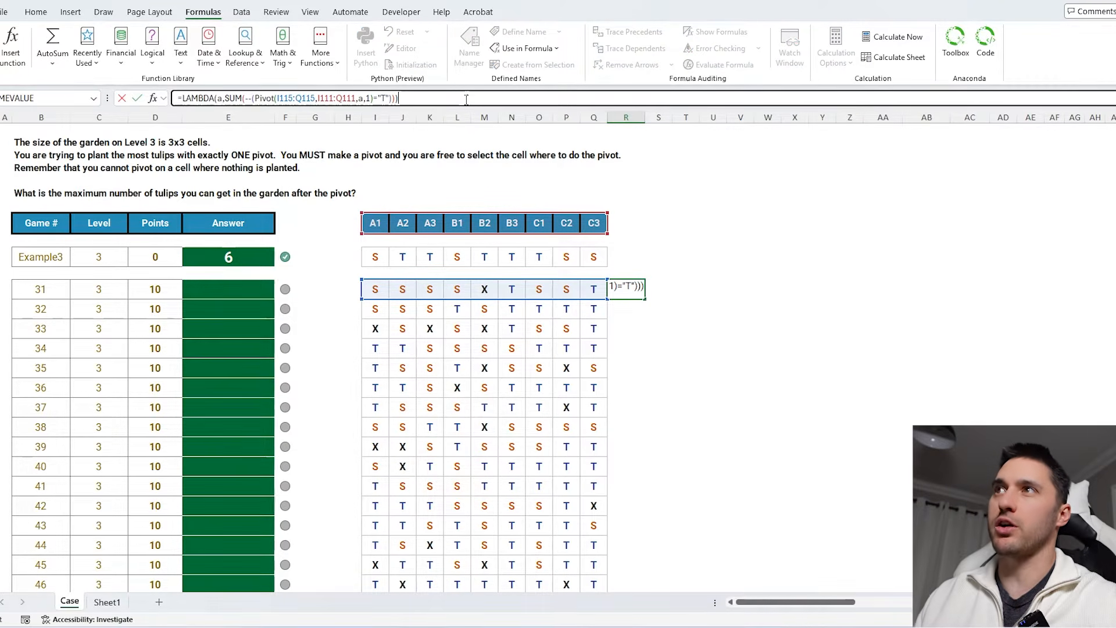
click(181, 98)
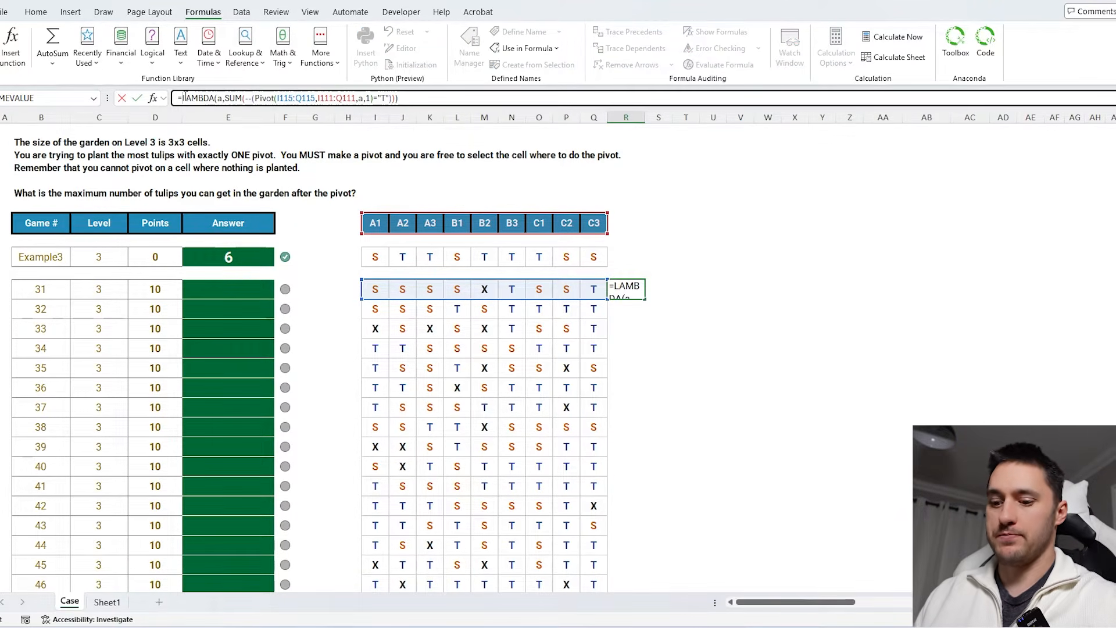
text(MAP()
drag(379, 223, 592, 222)
text(,)
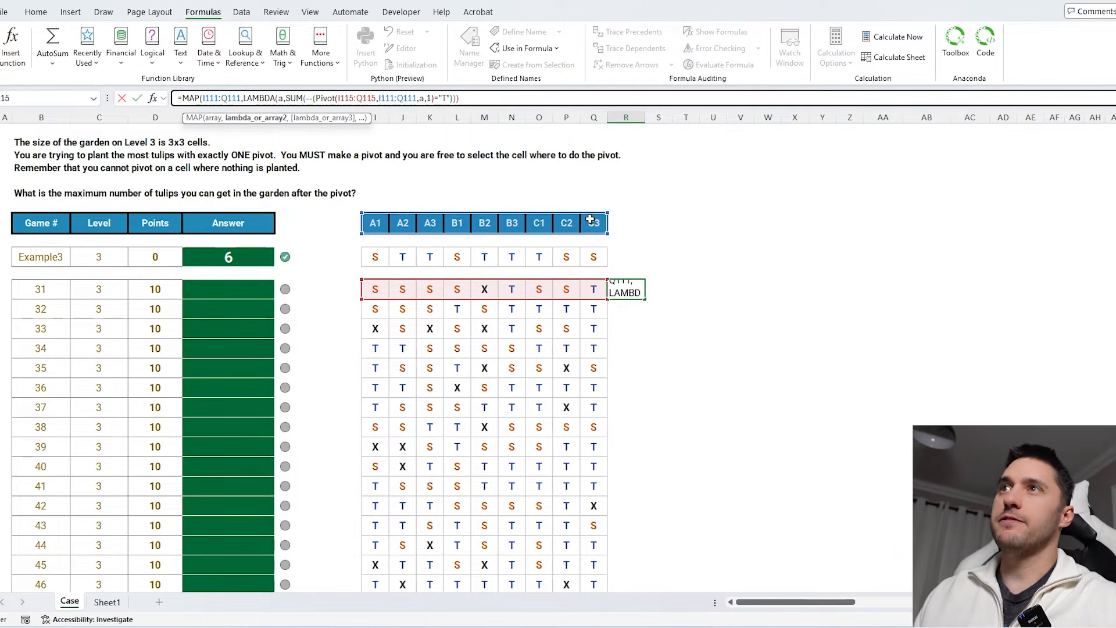
drag(243, 97, 477, 101)
click(225, 99)
key(F4)
click(216, 98)
key(F4)
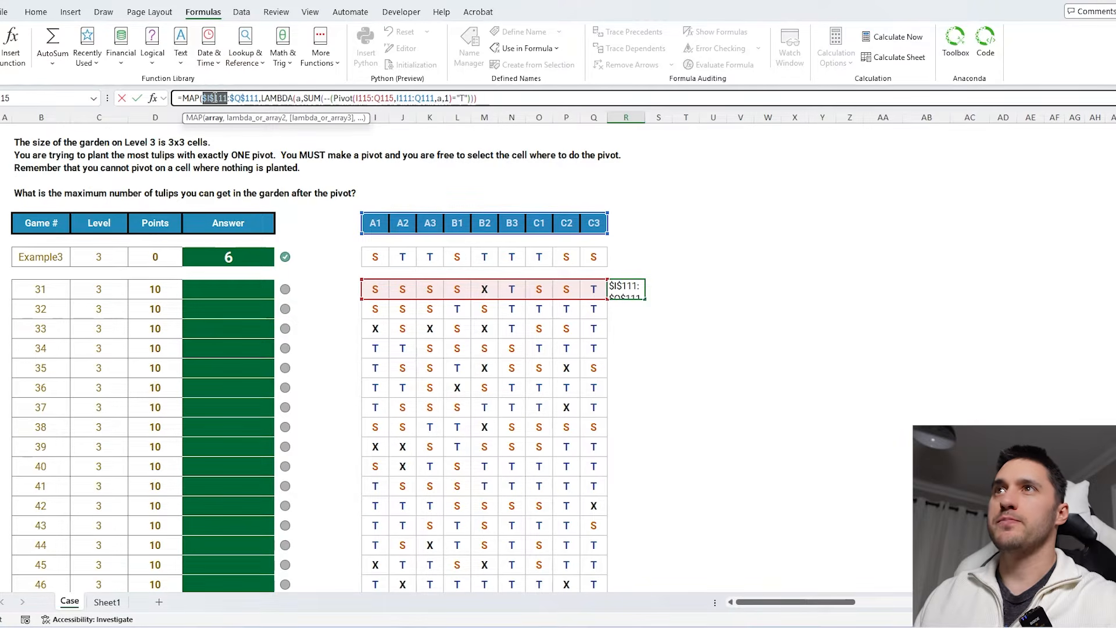
key(Return)
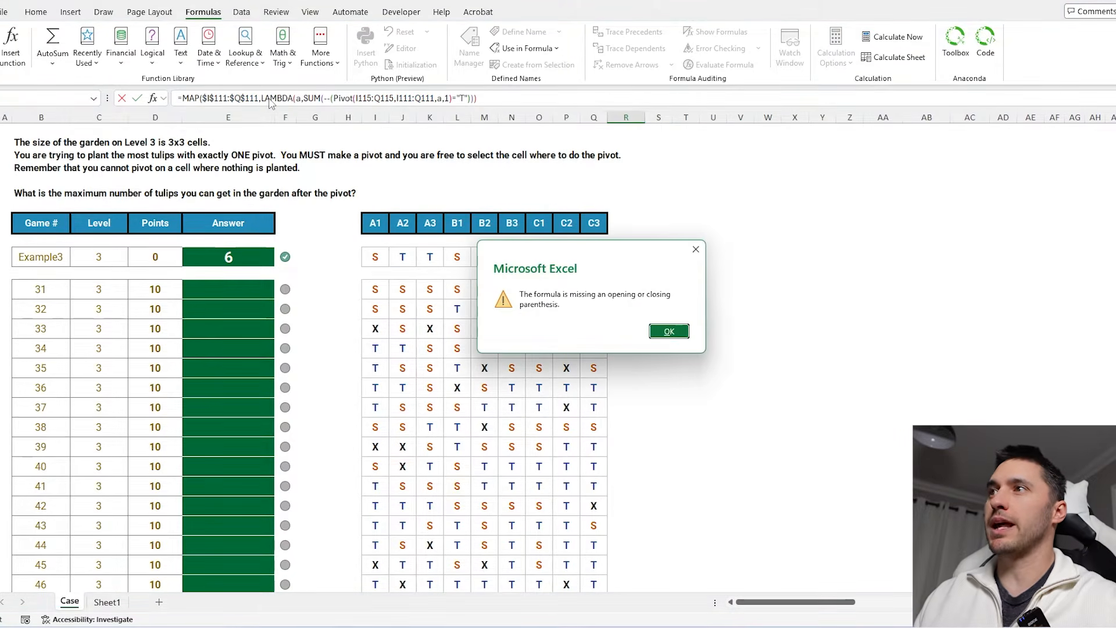
key(Return)
key(Return)
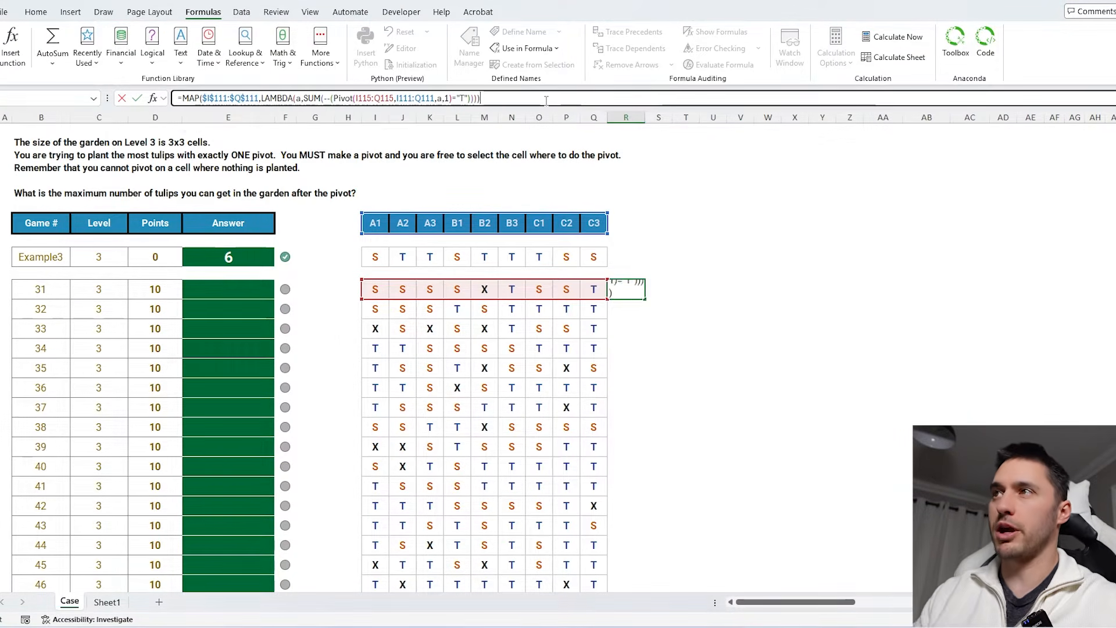
- Inspect the spilled tulip counts for each pivot cell alongside the game 31 garden
click(641, 285)
key(Right)
key(Right)
key(Right)
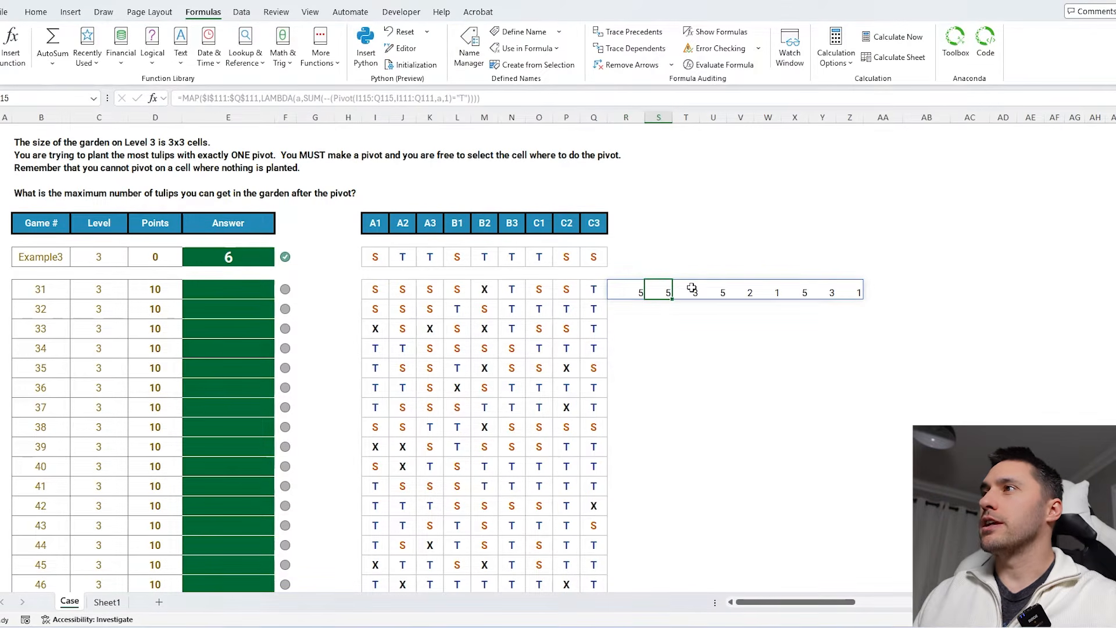
drag(374, 288, 577, 291)
click(638, 292)
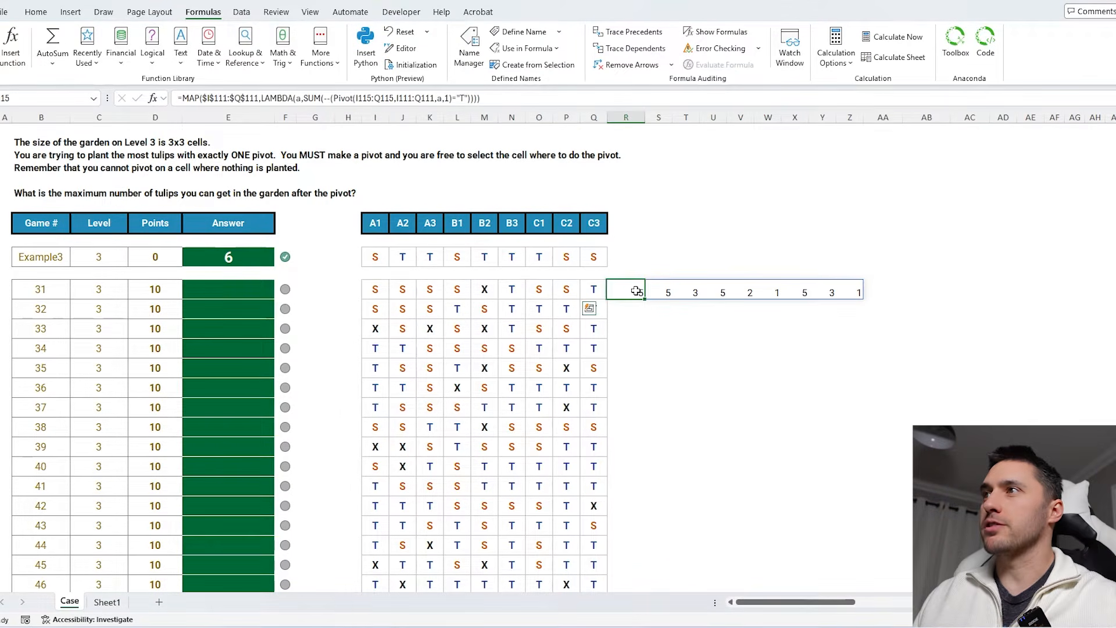
- Wrap the MAP formula in MAX to return the highest tulip count across pivot cells
click(181, 99)
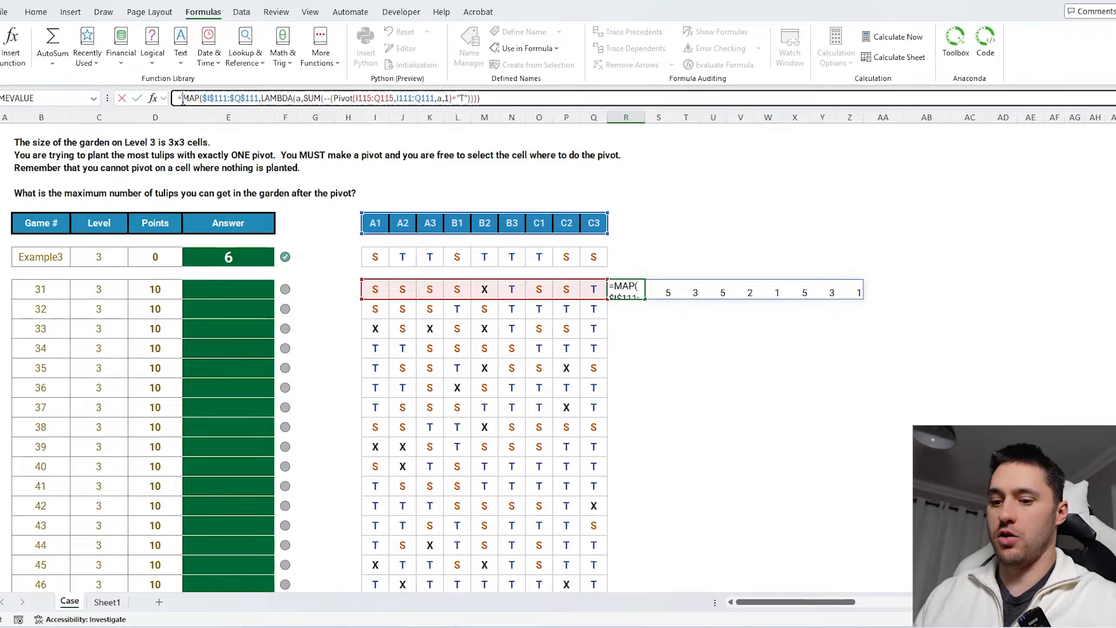
text(MAX()
key(Return)
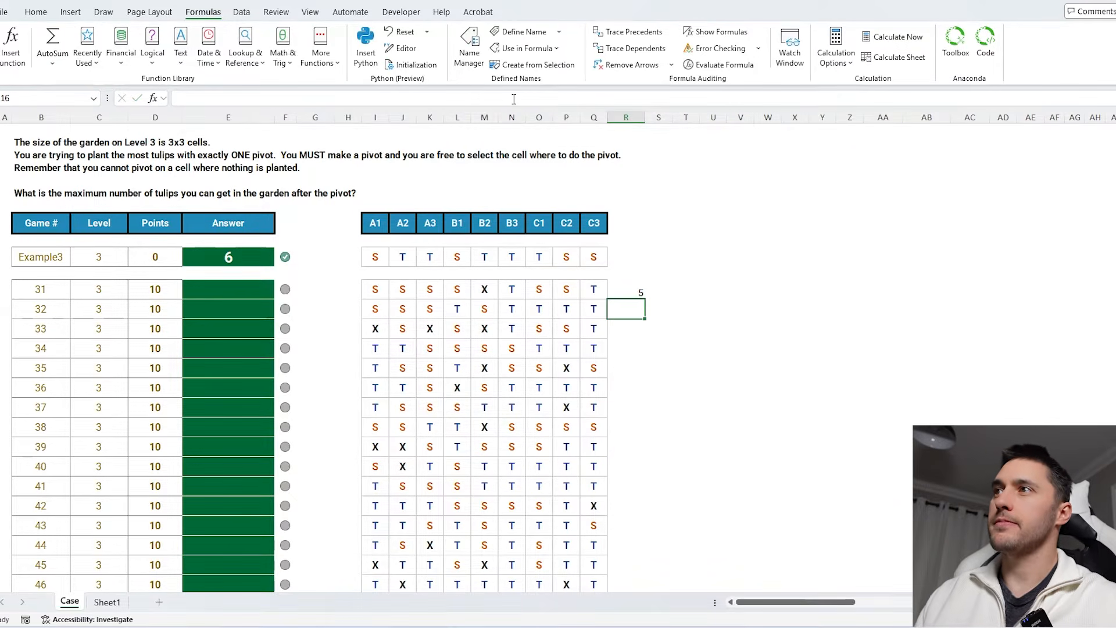
- Copy the MAX formula from R115 and paste it into the game 31 answer cell
click(625, 289)
drag(523, 98, 96, 99)
key(ctrl+c)
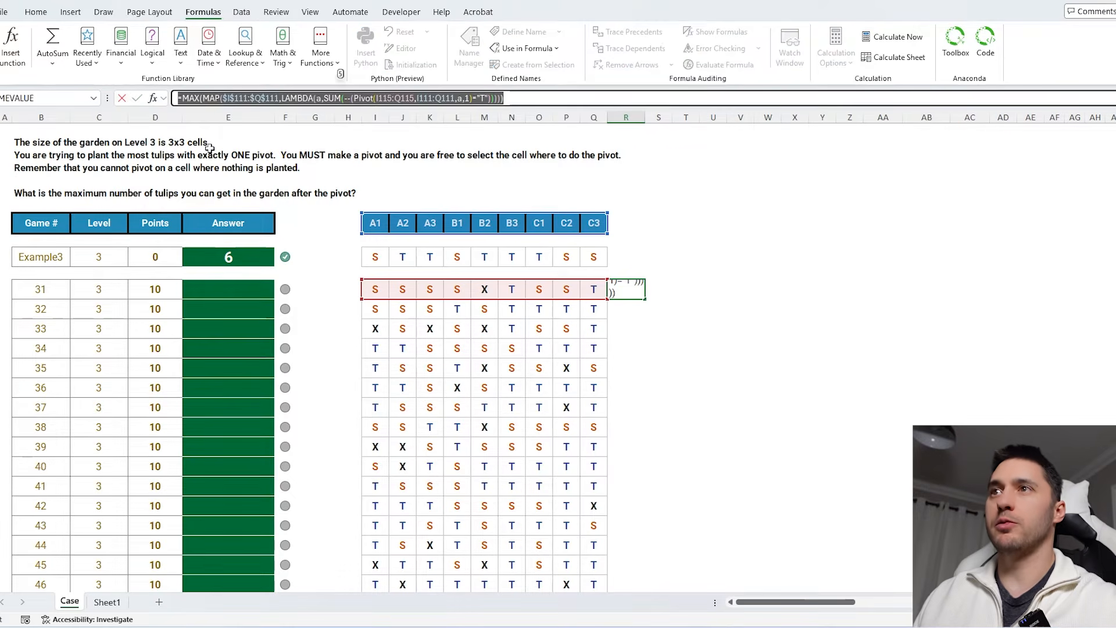
key(Escape)
click(242, 288)
key(ctrl+v)
- Make the Pivot header argument absolute as $I$111:$Q$111 and confirm the answer formula
click(359, 99)
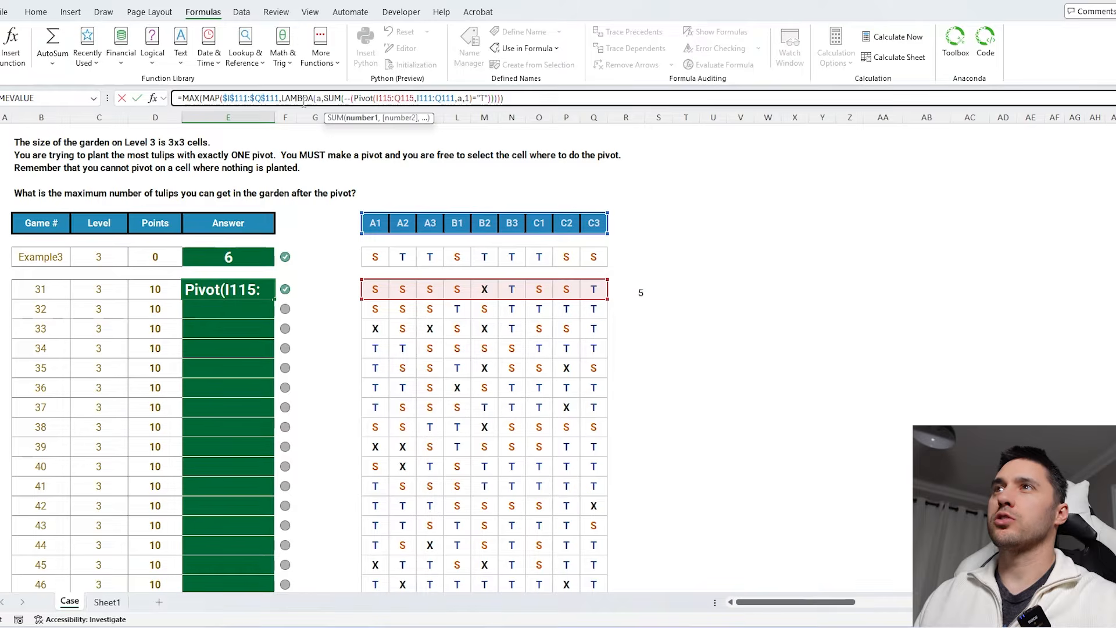
click(423, 98)
key(F4)
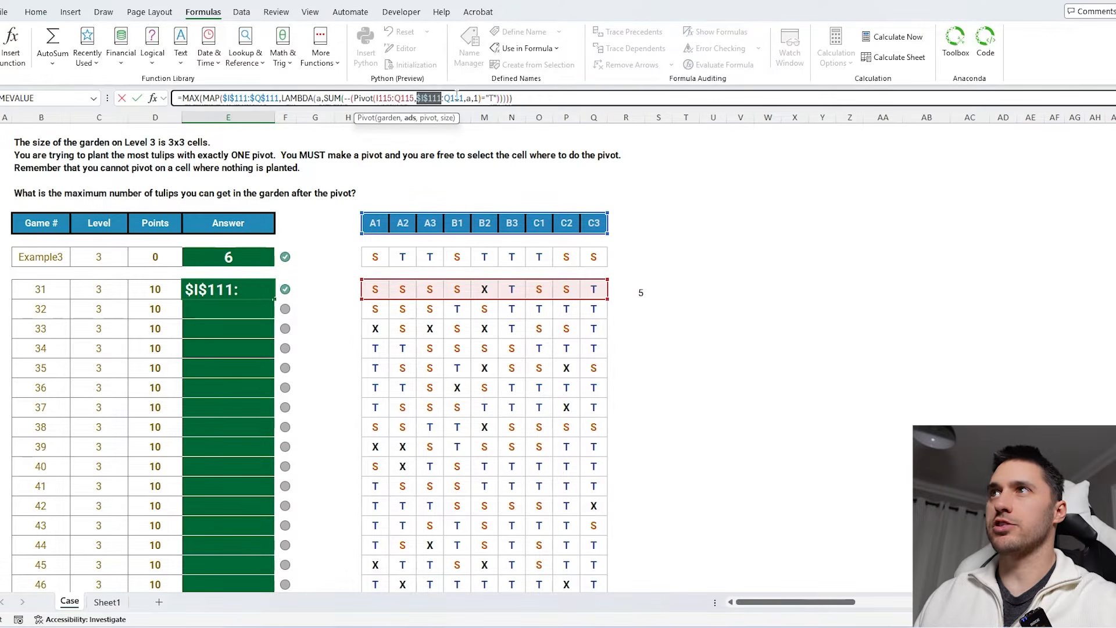
click(456, 98)
key(F4)
key(Return)
- Fill the answer formula down through game 50
click(237, 287)
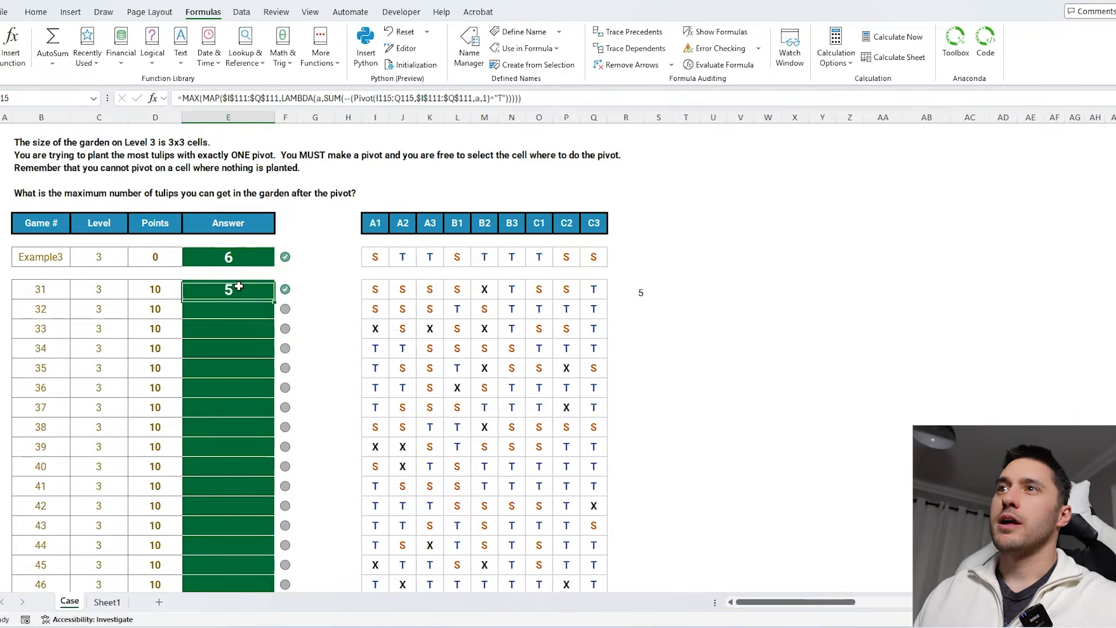
double_click(275, 298)
scroll(267, 326, down, 3)
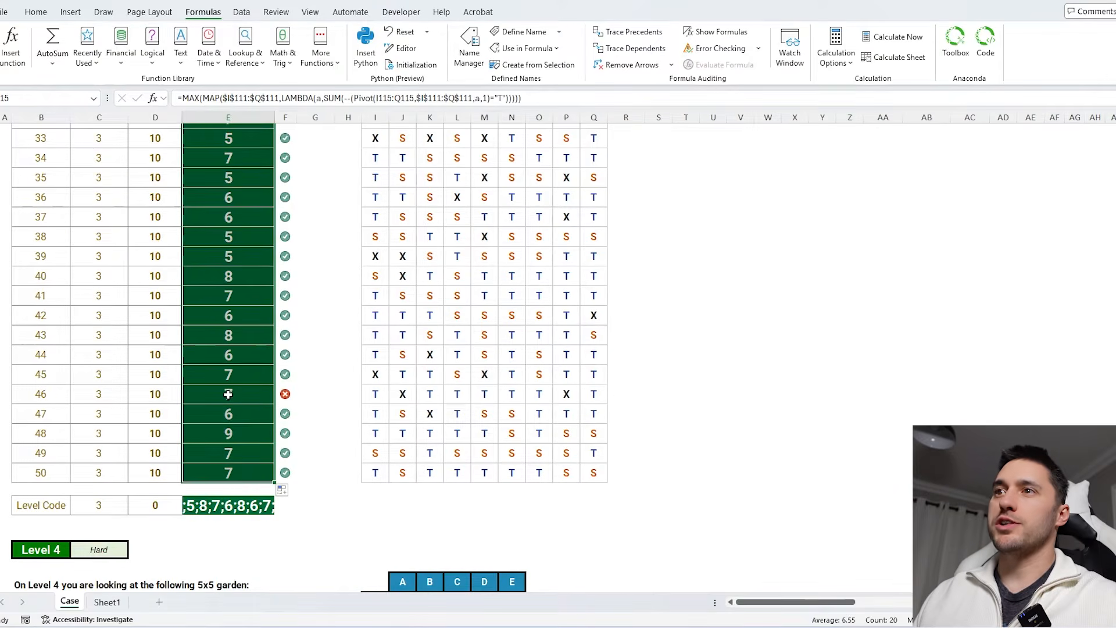
- Examine game 46's garden row and its answer formula
drag(593, 394, 387, 395)
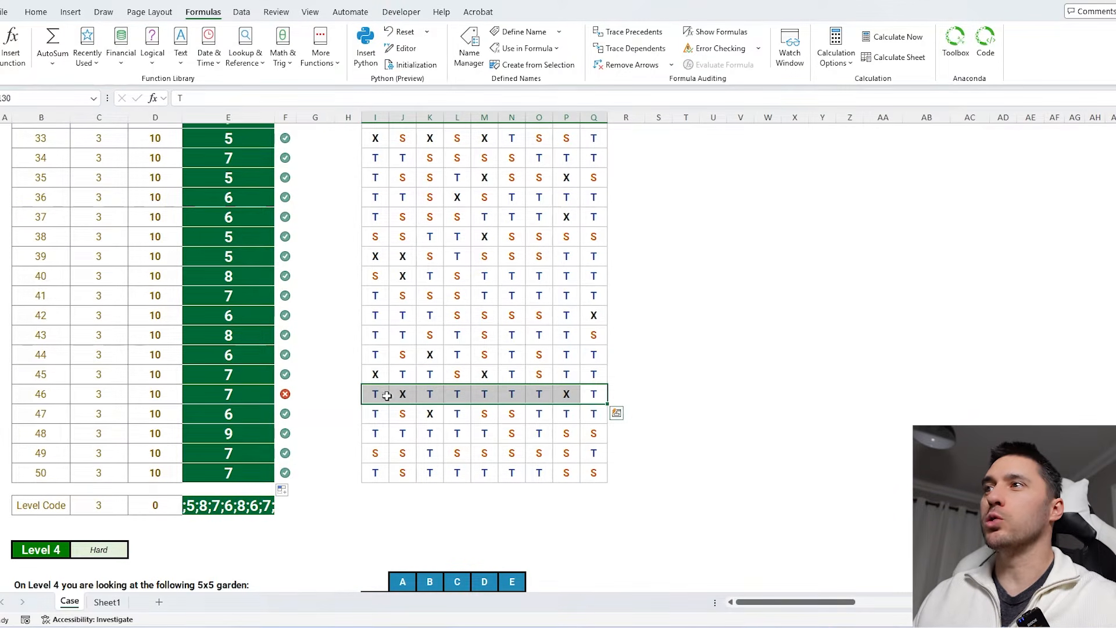
click(271, 398)
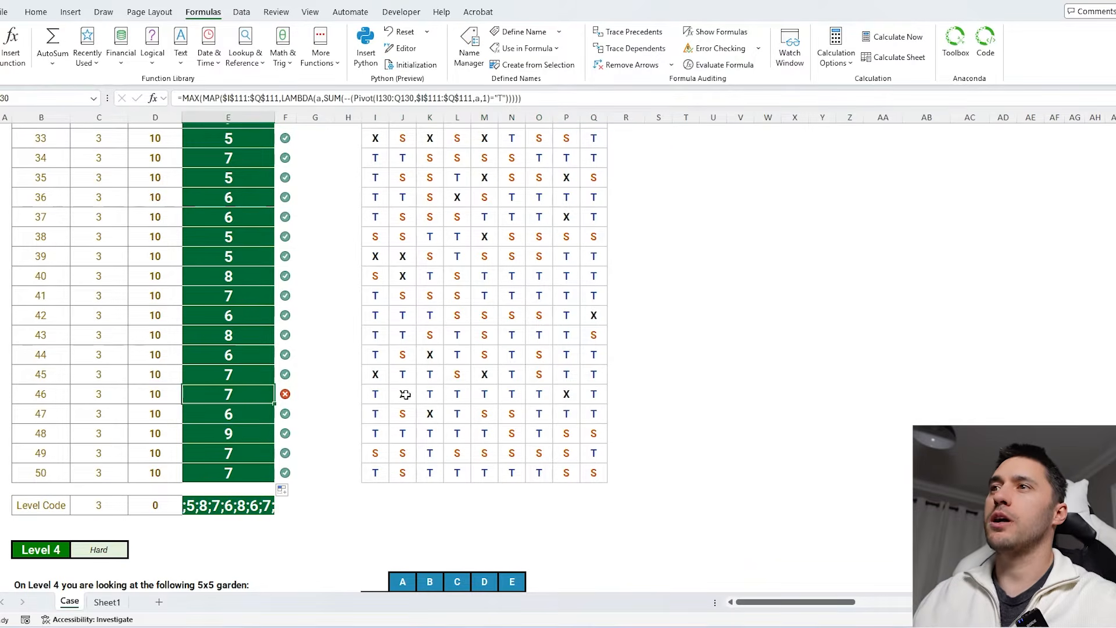
click(405, 394)
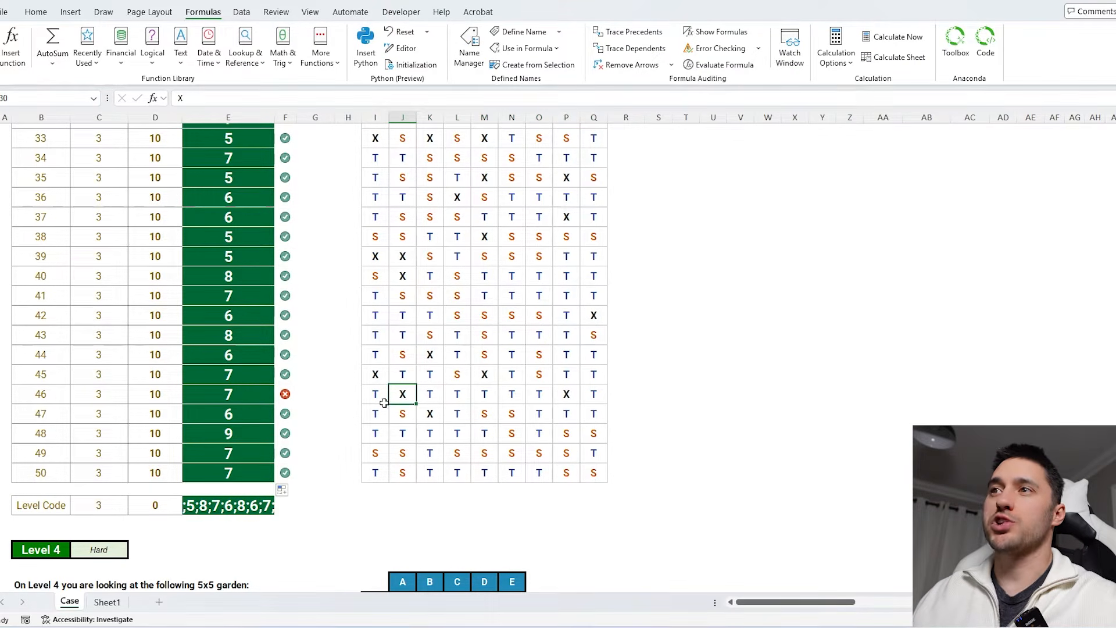
drag(384, 403, 593, 394)
scroll(342, 287, up, 5)
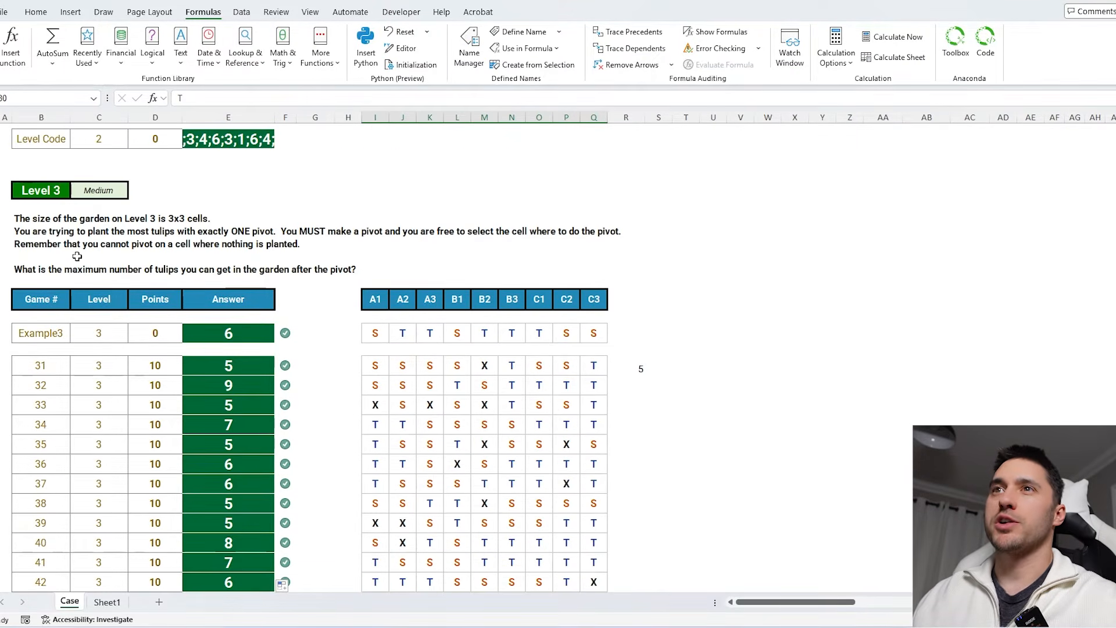
click(208, 233)
scroll(502, 255, down, 4)
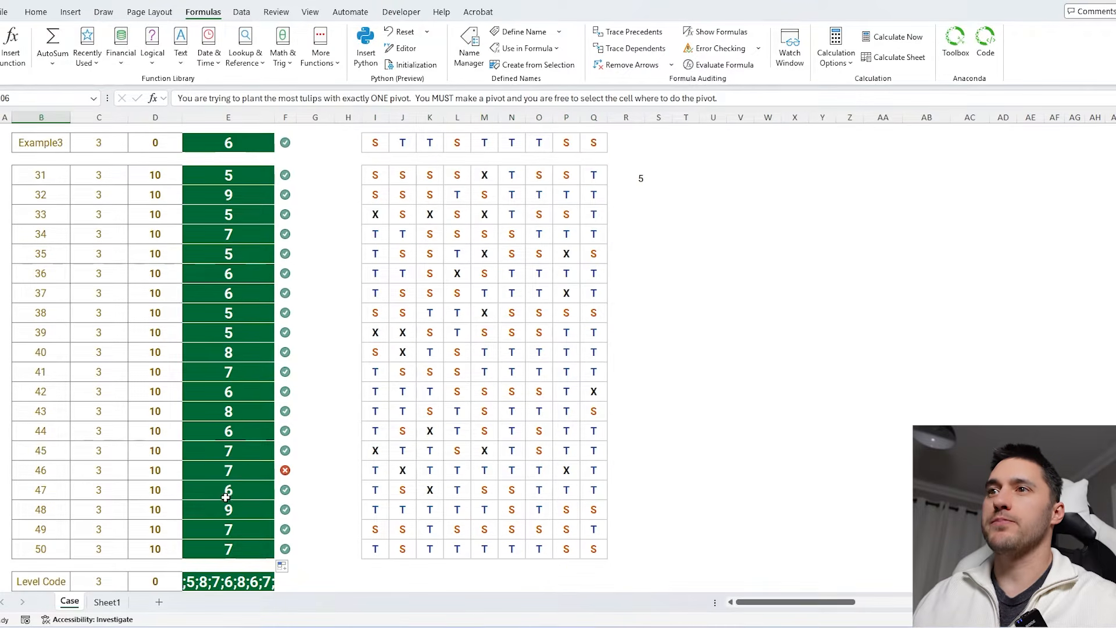
double_click(259, 173)
scroll(314, 157, up, 2)
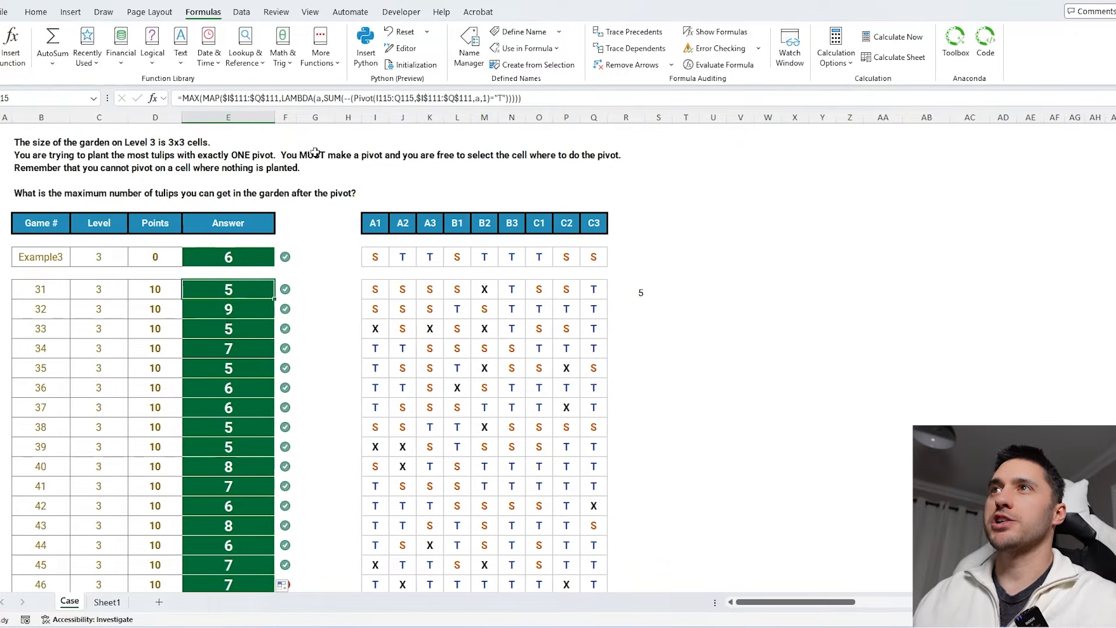
- Wrap the MAP array in FILTER($I$111:$Q$111,I115:Q115<>"X") so unplanted cells are skipped as pivots
click(323, 100)
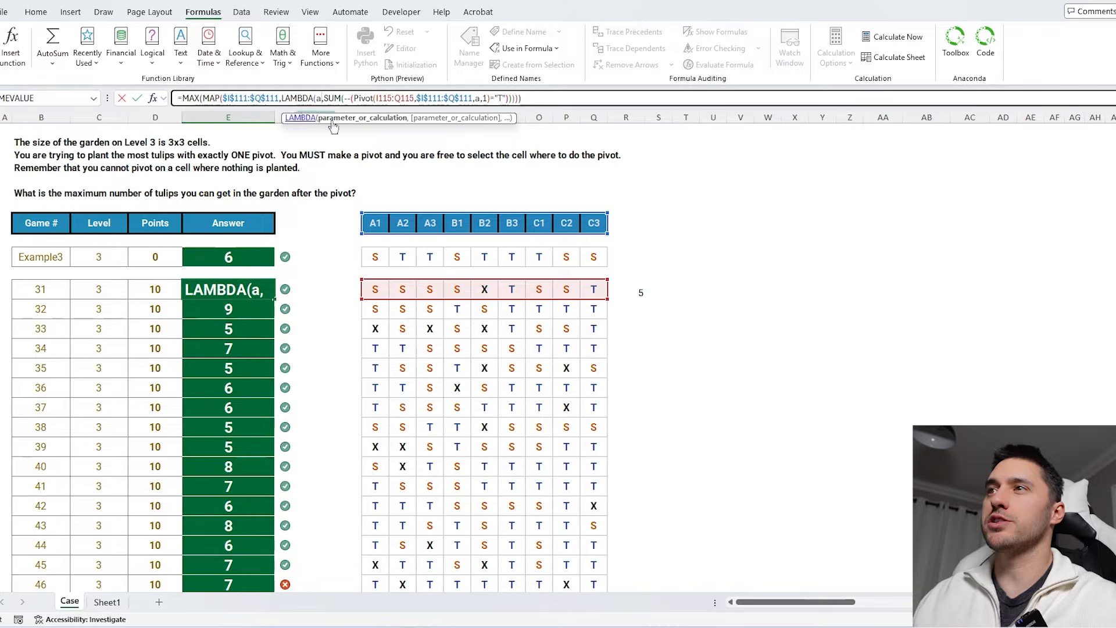
click(228, 99)
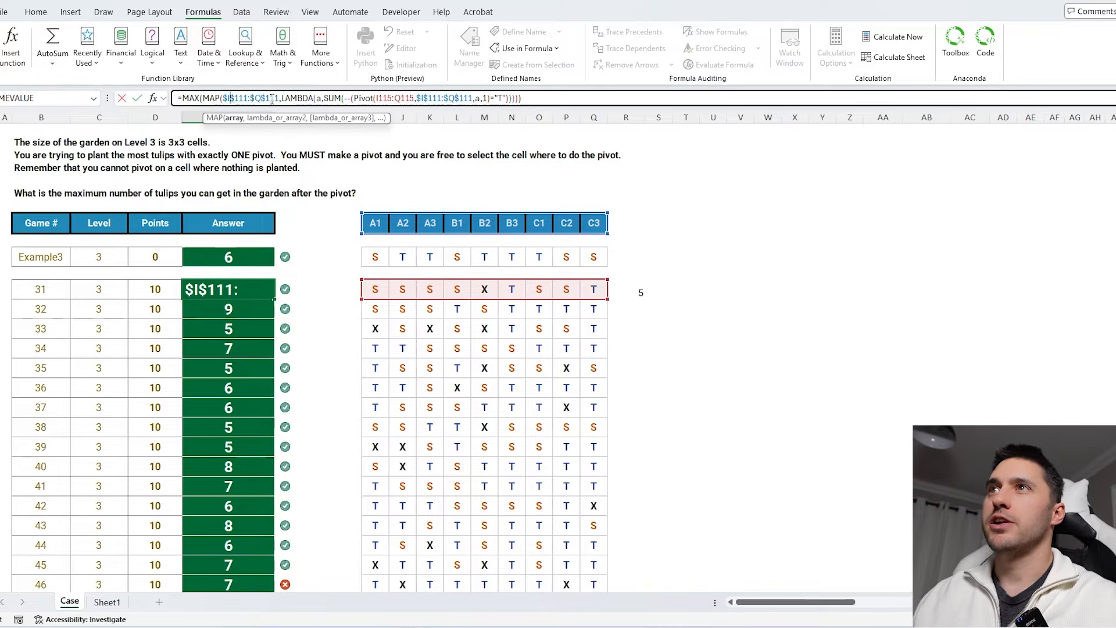
drag(275, 99, 224, 98)
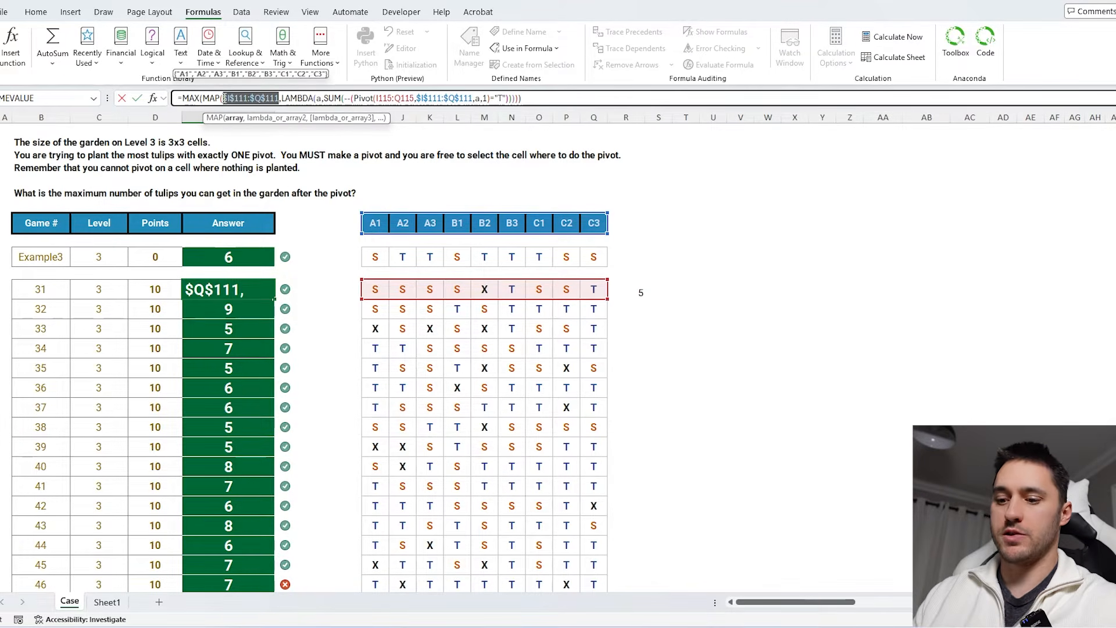
text(filt)
key(Tab)
drag(594, 223, 377, 221)
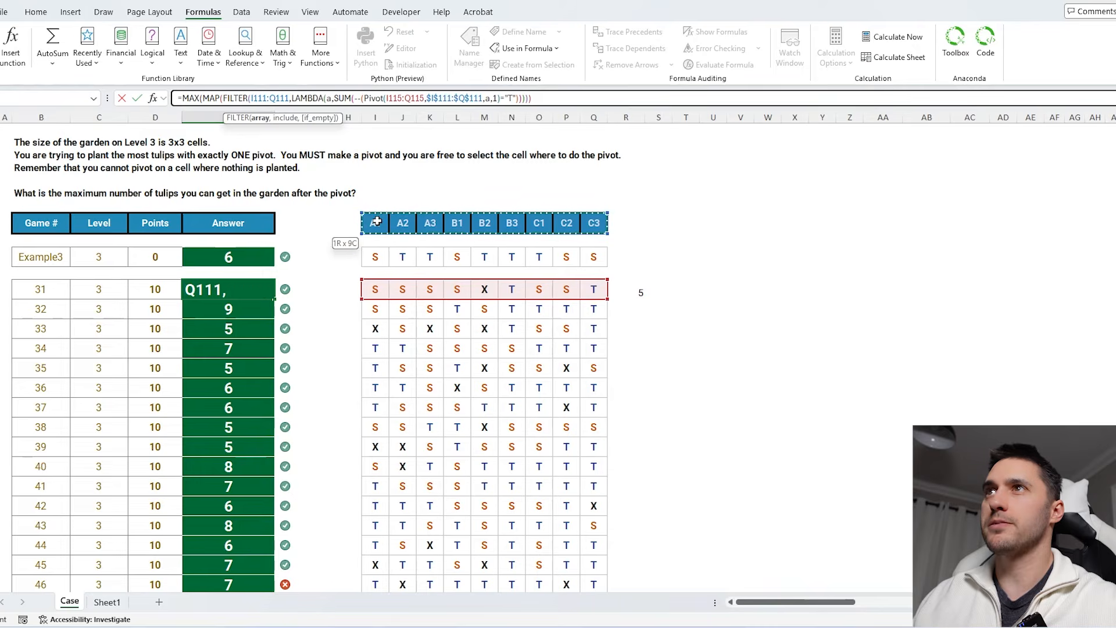
key(F4)
text(,)
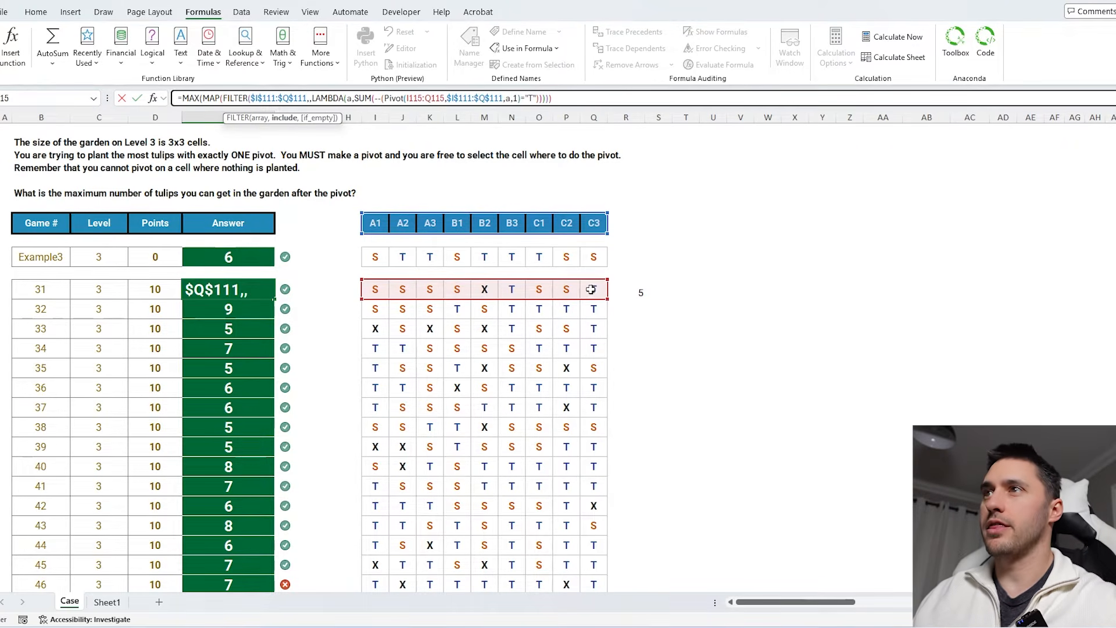
drag(591, 289, 377, 289)
text(<>)
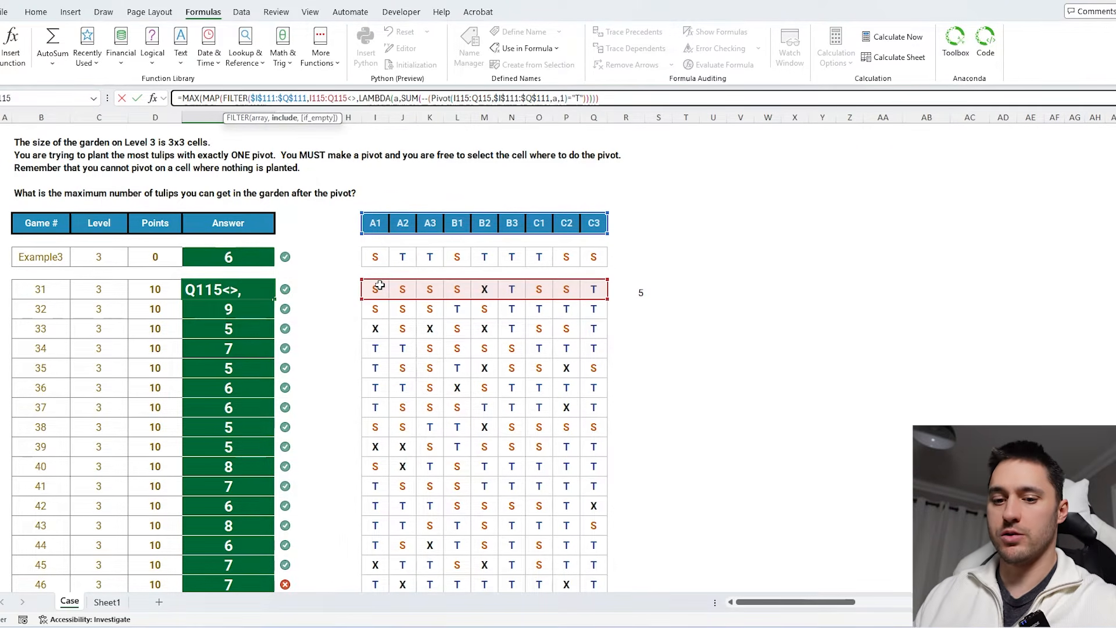
text("X"))
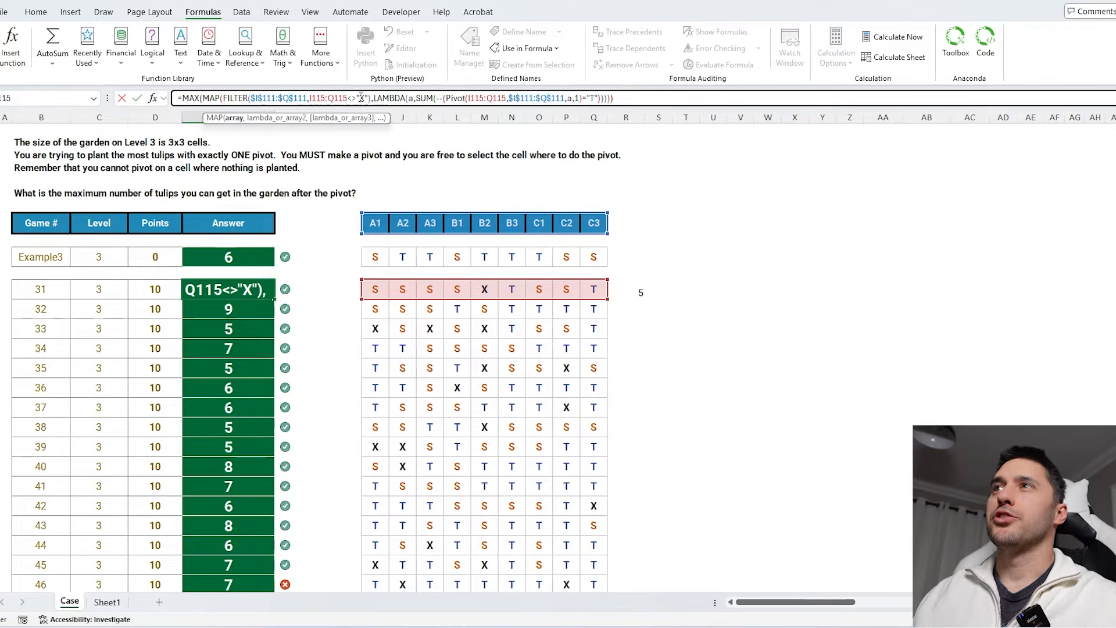
drag(374, 98, 223, 97)
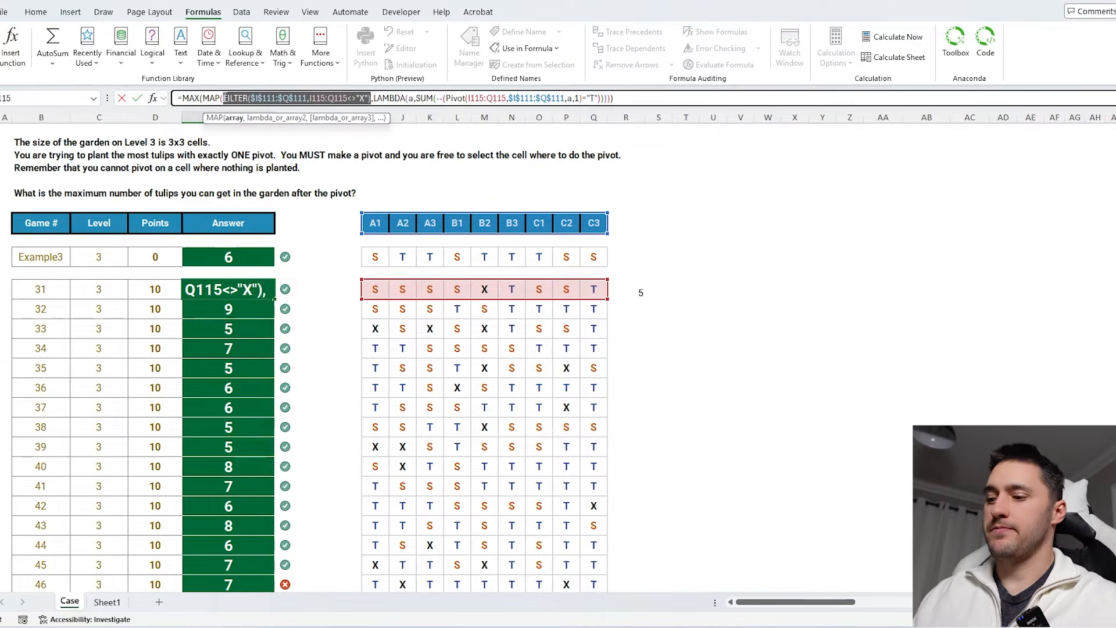
key(Return)
- Refill the updated answer formula down through game 50
click(265, 286)
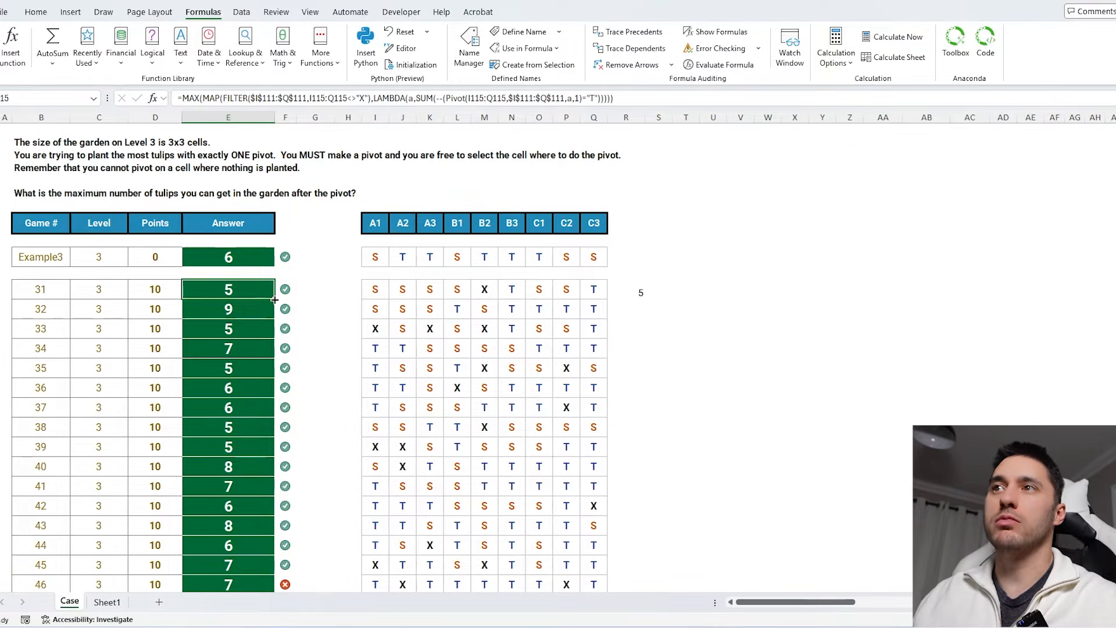
double_click(274, 299)
scroll(357, 288, down, 8)
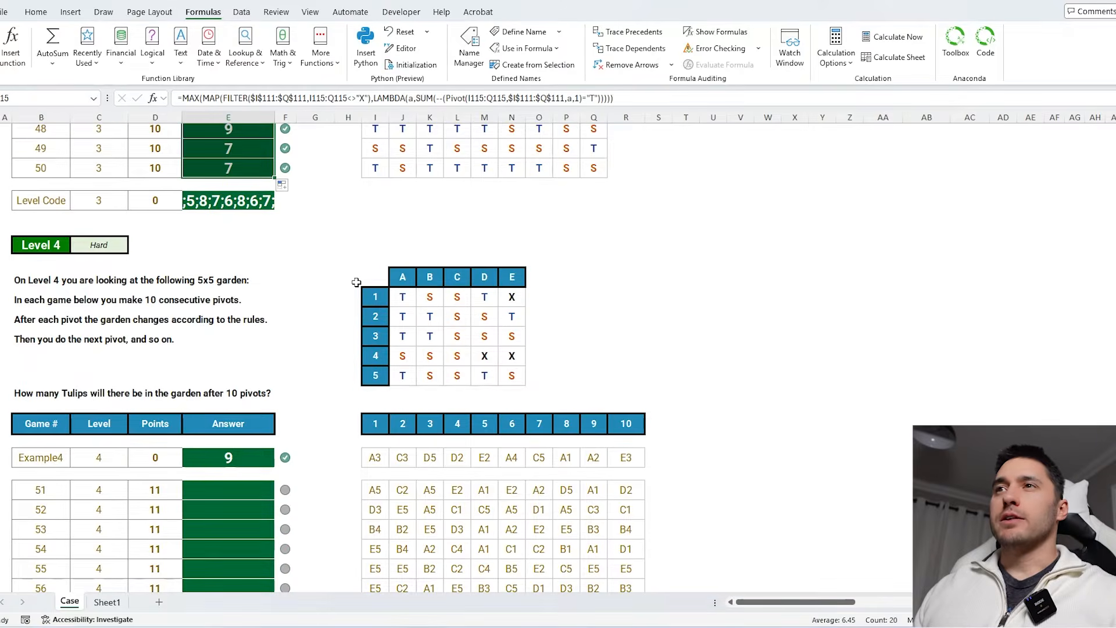
- Examine the Level 4 5x5 garden and its rules for ten consecutive pivots
scroll(356, 282, down, 2)
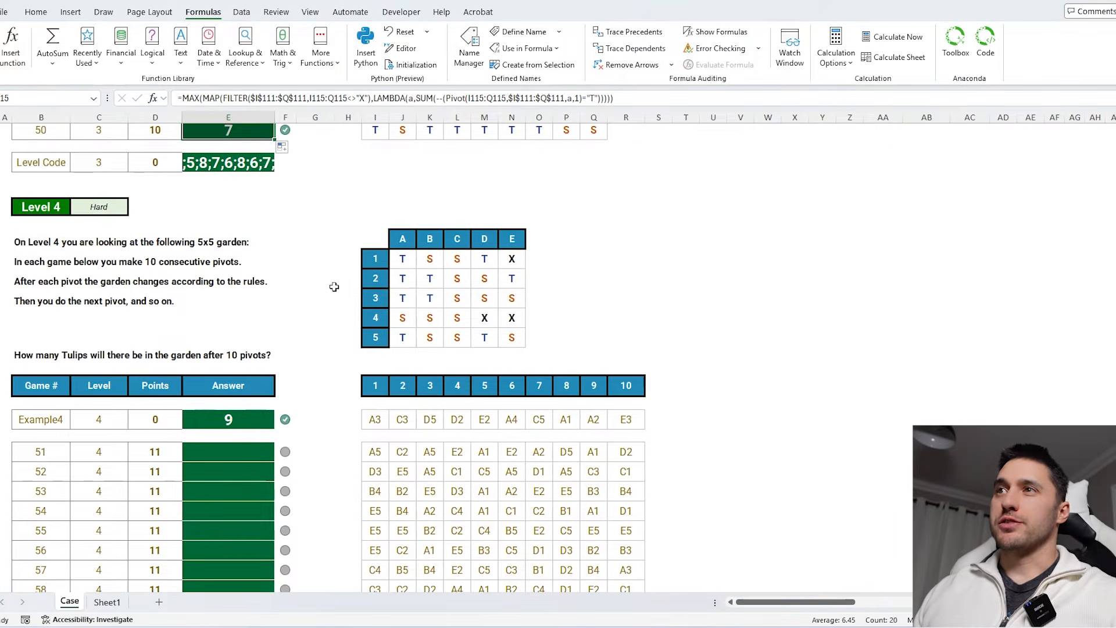
click(334, 287)
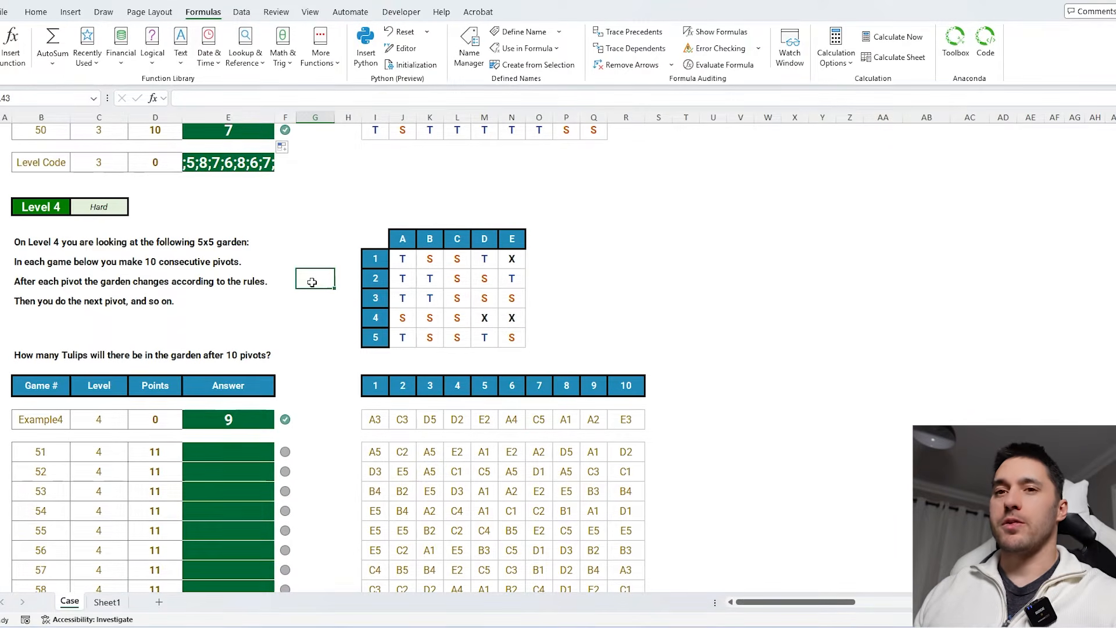
scroll(253, 208, up, 5)
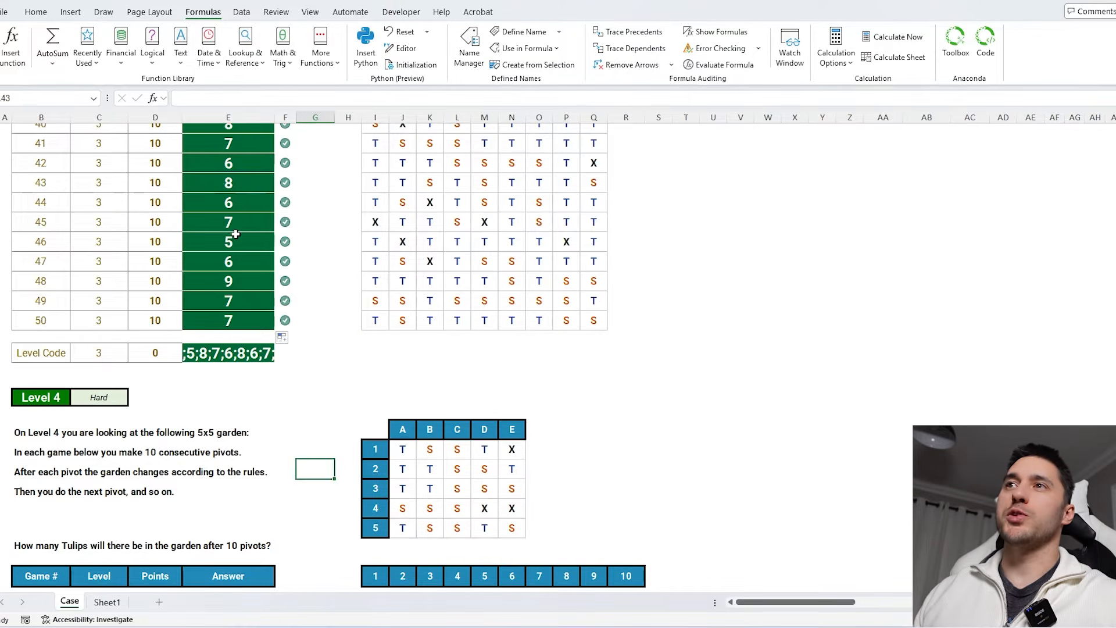
click(234, 239)
scroll(454, 326, down, 4)
click(345, 369)
scroll(354, 349, down, 4)
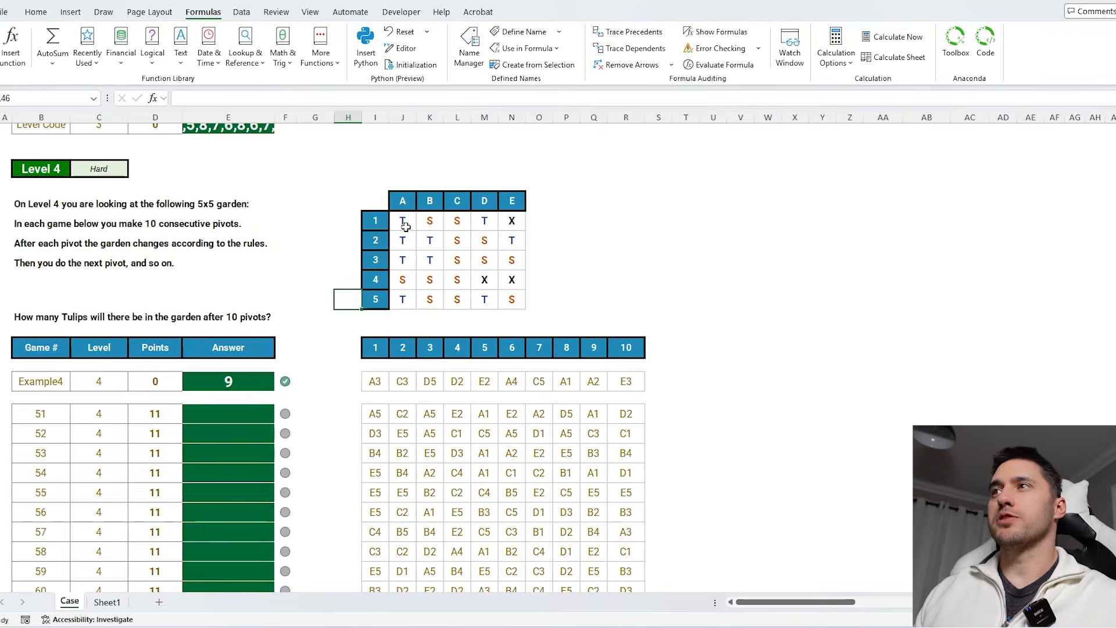
drag(406, 227, 496, 315)
drag(517, 198, 388, 297)
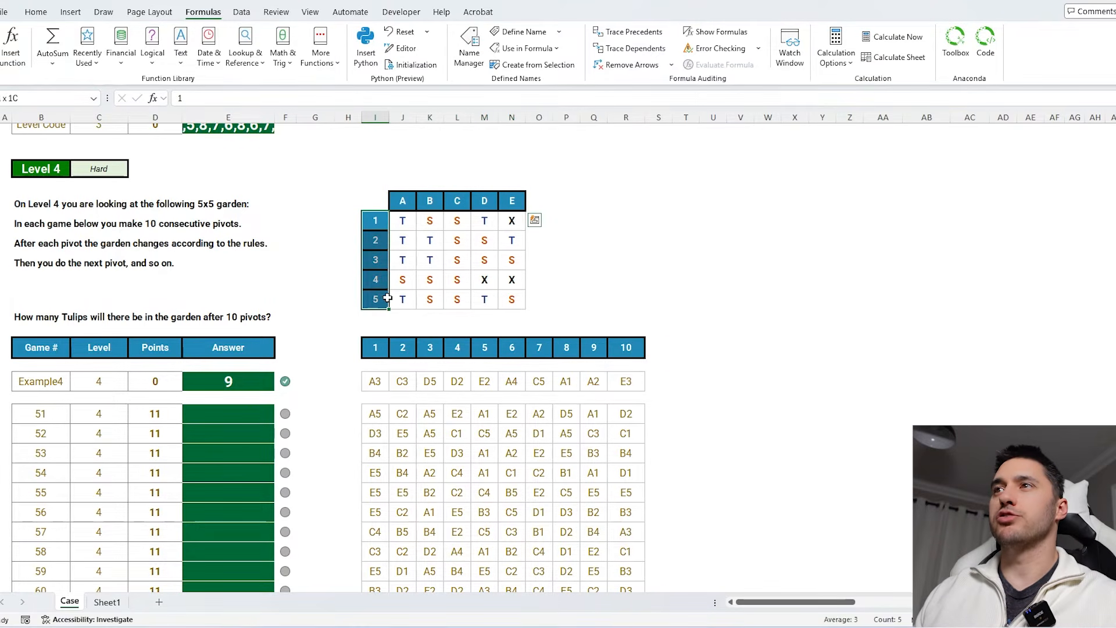
drag(376, 197, 540, 321)
click(631, 266)
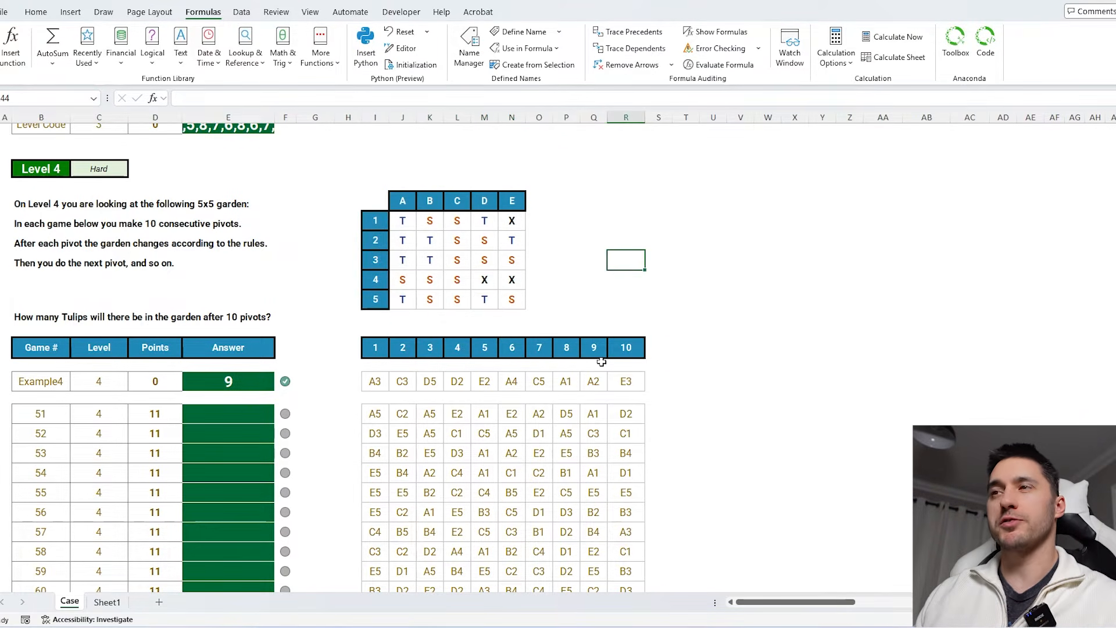
- Step through the ten pivot cells of the Example4 sequence
click(379, 381)
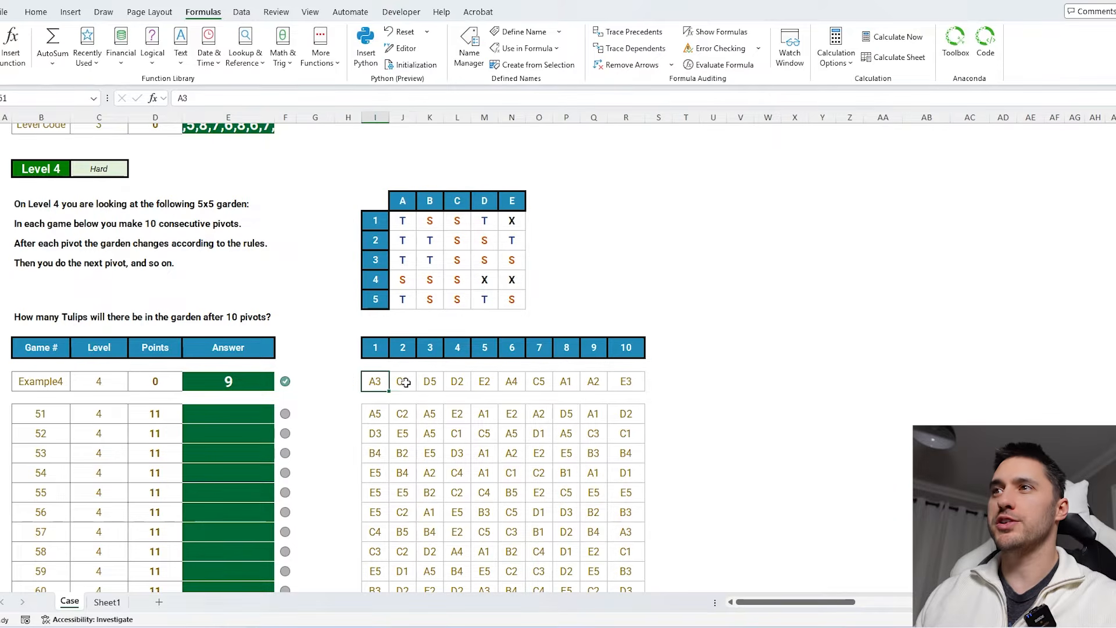
click(403, 381)
click(430, 382)
click(457, 381)
click(484, 382)
click(512, 382)
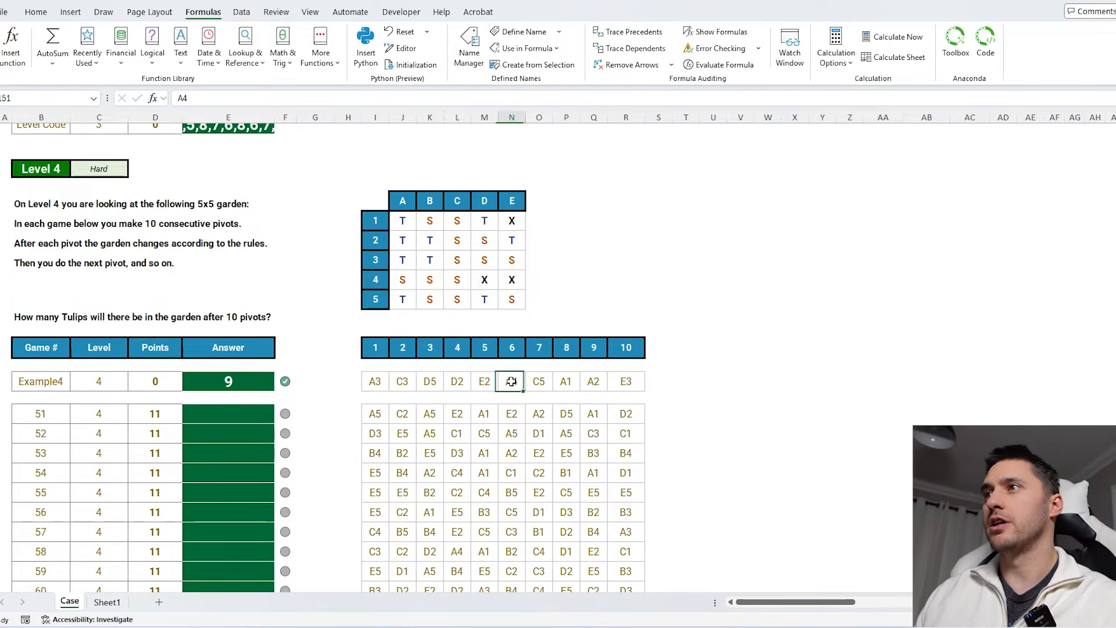
click(539, 382)
click(566, 381)
click(593, 382)
click(626, 381)
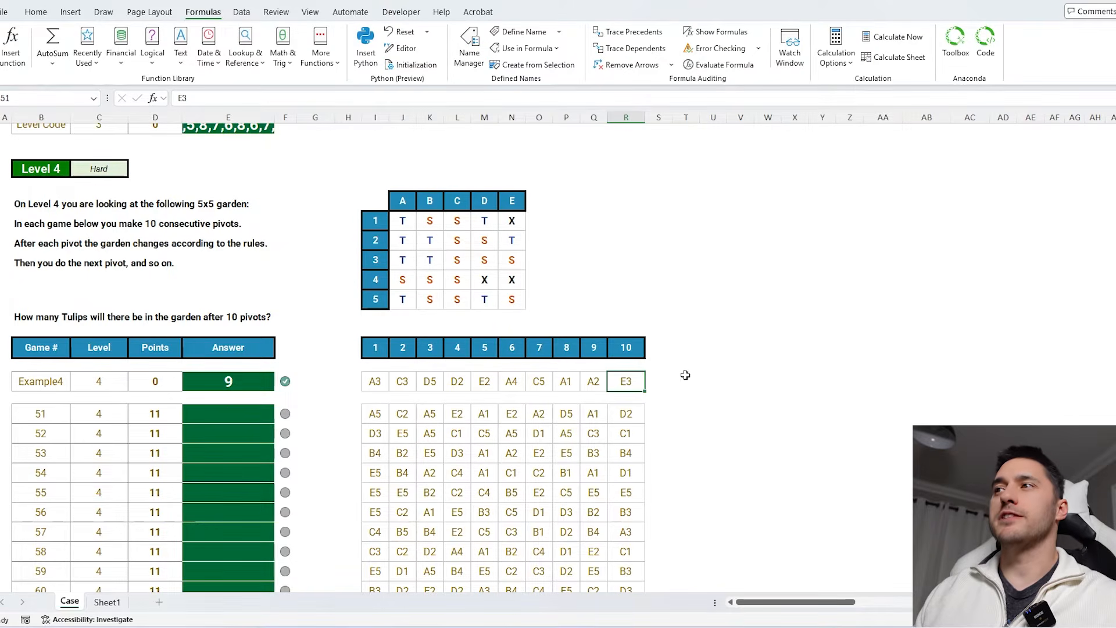
- Start a Pivot formula in S151 with TOROW(J142:N146) as the garden and TOROW(J141:N141&I142:I146) as the addresses
click(663, 382)
text(=pivo)
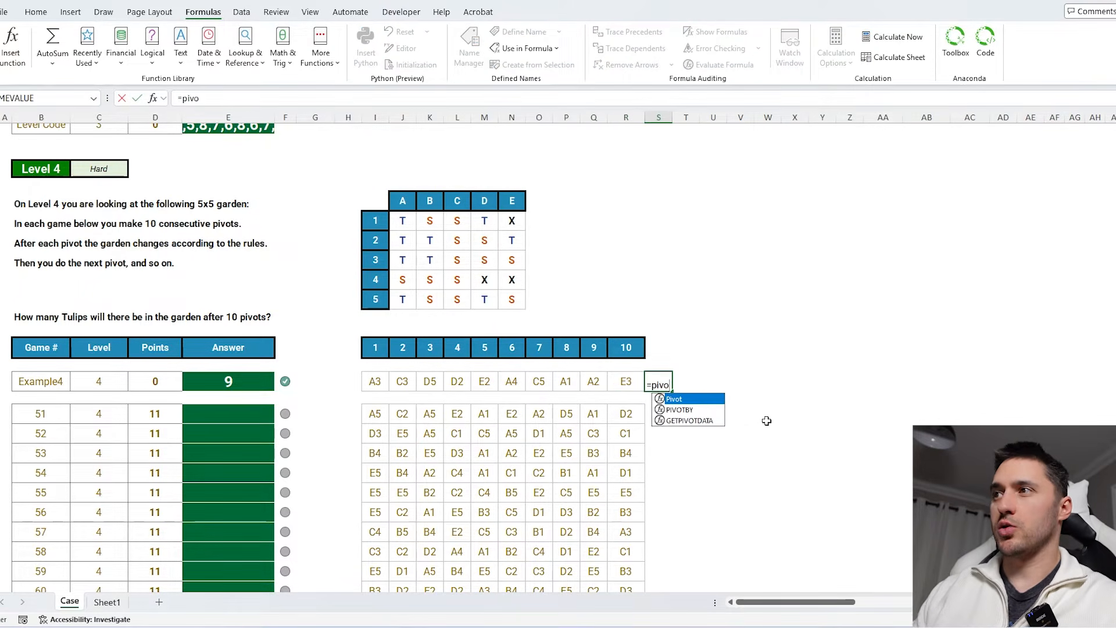
key(Tab)
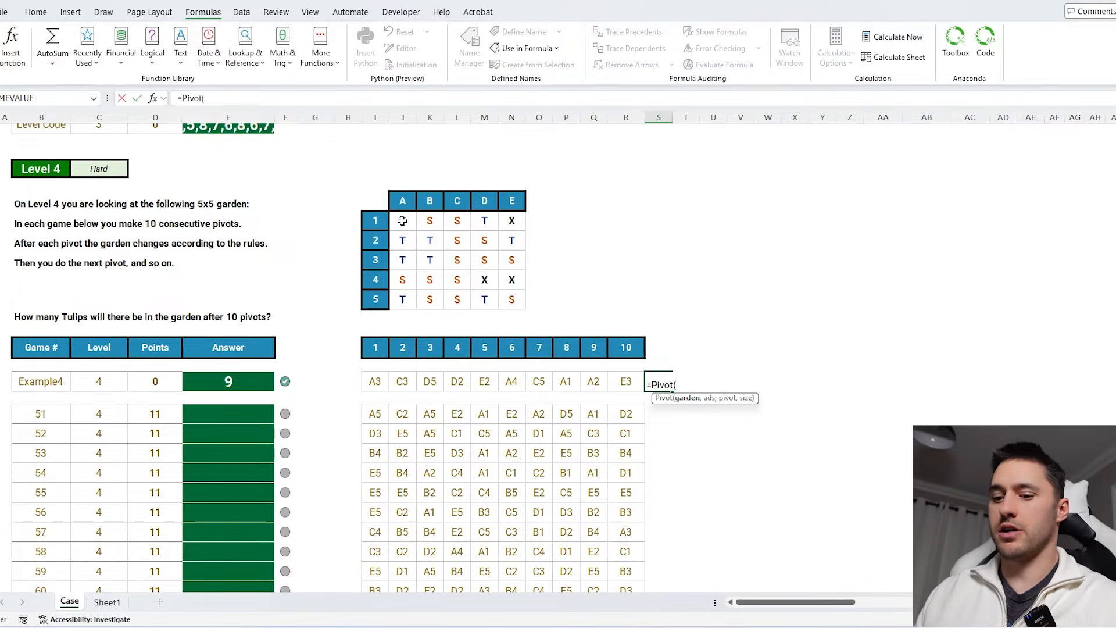
text(toro)
key(Tab)
drag(402, 220, 510, 296)
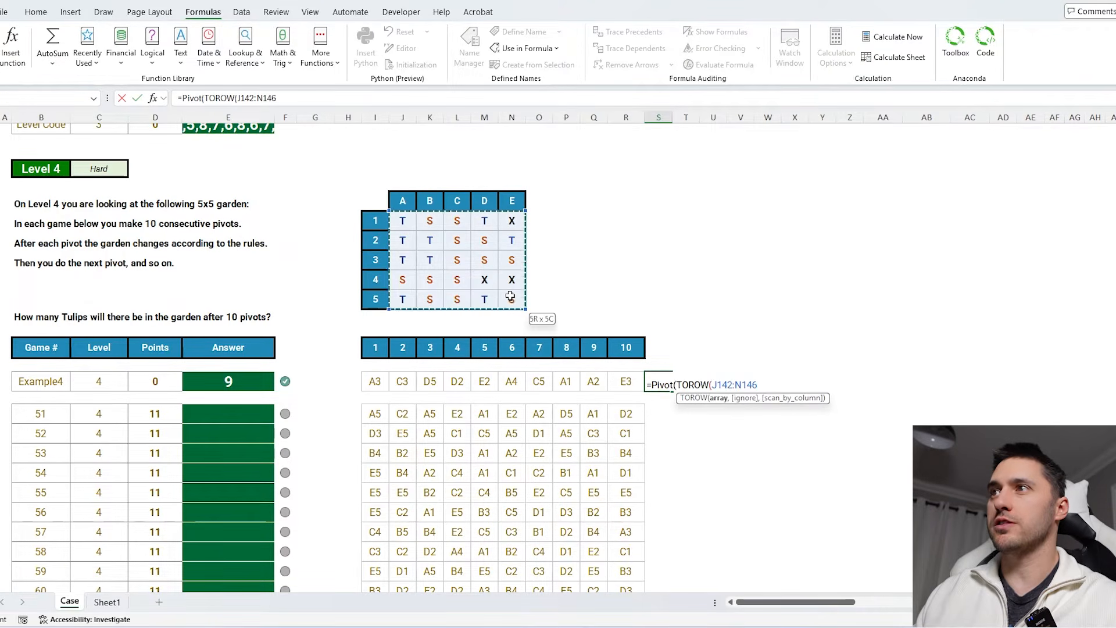
scroll(543, 268, up, 3)
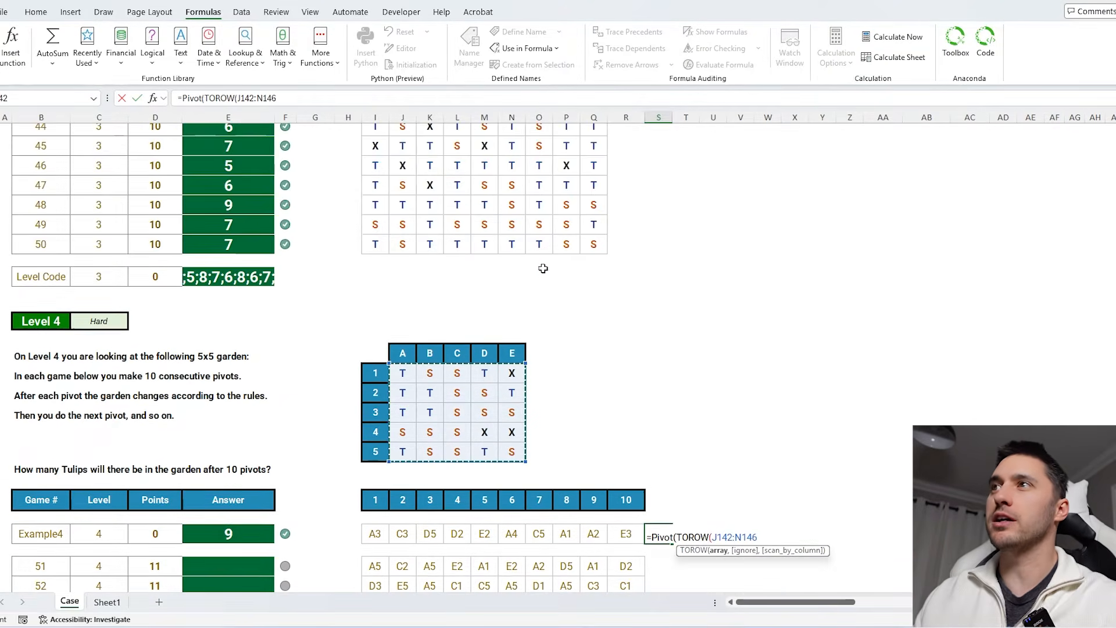
scroll(543, 268, down, 2)
text(),)
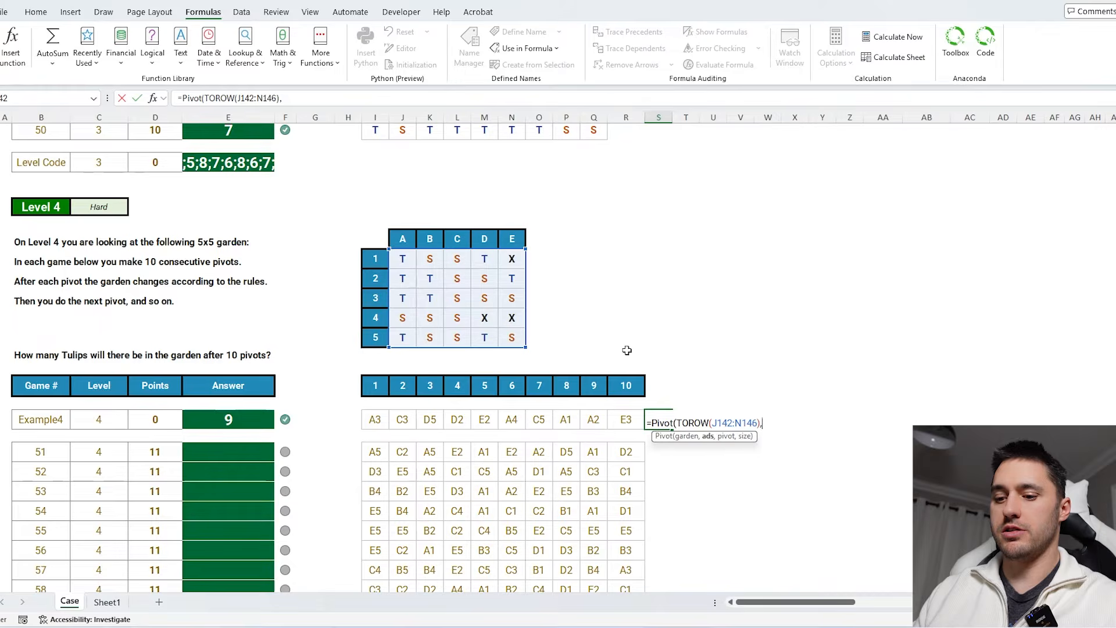
text(toro)
key(Tab)
drag(514, 235, 375, 337)
text(&)
click(375, 98)
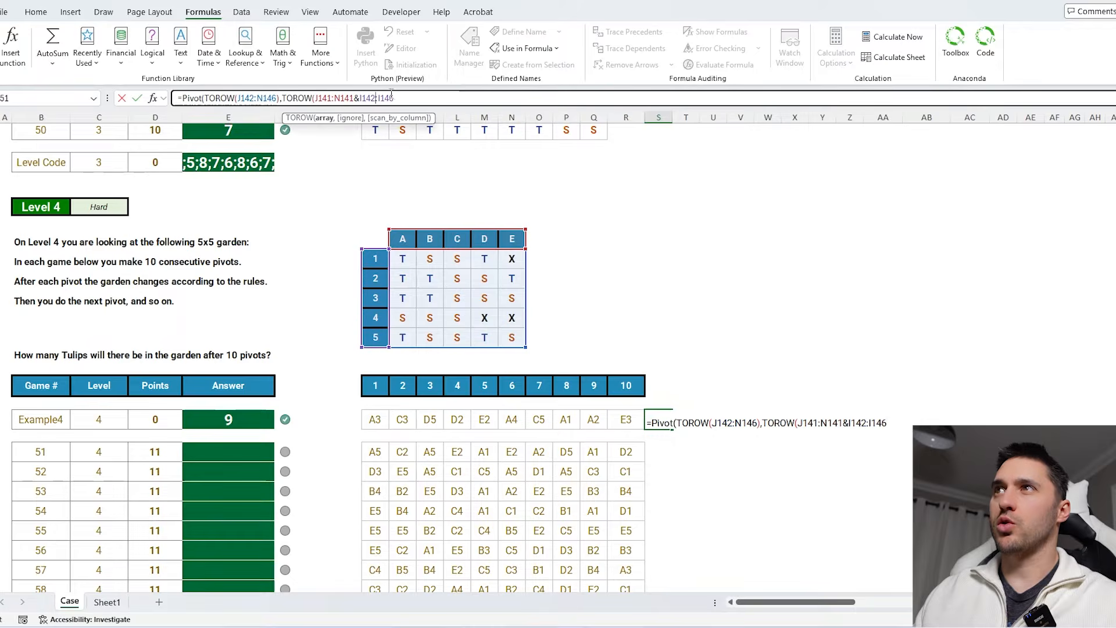
text())
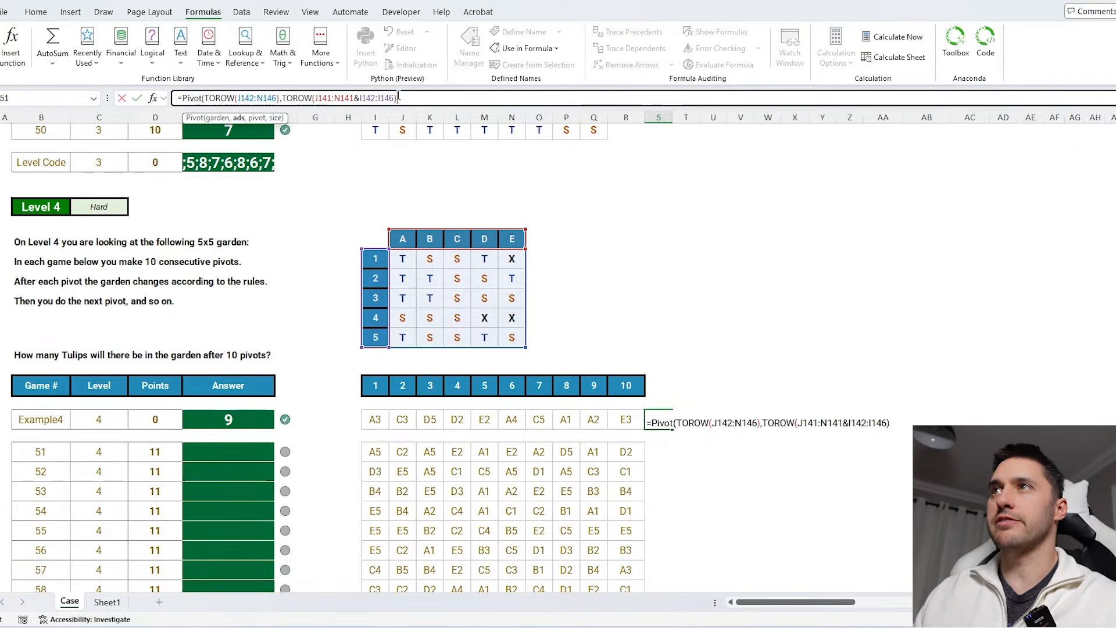
- Make the garden and address ranges in the Pivot formula absolute references
click(388, 98)
key(F4)
click(362, 98)
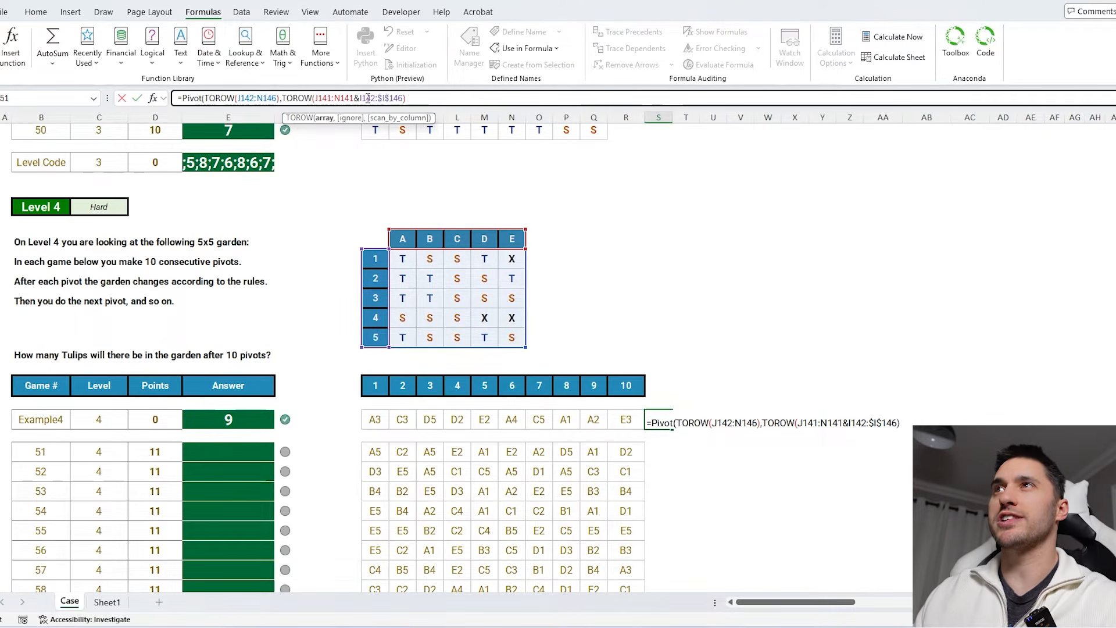
key(F4)
click(344, 97)
key(F4)
click(321, 98)
key(F4)
click(267, 98)
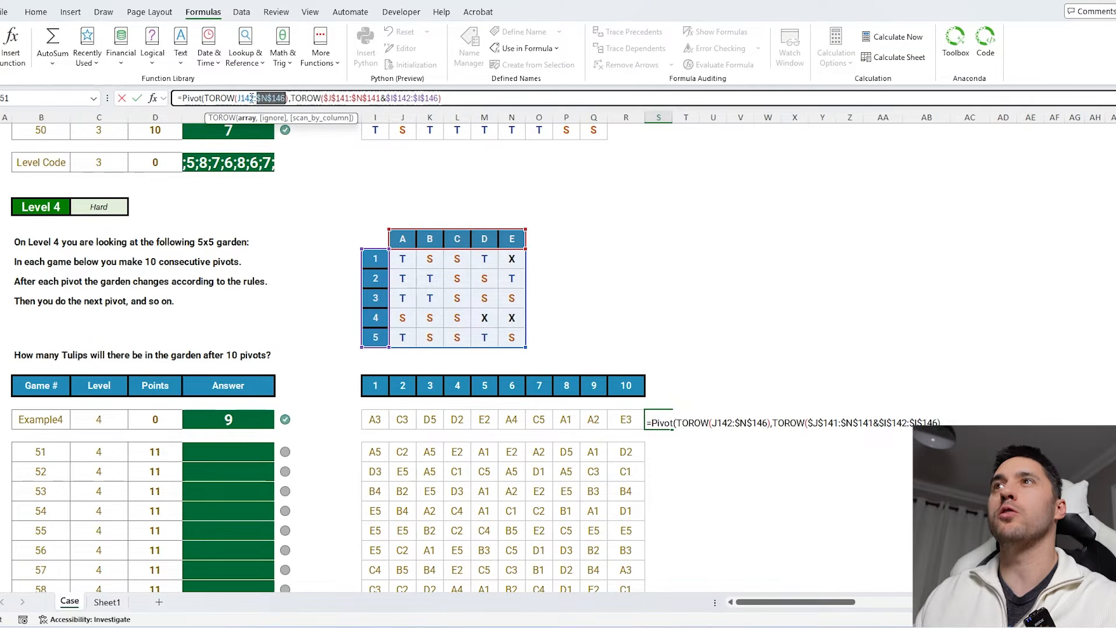
key(F4)
- Add I151 as the pivot and 1 as the size, then enter the Pivot formula
click(473, 98)
text(,)
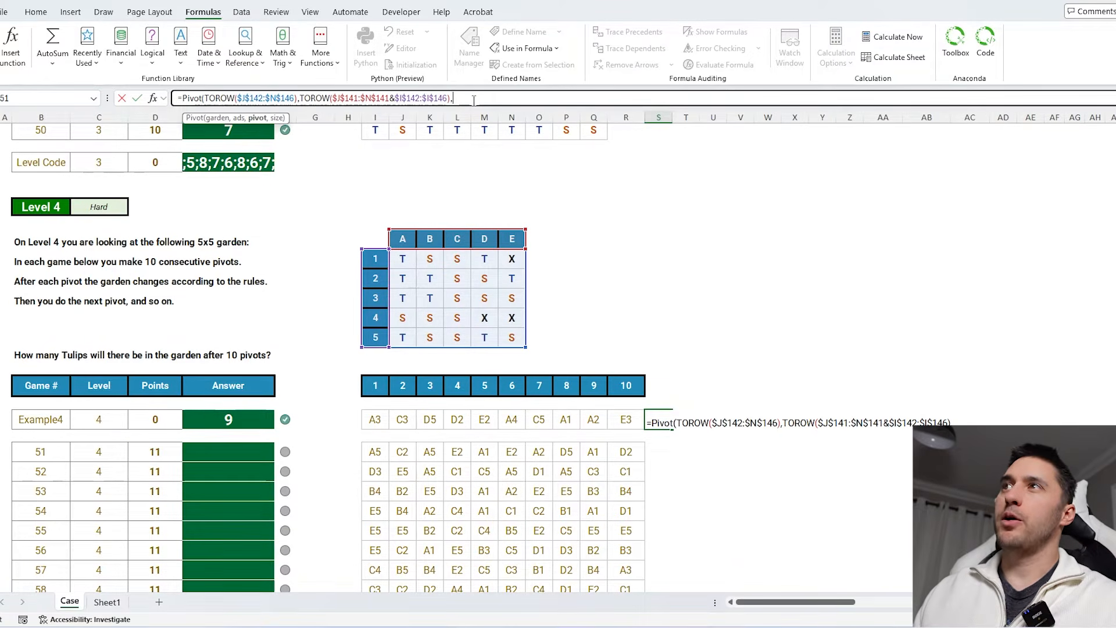
click(375, 418)
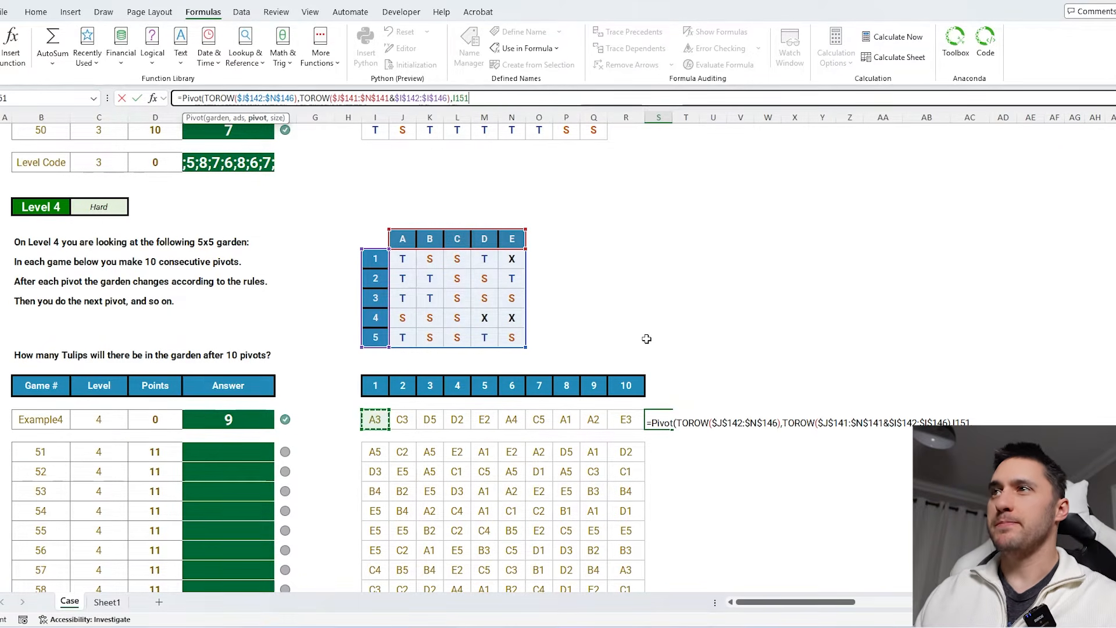
text(,1)
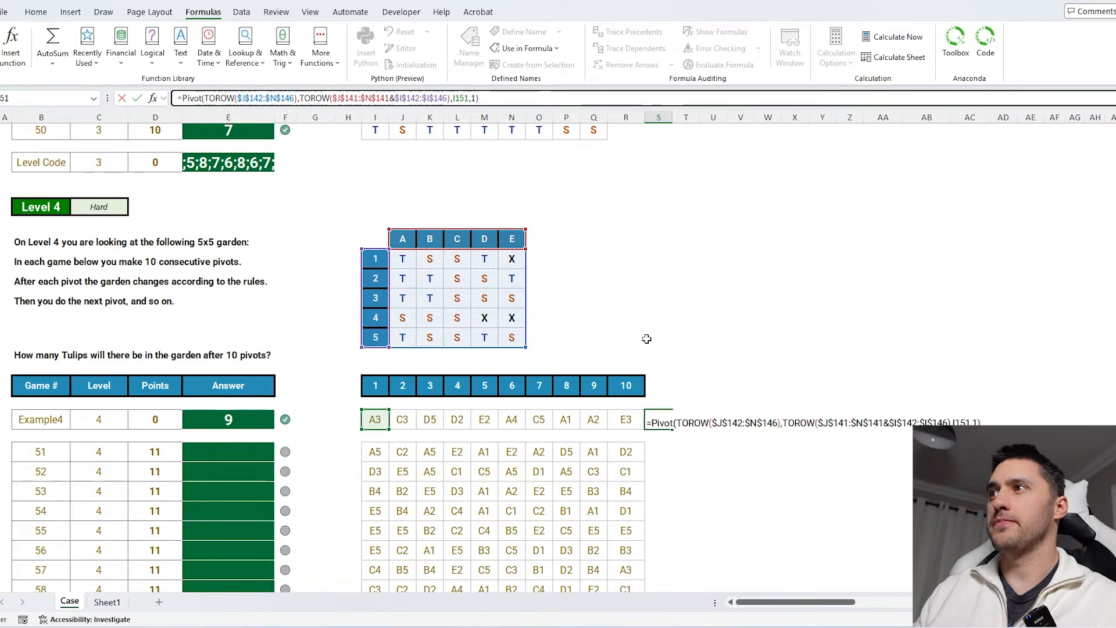
key(ctrl+Return)
scroll(656, 372, down, 1)
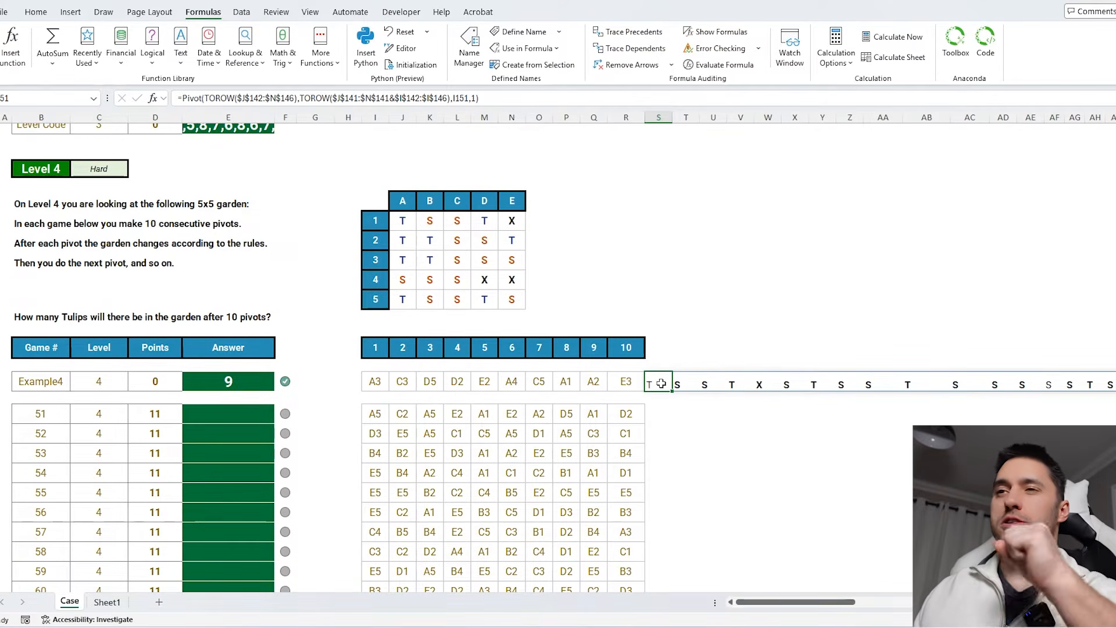
- Wrap the Pivot call in REDUCE with TOROW($J$142:$N$146) as initial value and I151:R151 as the array
click(473, 98)
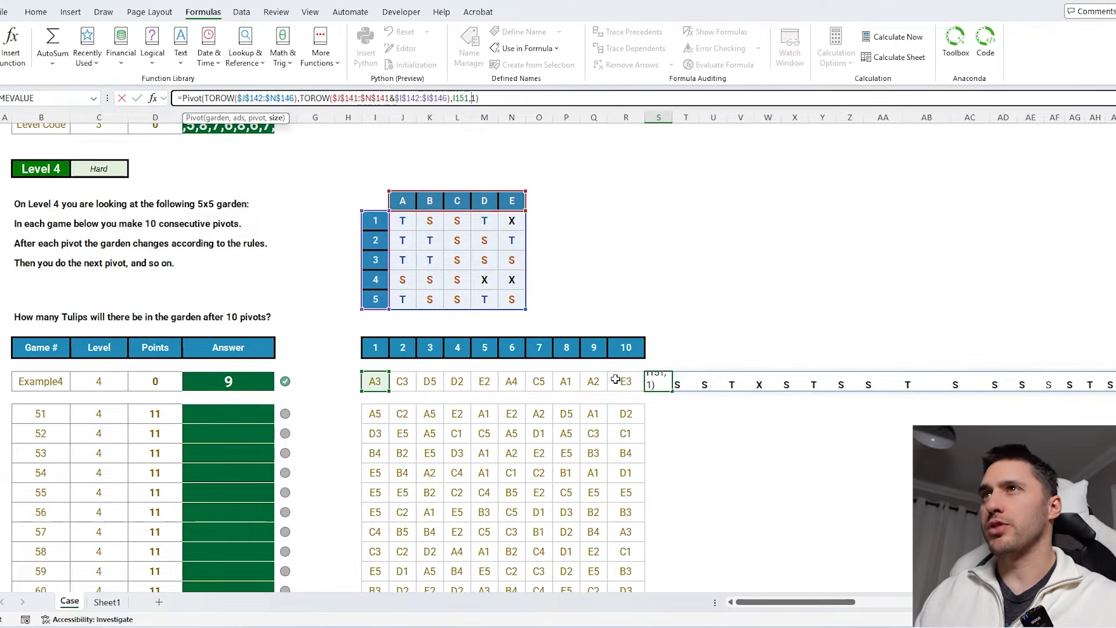
click(182, 97)
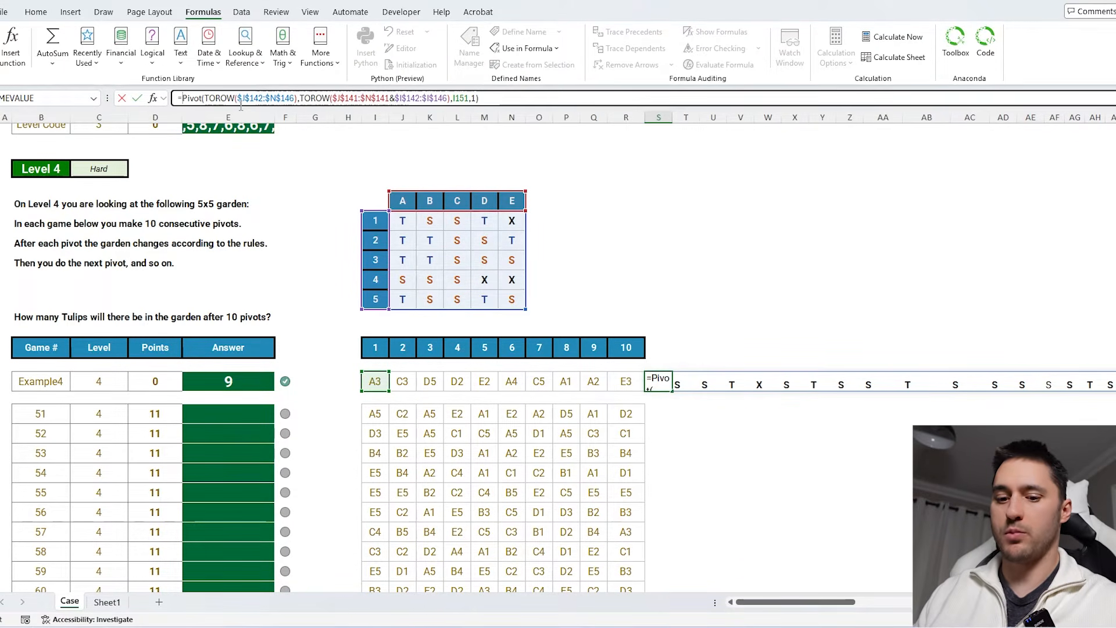
text(REDUCE()
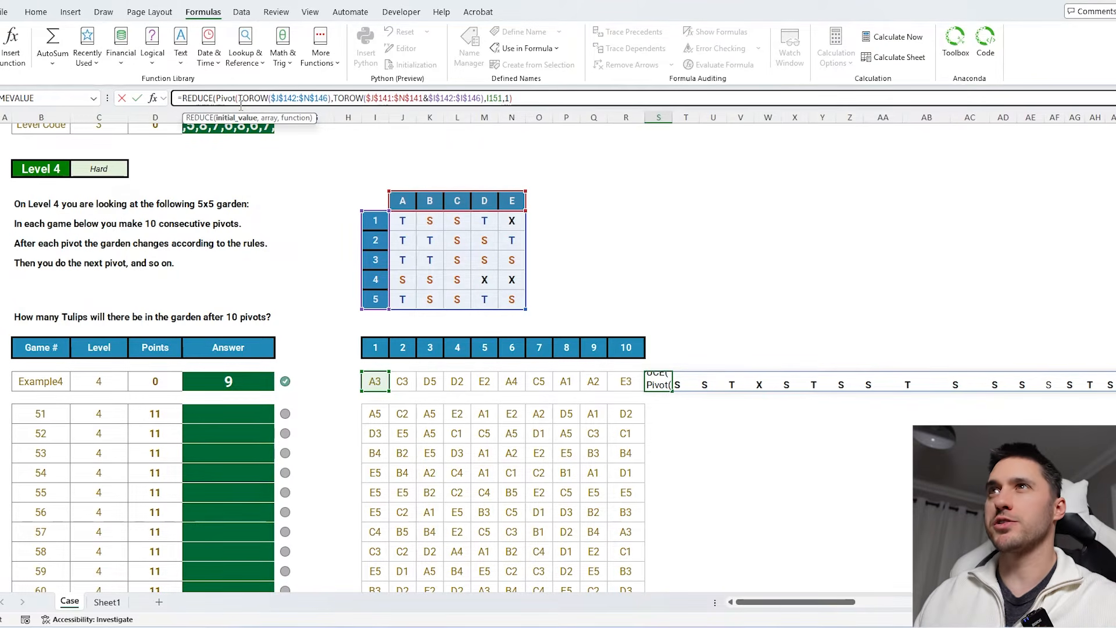
drag(330, 99, 240, 100)
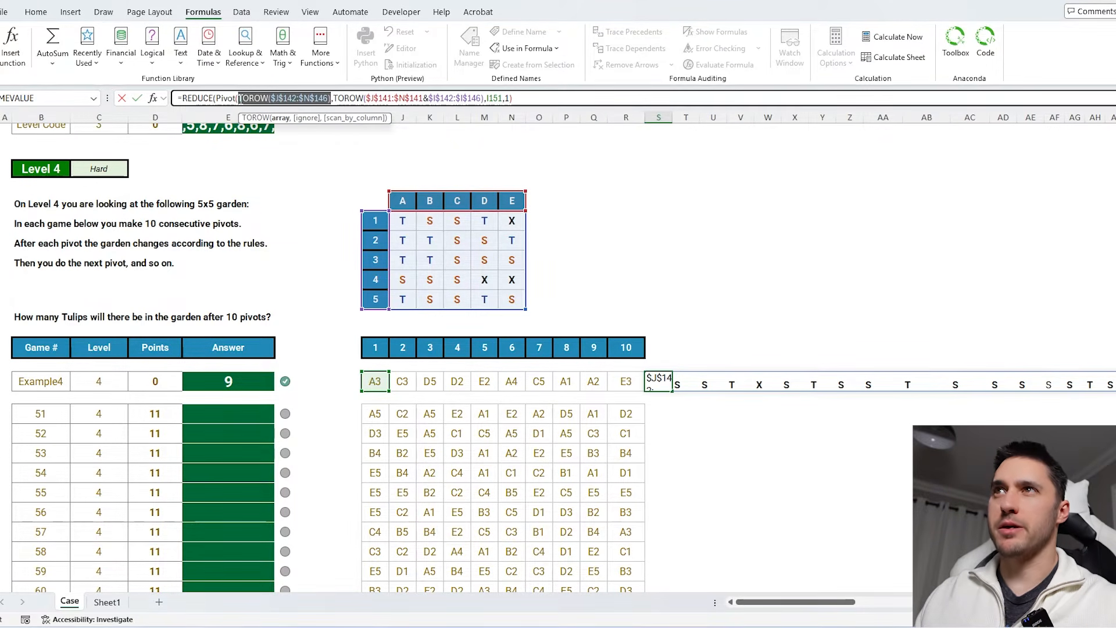
key(ctrl+c)
click(217, 98)
key(ctrl+v)
text(,)
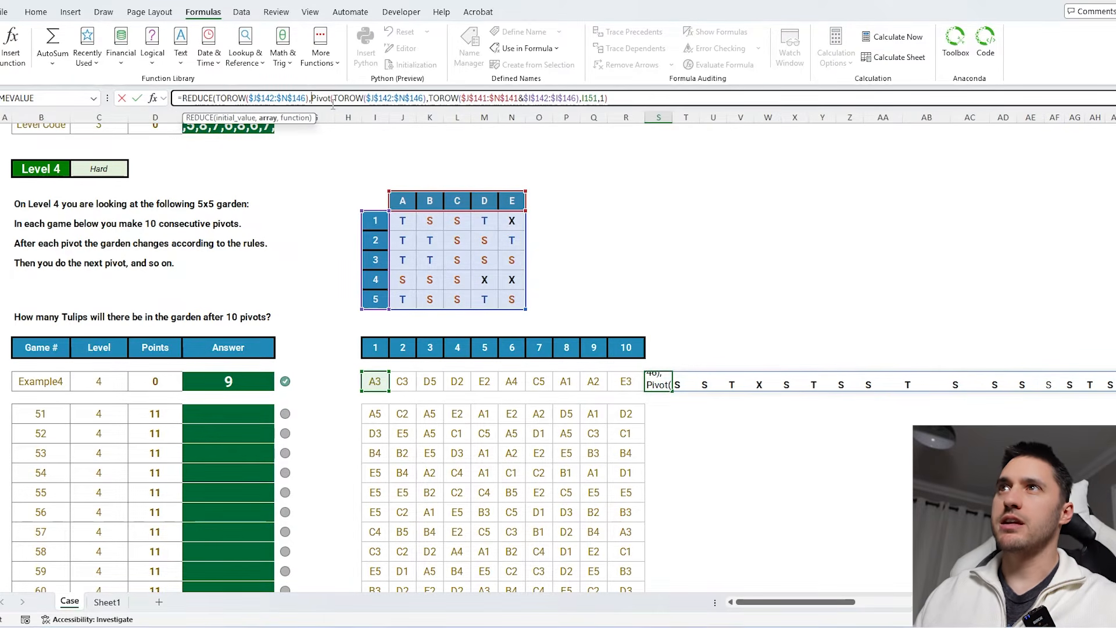
drag(375, 381, 619, 381)
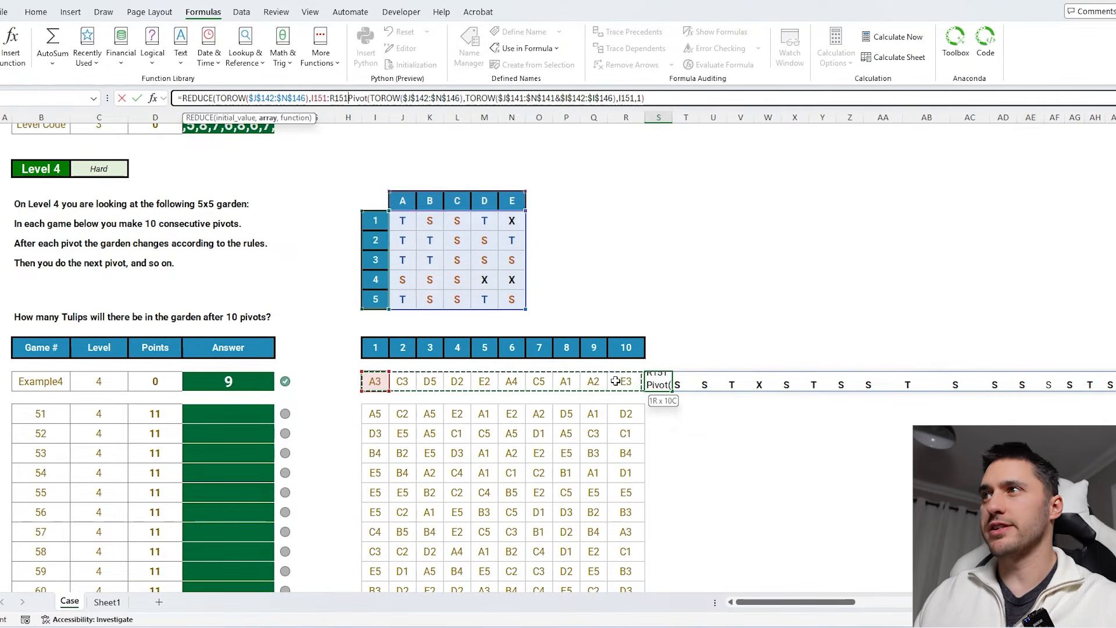
text(,)
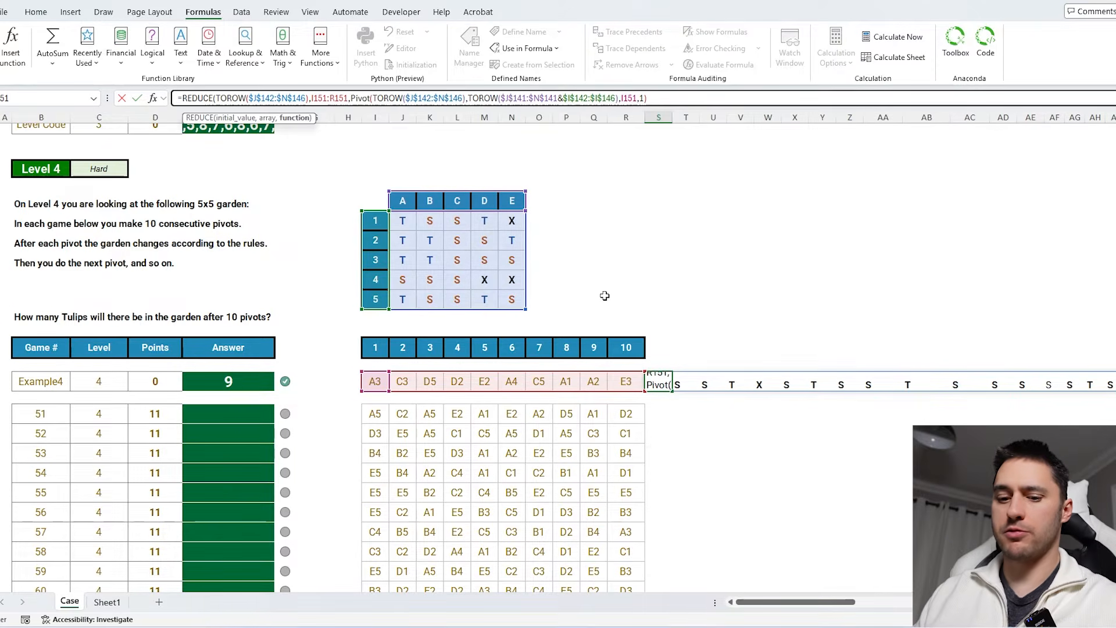
text(LAMBDA()
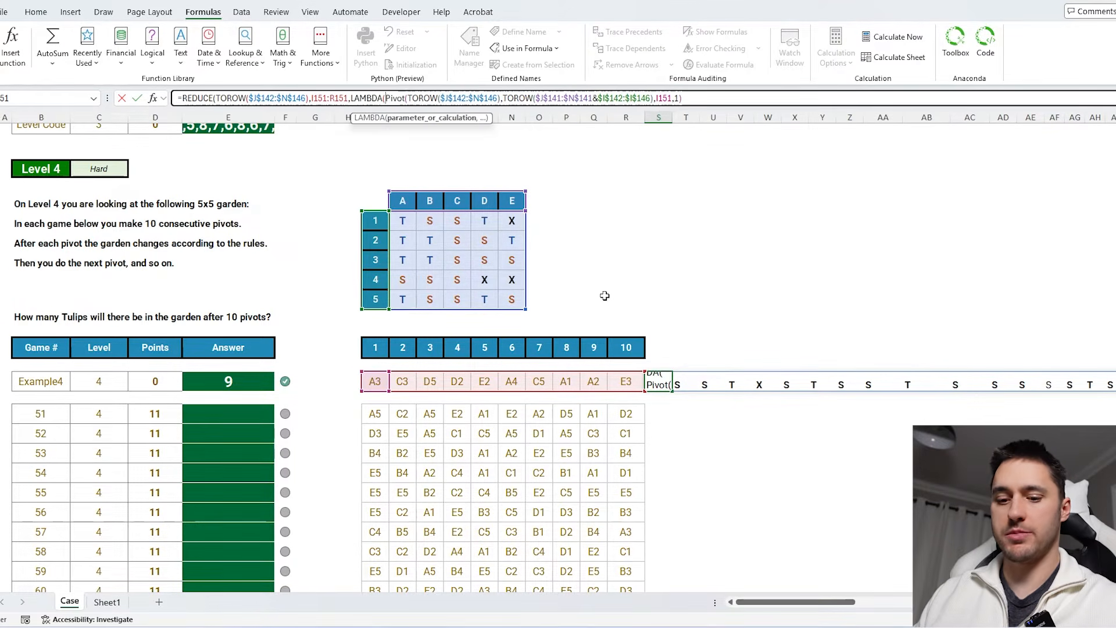
text(a,v,)
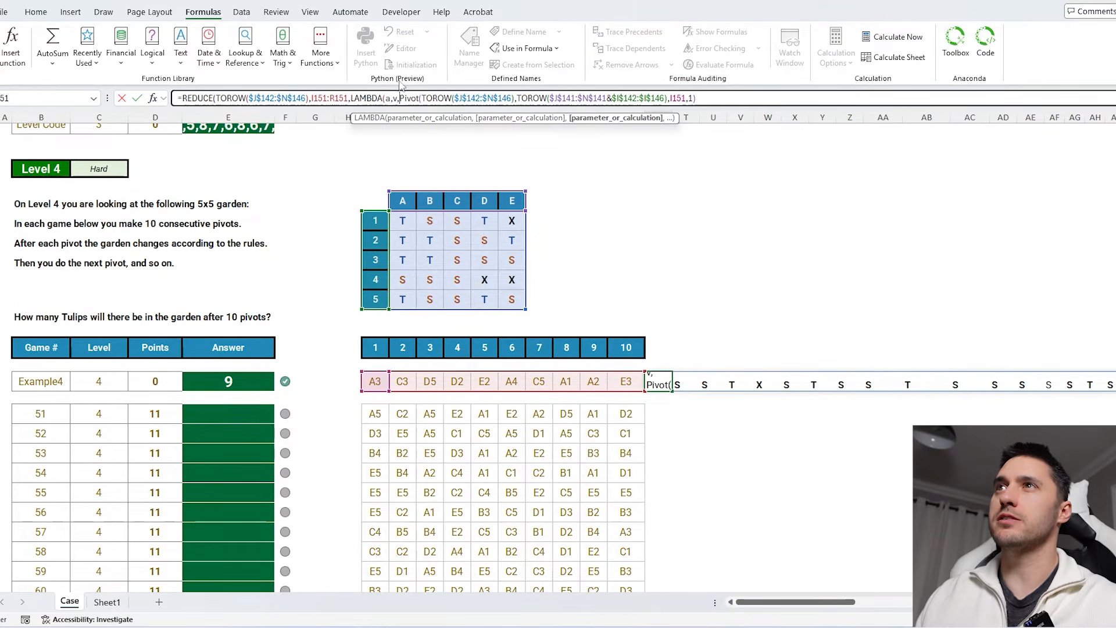
- Turn Pivot into LAMBDA(a,v,…) using a as the garden and v as the pivot, and enter the formula
drag(306, 98, 227, 97)
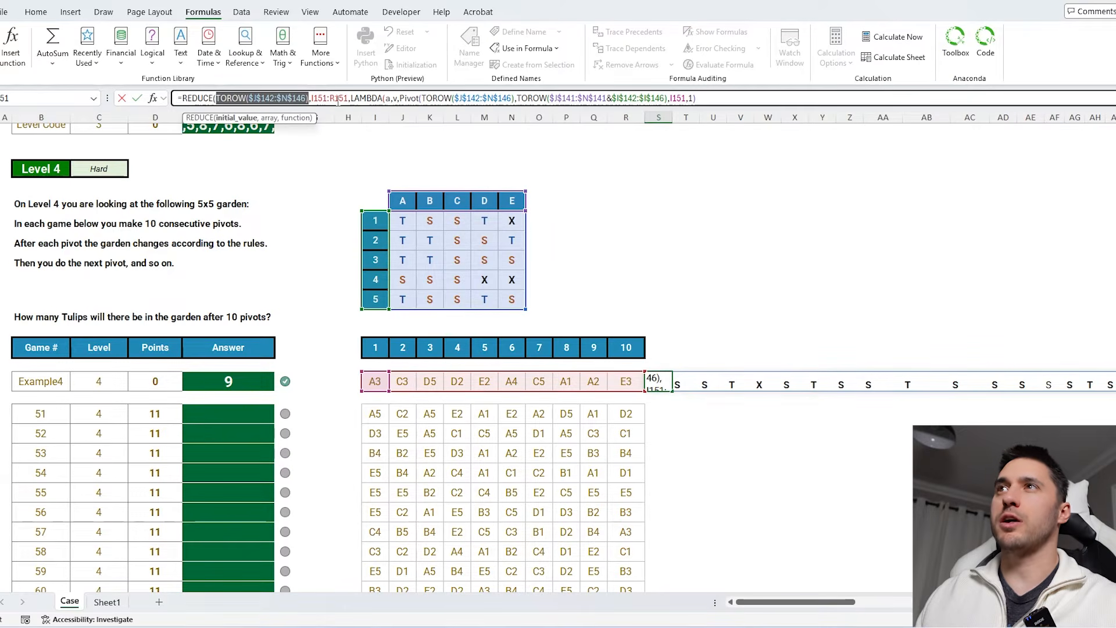
drag(347, 97, 322, 99)
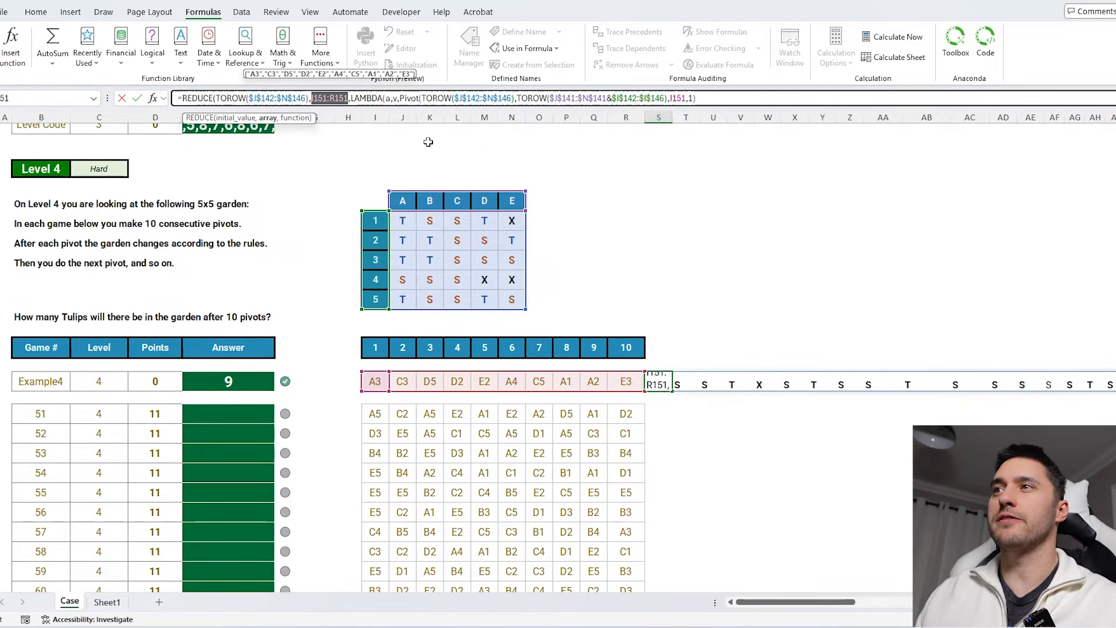
click(400, 98)
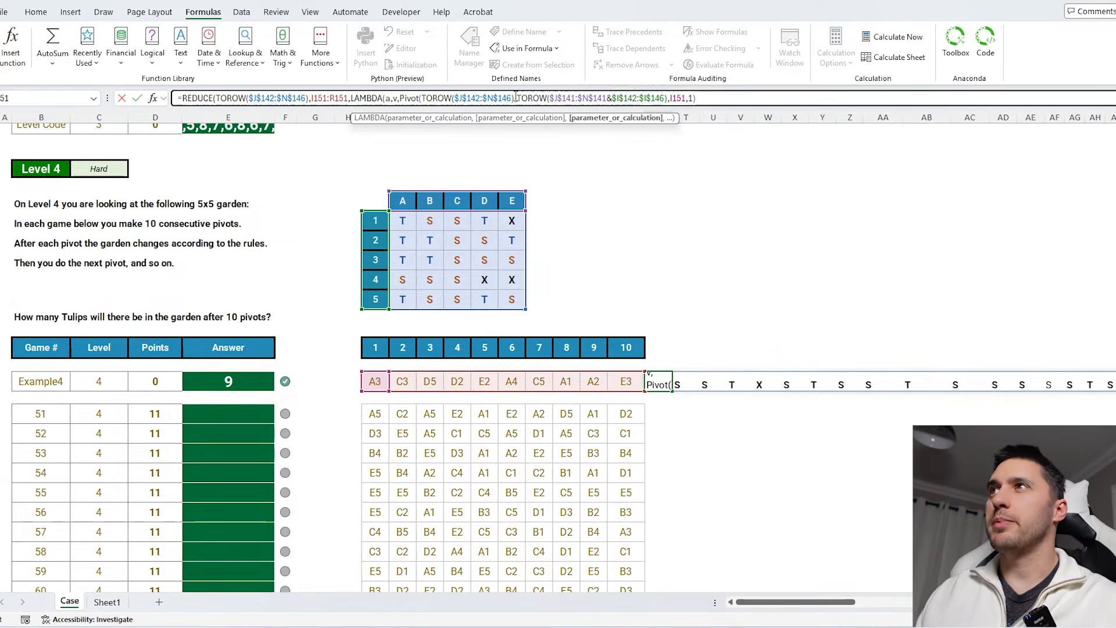
drag(515, 98, 423, 97)
text(a)
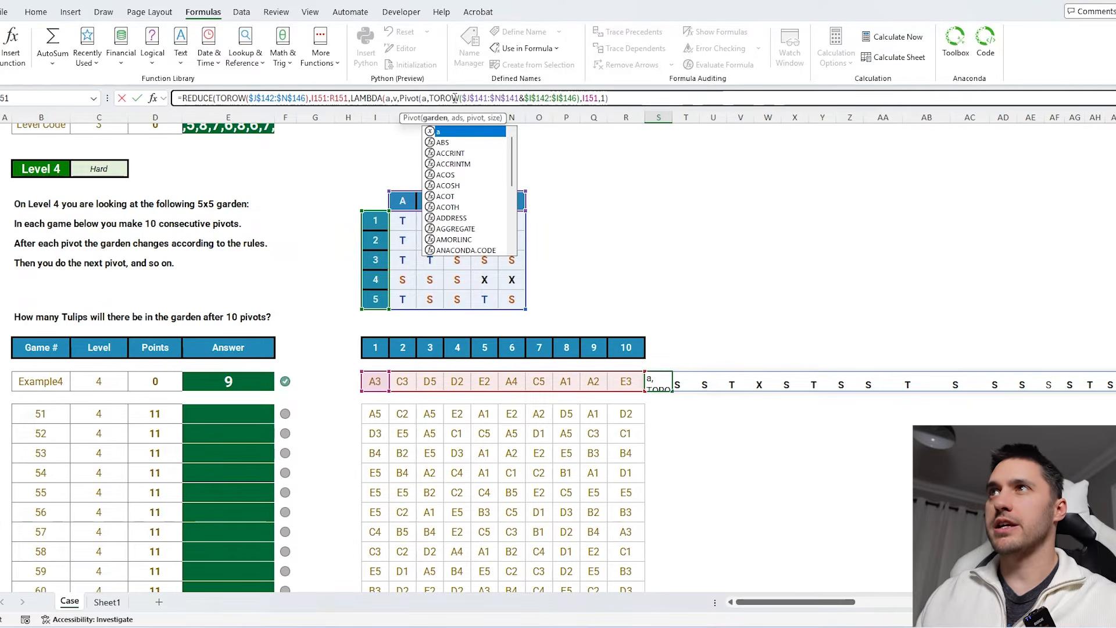
click(435, 97)
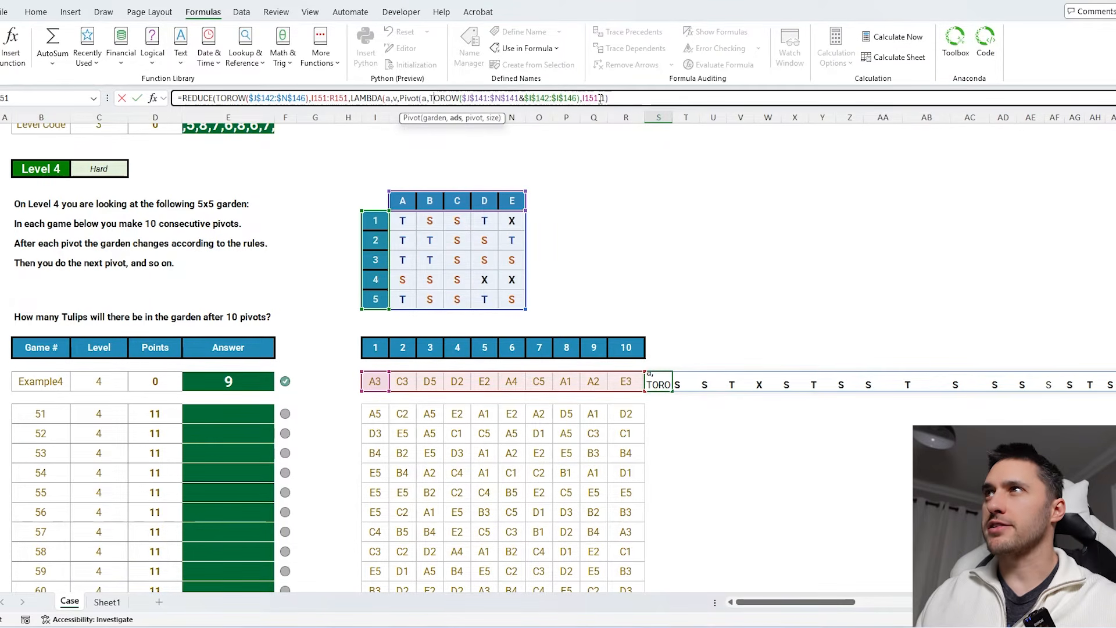
drag(600, 99, 583, 99)
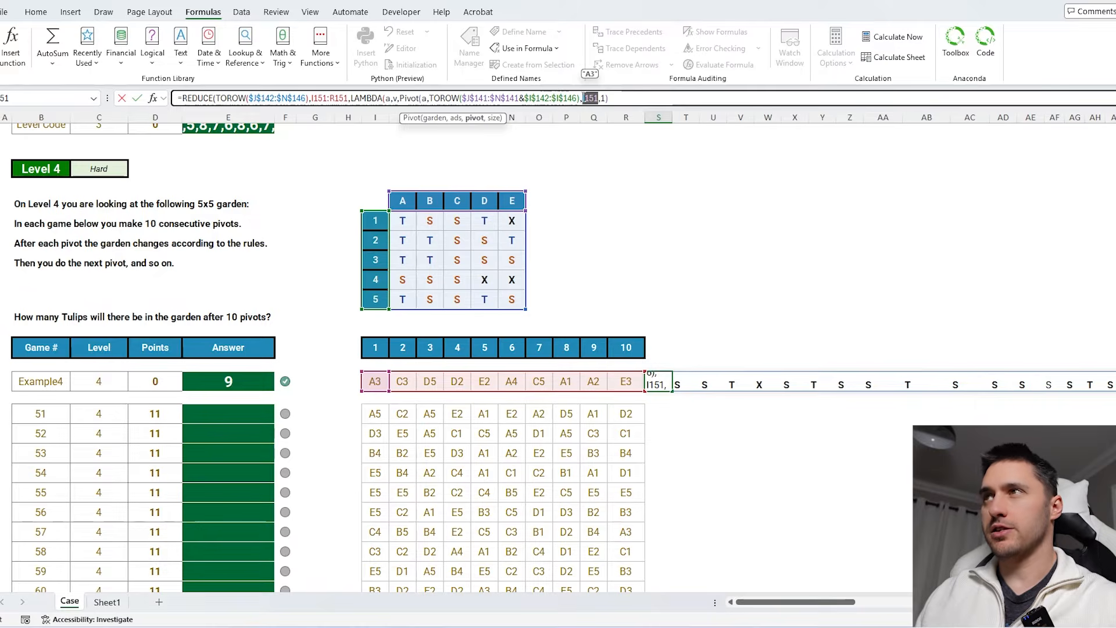
text(v)
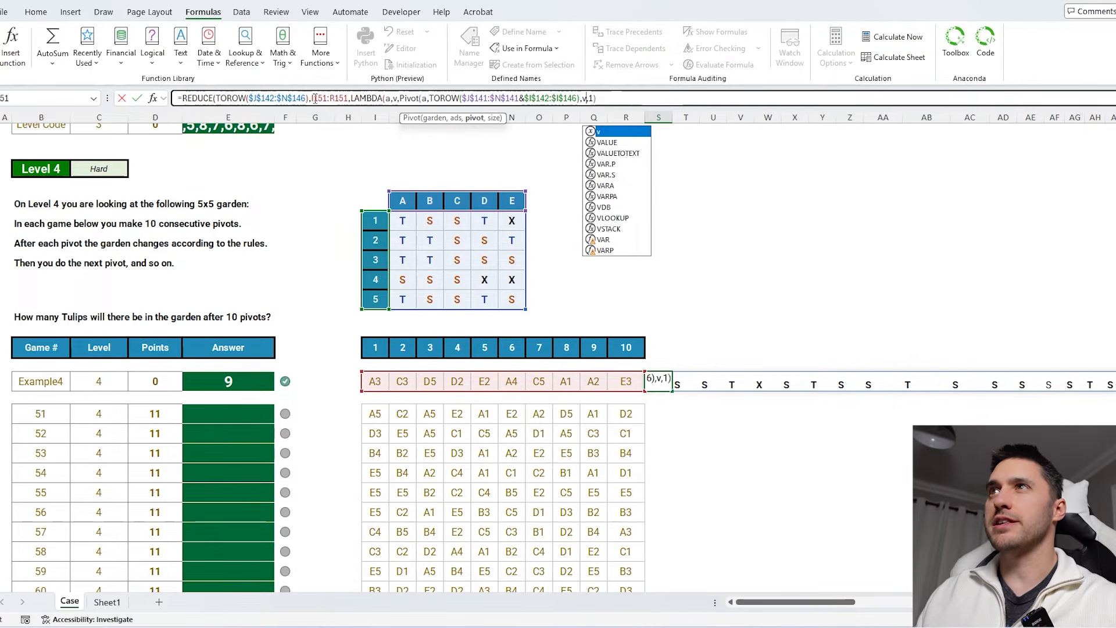
click(599, 97)
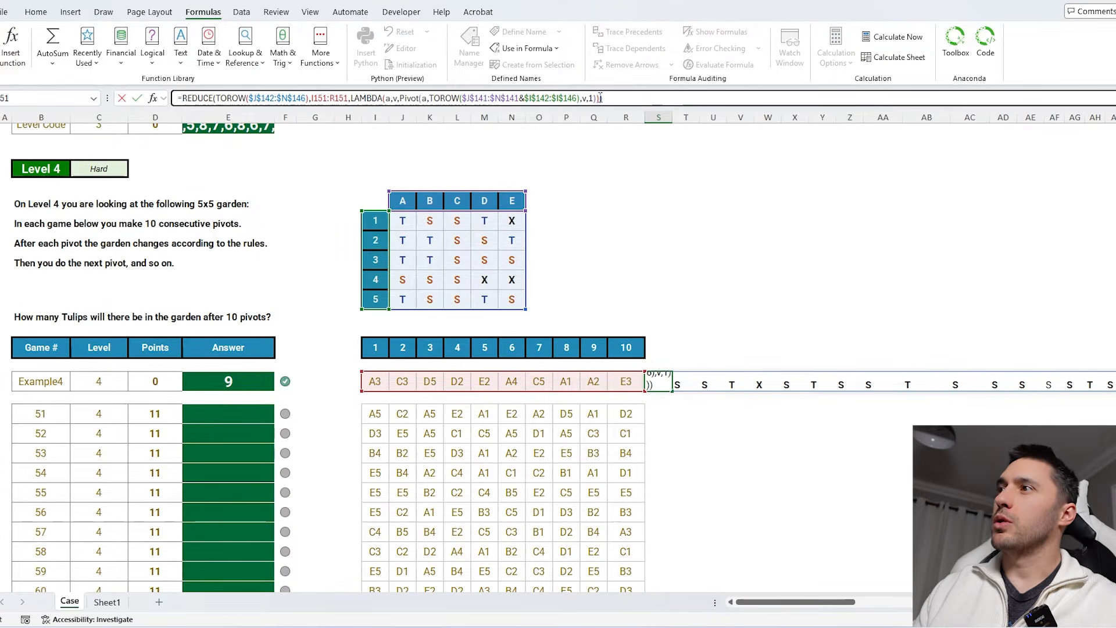
key(Return)
- Compare the resulting garden row with the Example4 pivot cells
click(655, 381)
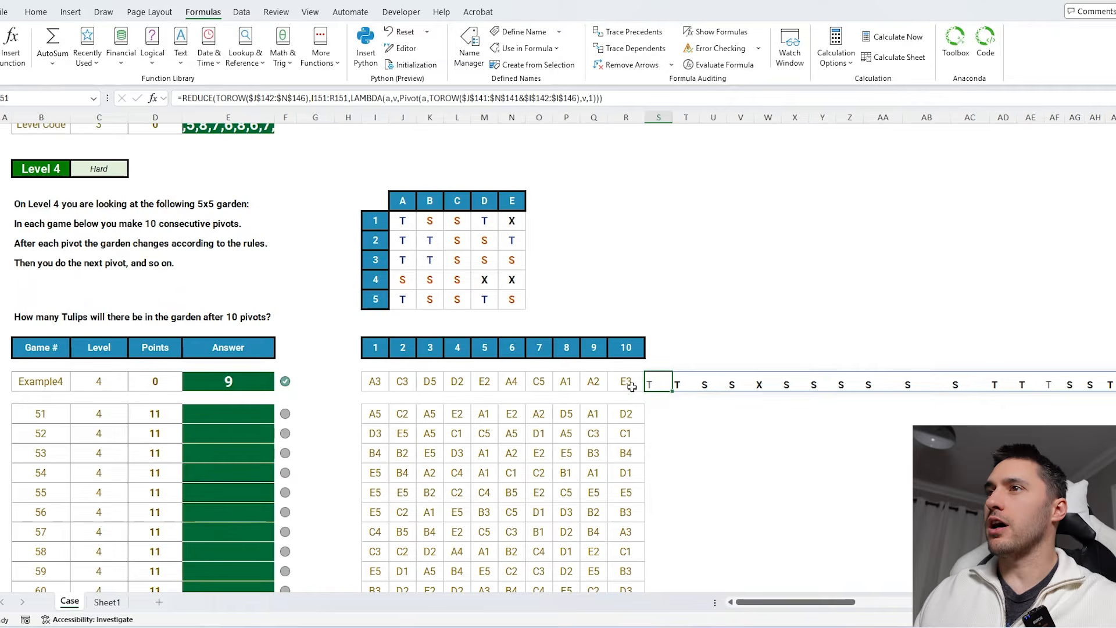
click(377, 382)
click(402, 381)
click(430, 381)
click(484, 382)
click(539, 381)
click(651, 381)
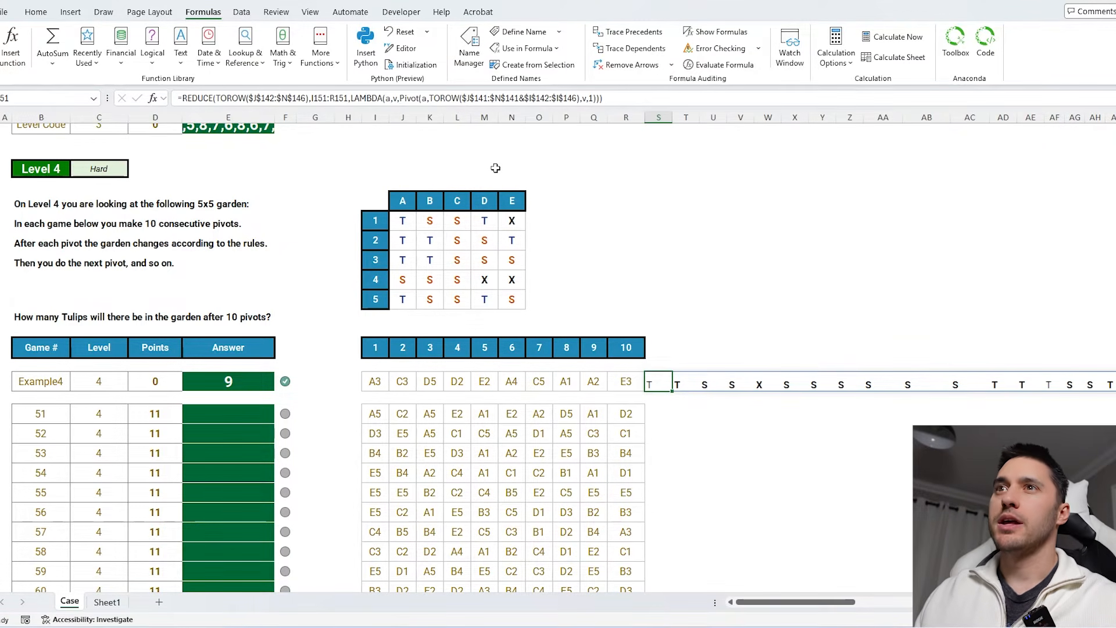
- Wrap the garden formula in SUM(--(…="T")) so it counts the tulips after all pivots
click(184, 99)
text(SUM(-)
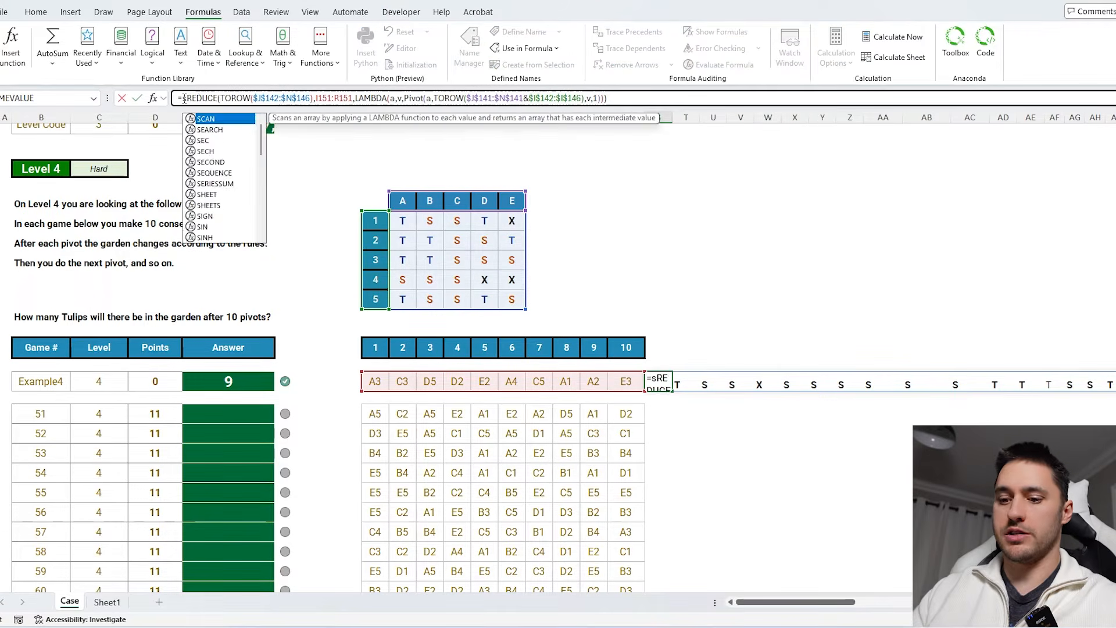
text(-()
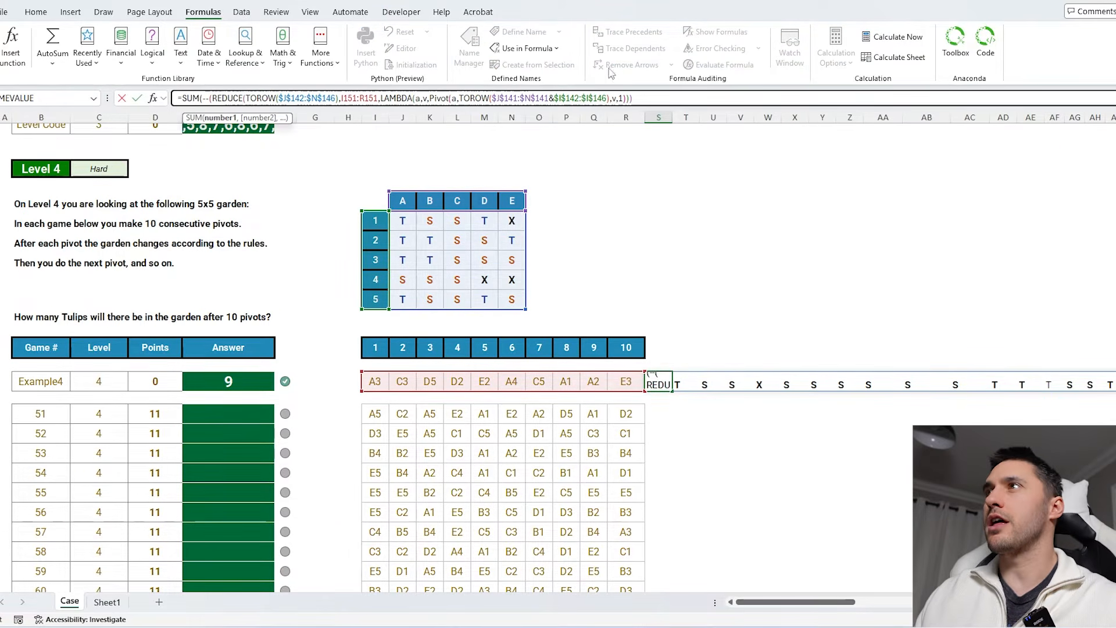
click(651, 96)
text(=")
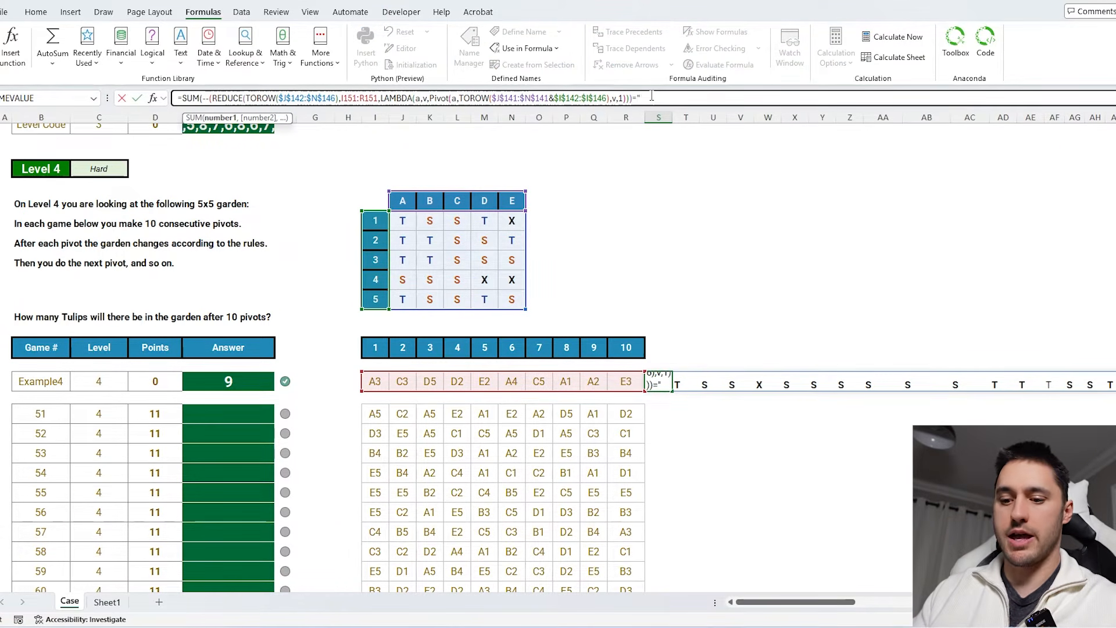
text(T"))
key(Return)
key(Return)
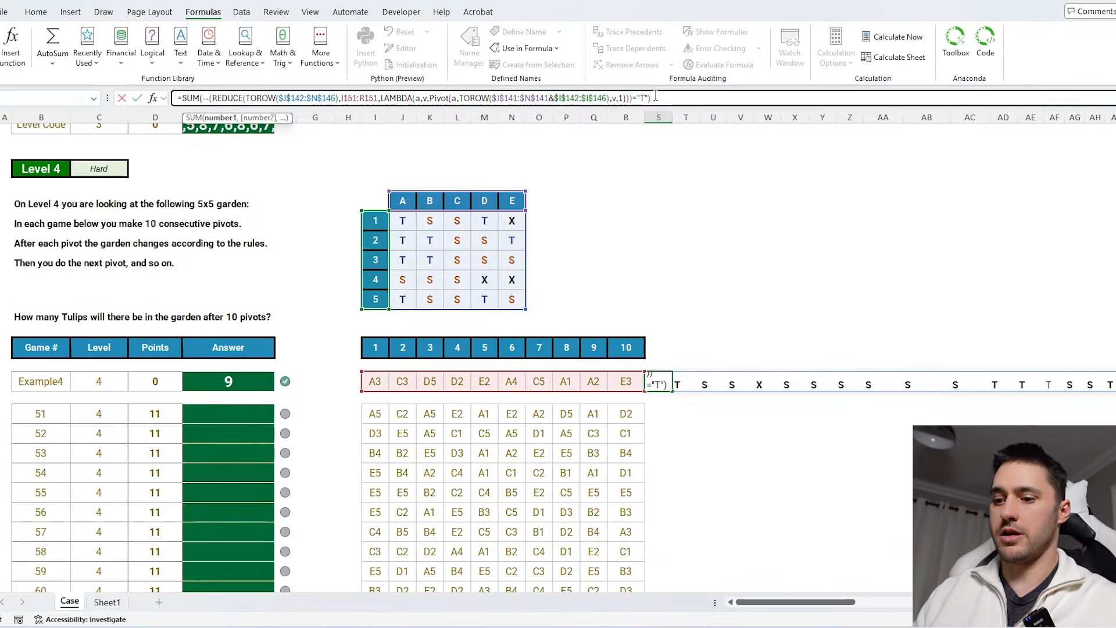
key(Return)
- Fill the tulip-count formula down the Level 4 games and paste the results as values into the Answer column
click(661, 383)
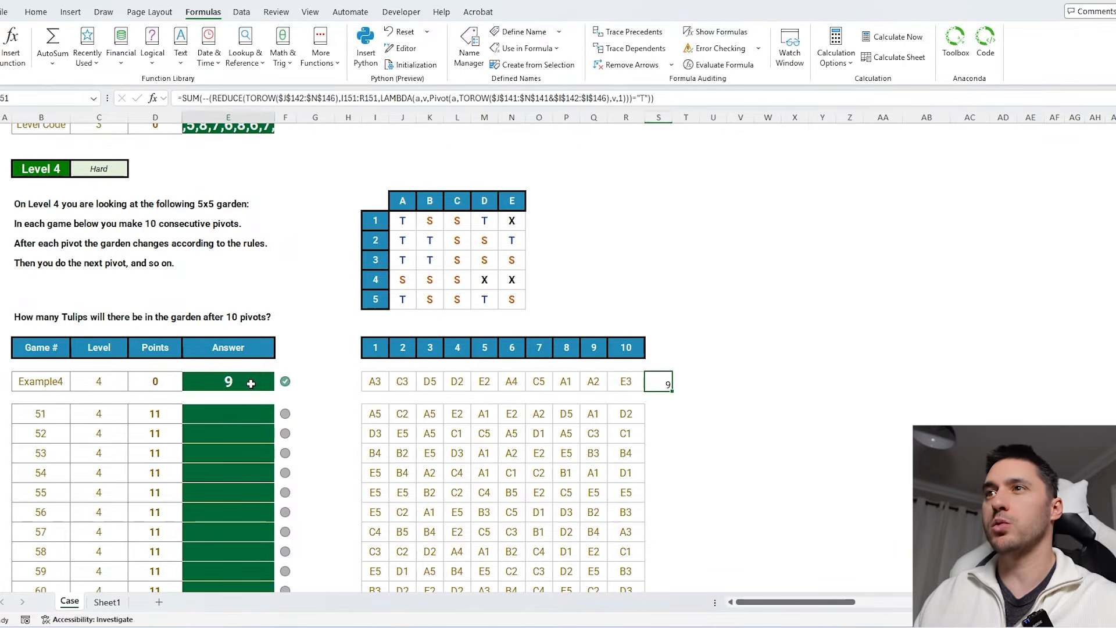
drag(670, 391, 673, 419)
click(663, 416)
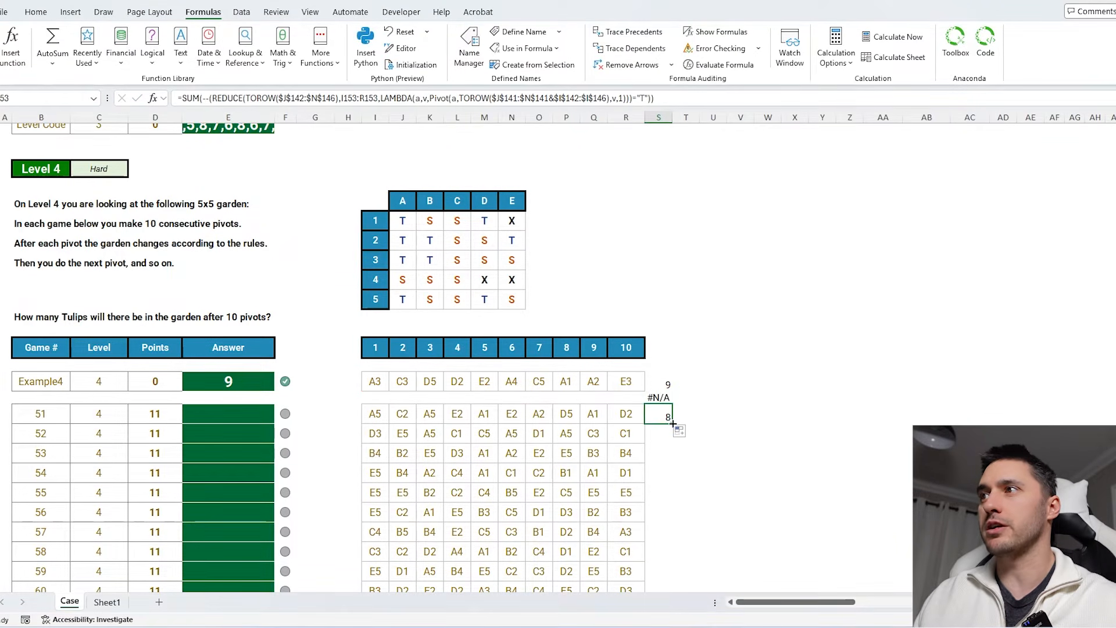
double_click(673, 423)
key(ctrl+c)
click(227, 414)
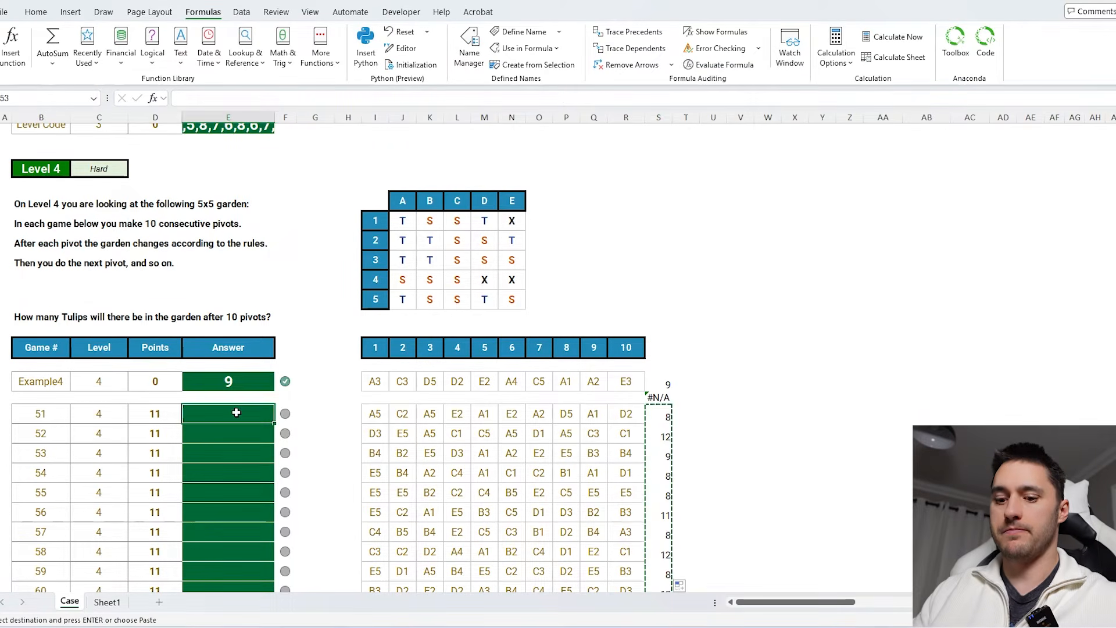
key(ctrl+shift+v)
scroll(394, 298, down, 3)
scroll(394, 298, down, 2)
click(254, 300)
scroll(329, 311, up, 5)
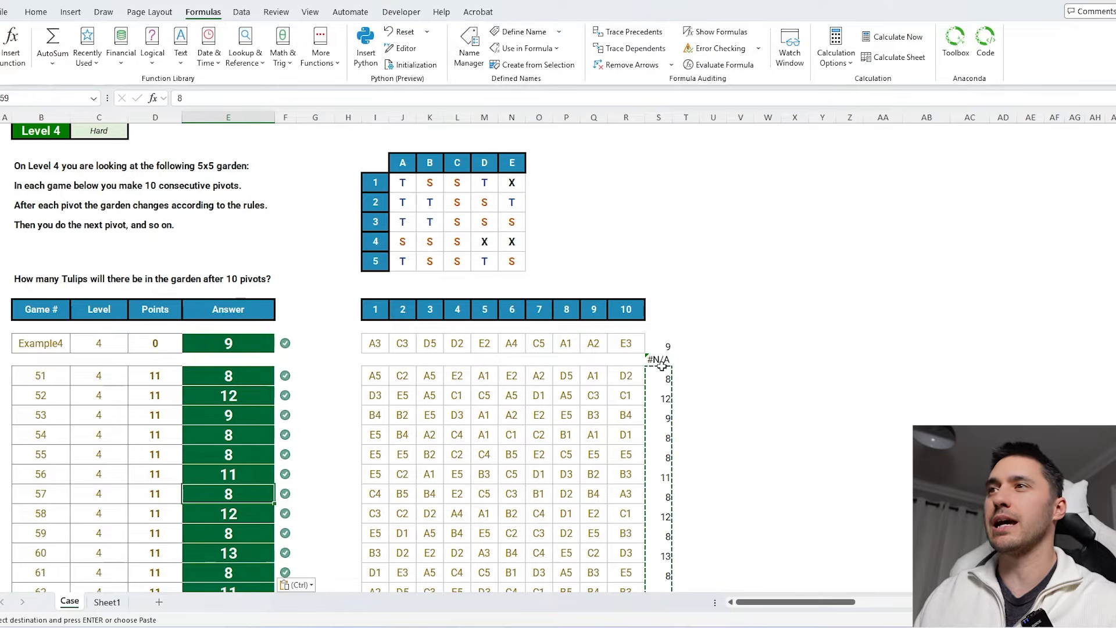
- Examine the Level 5 garden map and the pivot example's affected area
drag(375, 376, 626, 379)
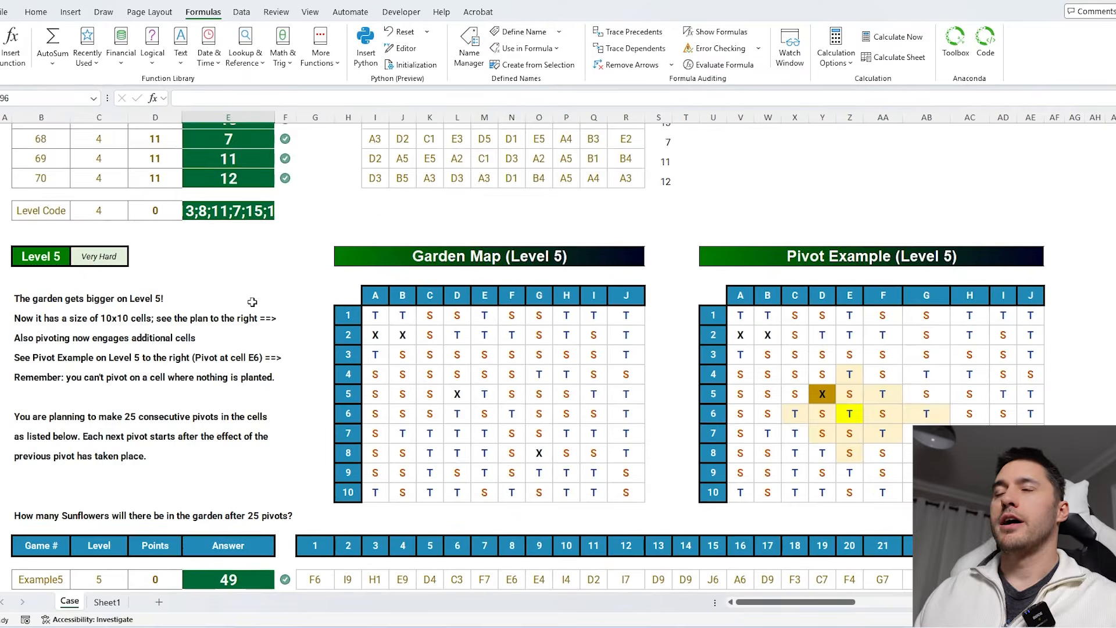
scroll(252, 301, down, 2)
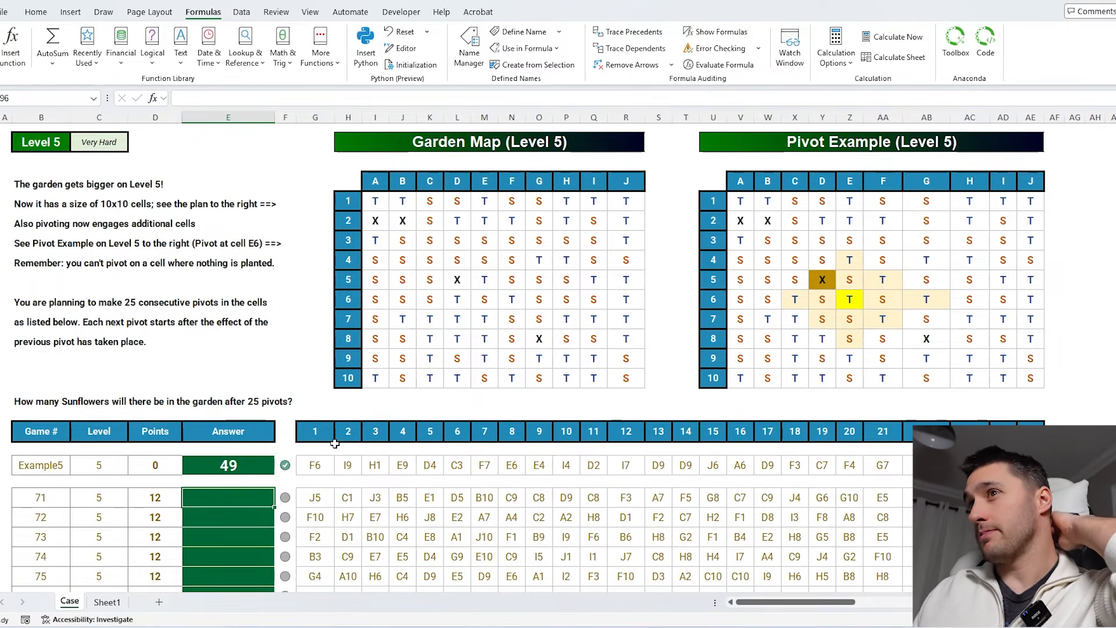
drag(389, 206, 640, 378)
drag(767, 222, 970, 378)
drag(927, 240, 792, 355)
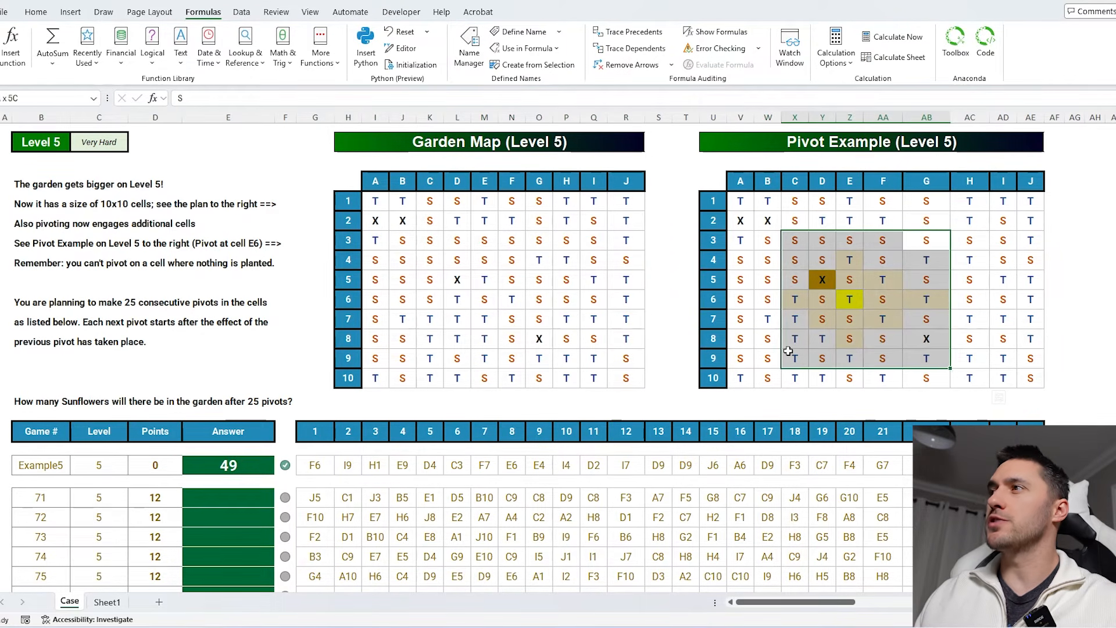
- Copy the Level 4 counting formula into the cell beside the Example5 pivot row
scroll(761, 340, up, 1)
click(665, 144)
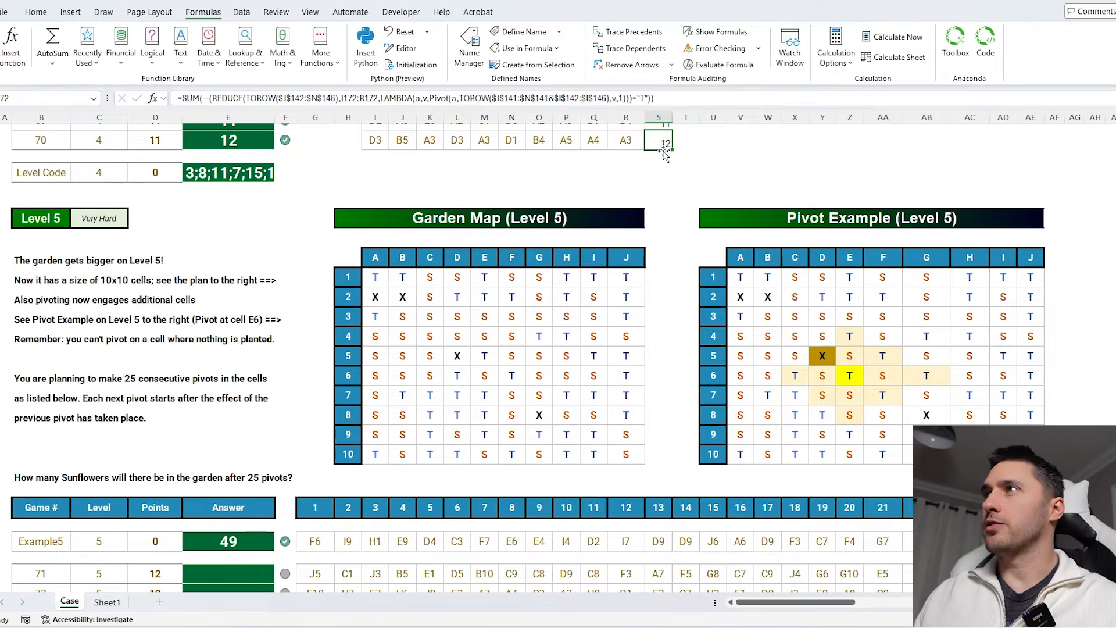
drag(671, 146, 1074, 152)
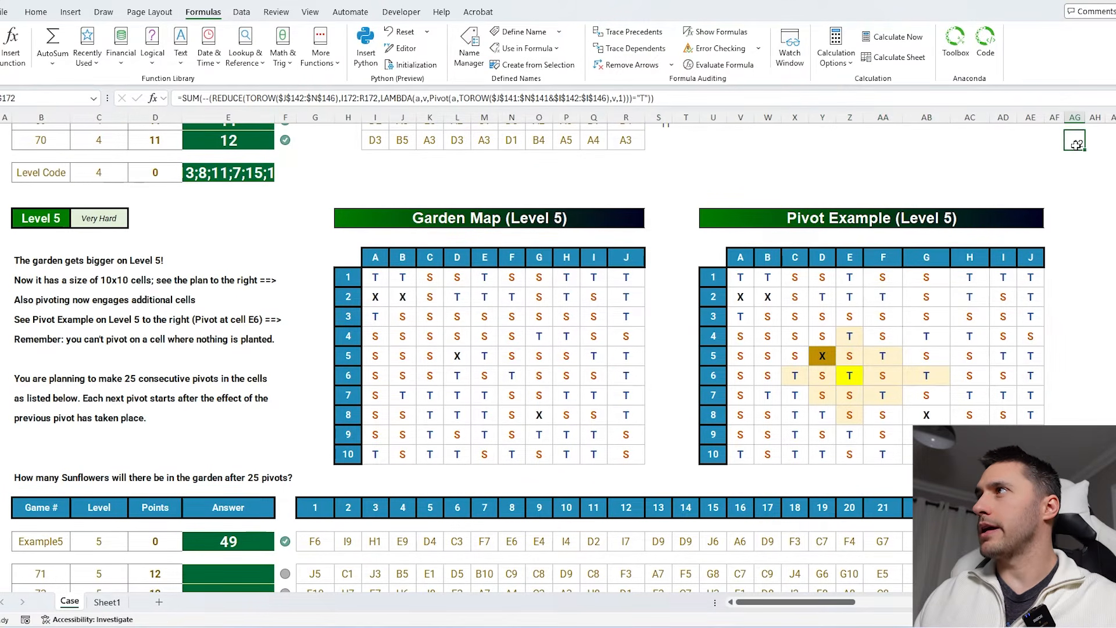
key(ctrl+c)
click(1074, 541)
key(ctrl+v)
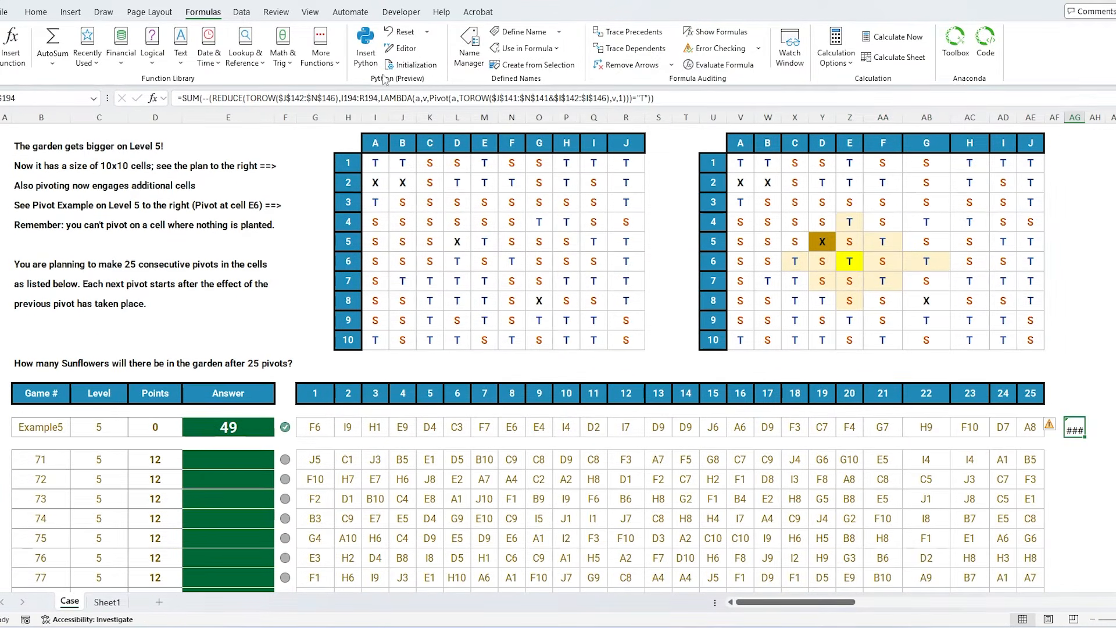
- Point the formula at the Level 5 garden $I$180:$R$189, pivots G194:AE194, and labels $I$179:$R$179&$H$180:$H$189
click(312, 98)
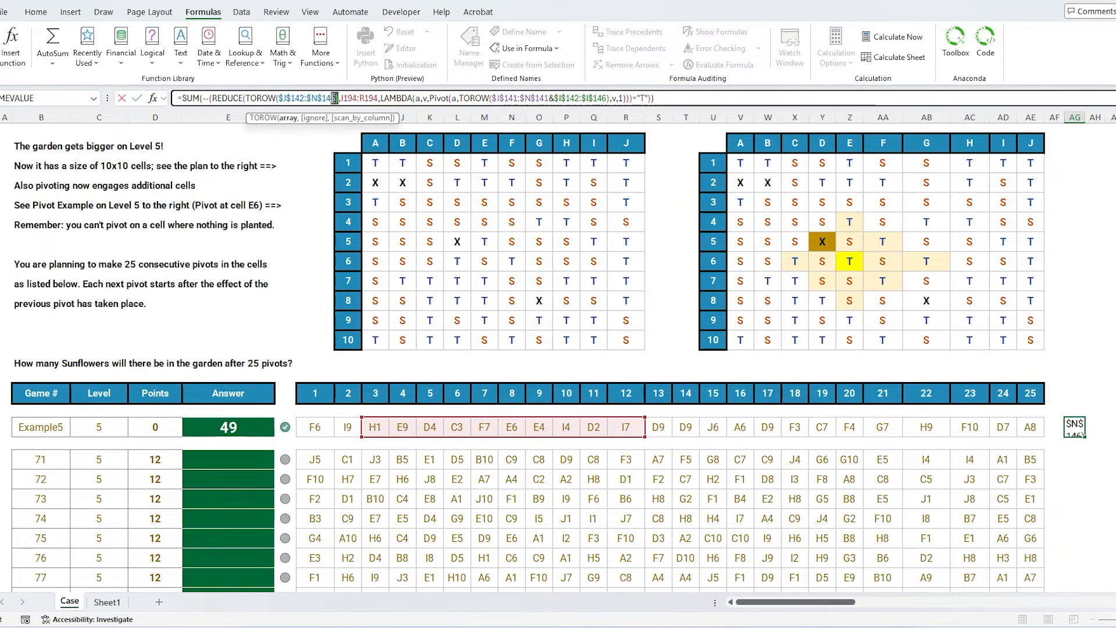
mouse_move(335, 98)
mouse_down()
mouse_move(279, 97)
mouse_move(338, 98)
mouse_up()
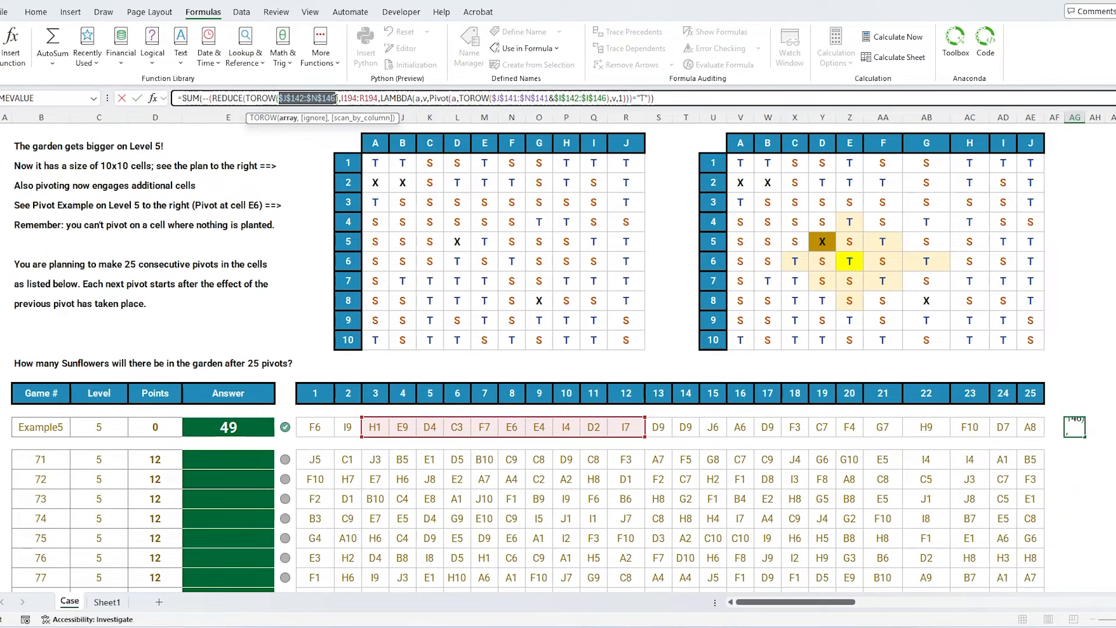
drag(375, 162, 633, 343)
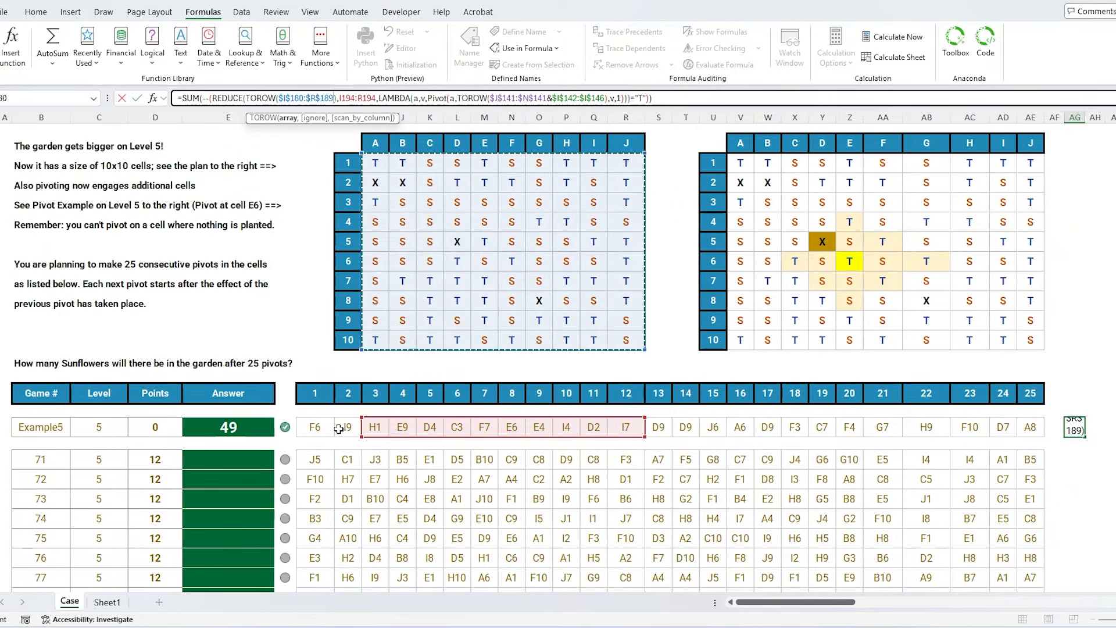
drag(361, 436, 319, 434)
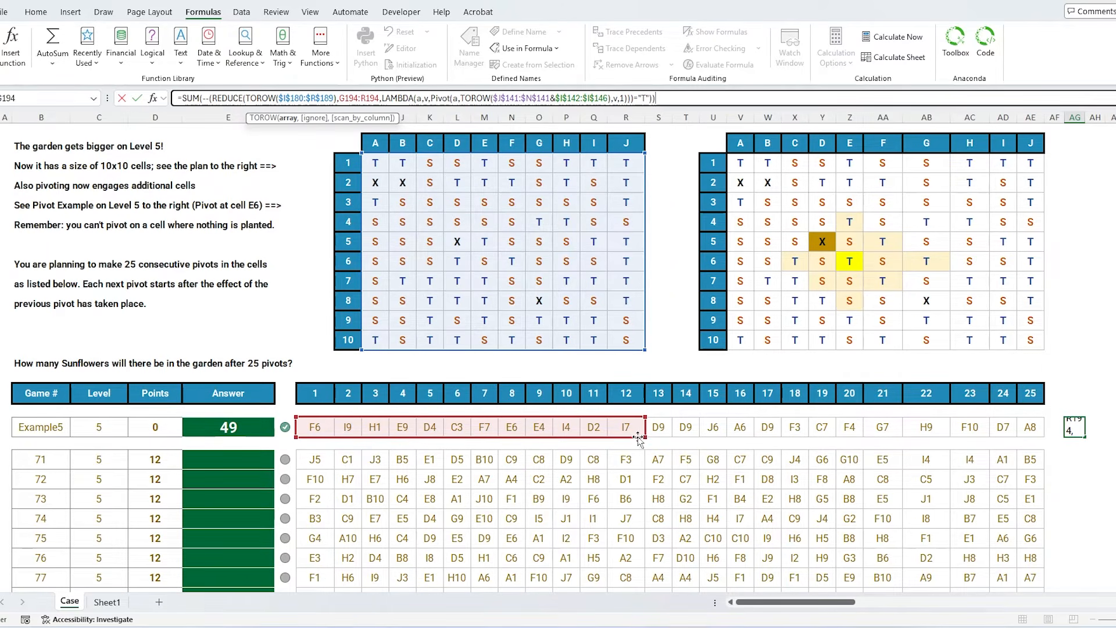
drag(644, 435, 1045, 435)
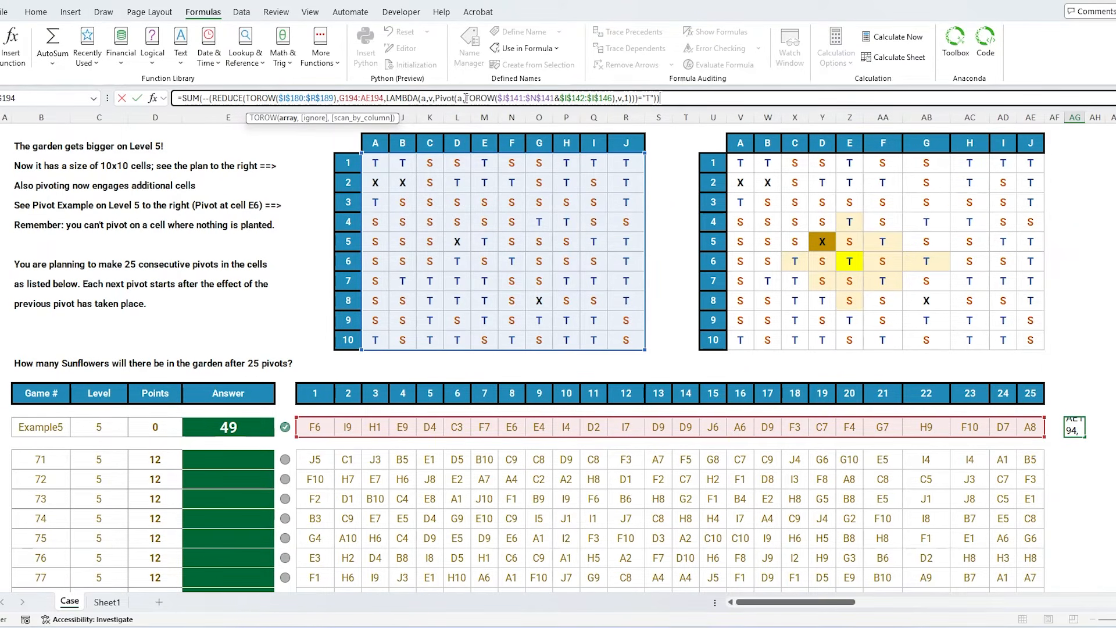
drag(498, 98, 544, 98)
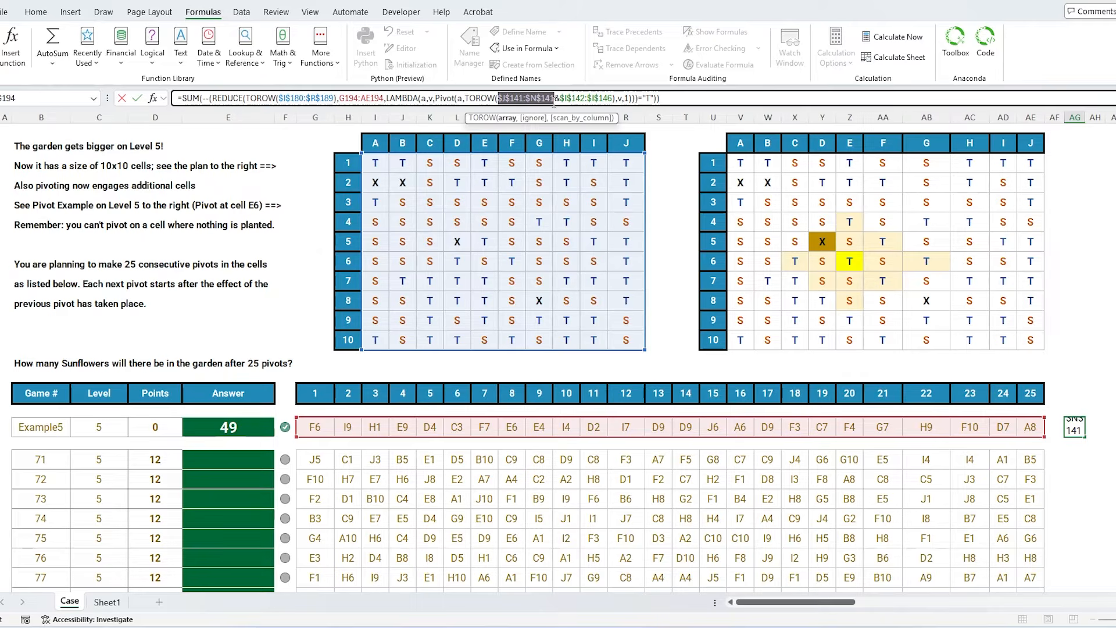
drag(375, 142, 626, 143)
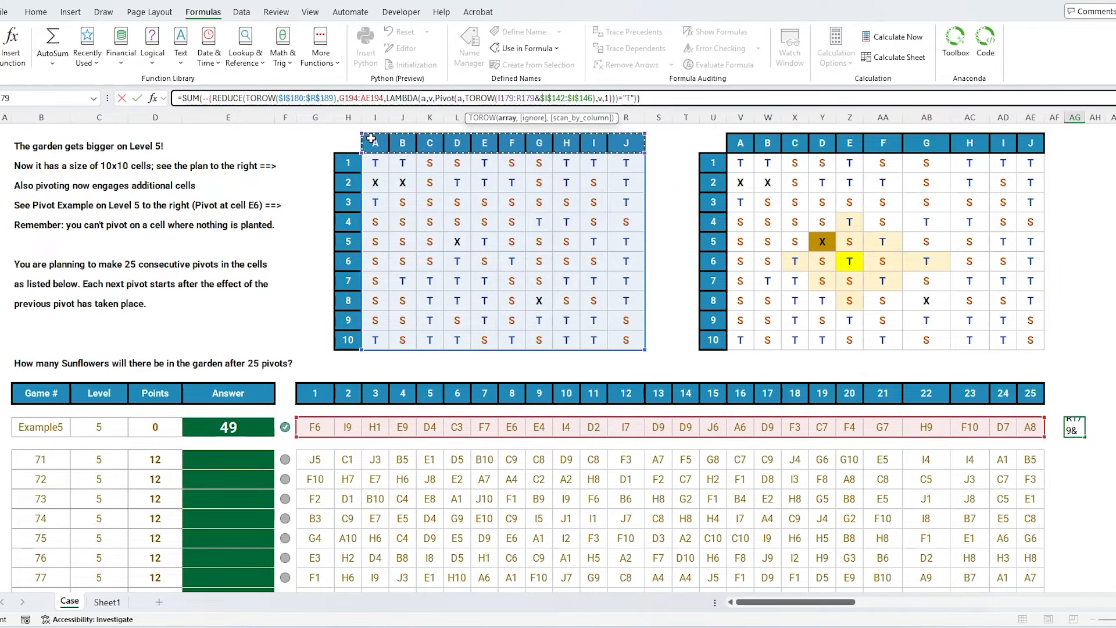
drag(559, 99, 610, 98)
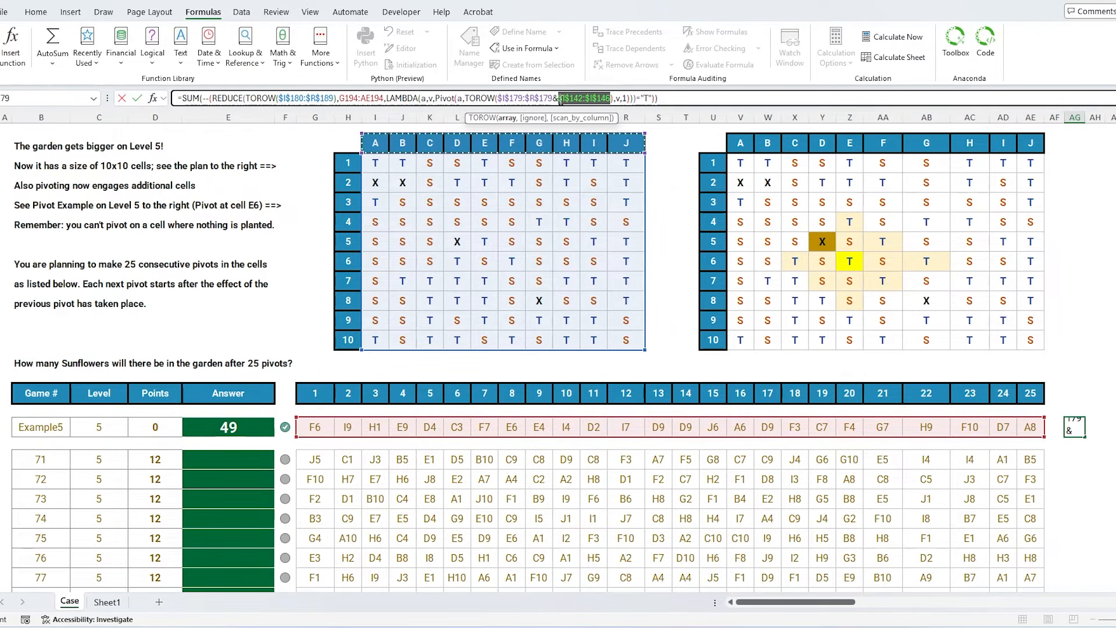
drag(357, 166, 349, 340)
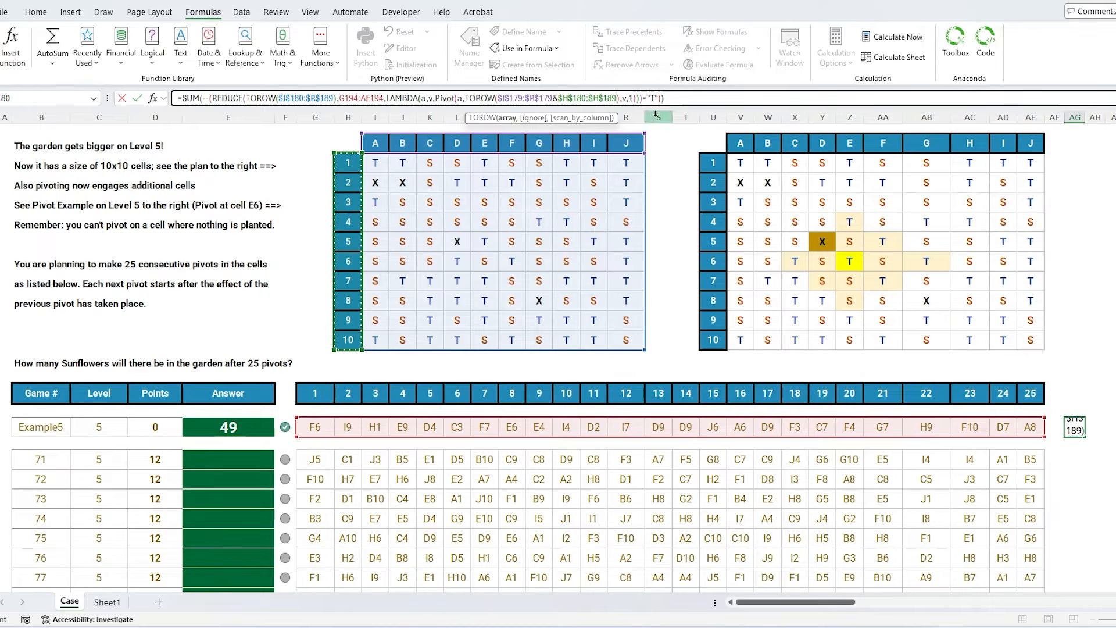
- Make the formula count "S" instead of "T" and set the Pivot size argument to 2
click(652, 99)
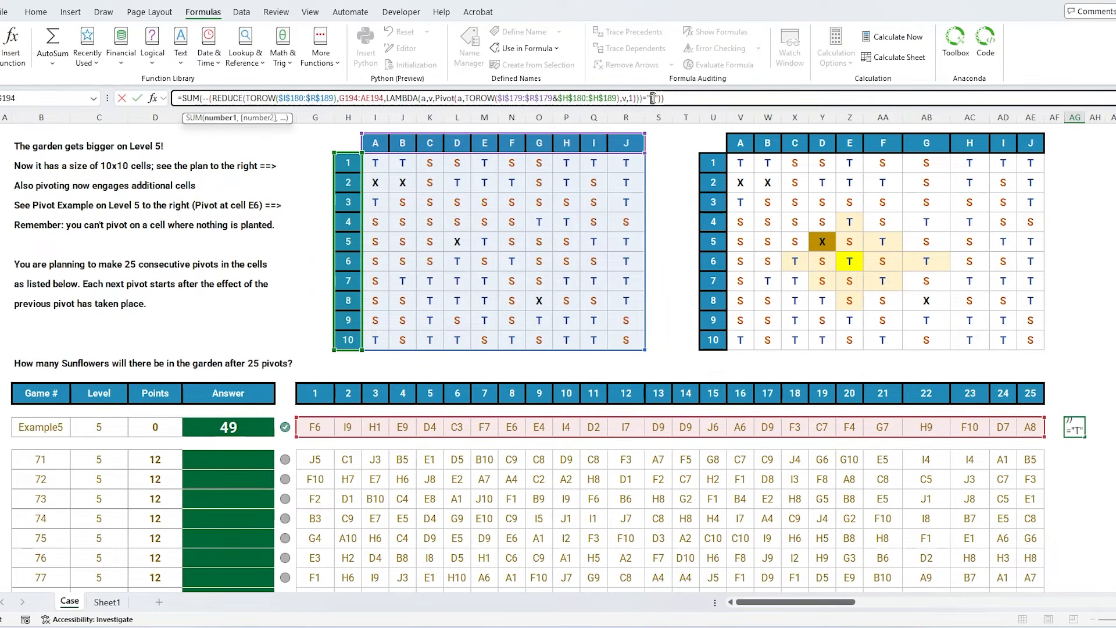
text(S)
key(ctrl+Return)
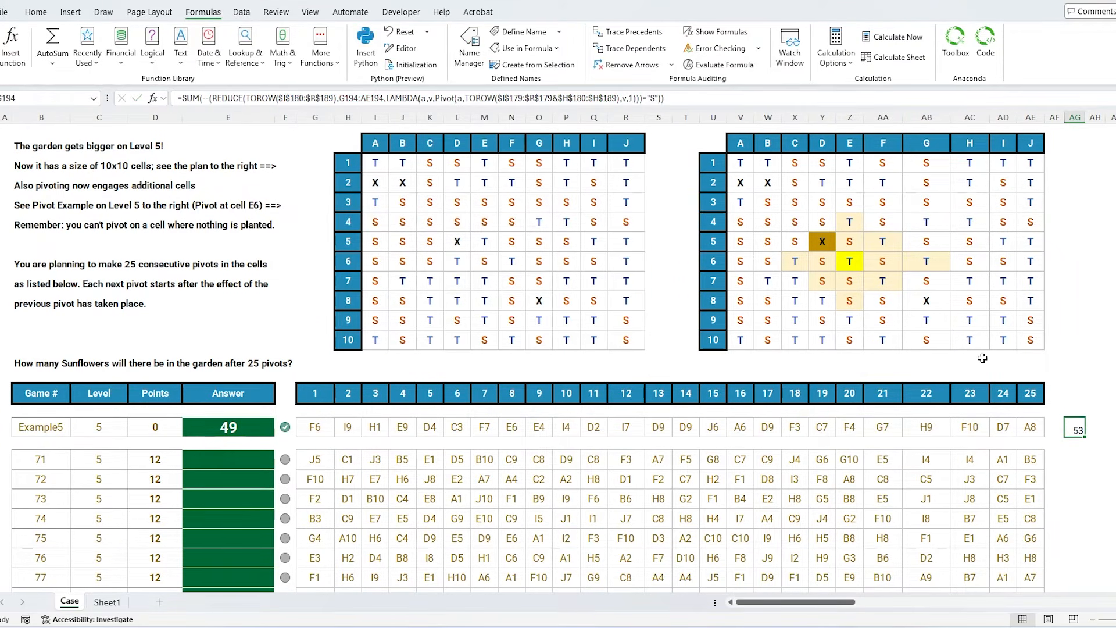
click(655, 101)
key(Left)
key(Left)
key(Left)
key(Left)
key(Left)
key(Left)
key(BackSpace)
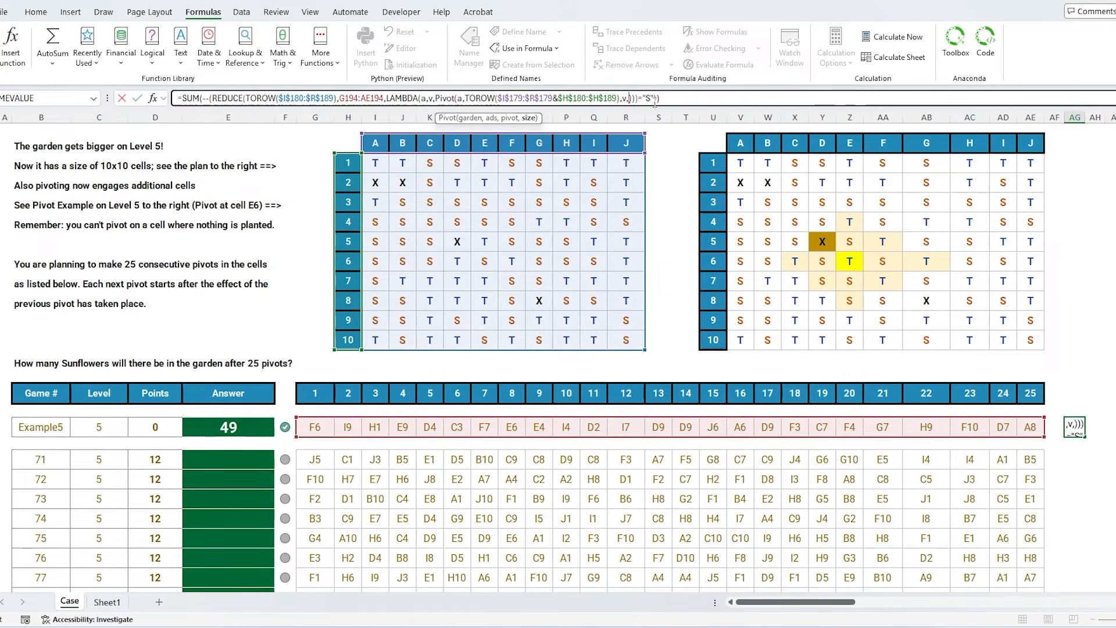
text(2)
key(Return)
- Fill the sunflower-count formula down the Level 5 games and paste the results as values into the Answer column
scroll(967, 454, down, 2)
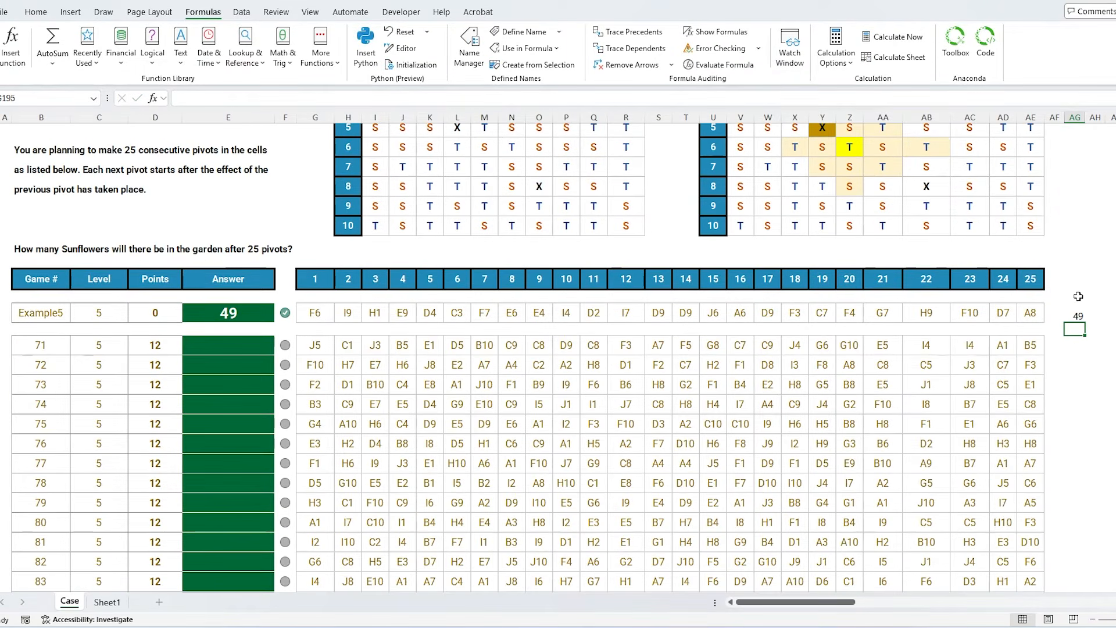
click(1077, 312)
drag(1076, 323, 1061, 350)
click(1060, 349)
double_click(1065, 356)
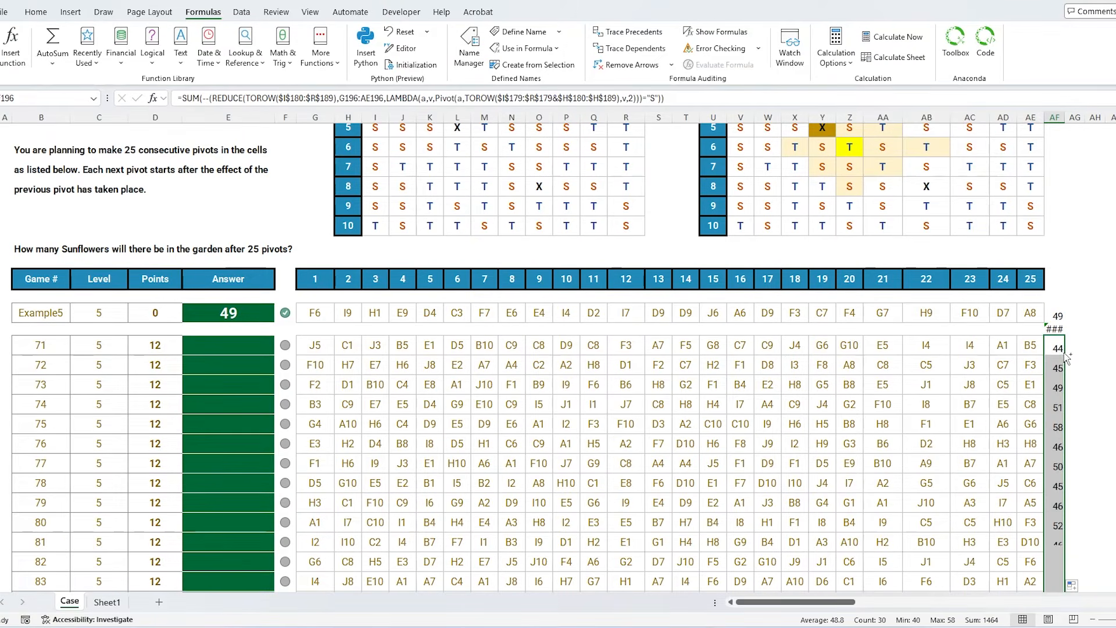
key(ctrl+c)
click(258, 346)
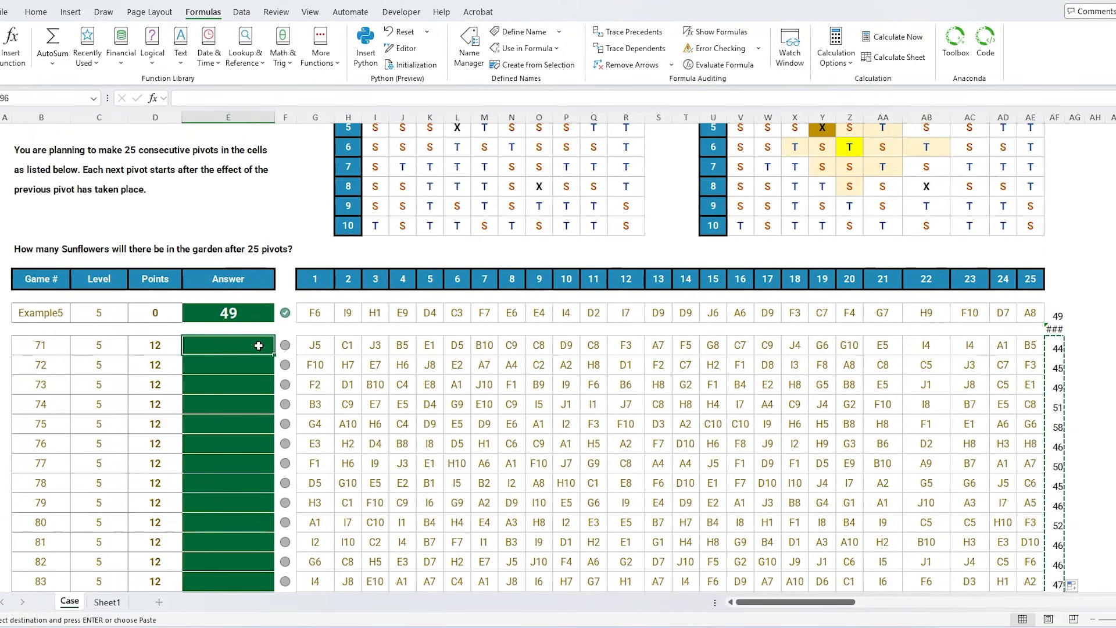
key(ctrl+shift+v)
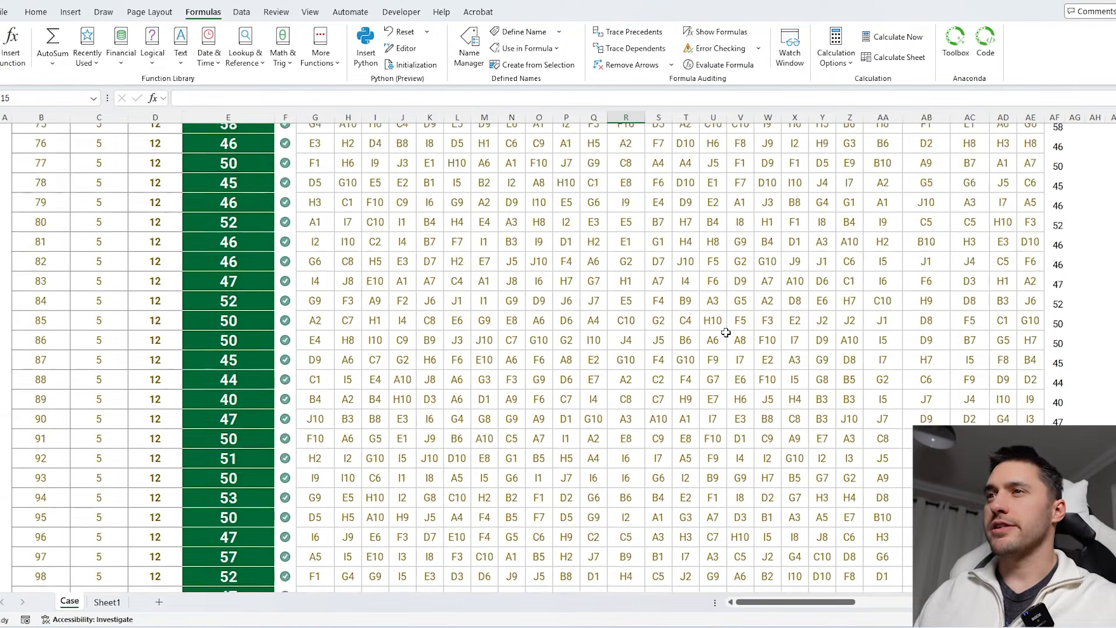
- Inspect the Level 5 answers and the references in the filled formula
scroll(726, 333, down, 1)
scroll(726, 333, up, 3)
scroll(726, 333, up, 5)
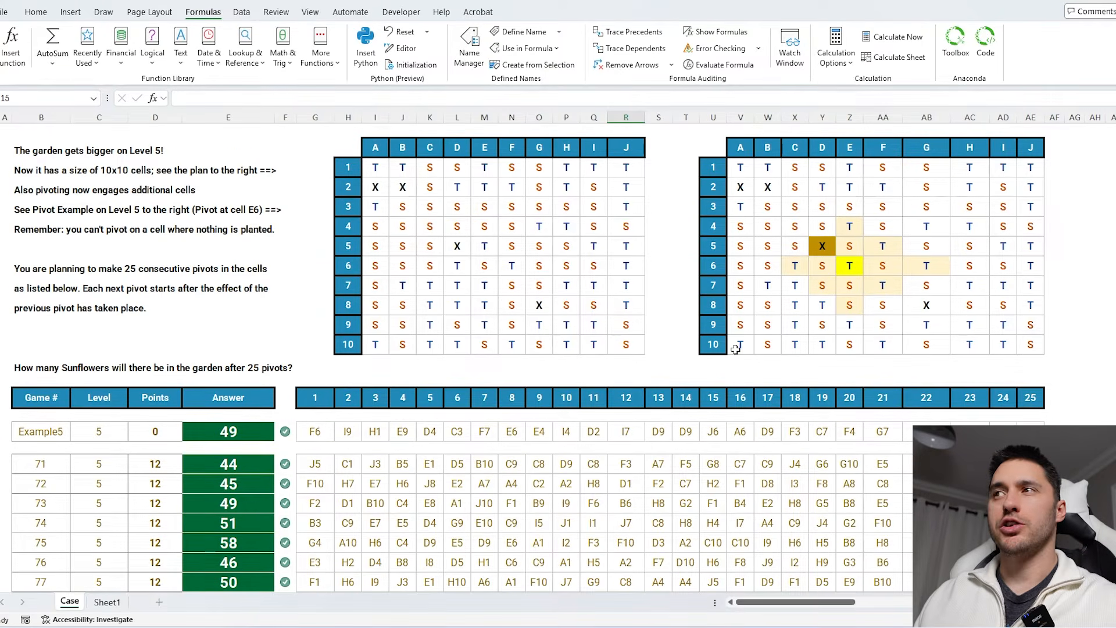
scroll(735, 349, down, 2)
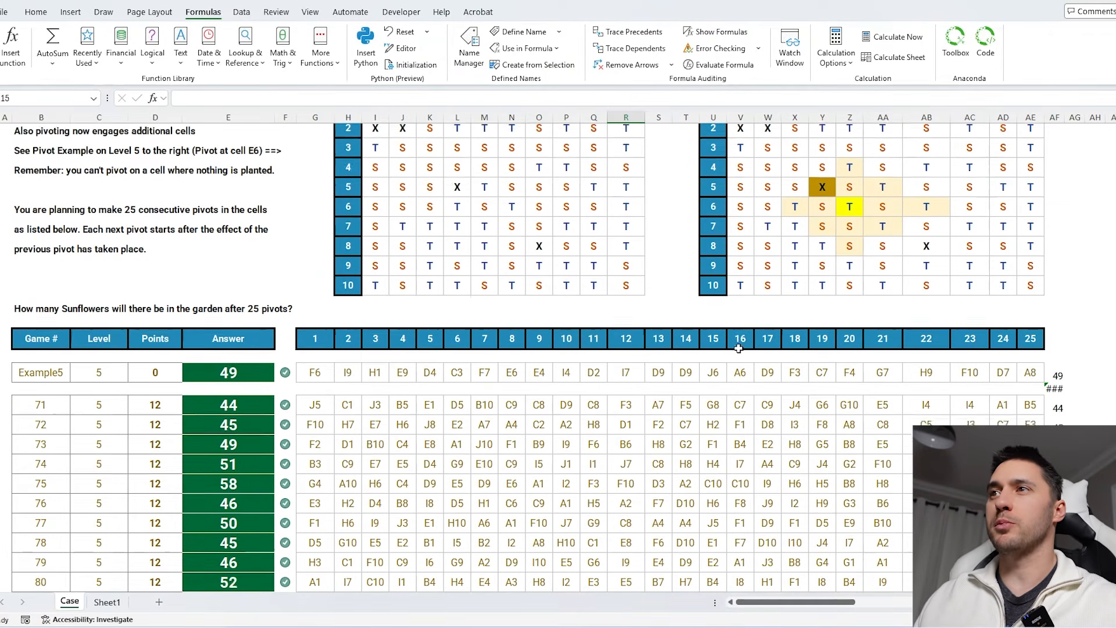
drag(315, 350, 1035, 349)
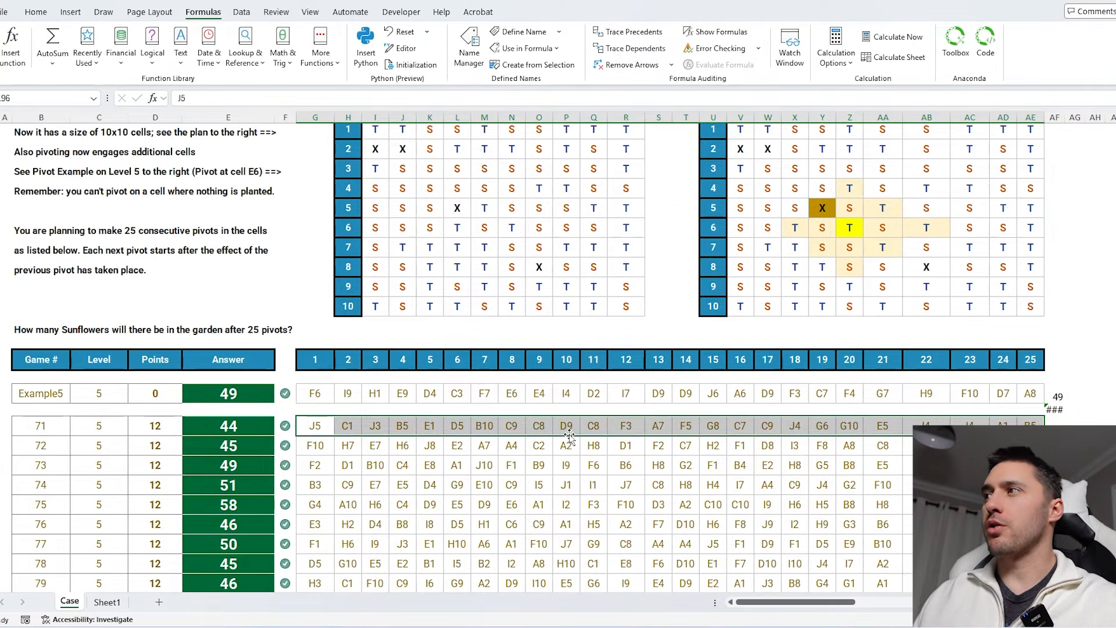
scroll(1023, 349, down, 1)
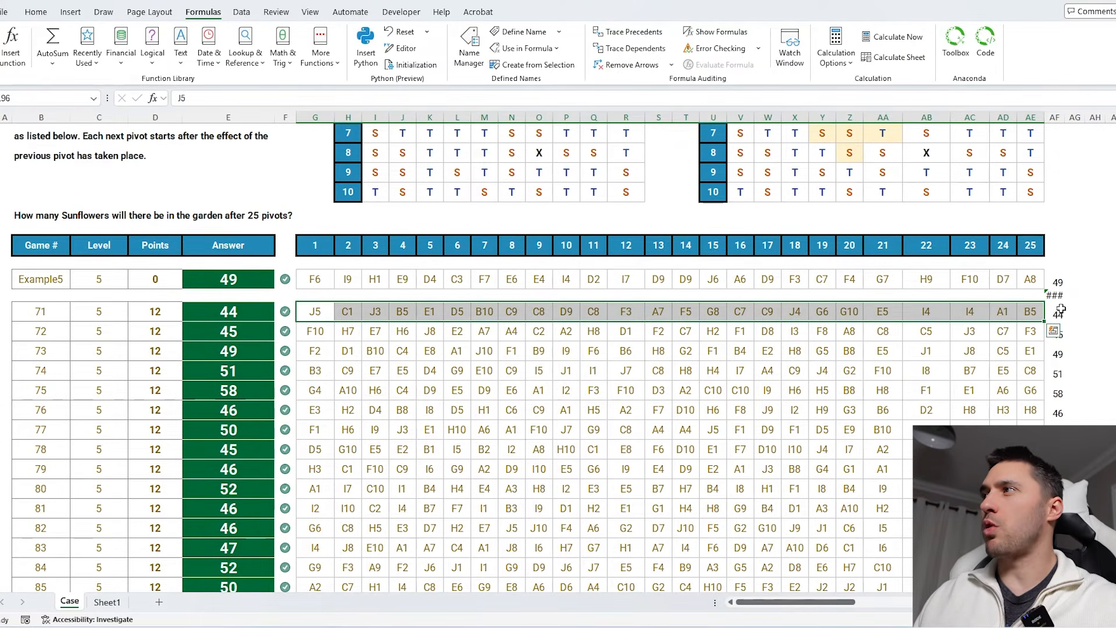
click(1056, 312)
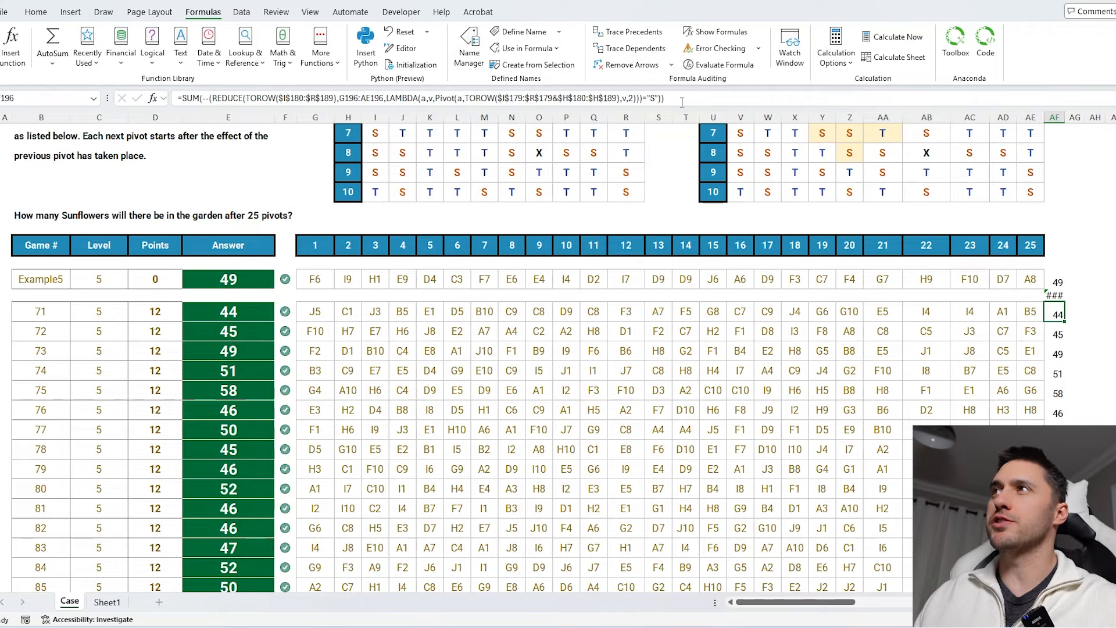
click(682, 100)
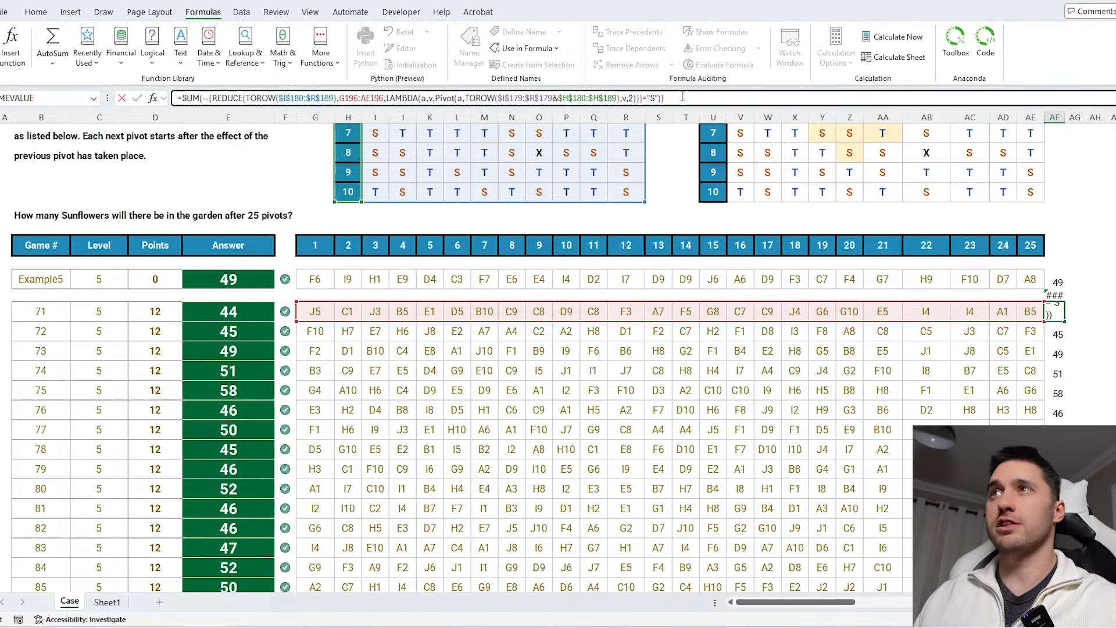
drag(665, 97, 204, 98)
key(Escape)
- Scroll through the Level 4 and Level 5 answer columns to review them
scroll(581, 311, up, 8)
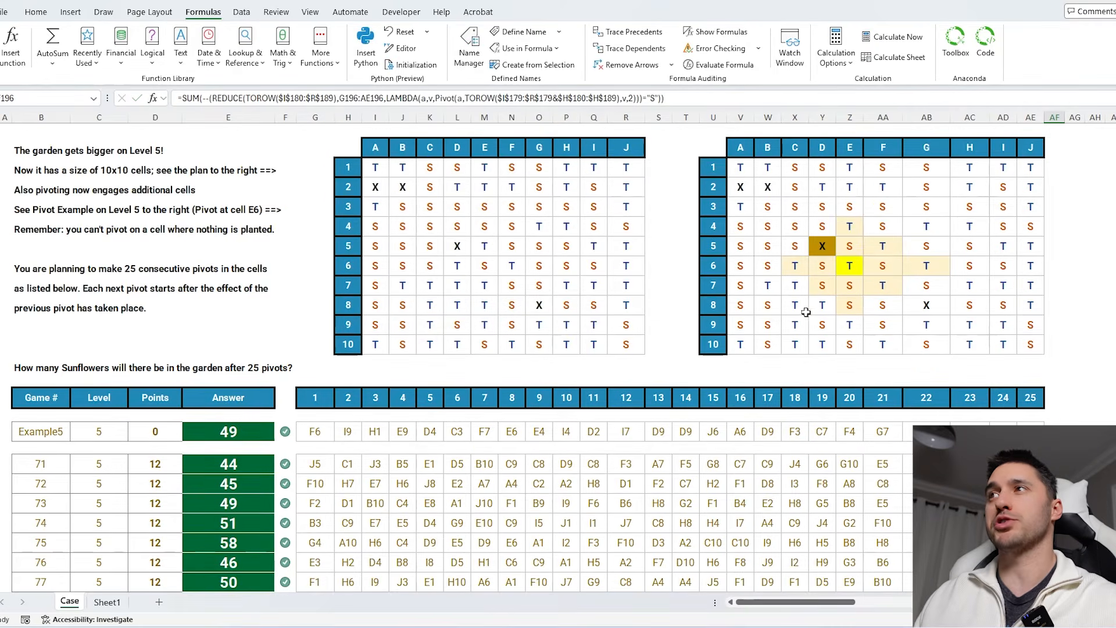
scroll(581, 311, up, 3)
click(659, 294)
scroll(448, 229, up, 3)
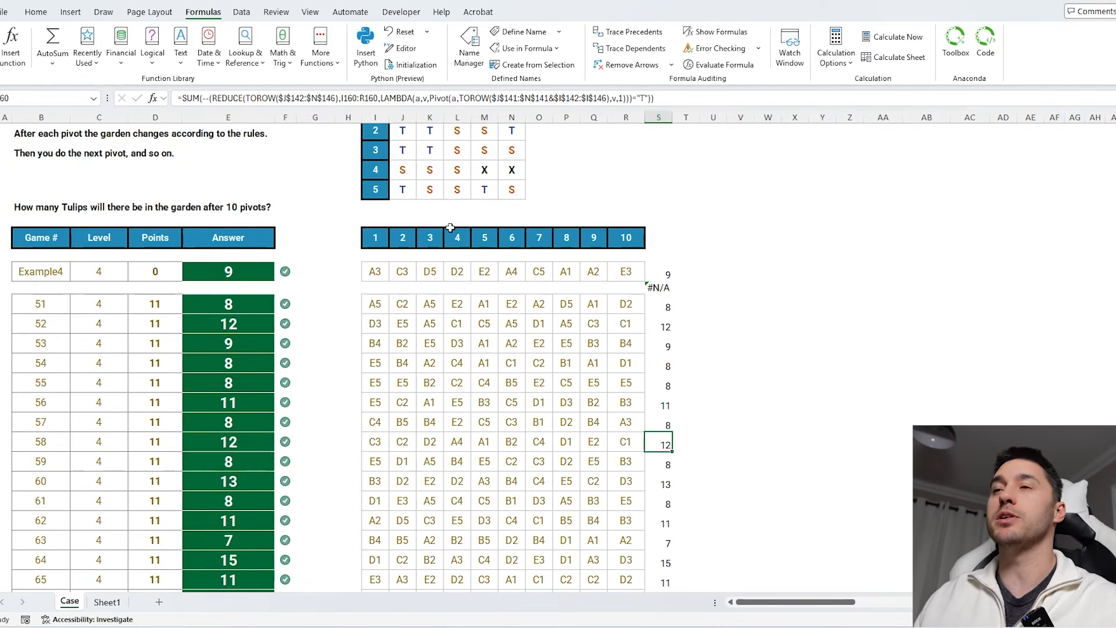
scroll(571, 306, down, 4)
scroll(571, 306, down, 15)
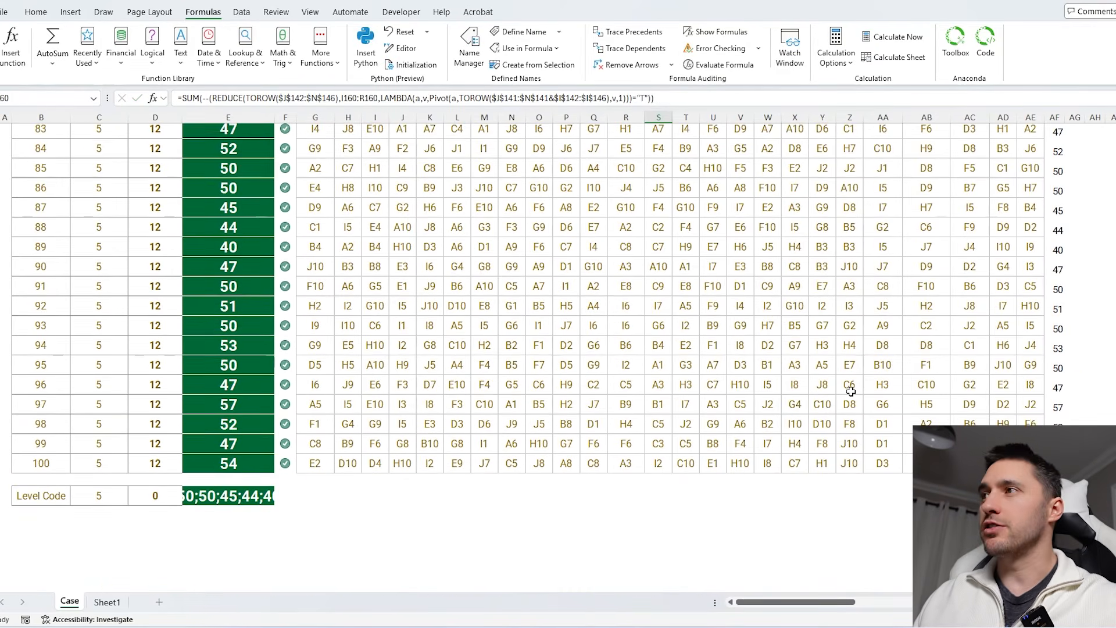
scroll(850, 391, up, 8)
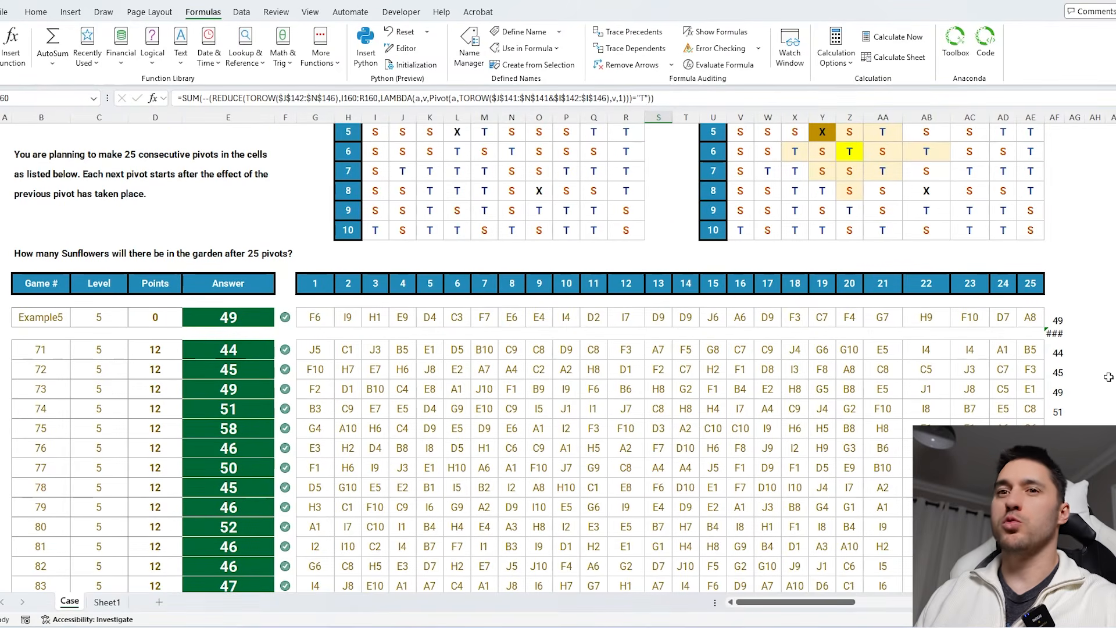
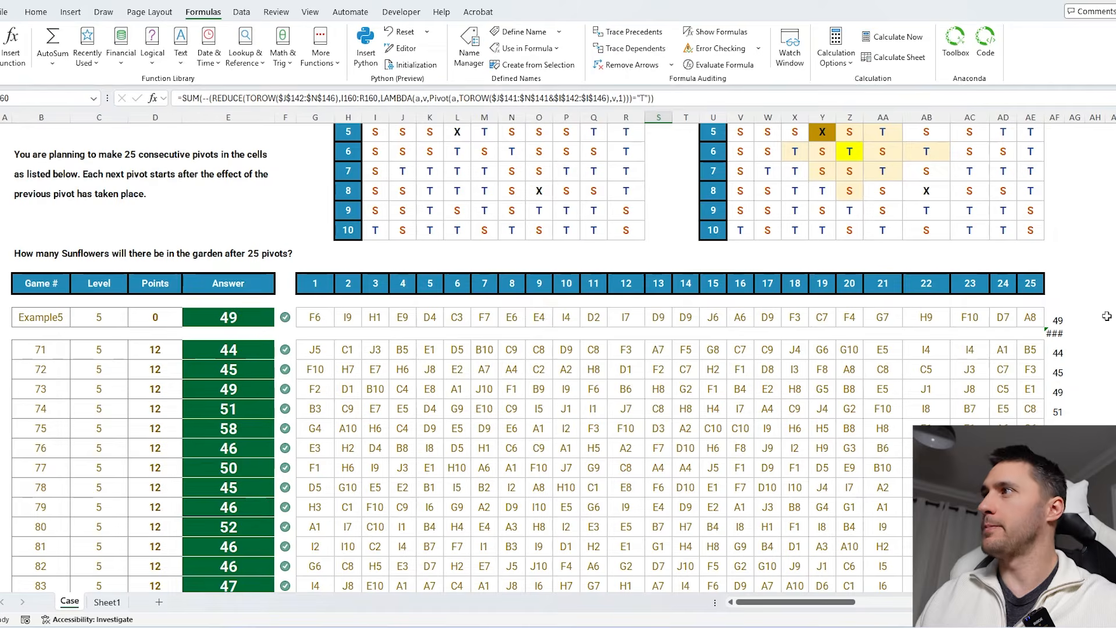
- Close the garden workbook and scroll through the banana challenge questions on the Case sheet
key(ctrl+w)
click(665, 395)
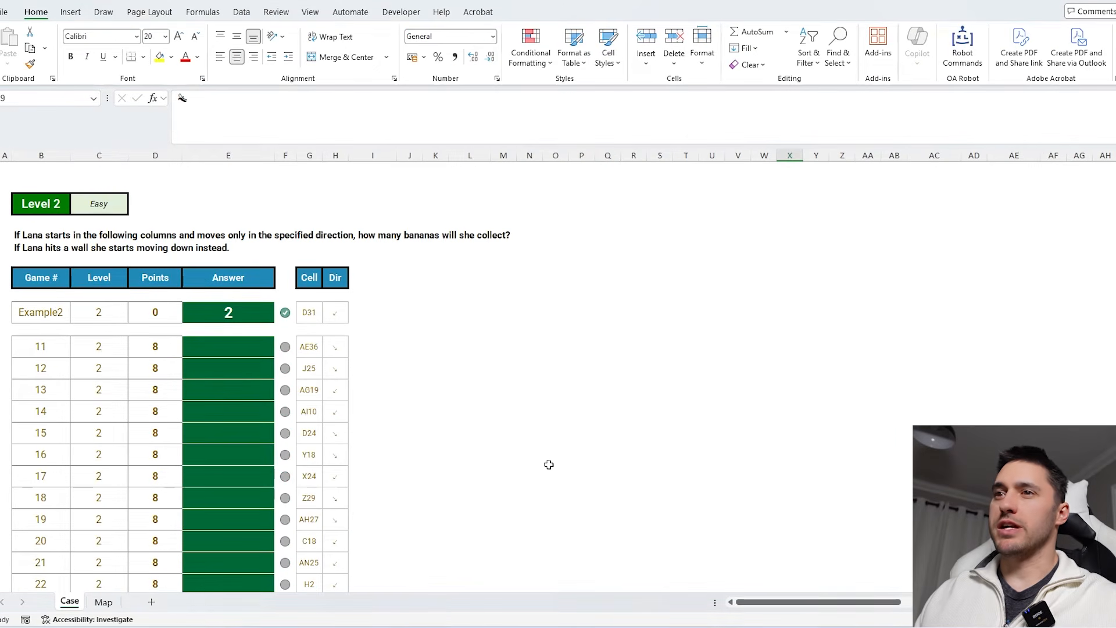
scroll(549, 465, up, 8)
scroll(529, 463, down, 1)
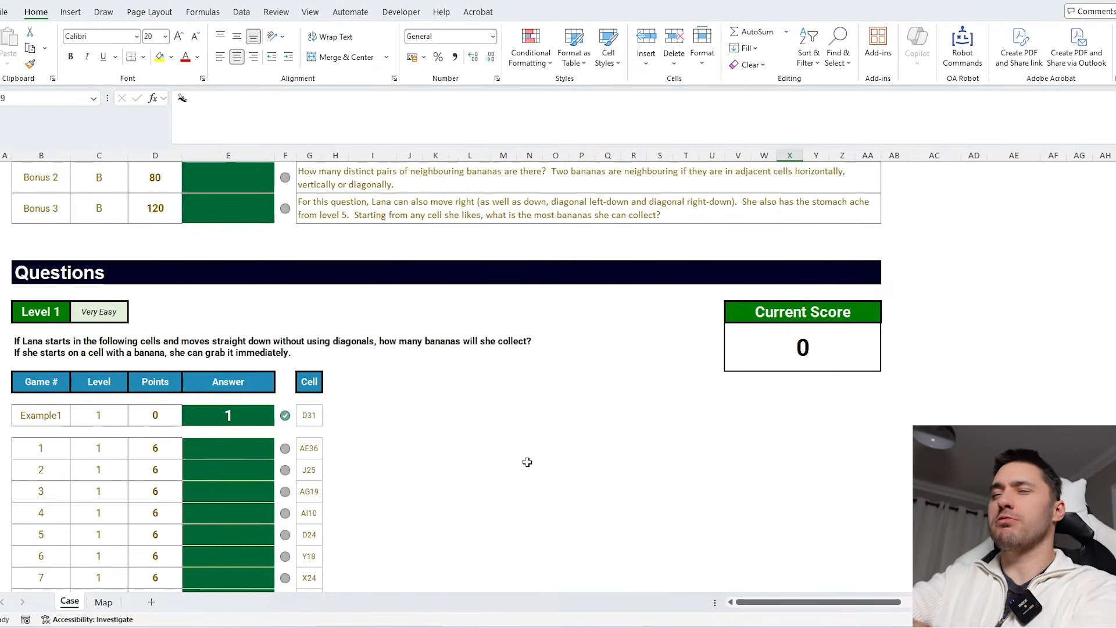
scroll(527, 462, up, 3)
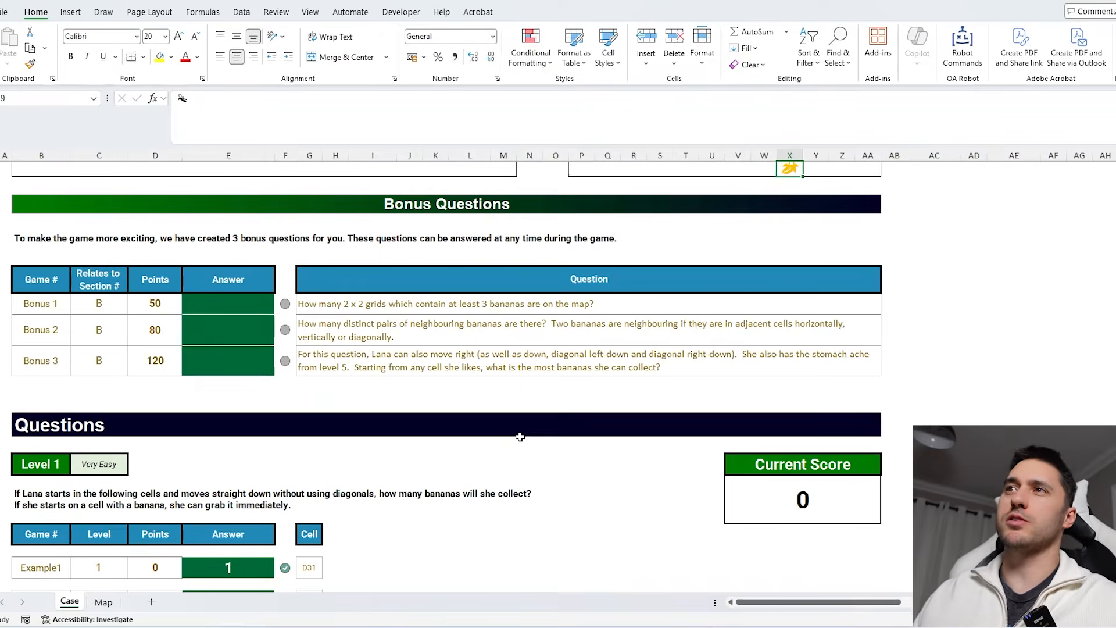
- Examine the banana layout on the Map sheet
key(ctrl+Page_Down)
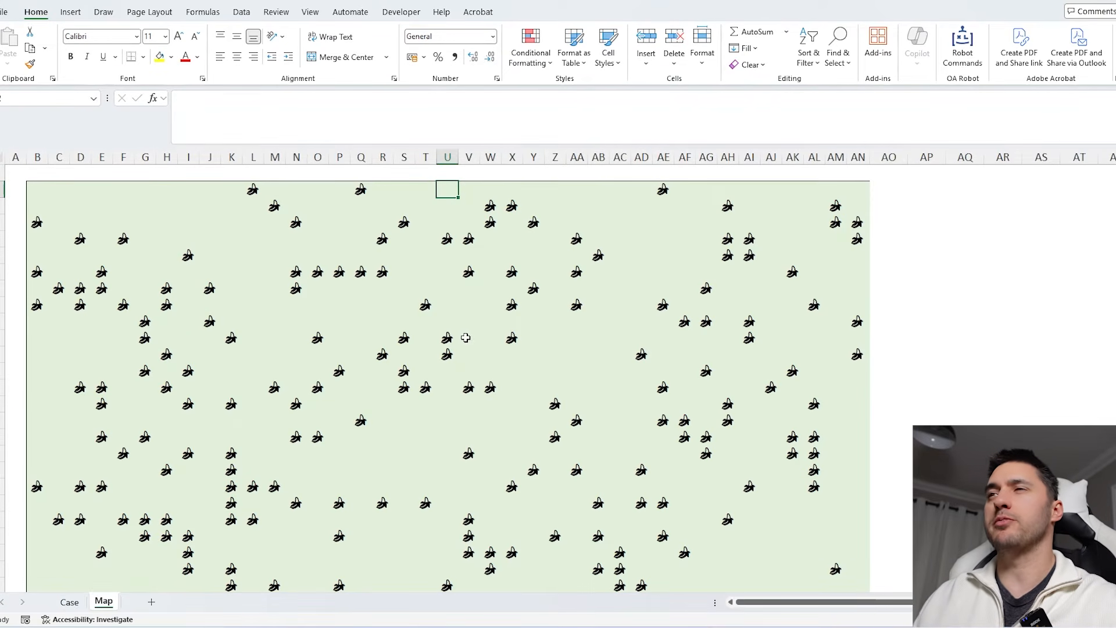
key(Down)
key(Down)
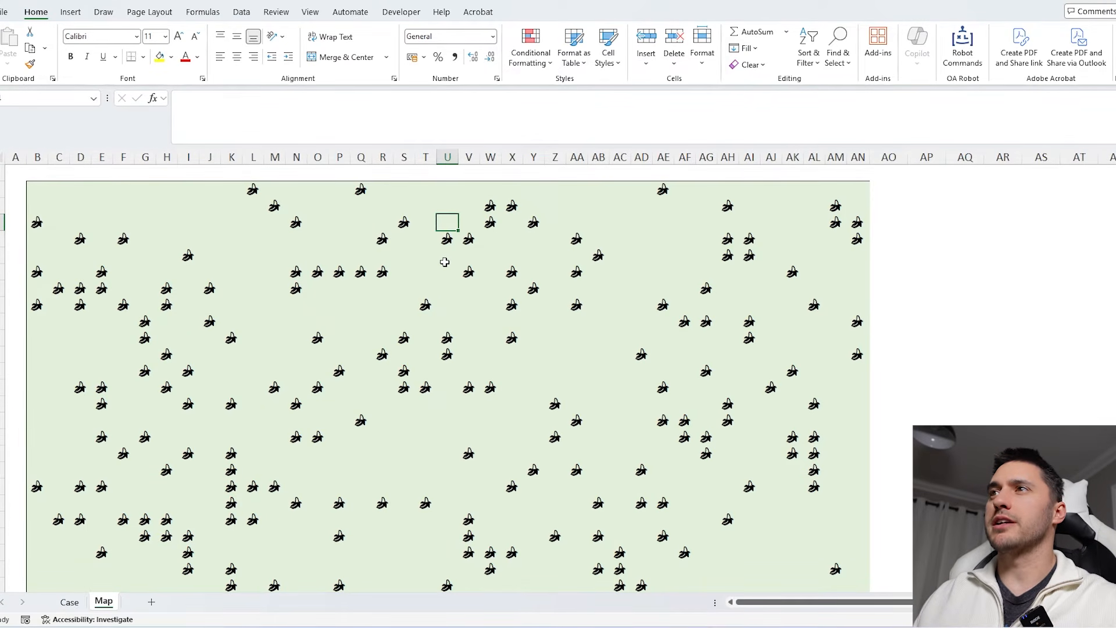
scroll(579, 304, down, 1)
click(448, 222)
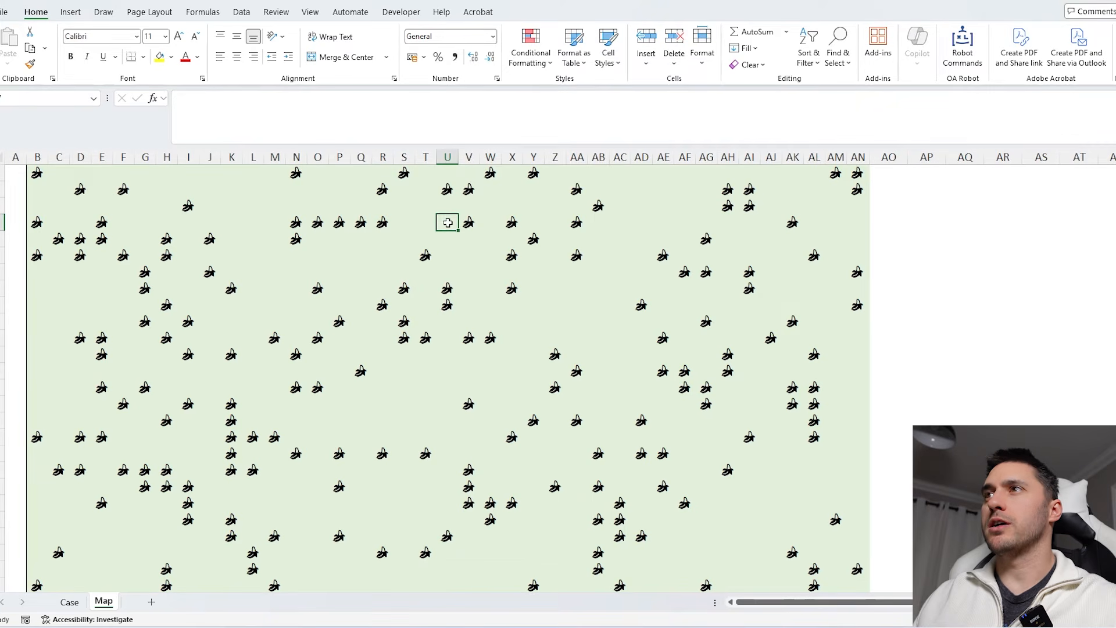
click(427, 225)
click(466, 221)
scroll(516, 291, down, 3)
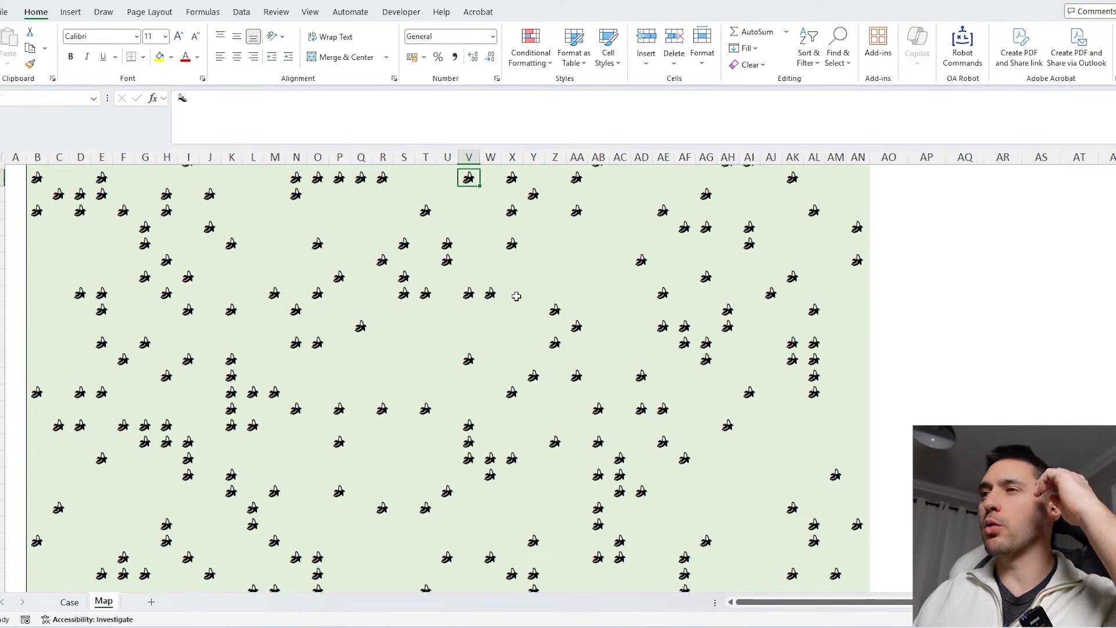
scroll(517, 297, down, 3)
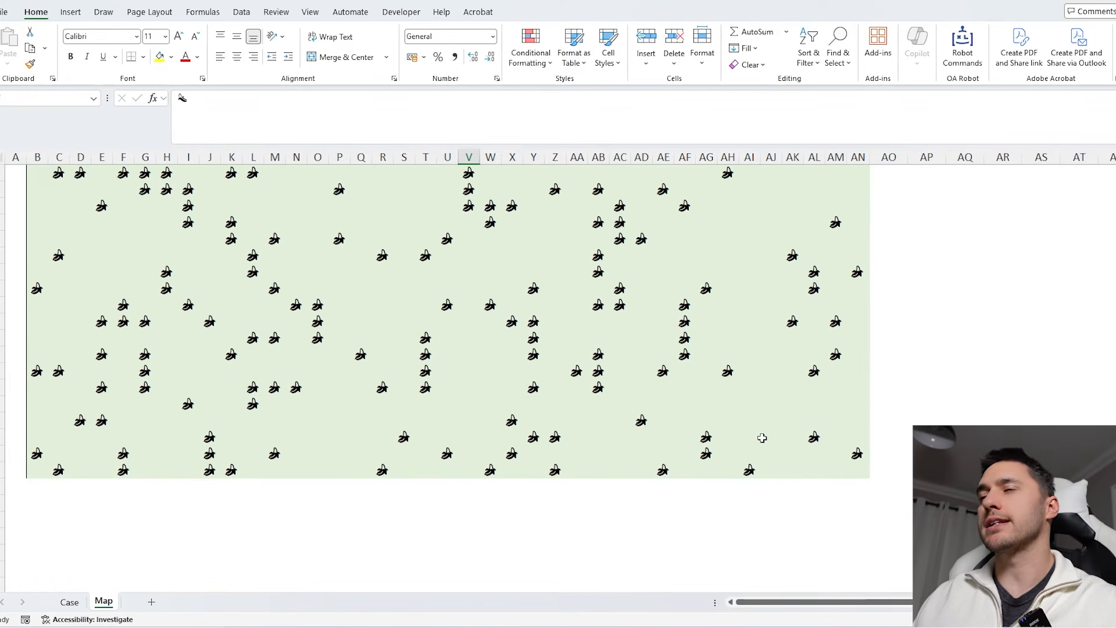
- Replace every banana symbol on the map with 1
scroll(762, 438, up, 1)
click(531, 337)
key(ctrl+c)
click(530, 304)
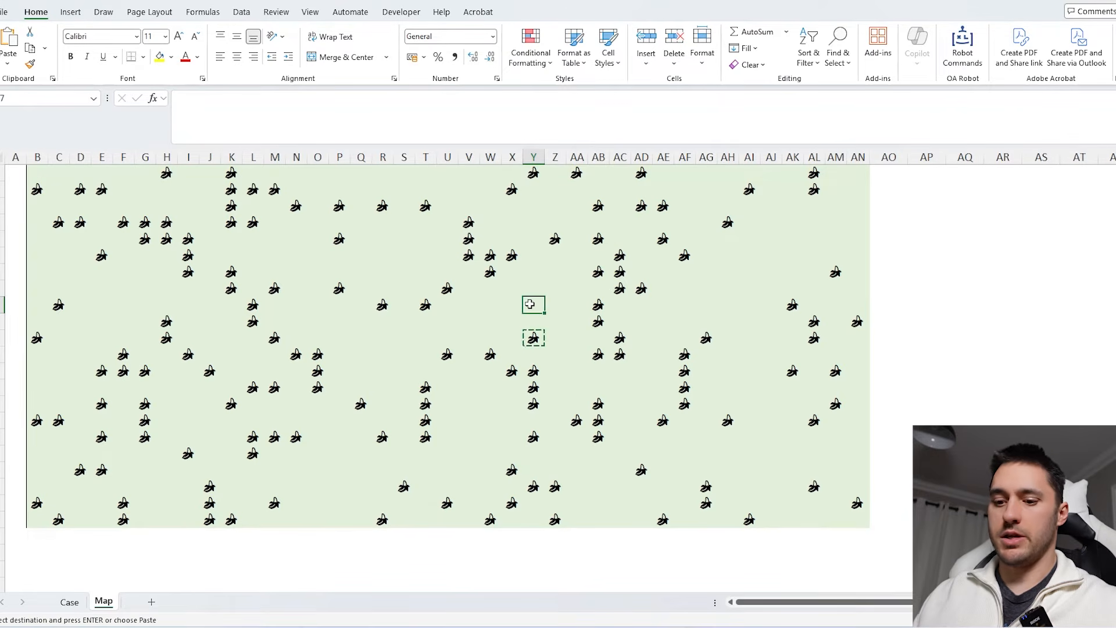
key(ctrl+h)
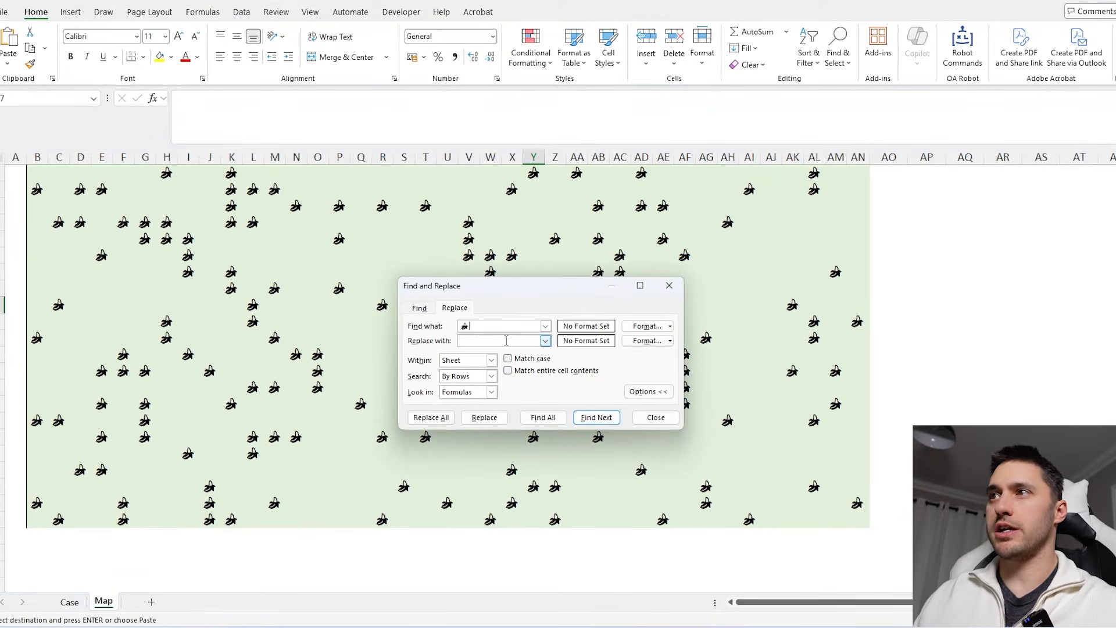
text(1)
click(431, 417)
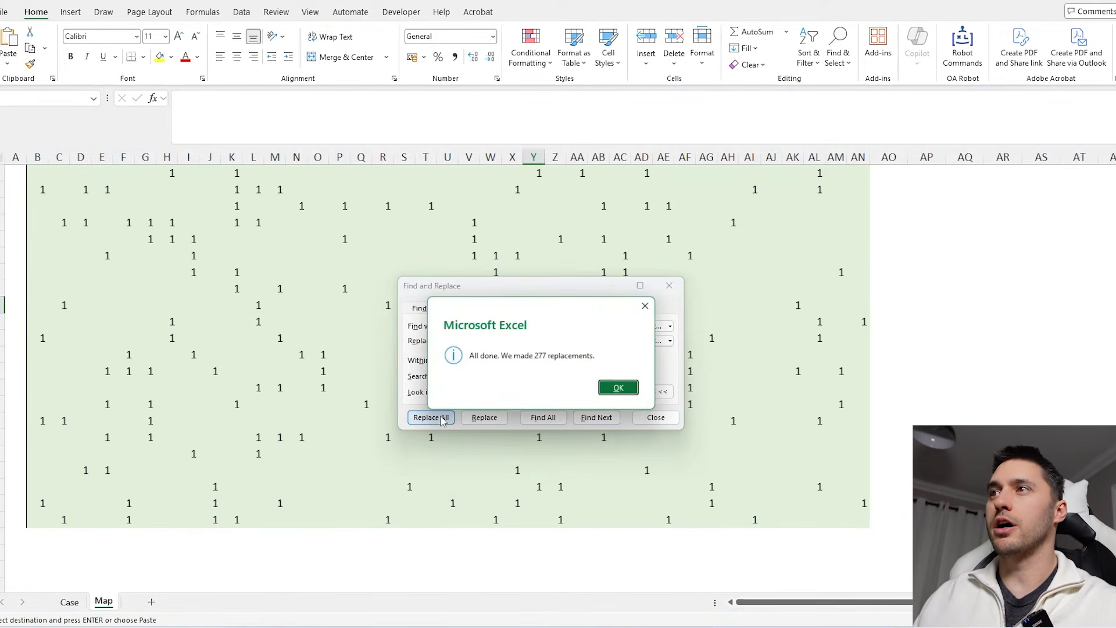
click(617, 385)
click(656, 416)
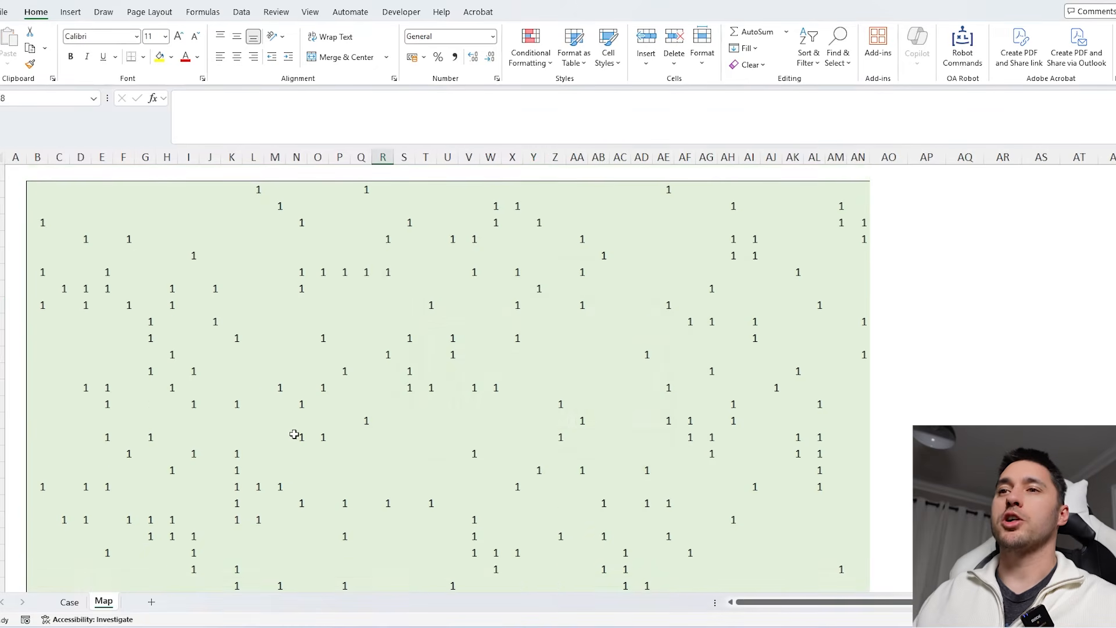
- Duplicate the Map sheet and rename the copy as M
scroll(294, 434, down, 6)
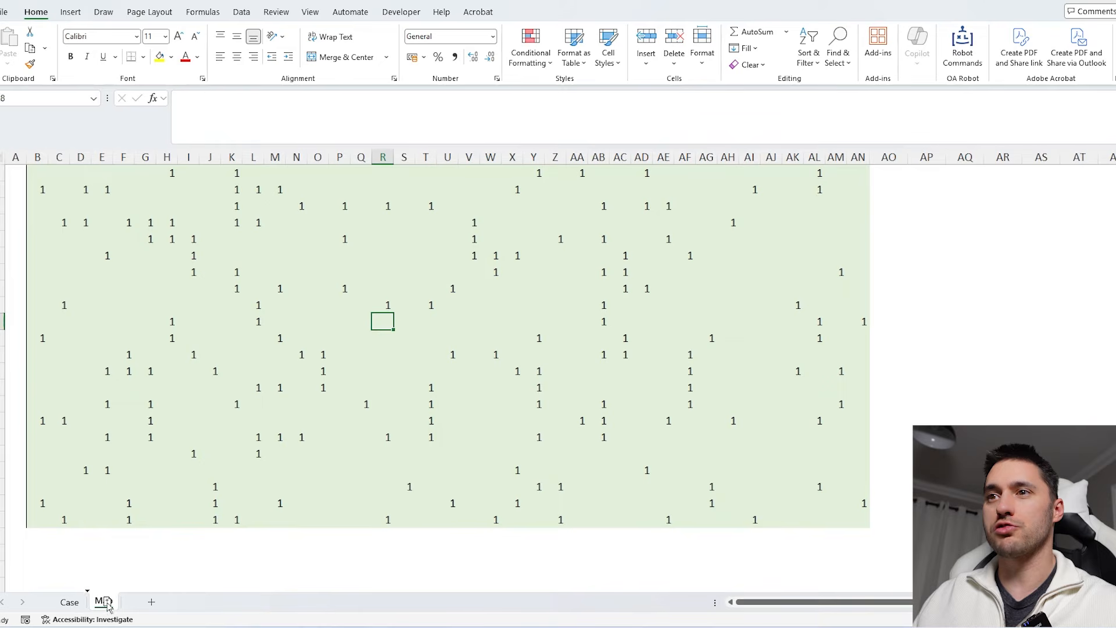
drag(107, 606, 138, 607)
double_click(152, 602)
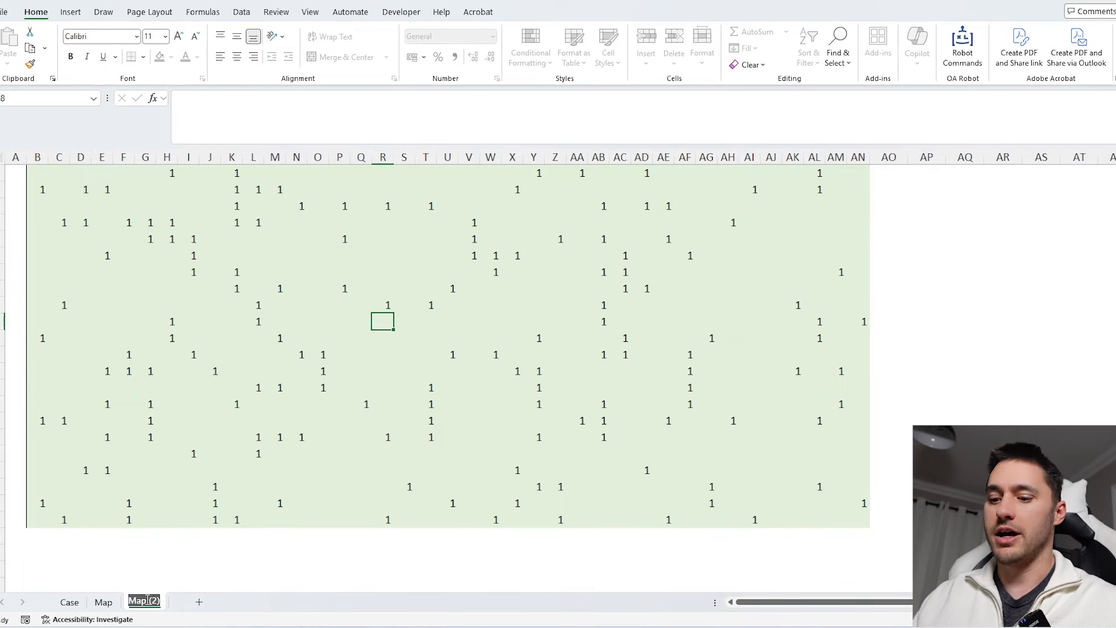
text(M)
click(211, 552)
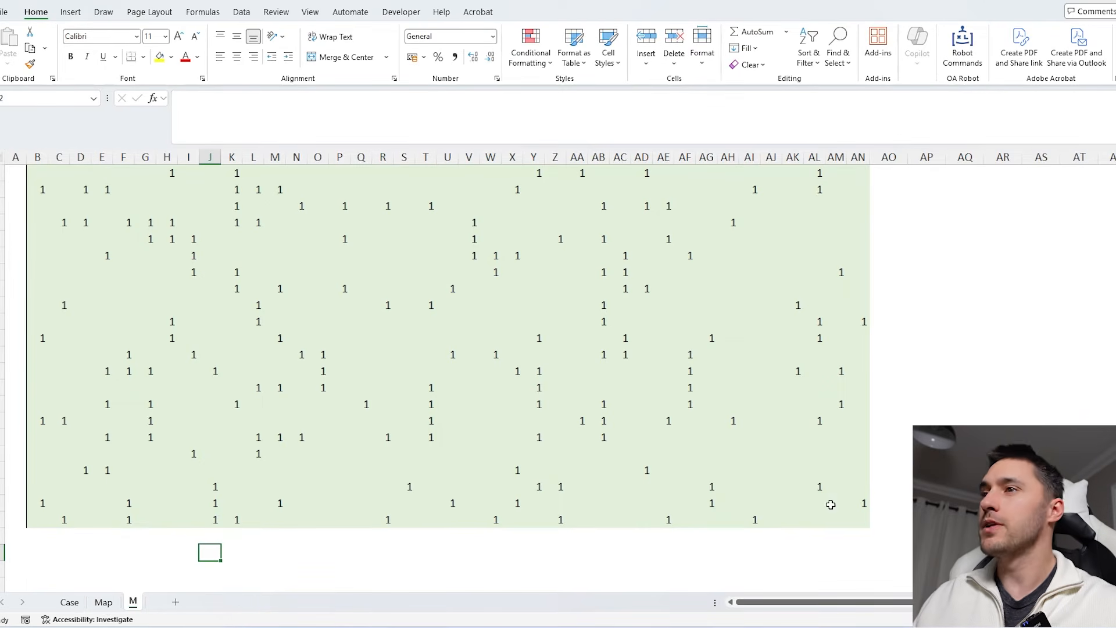
- Clear all map rows above the bottom row on the M sheet
mouse_move(37, 520)
mouse_down()
mouse_move(847, 528)
mouse_move(27, 516)
mouse_up()
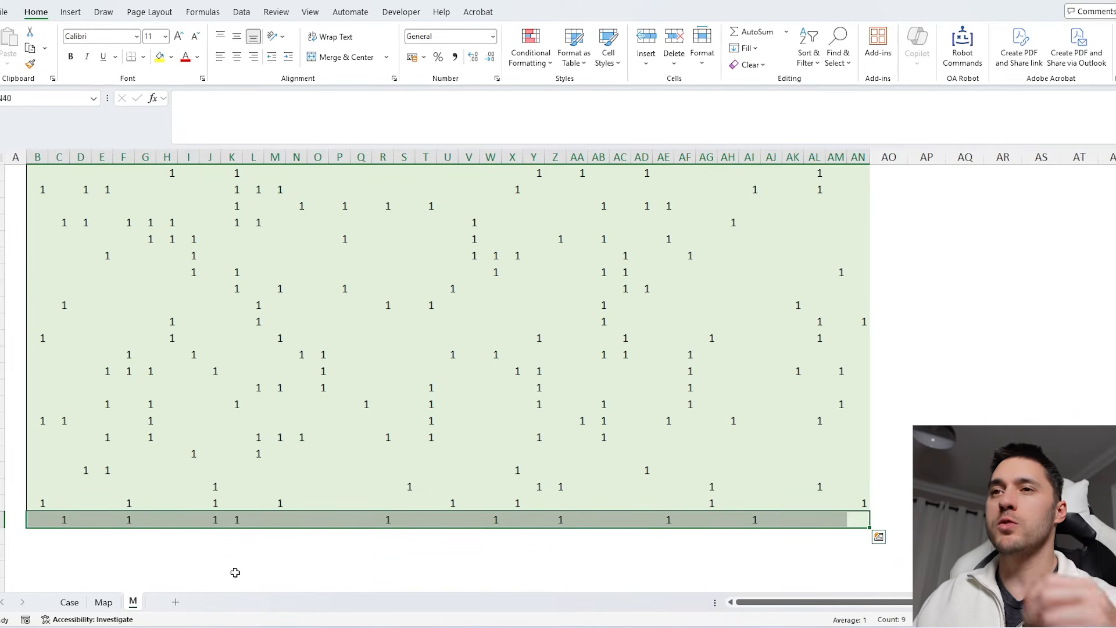
click(3, 519)
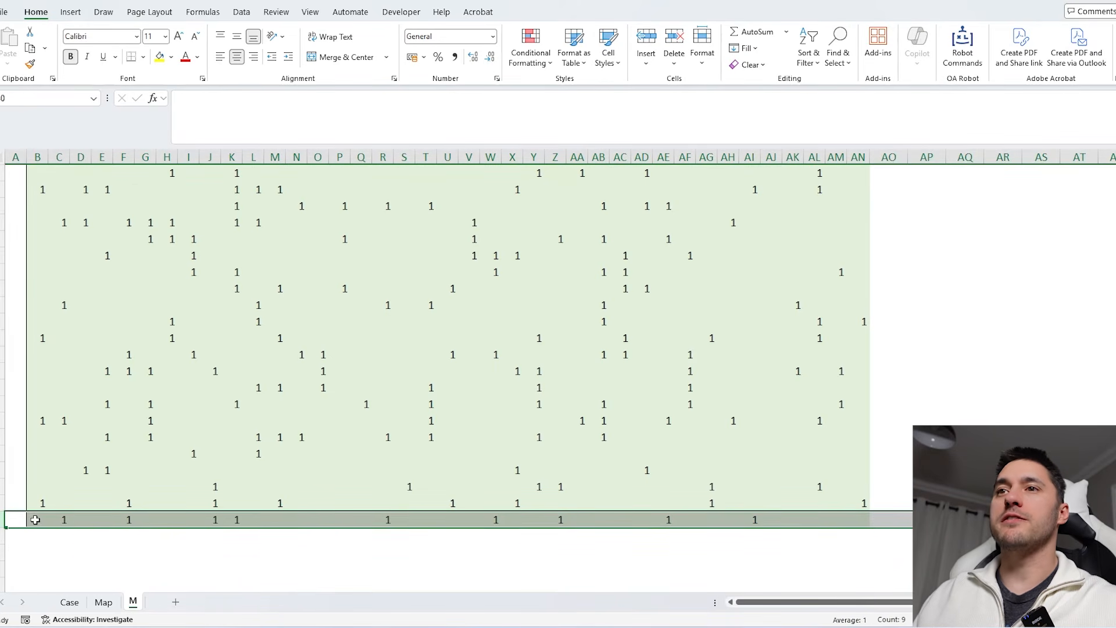
drag(35, 519, 872, 536)
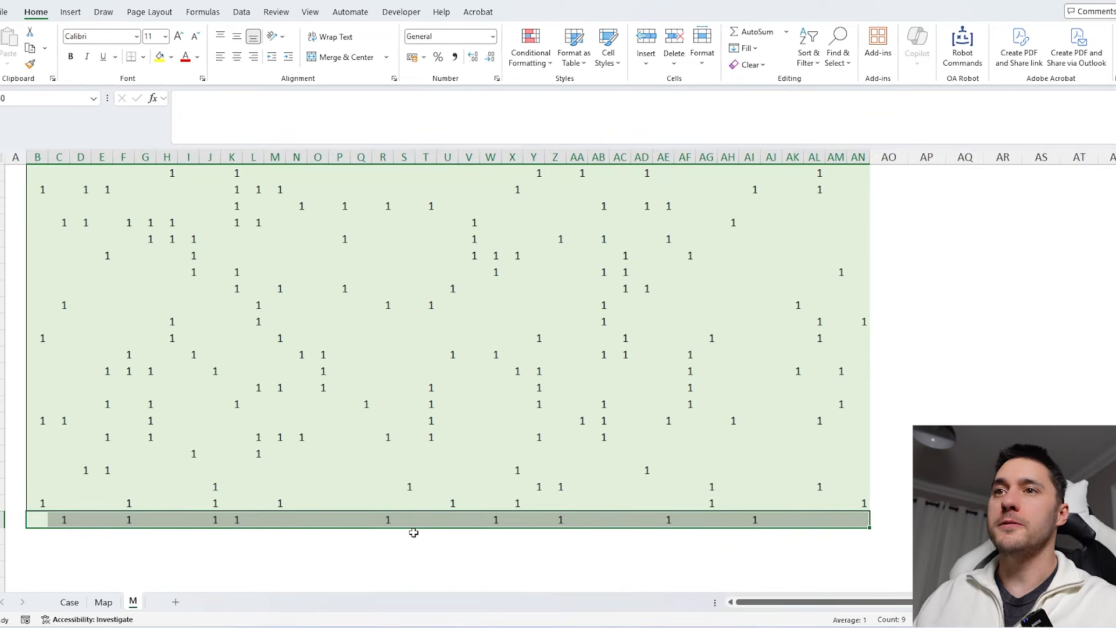
drag(35, 502, 936, 27)
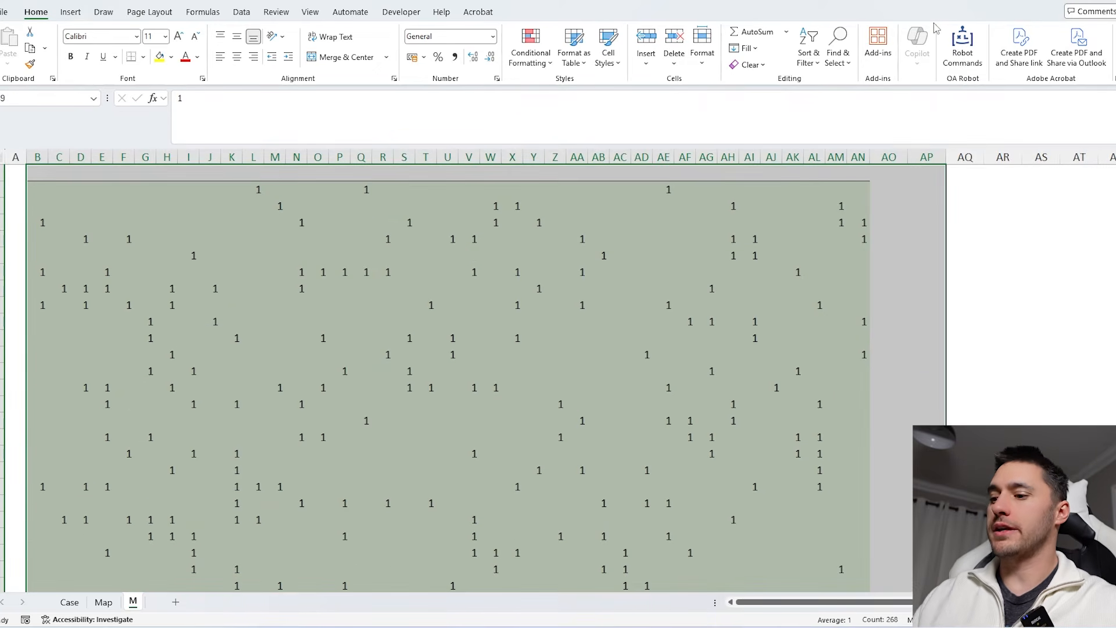
key(Delete)
- Enter =MAX(B40:D40+Map!C39) in C39 of the M sheet
click(39, 368)
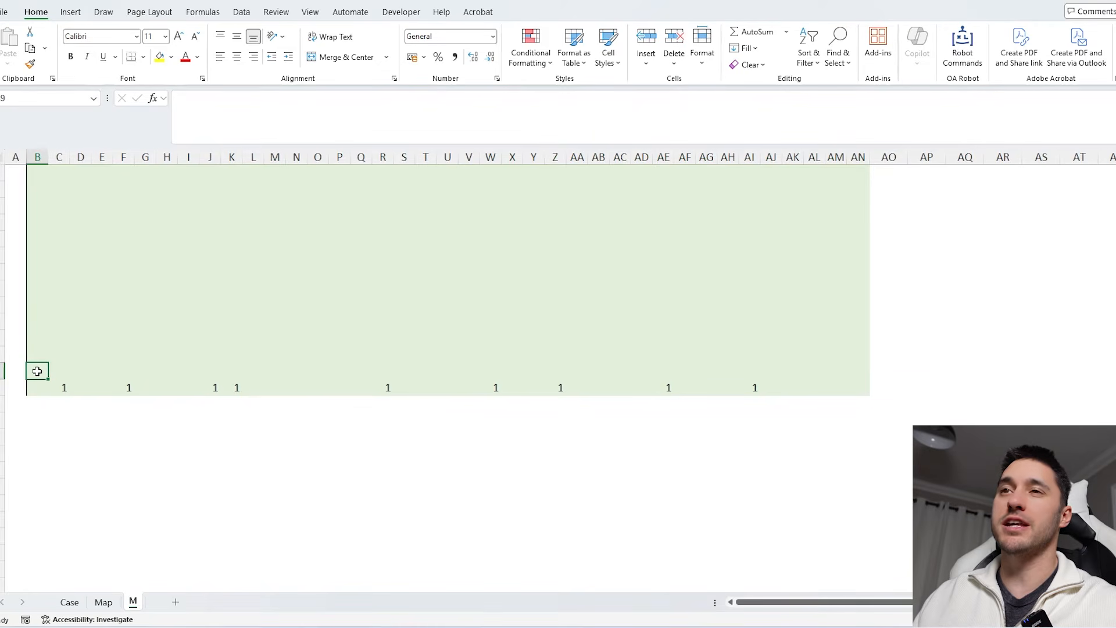
drag(36, 385, 57, 385)
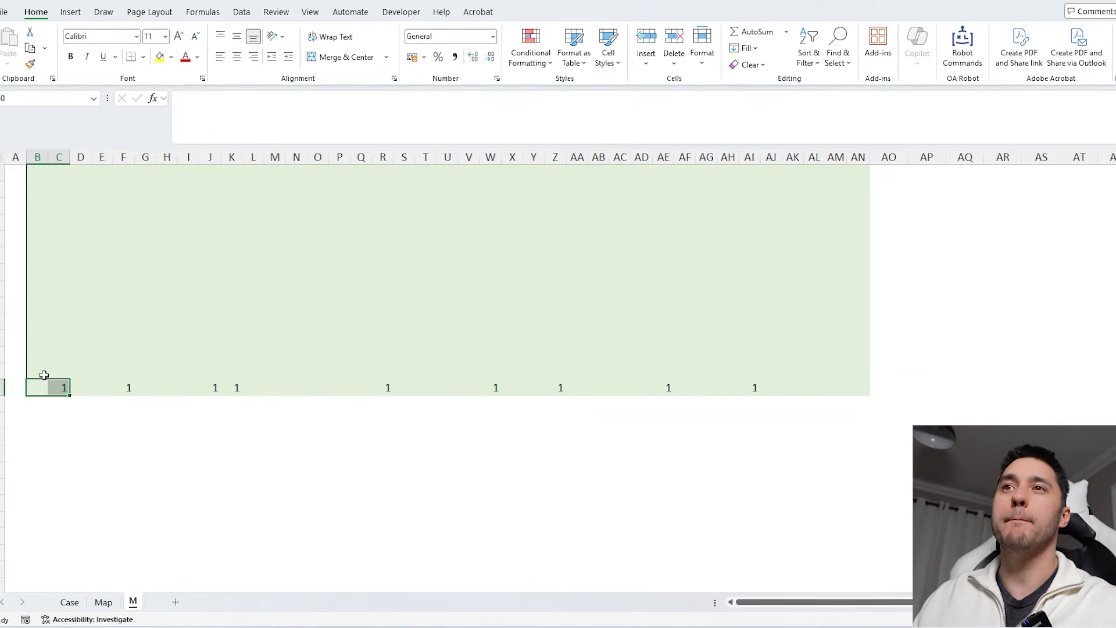
click(57, 369)
text(=max)
key(Tab)
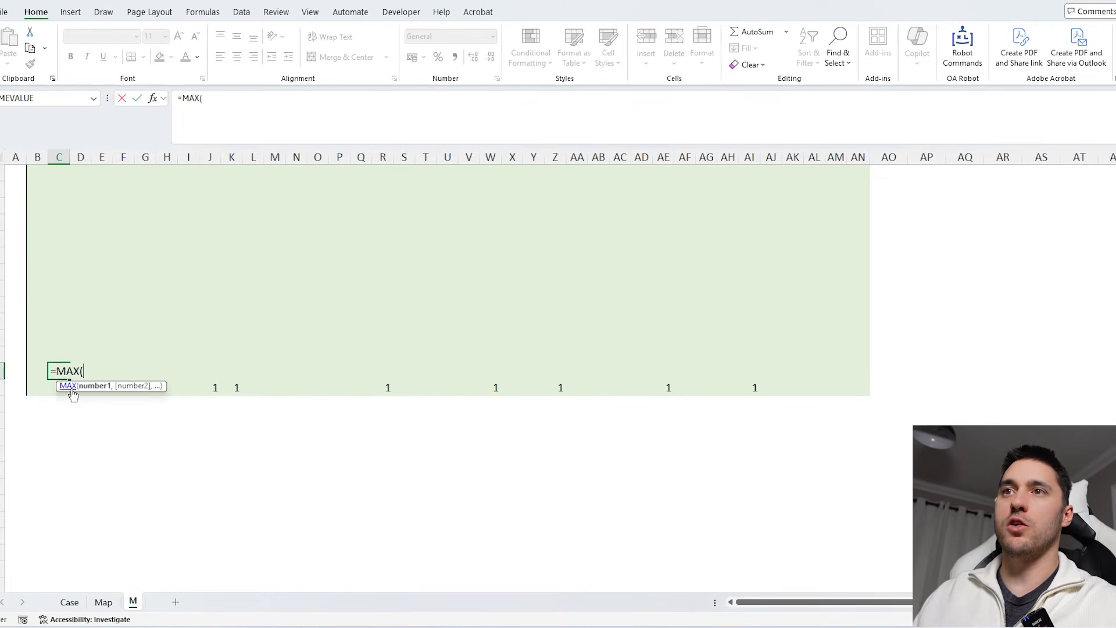
drag(38, 387, 83, 388)
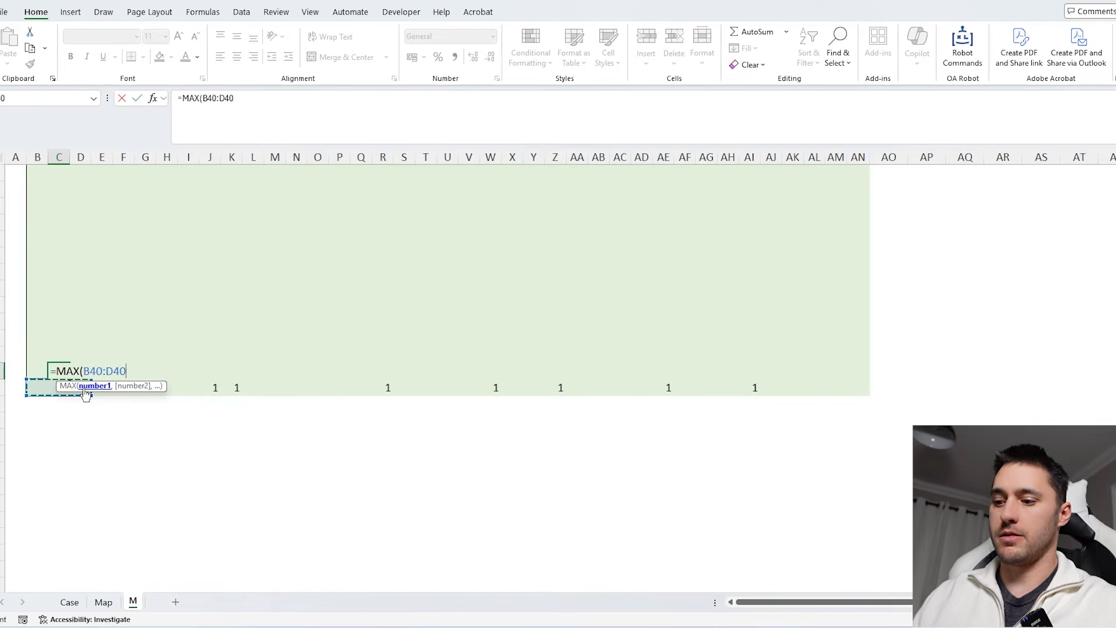
text(+)
click(104, 601)
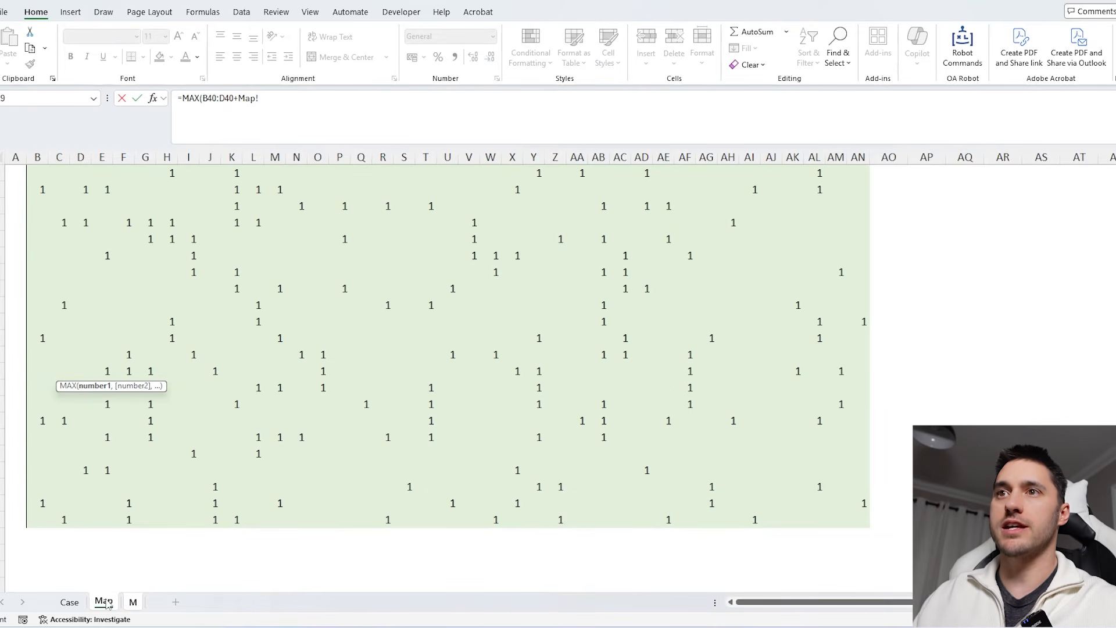
click(59, 504)
key(Return)
- Fill the MAX formula across the row and up through all map rows of the M sheet
key(Up)
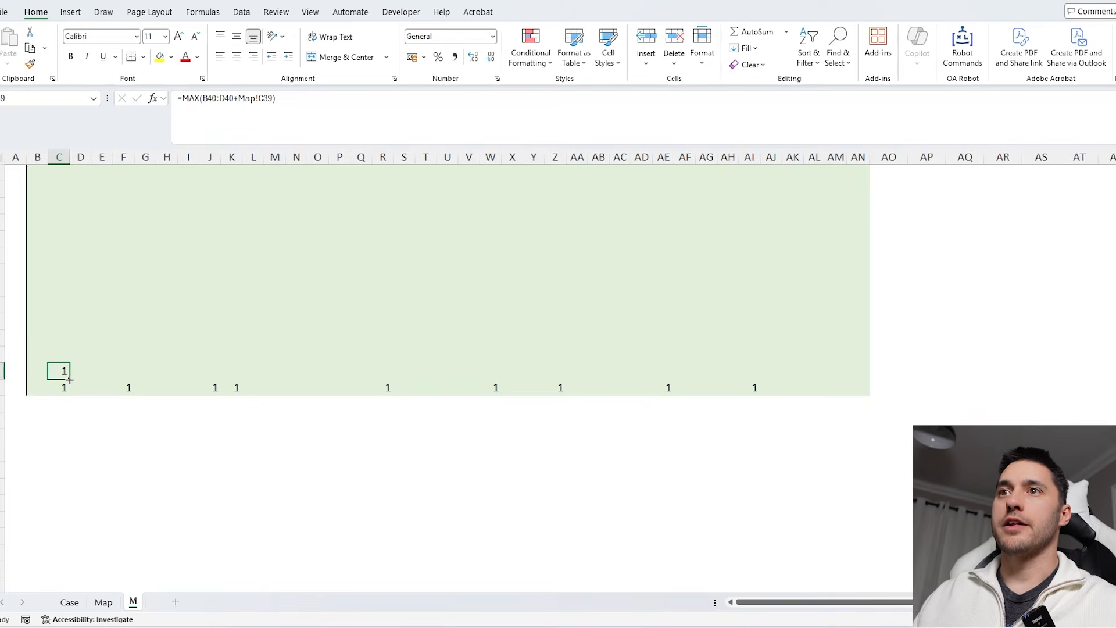
drag(69, 378, 39, 371)
click(58, 371)
drag(868, 379, 865, 240)
- Enter =INDIRECT("m!"&G94) as the first Level 3 answer, referencing its start cell, and fill it down
scroll(727, 452, down, 3)
scroll(429, 336, down, 6)
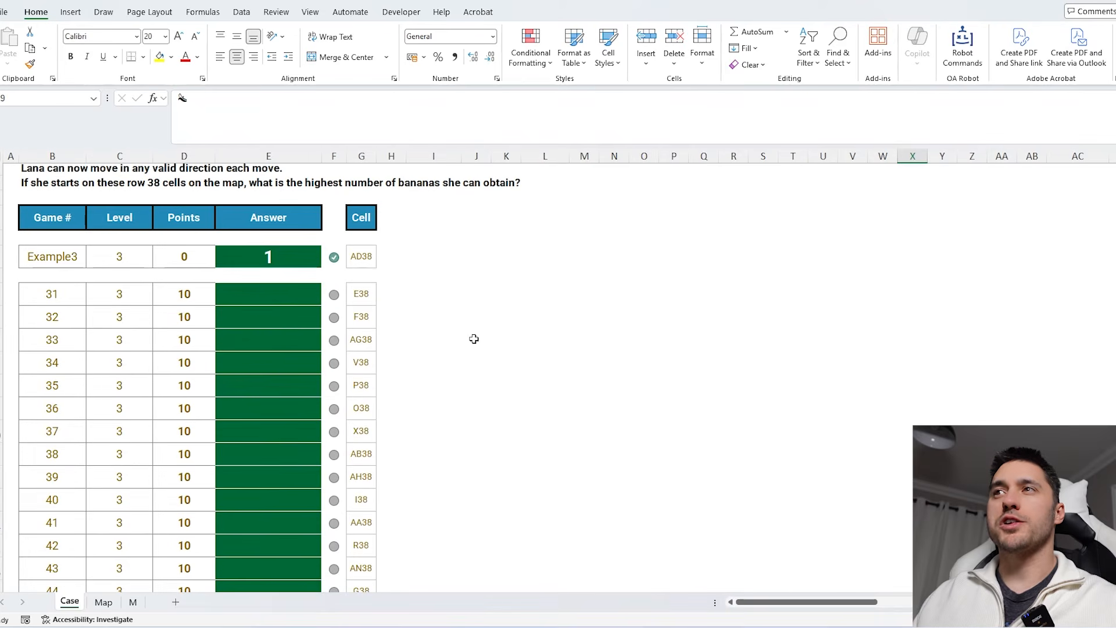
click(286, 295)
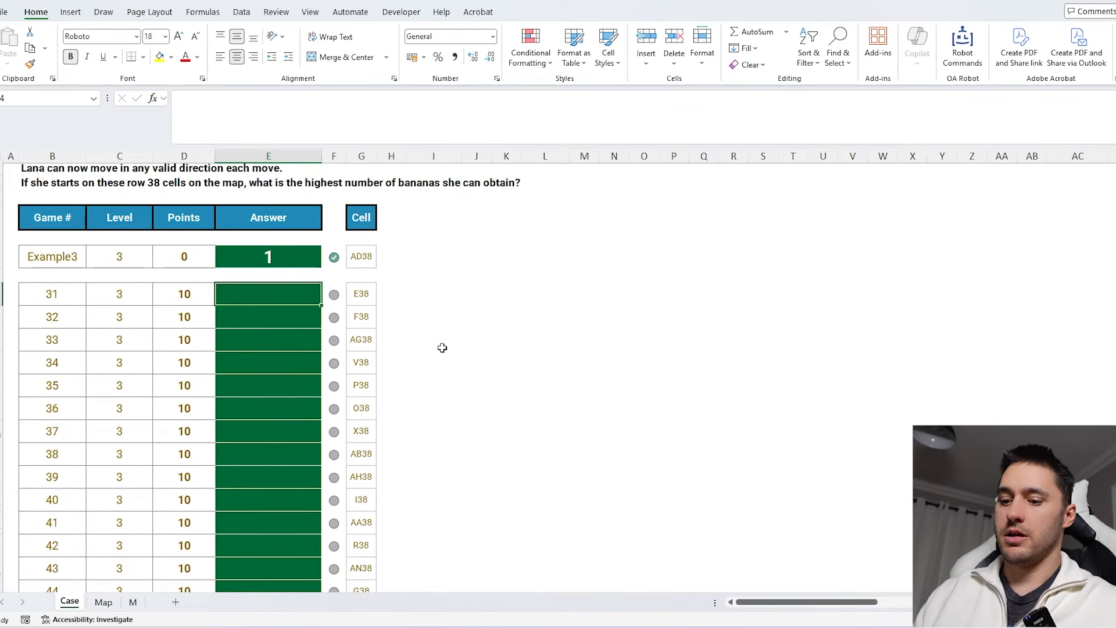
text(=indirect()
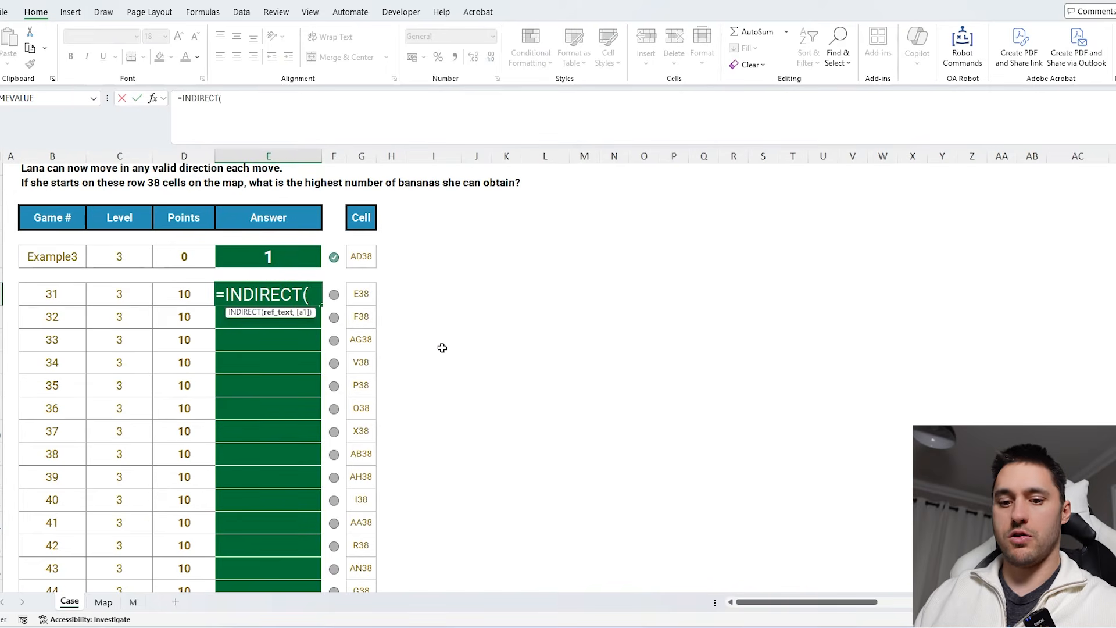
text("m!"&)
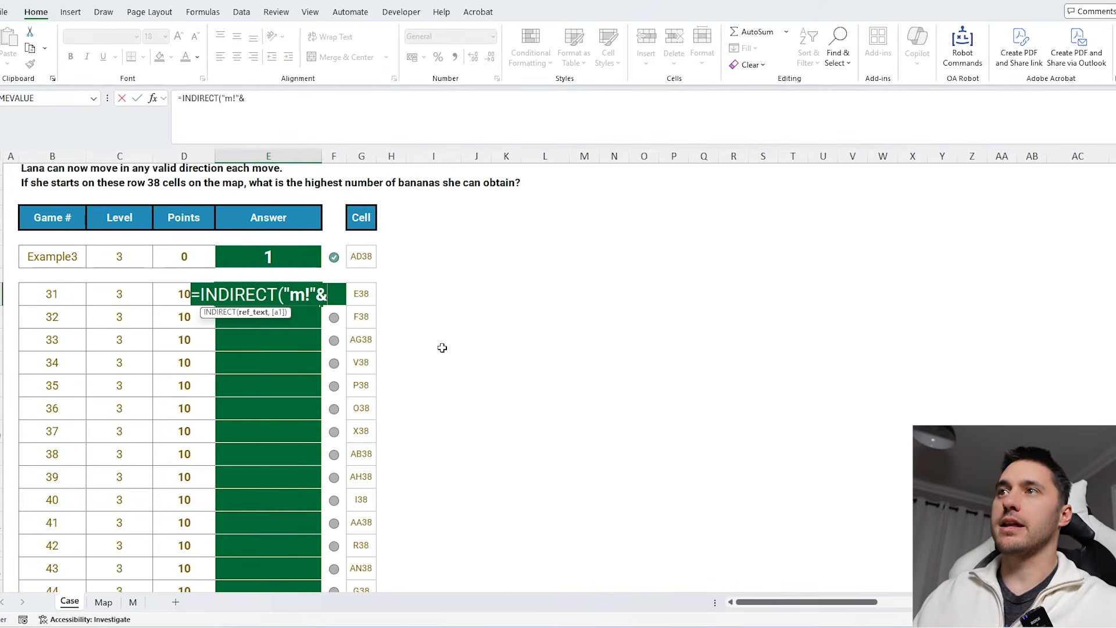
click(369, 292)
key(Return)
click(316, 300)
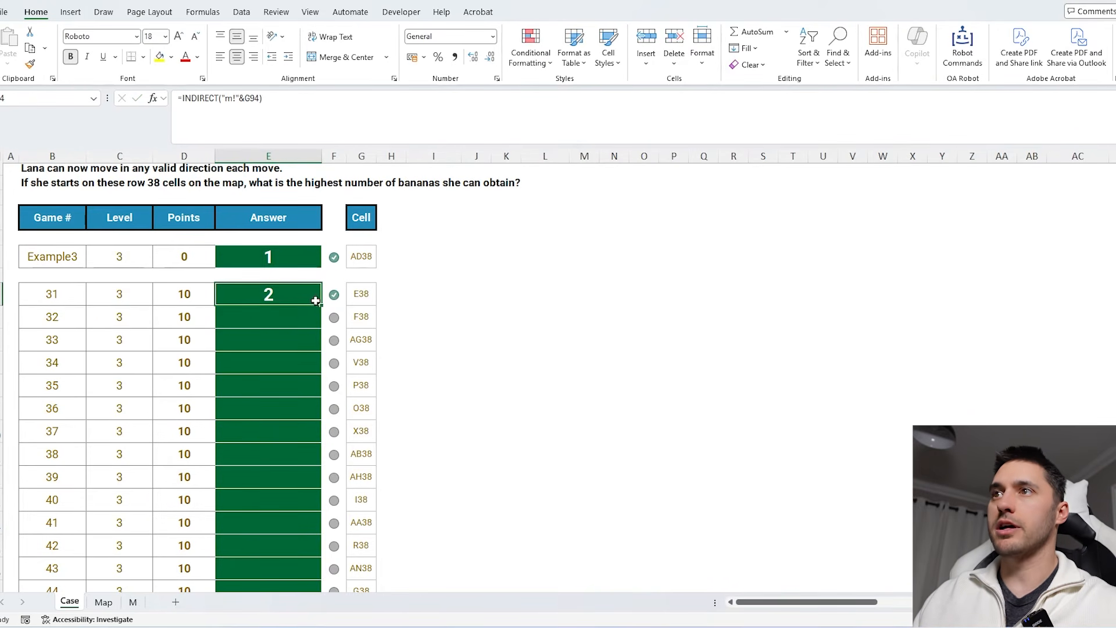
double_click(321, 304)
- Copy the answer formula into the first Level 4 answer cell and fill it down
scroll(292, 429, down, 6)
key(ctrl+c)
scroll(292, 409, down, 2)
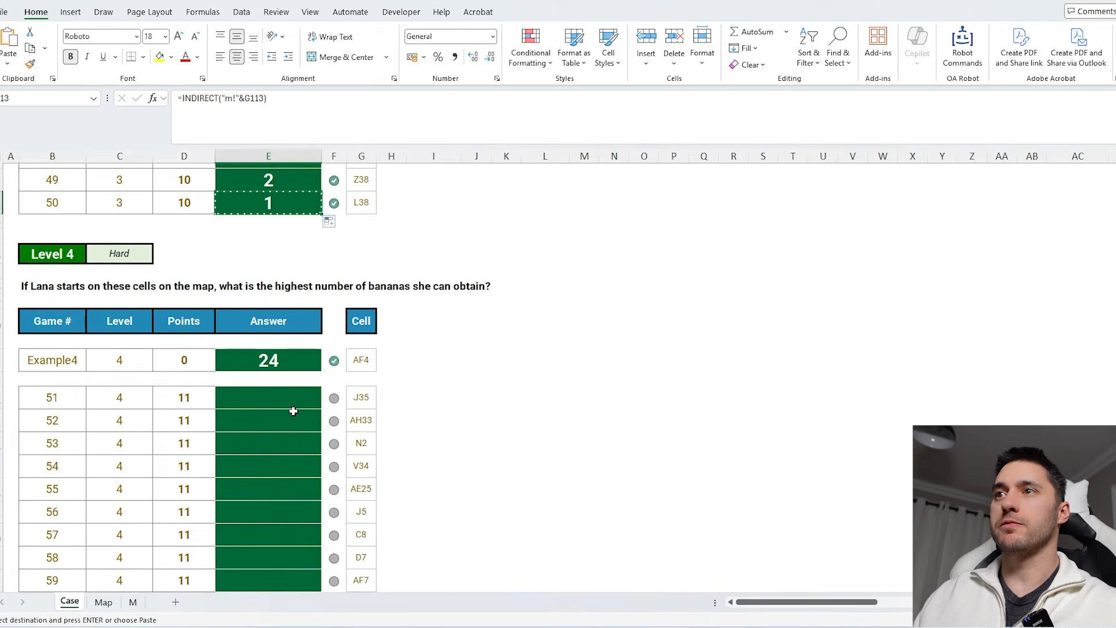
click(297, 402)
key(ctrl+v)
double_click(321, 409)
scroll(296, 438, down, 5)
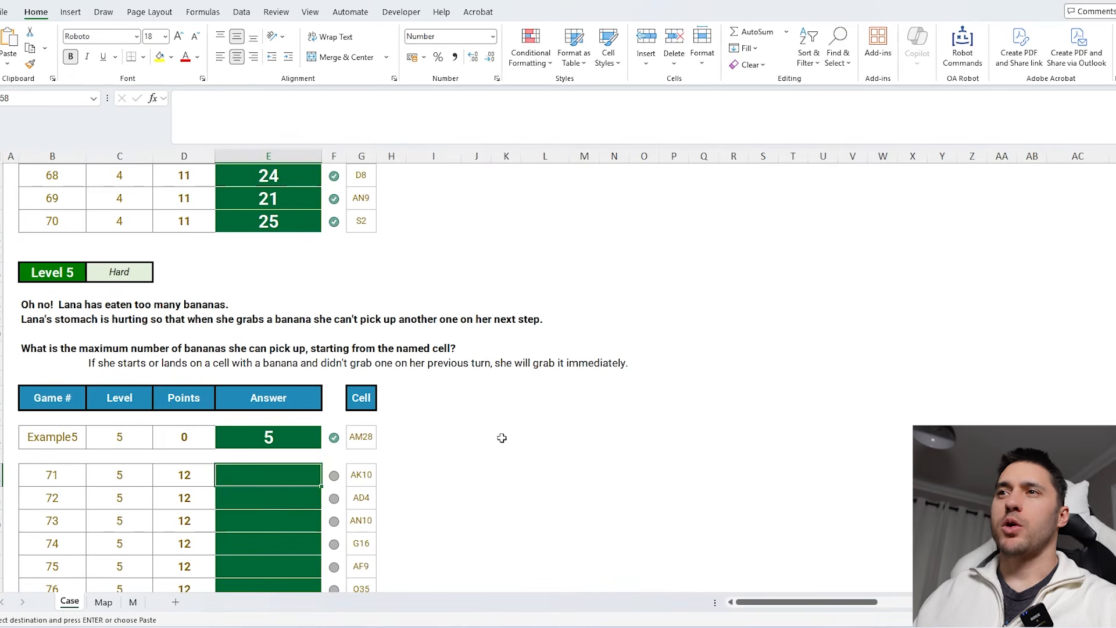
- Read the Level 5 question and review the computed values on the M sheet
click(502, 438)
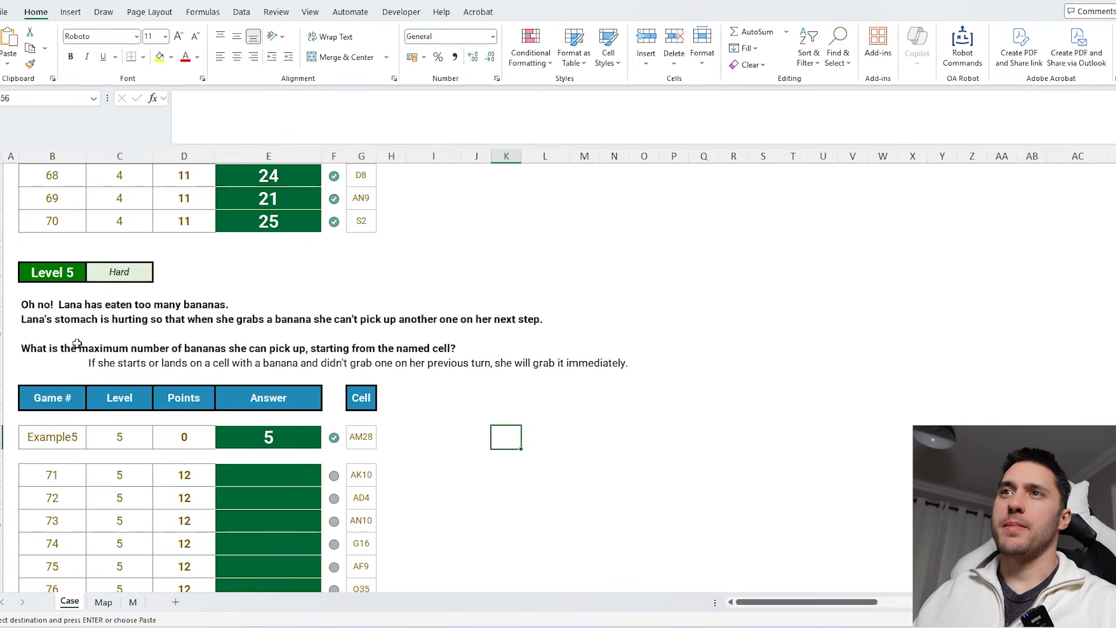
click(38, 346)
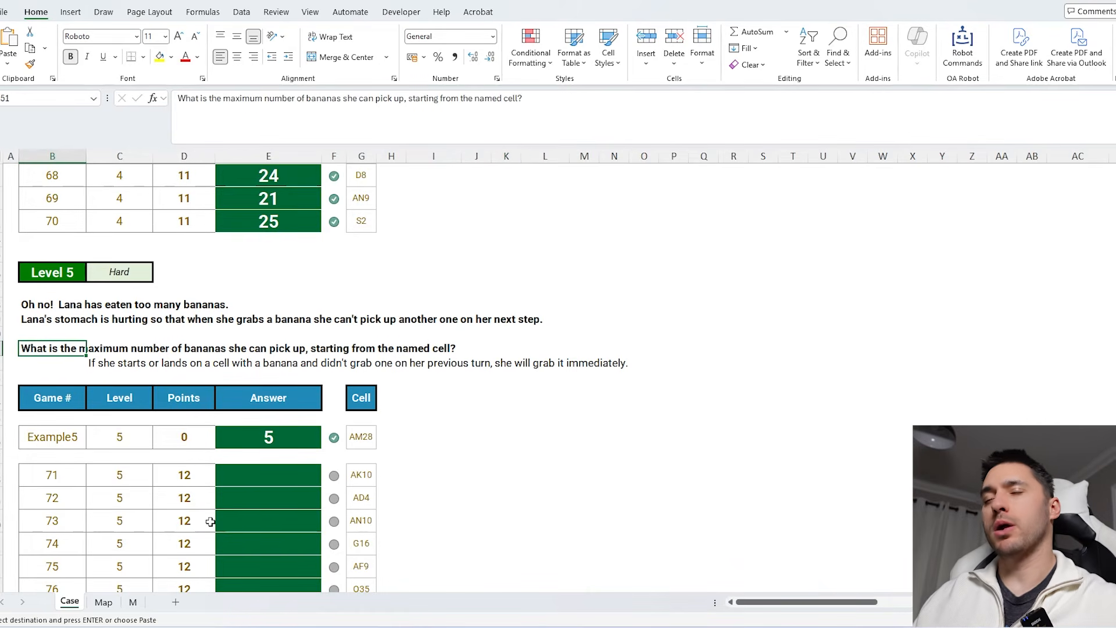
click(137, 603)
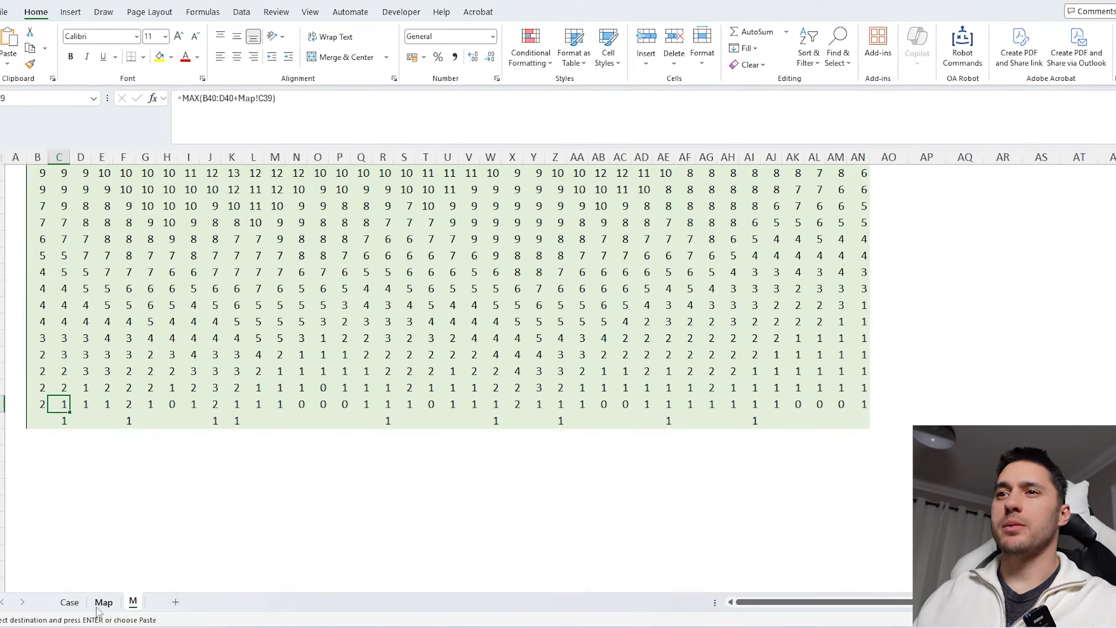
scroll(203, 532, up, 3)
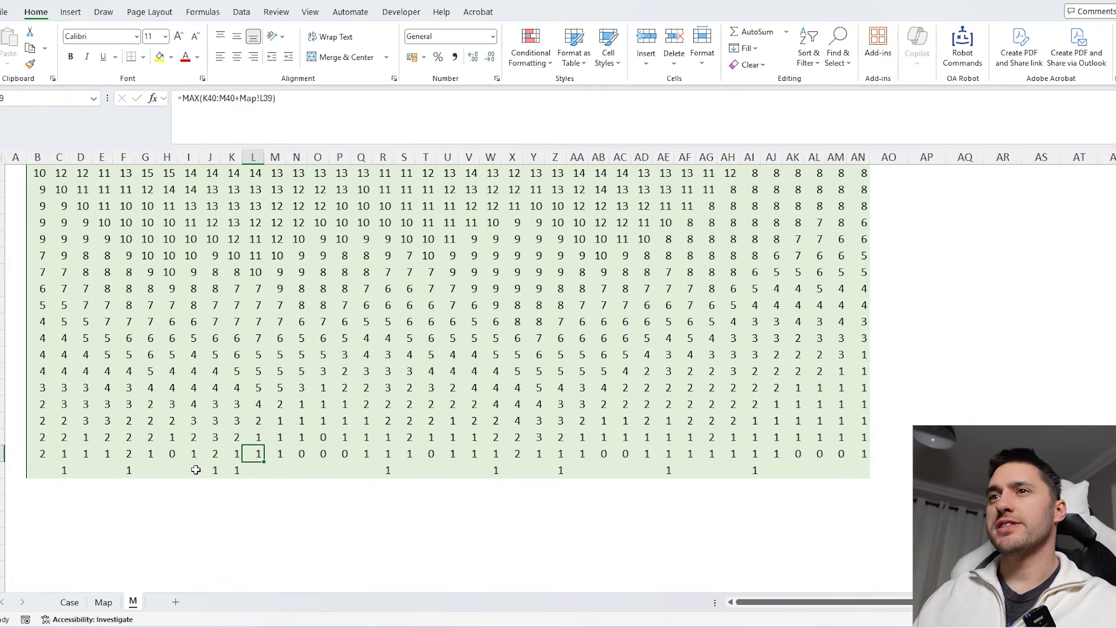
- Rewrite the C39 formula on the M sheet as =IF(Map!C39,MAX(M!A41:E41)+1,MAX(B40:D40)+Map!C39)
double_click(254, 453)
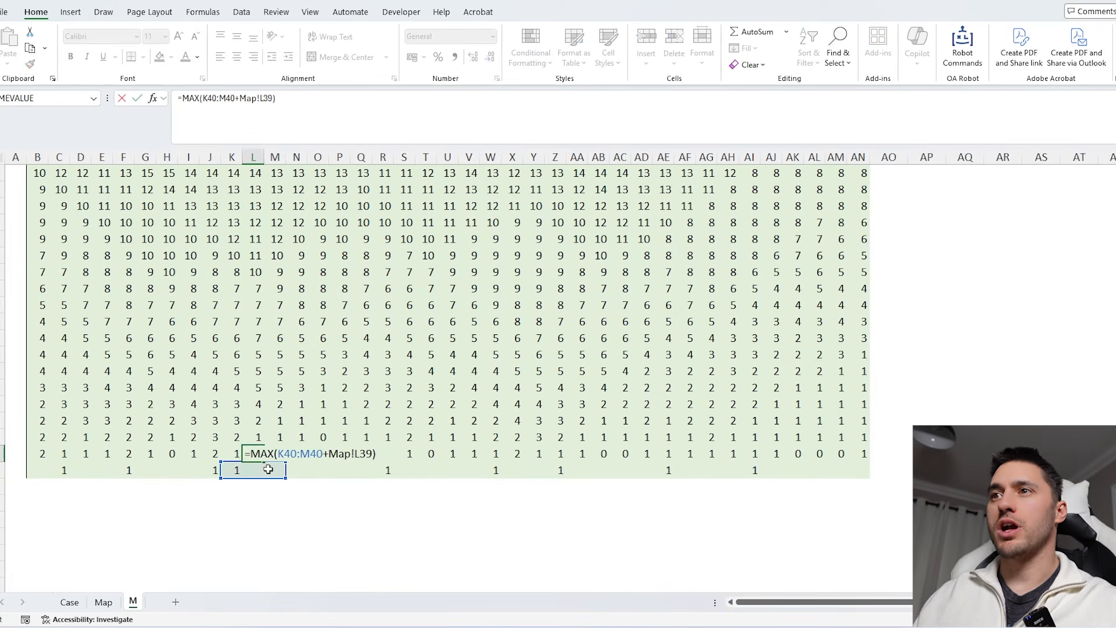
key(Escape)
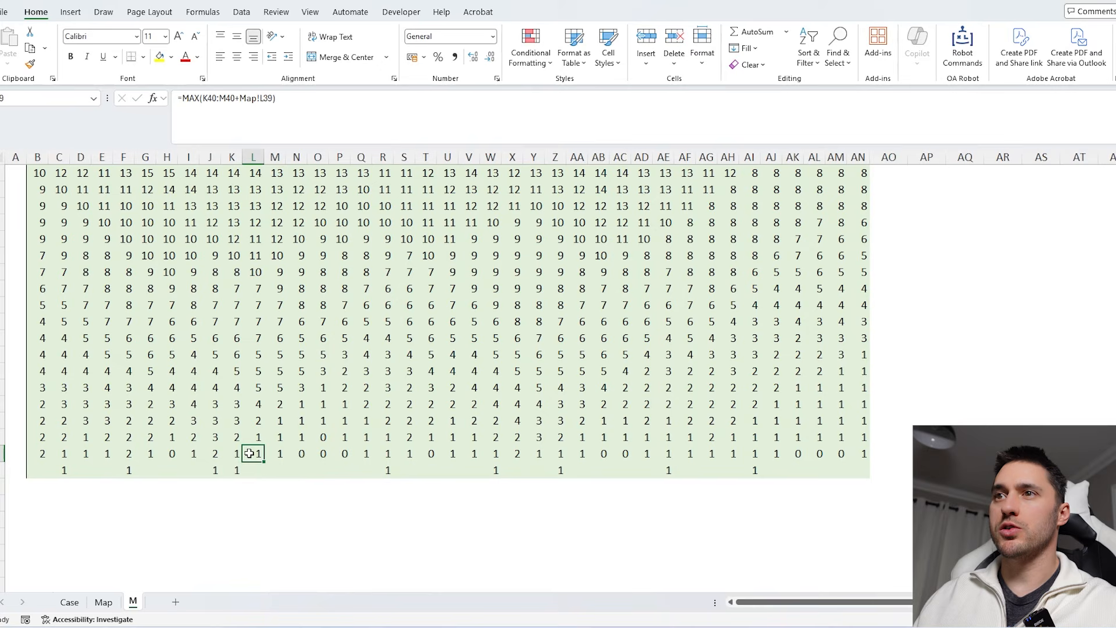
click(64, 454)
click(183, 98)
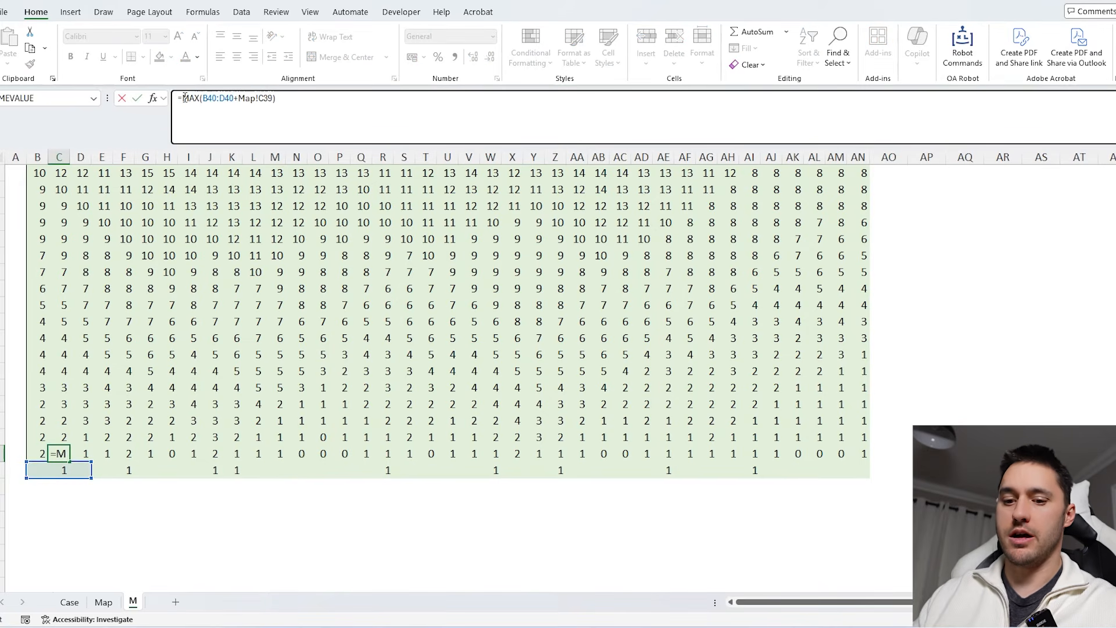
text(IF()
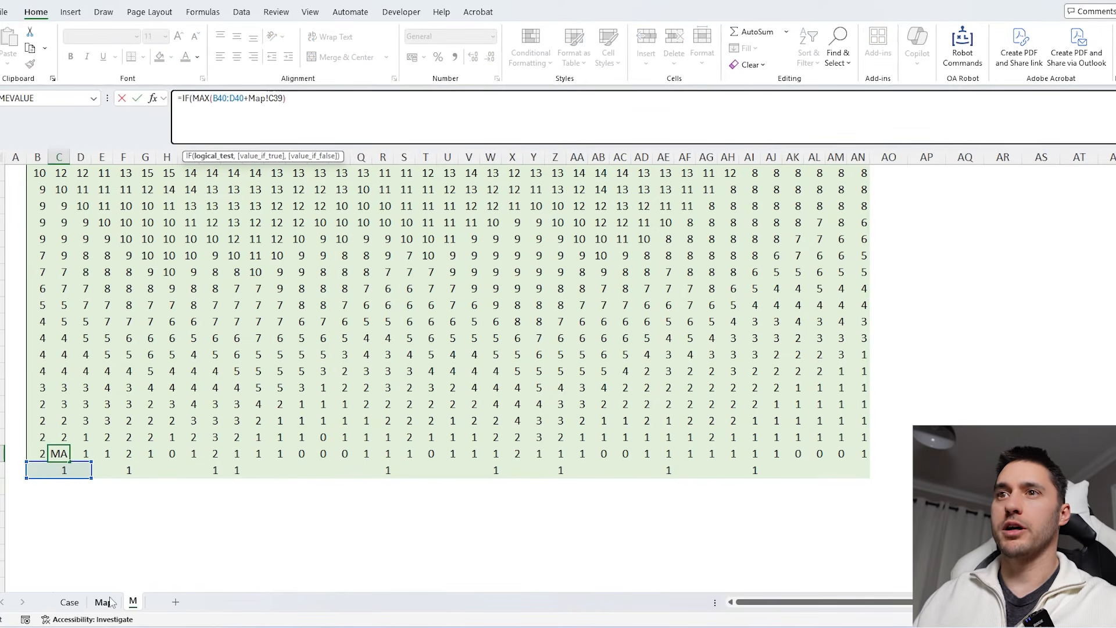
click(110, 604)
click(58, 502)
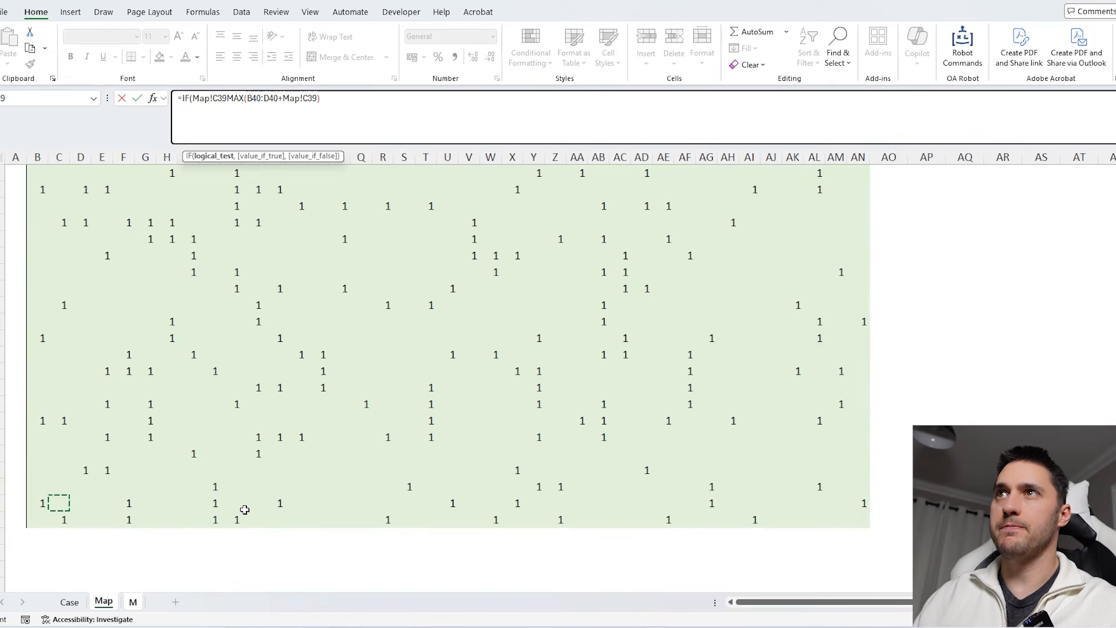
text(,)
click(135, 602)
key(BackSpace)
key(BackSpace)
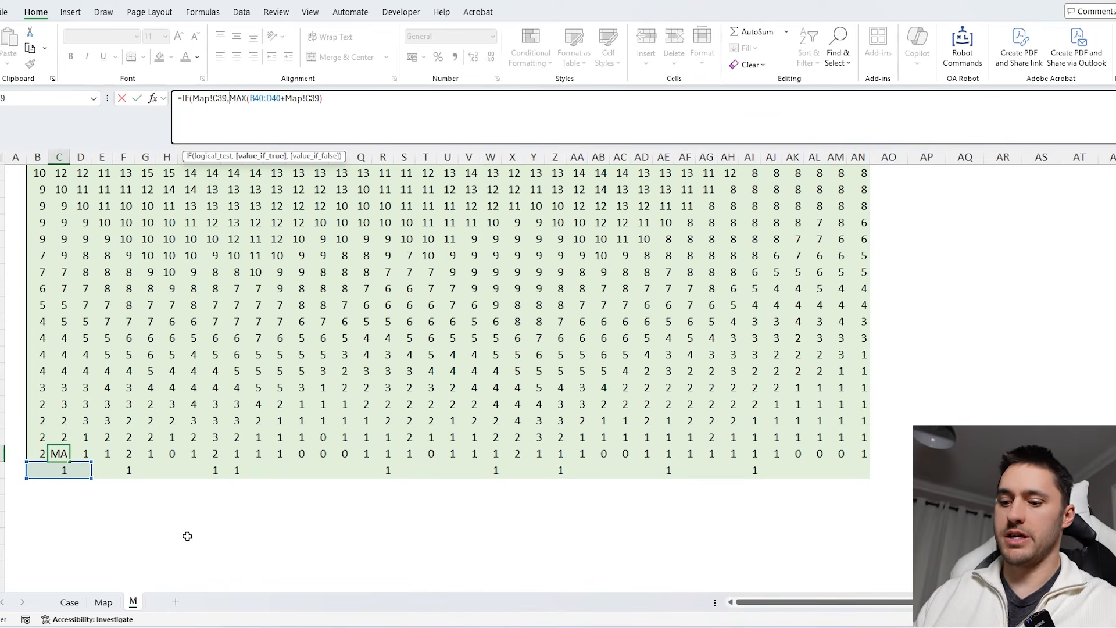
text(max)
key(Tab)
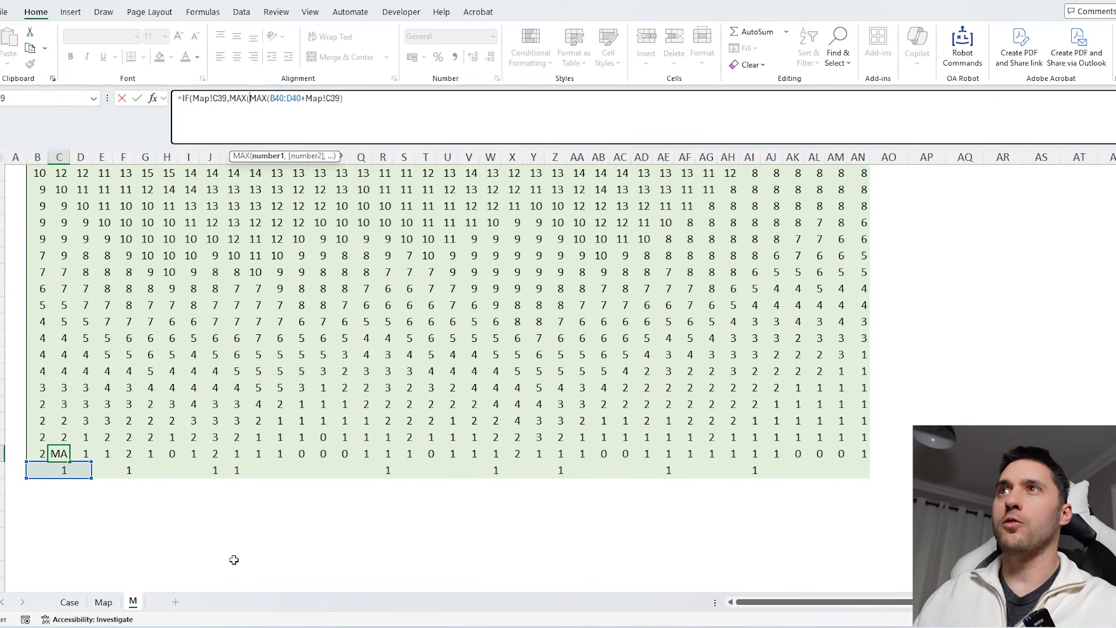
drag(96, 491, 10, 487)
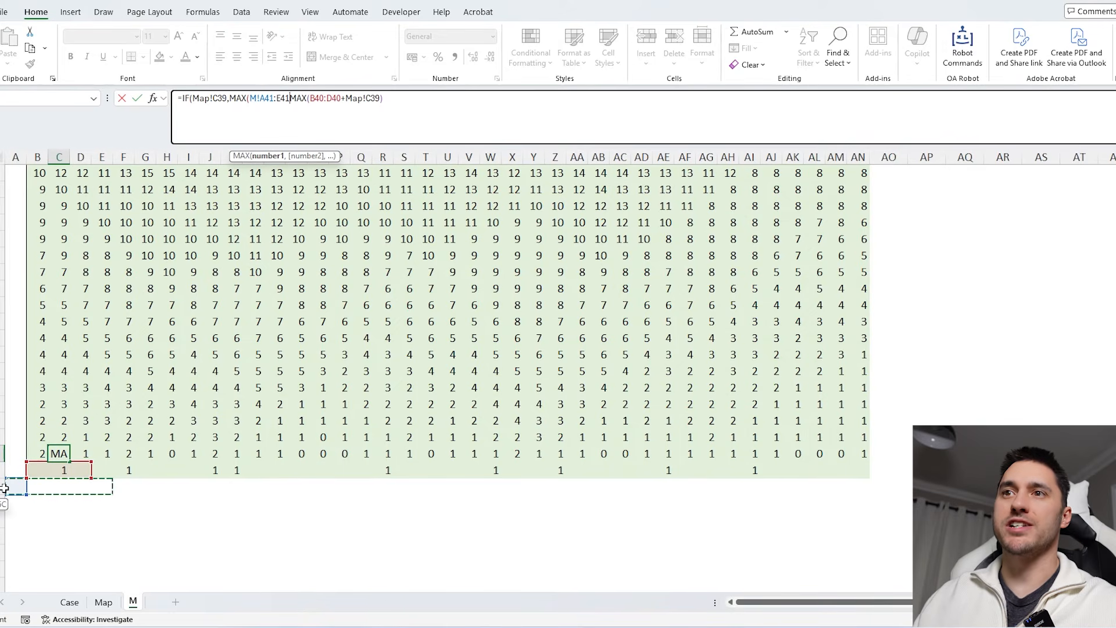
text(),)
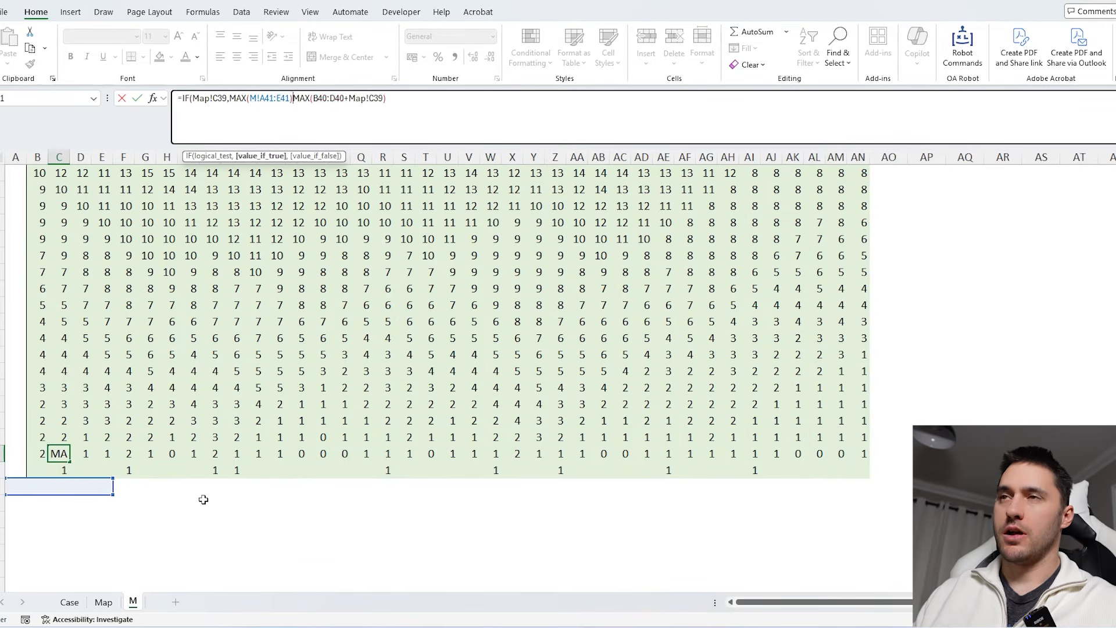
double_click(348, 99)
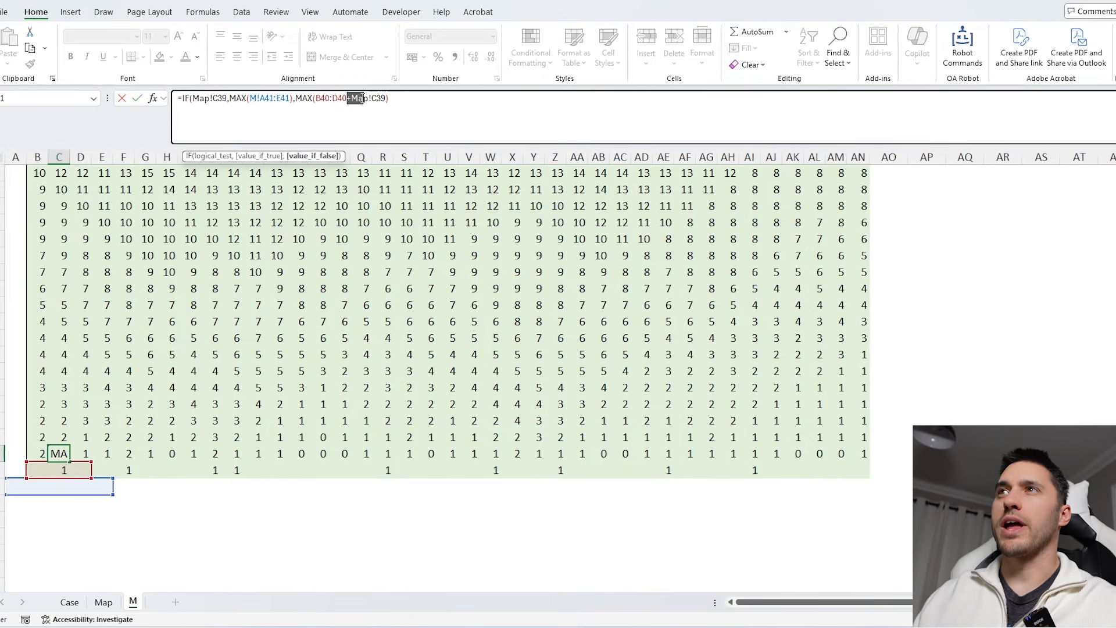
click(293, 100)
text(+1)
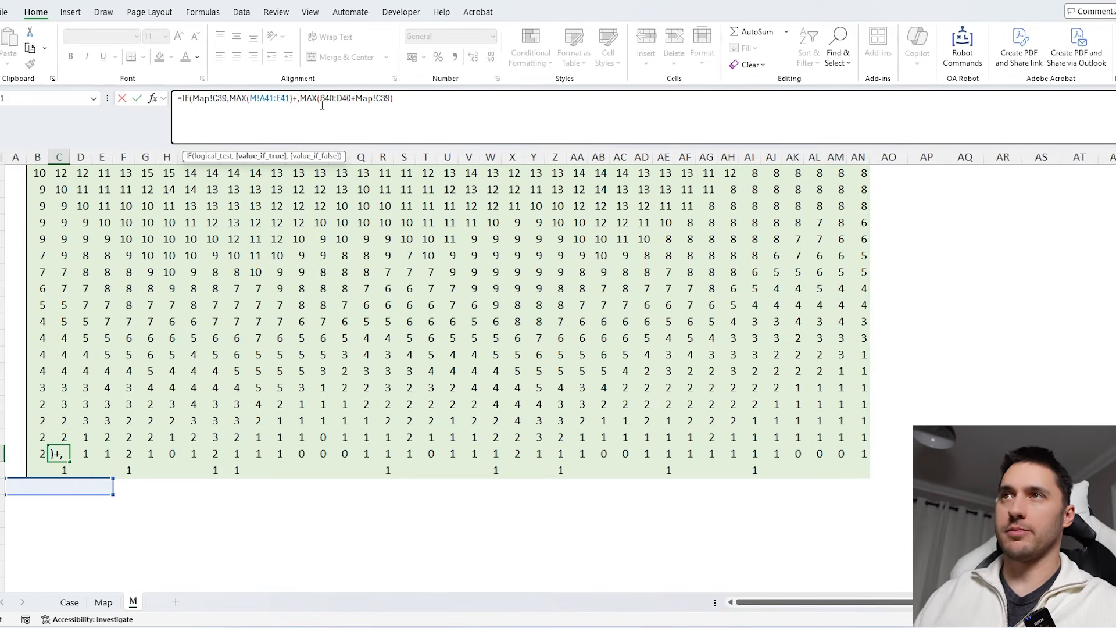
double_click(218, 99)
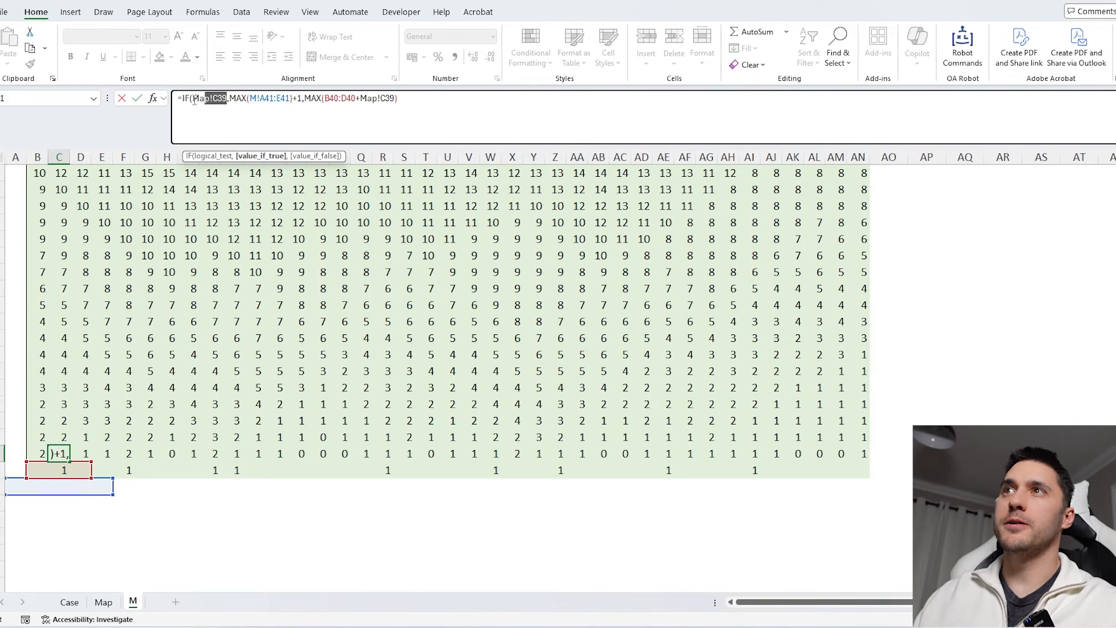
drag(292, 99, 230, 99)
click(297, 98)
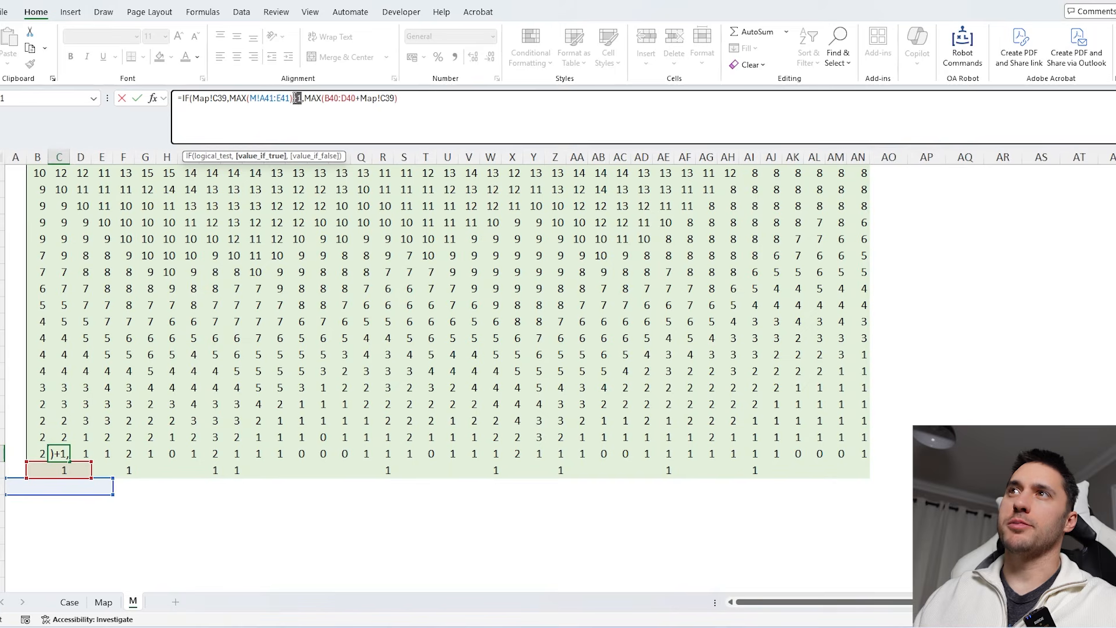
key(Right)
key(Right)
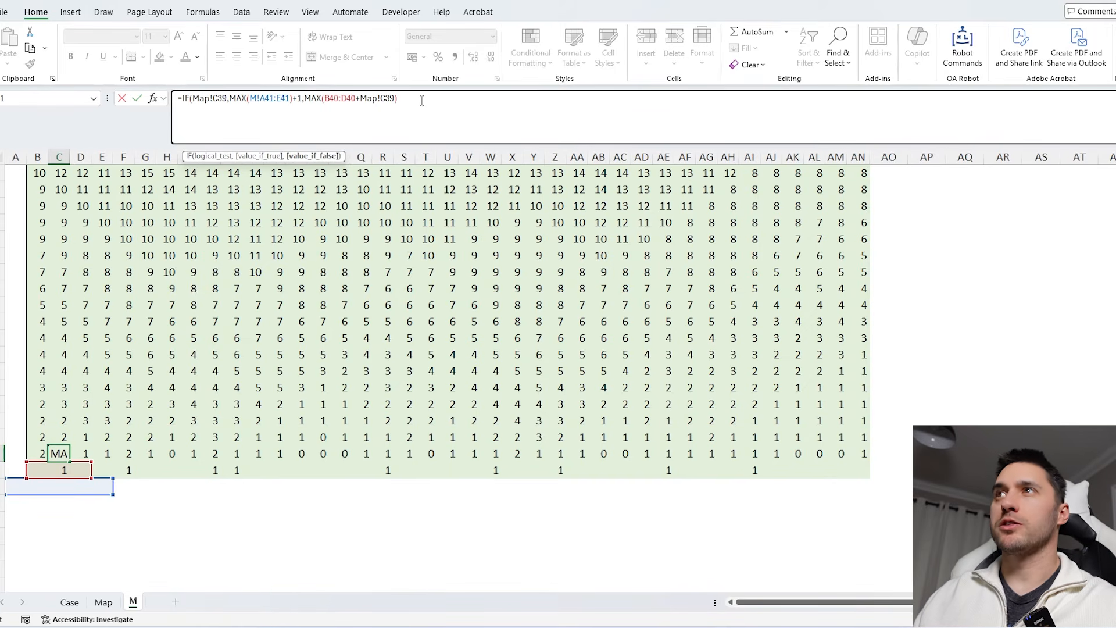
- Fill the new IF formula across the row and up through all map rows
click(62, 452)
drag(69, 461, 864, 187)
scroll(142, 374, down, 8)
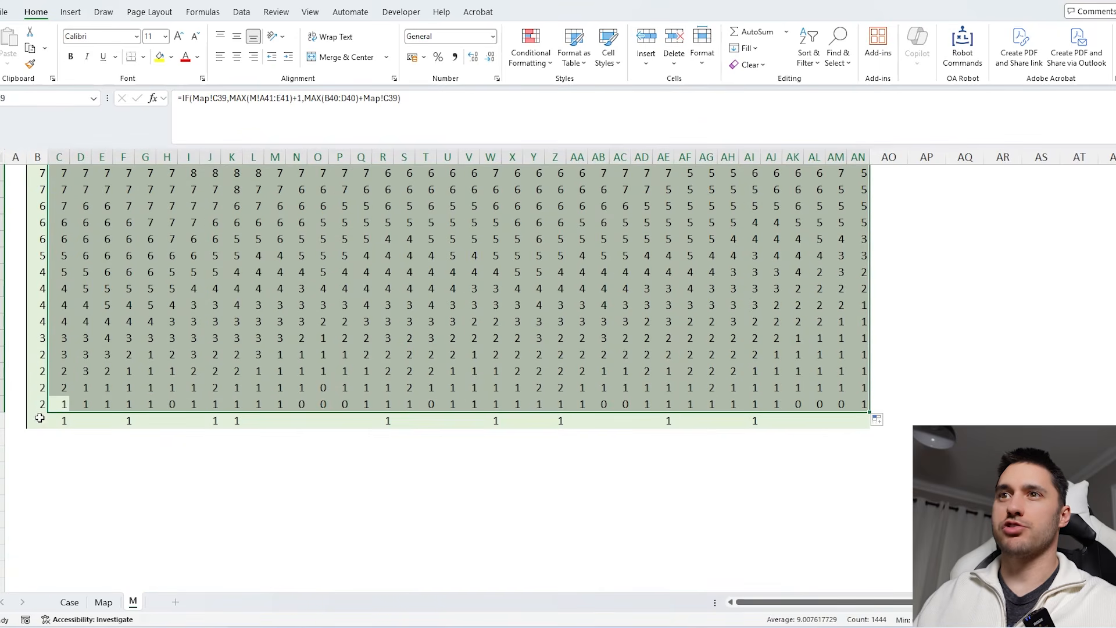
- Copy the formula into column B, fixing B39's broken range to A41:D41, and fill it up the column
click(42, 402)
click(63, 407)
drag(69, 412, 40, 404)
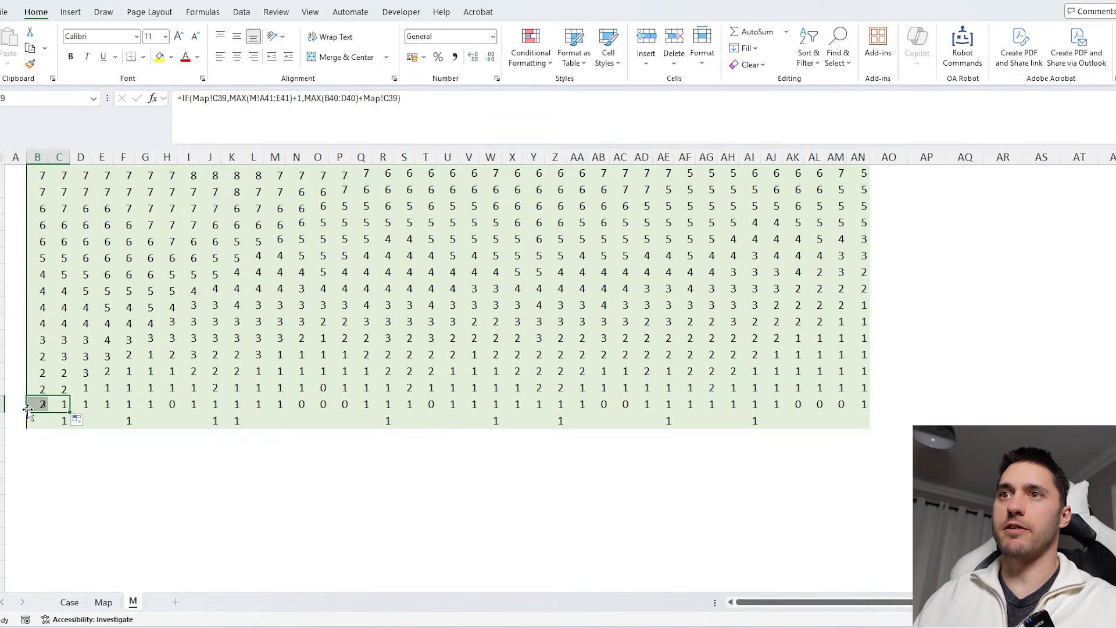
click(40, 405)
key(F2)
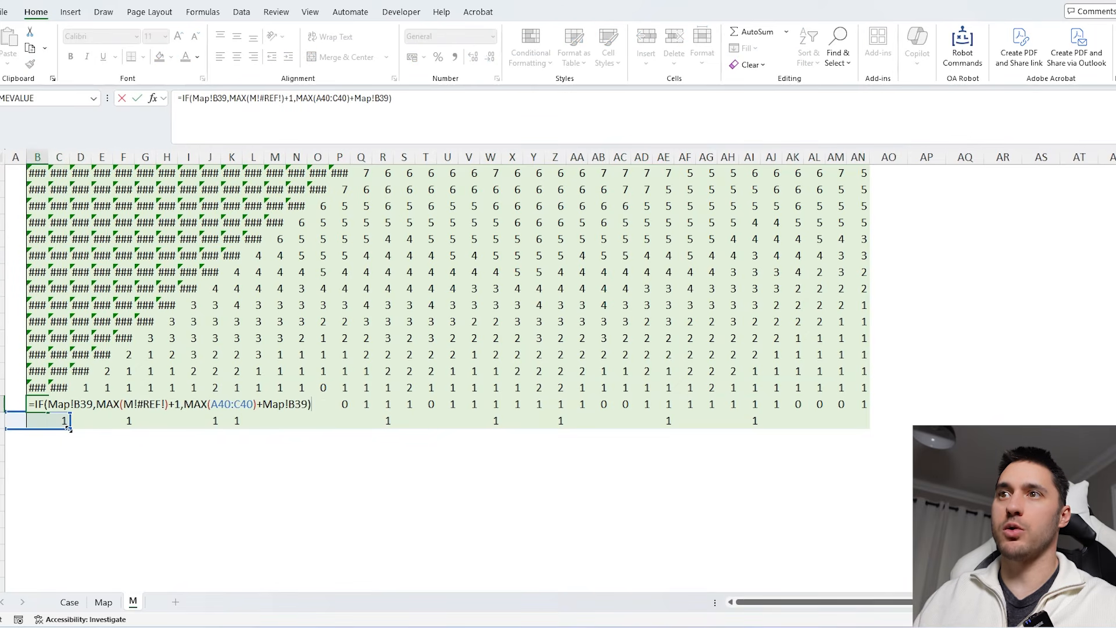
drag(282, 97, 249, 98)
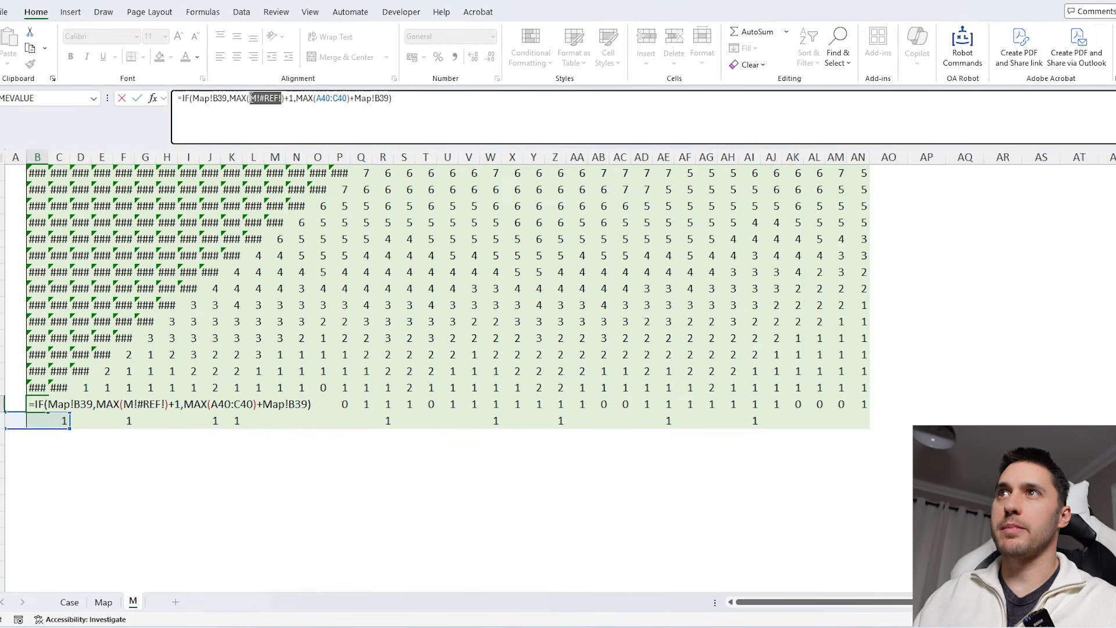
drag(78, 435, 11, 435)
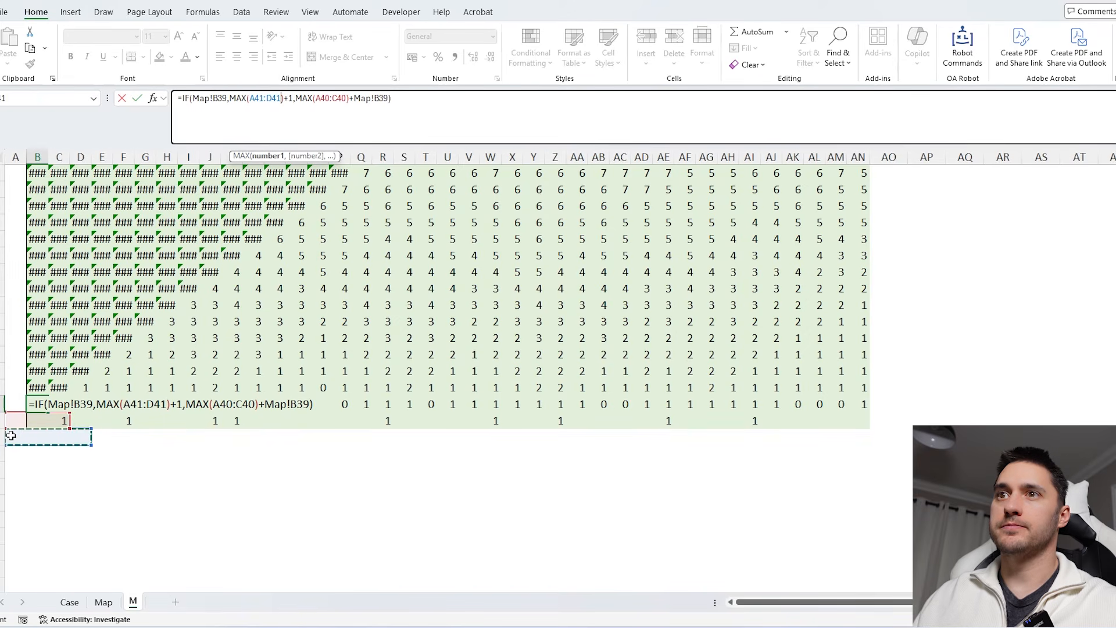
key(Return)
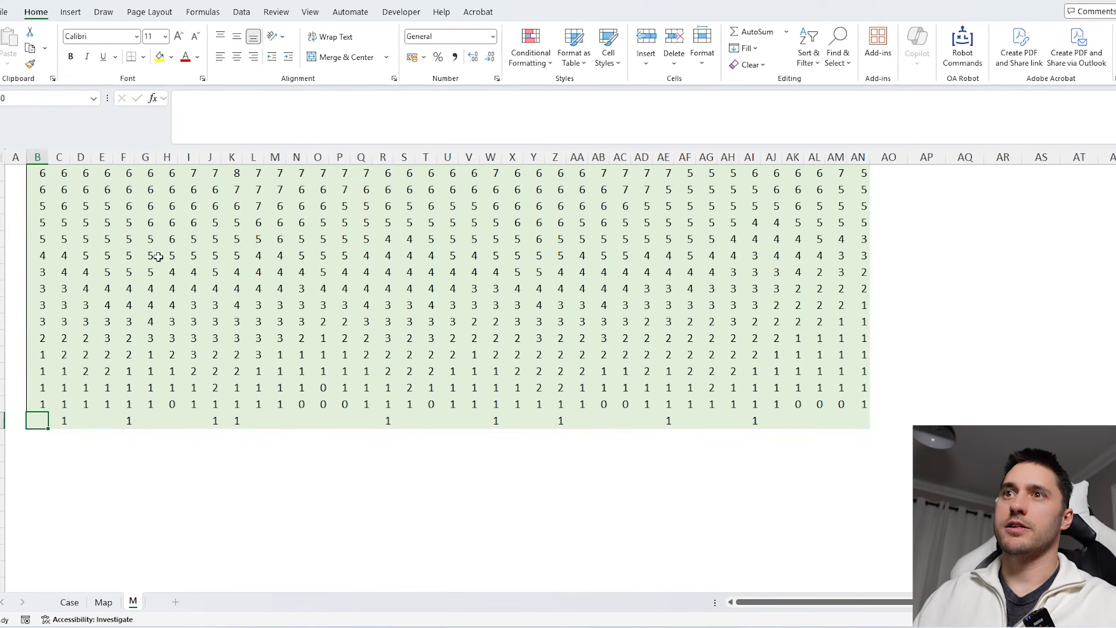
click(40, 404)
drag(48, 412, 53, 184)
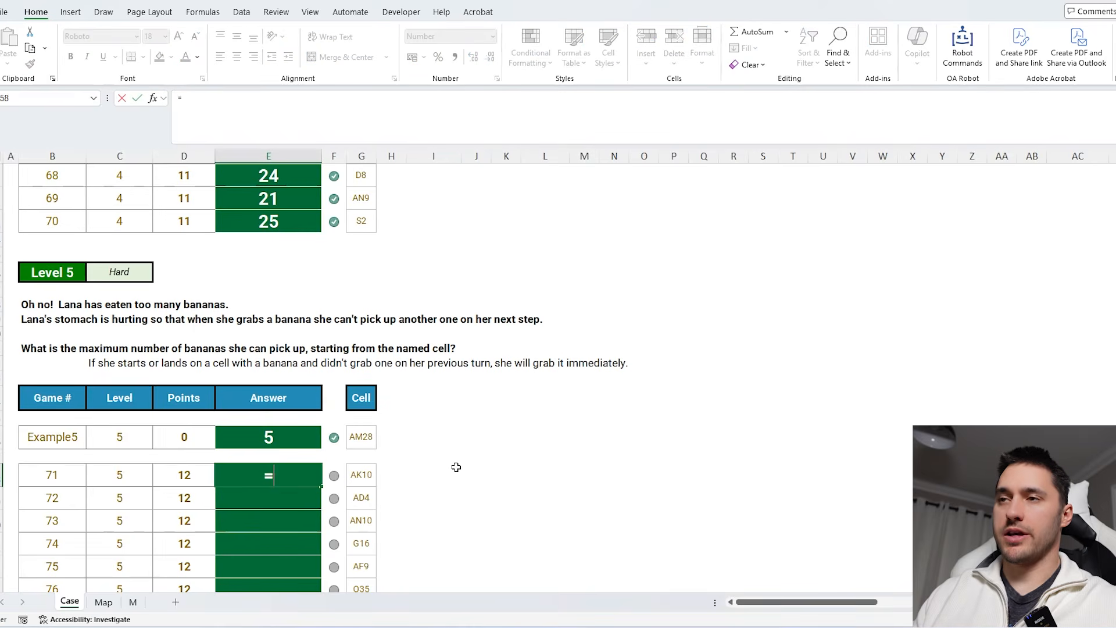
- Enter =INDIRECT("m!"&G158) as the first Level 5 answer, referencing its start cell, and fill it down
text(=indi)
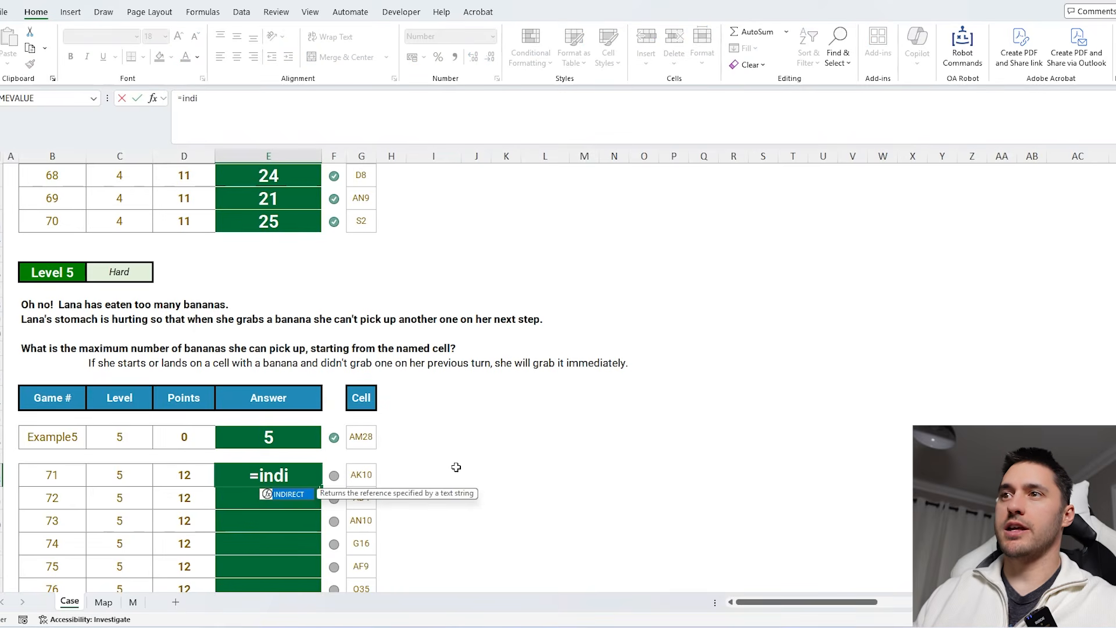
key(Tab)
text(")
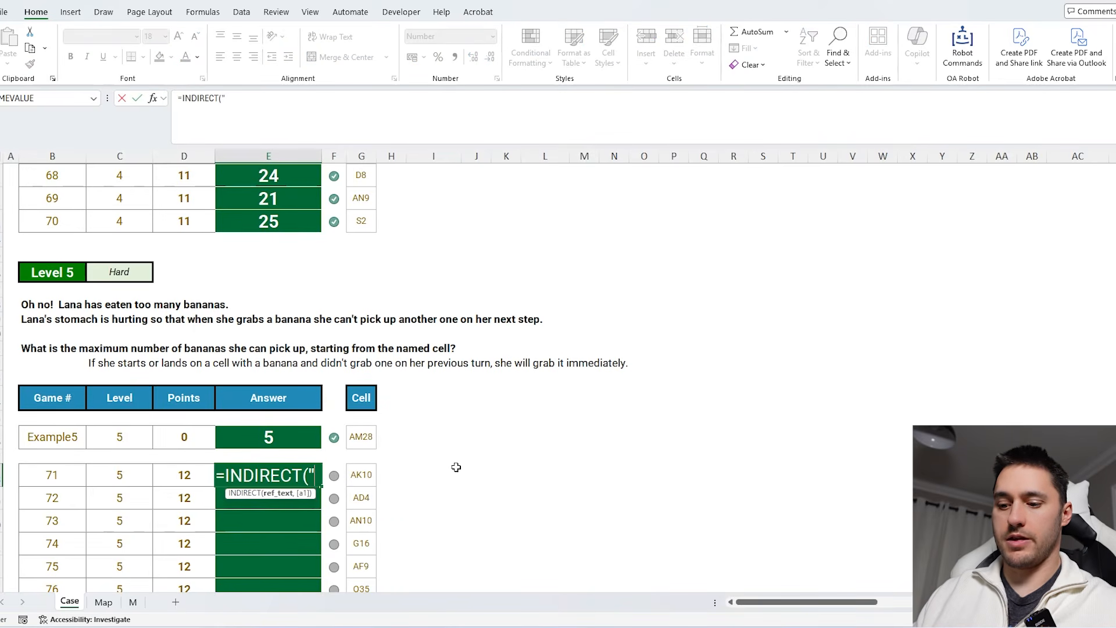
text(m!"&)
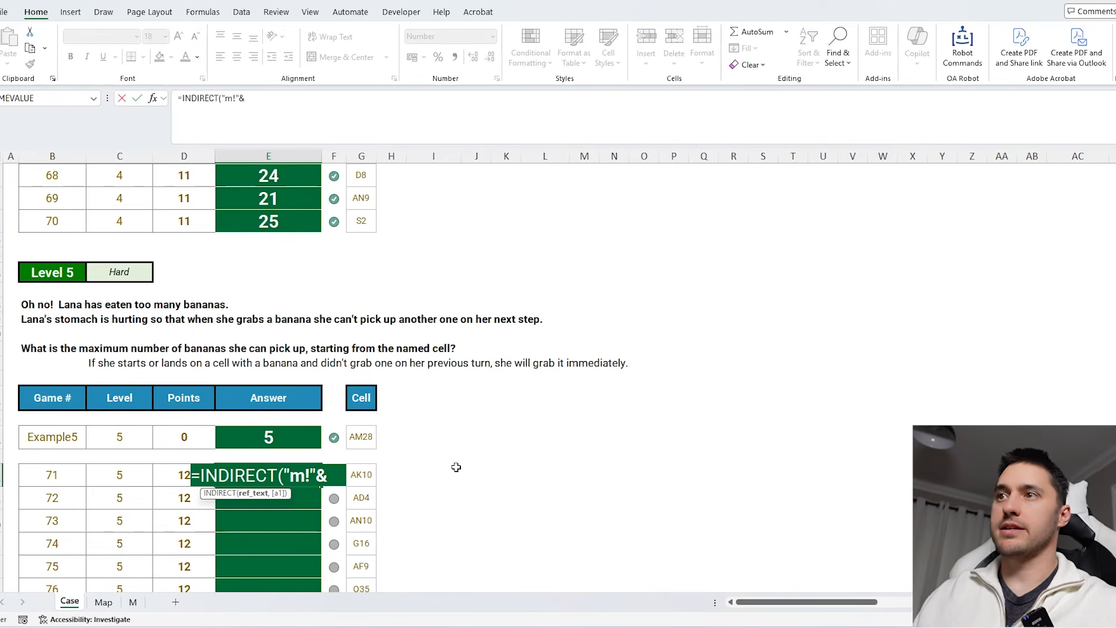
click(367, 476)
key(Return)
click(311, 476)
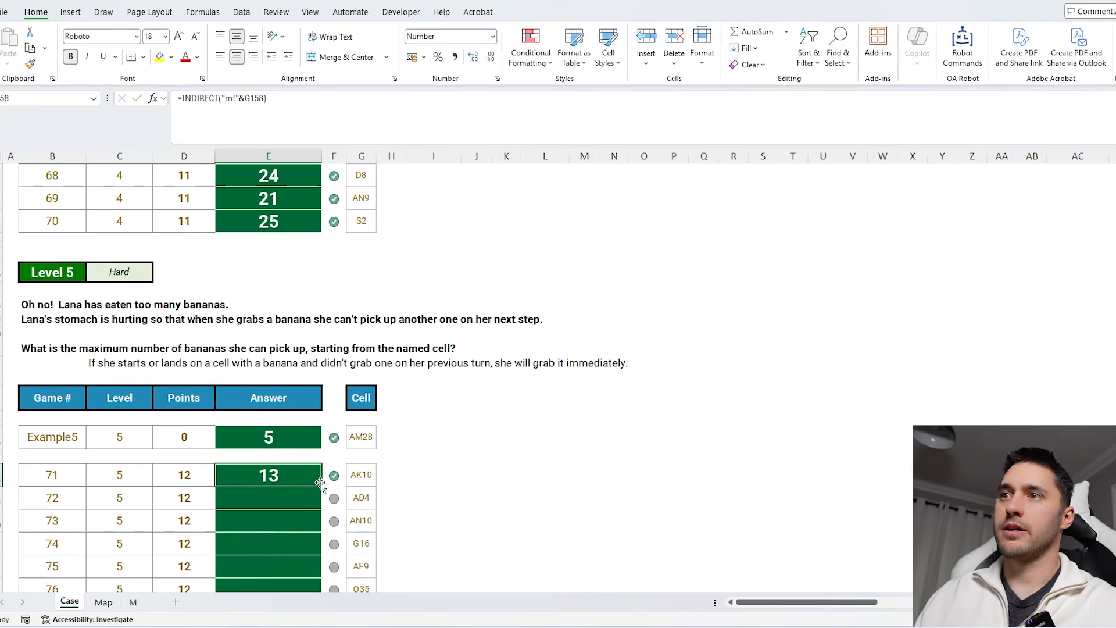
double_click(321, 487)
- Review the Level 5 answers and their check marks
scroll(412, 423, down, 6)
scroll(360, 372, up, 6)
click(301, 306)
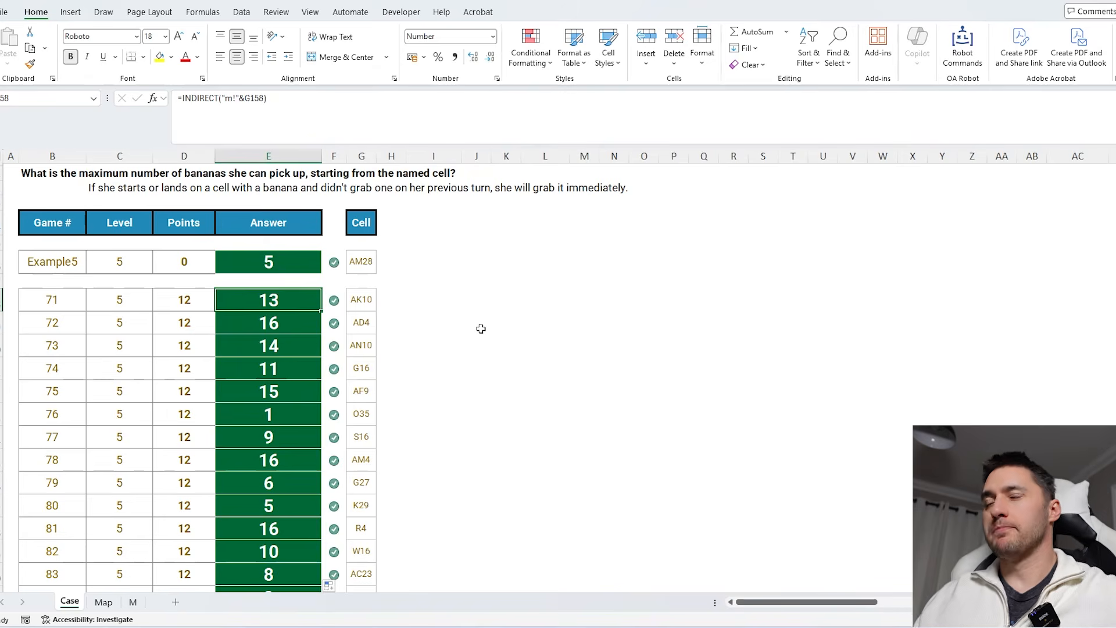
click(297, 367)
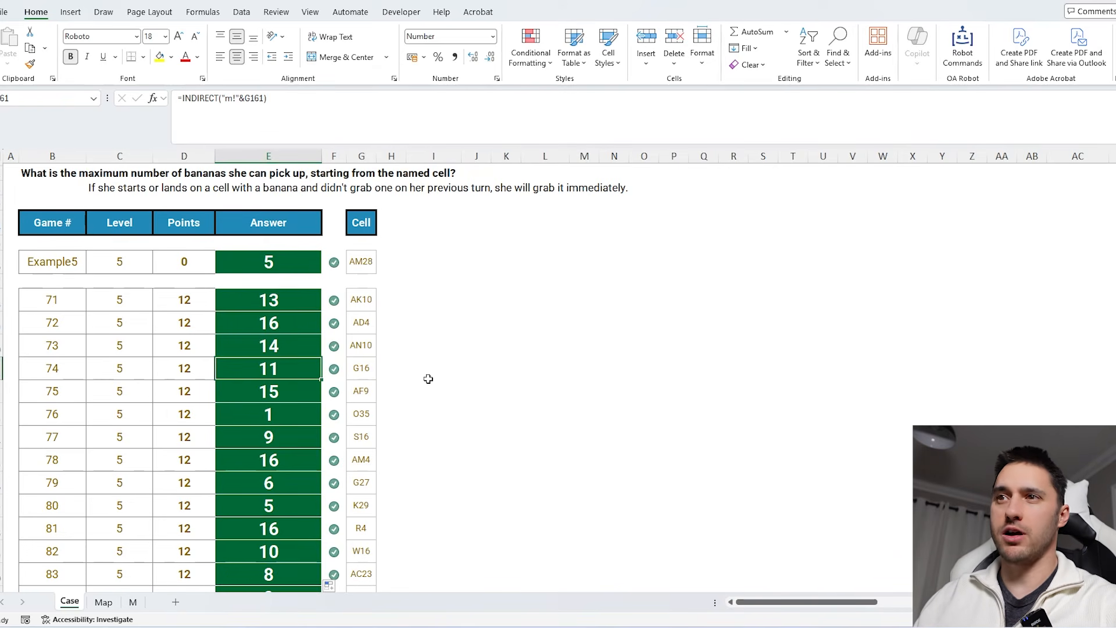
scroll(424, 441, up, 2)
scroll(426, 485, down, 1)
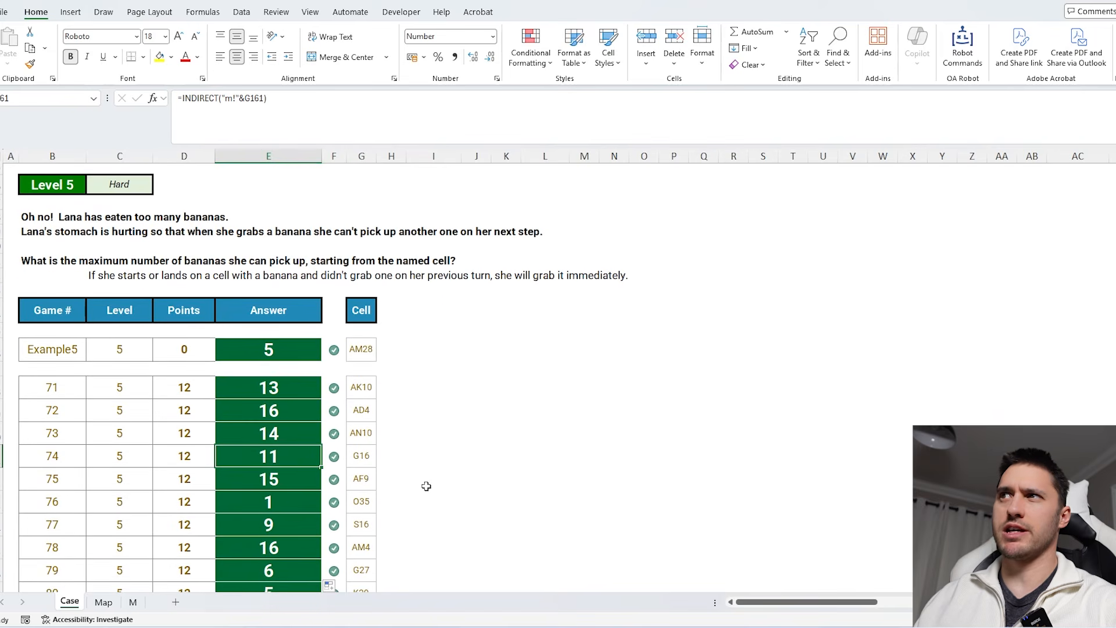
click(426, 486)
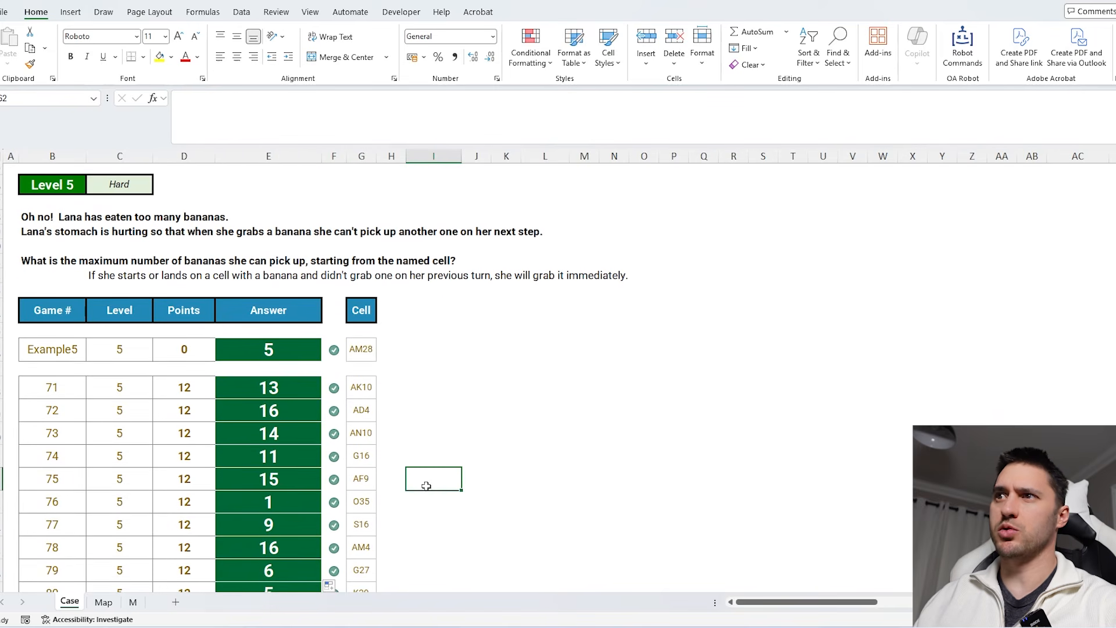
- Switch to the M sheet and examine the computed values in its top rows
click(133, 602)
drag(52, 174, 841, 375)
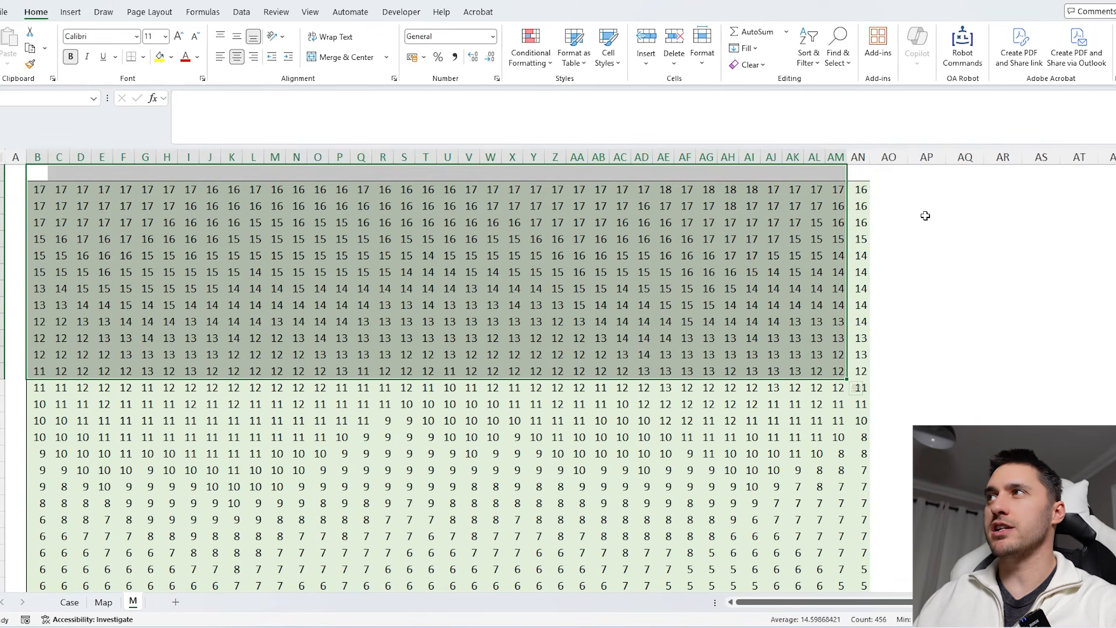
drag(923, 188, 927, 553)
scroll(951, 283, down, 6)
scroll(951, 283, up, 6)
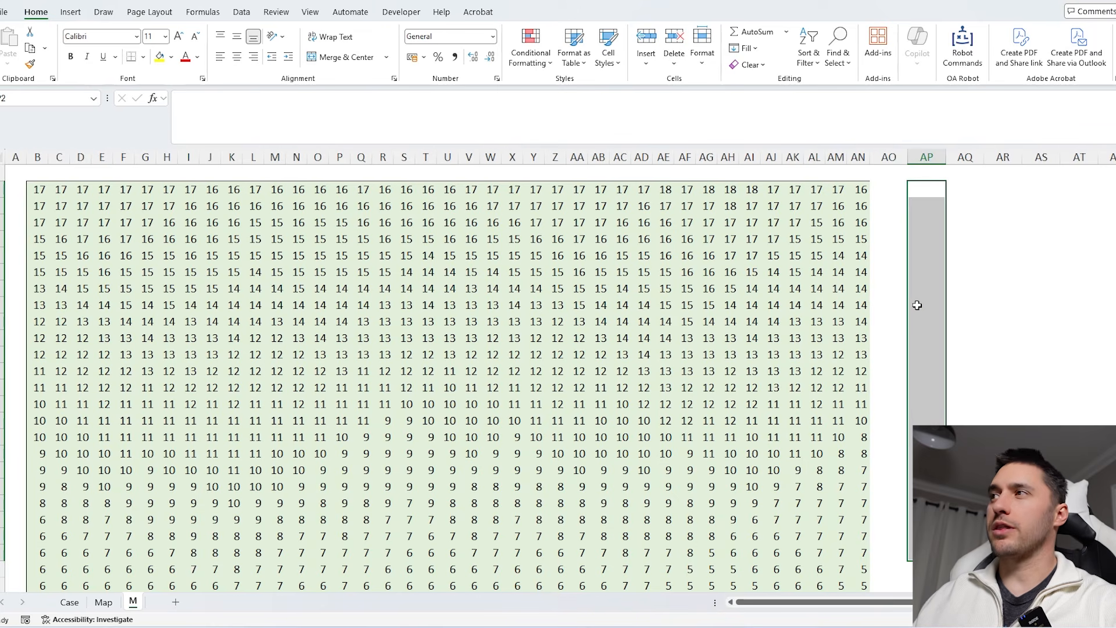
- Inspect the formulas in the bottom rows of the M sheet
scroll(918, 306, down, 7)
scroll(917, 305, down, 1)
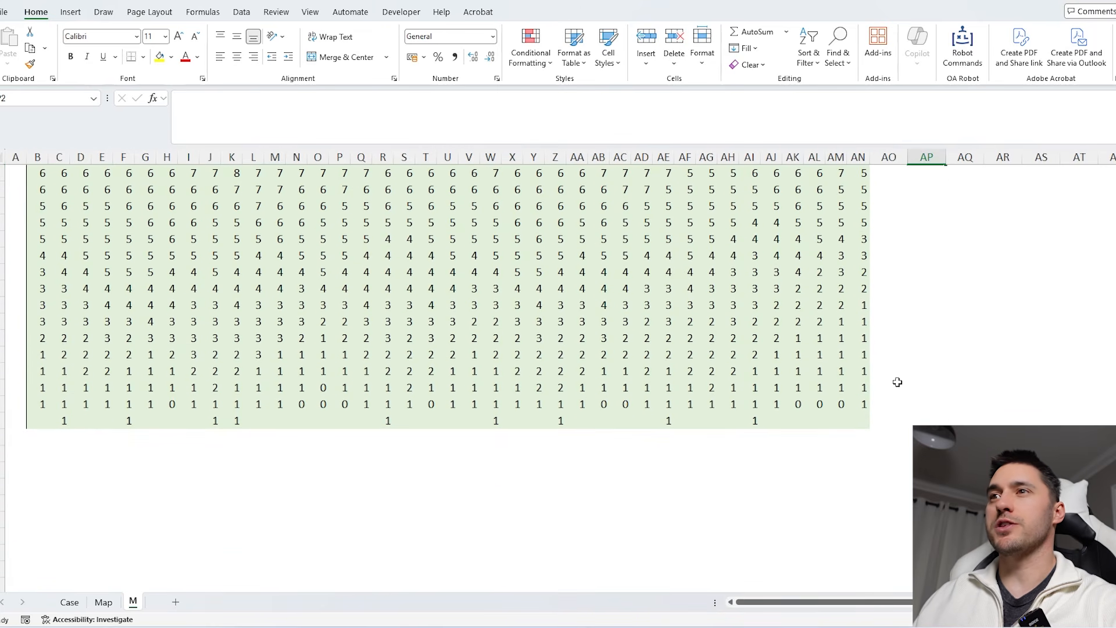
click(301, 375)
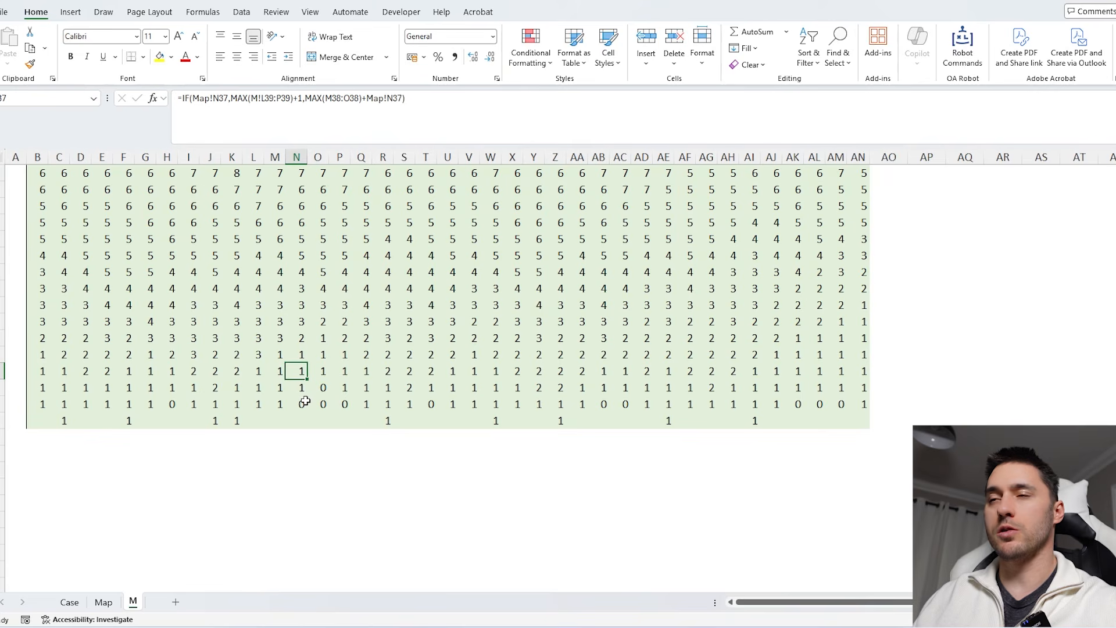
key(F2)
key(Escape)
key(F2)
key(Escape)
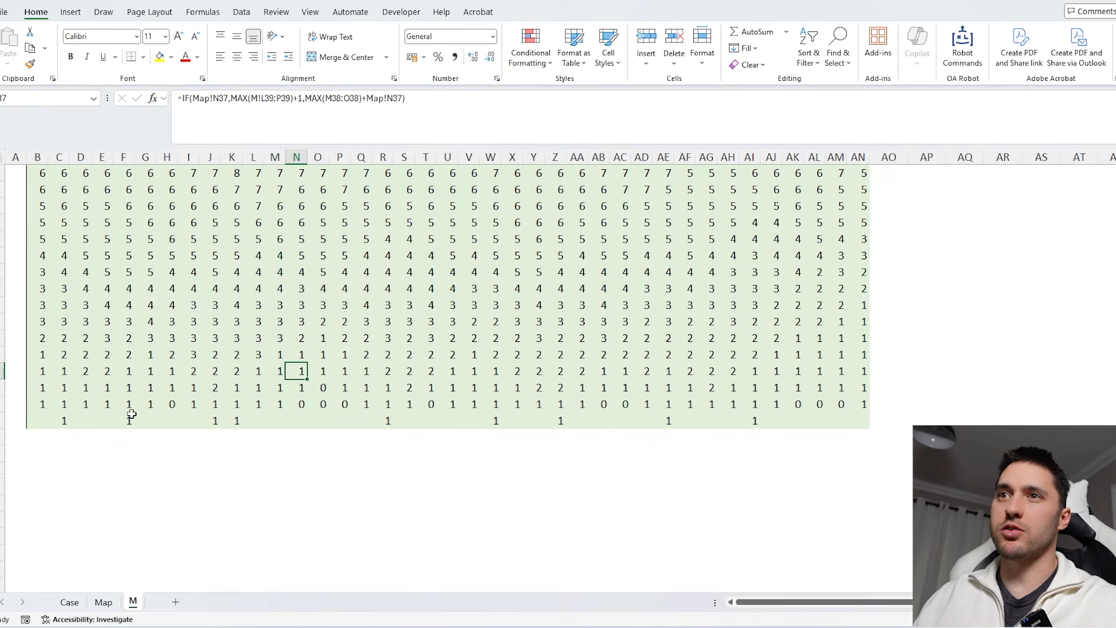
drag(42, 420, 859, 421)
click(858, 421)
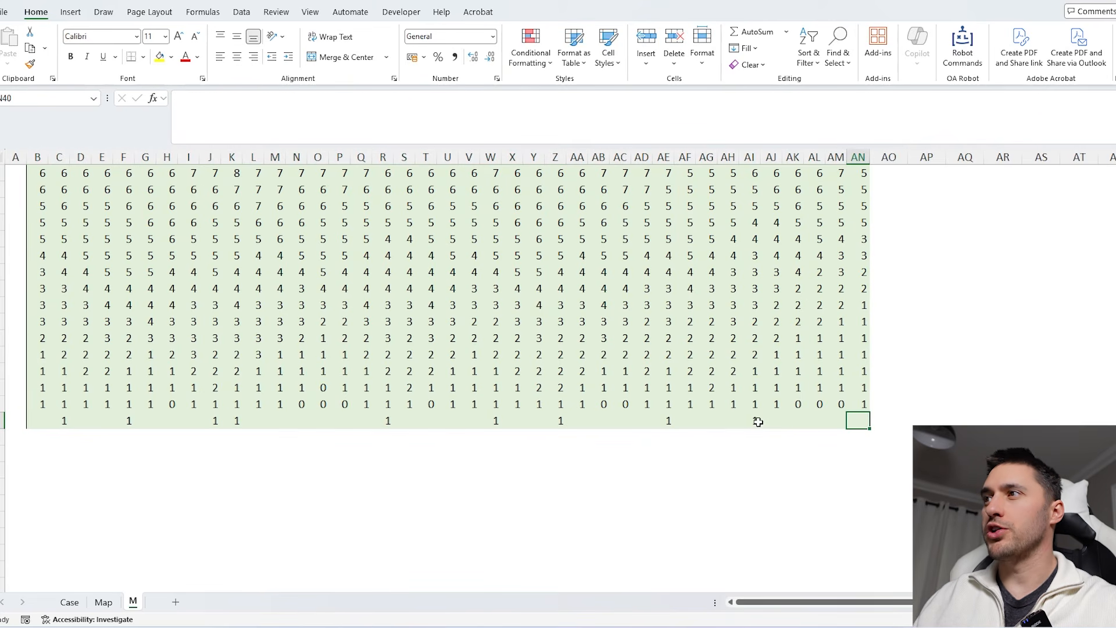
click(757, 421)
click(754, 403)
key(F2)
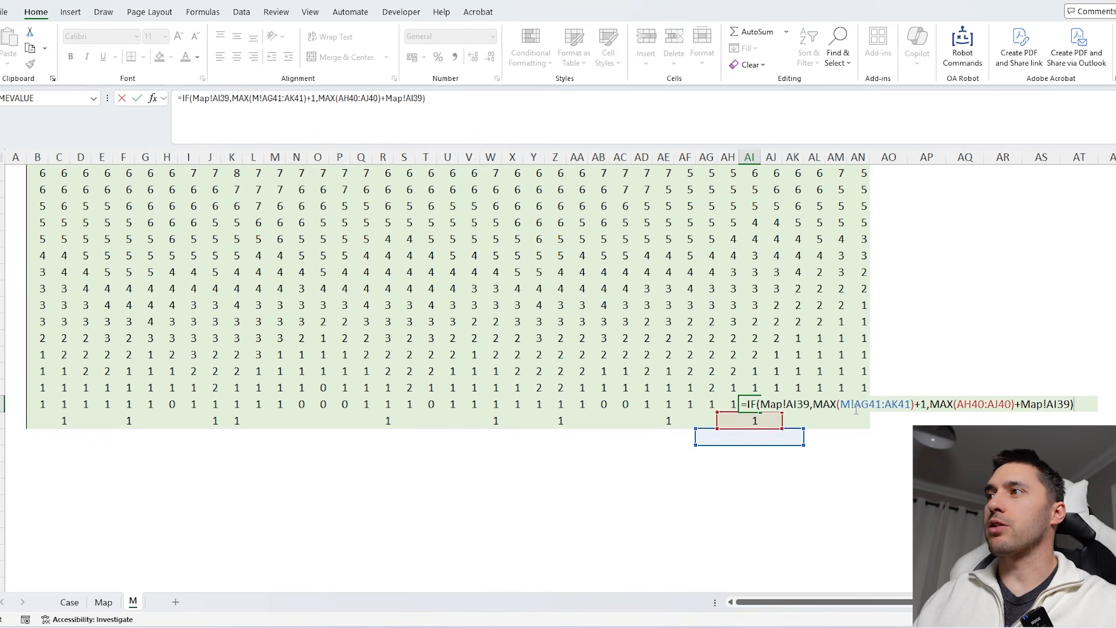
- Examine the logical test and value-if-true parts of the bottom-row cell's IF formula in the M sheet
click(239, 100)
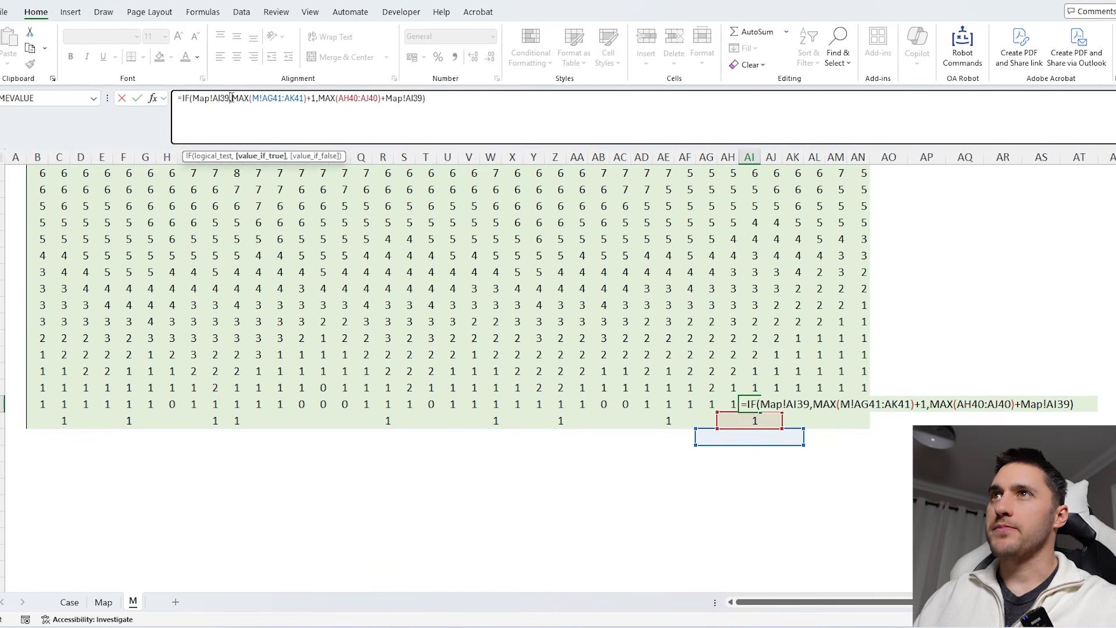
drag(231, 98, 178, 98)
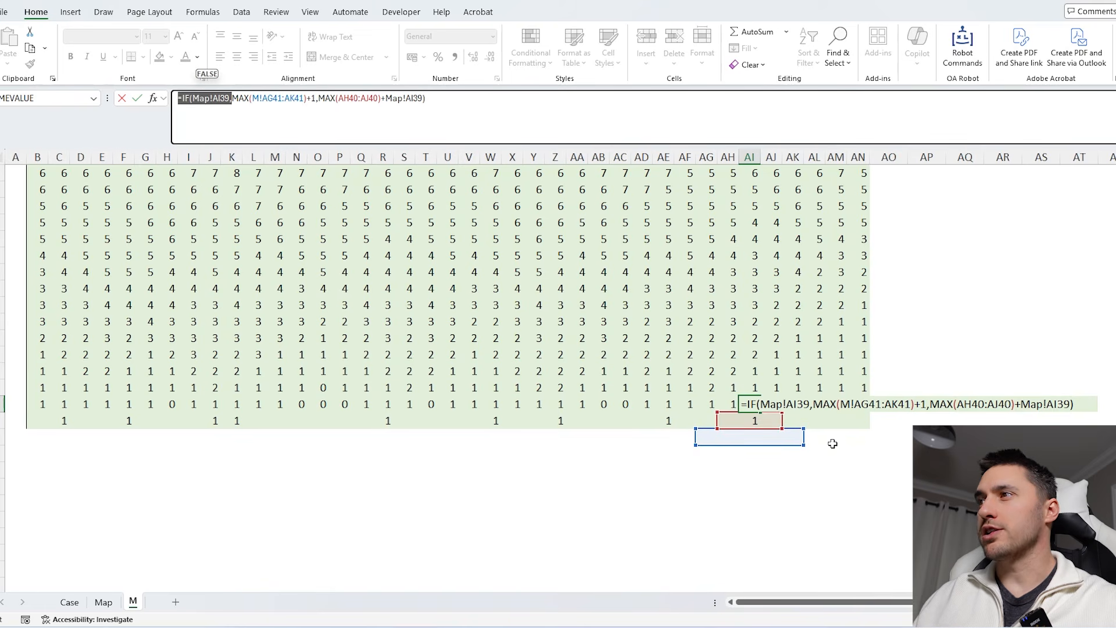
click(315, 98)
click(318, 98)
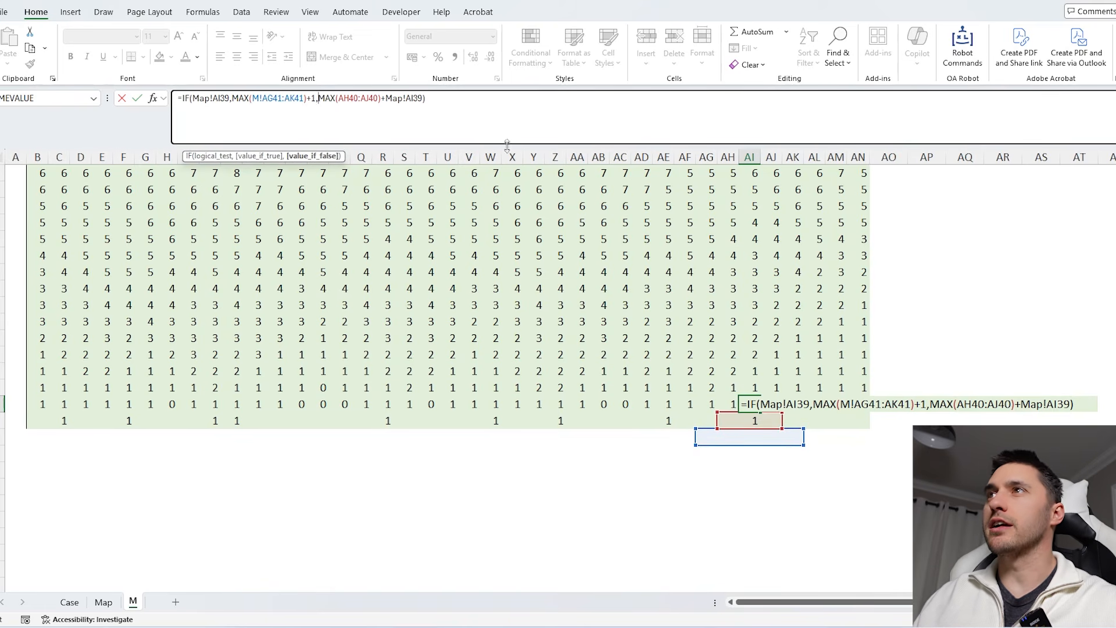
key(Escape)
- Open the formulas of several cells higher up the M sheet to compare their references
double_click(664, 354)
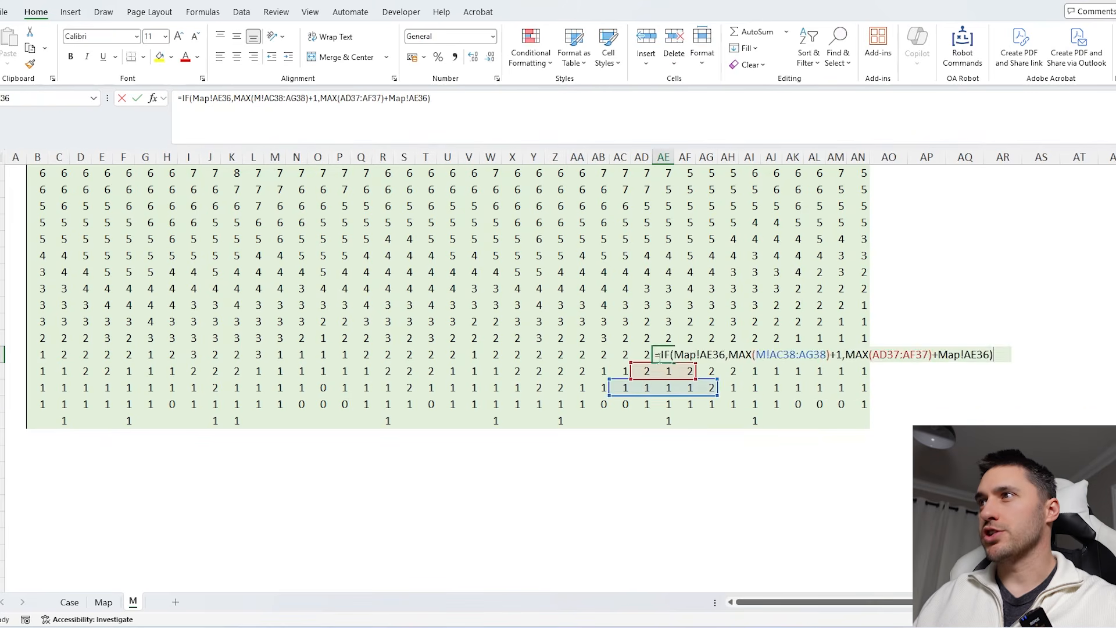
key(Escape)
double_click(647, 290)
key(Escape)
double_click(485, 225)
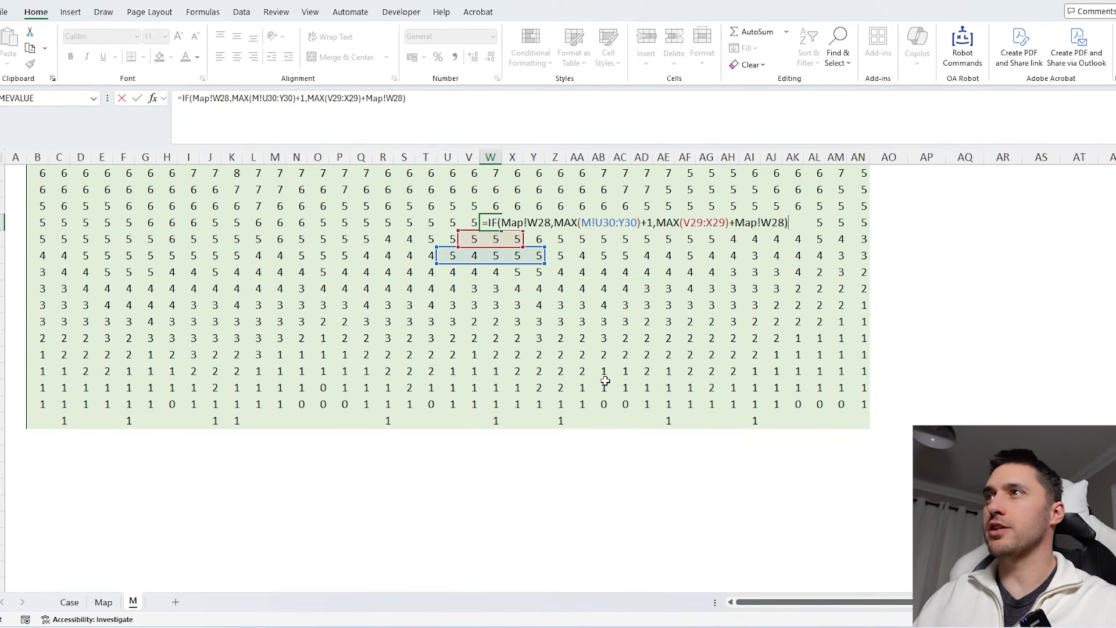
scroll(605, 381, up, 4)
key(Escape)
double_click(490, 289)
scroll(679, 368, up, 2)
key(Escape)
double_click(586, 293)
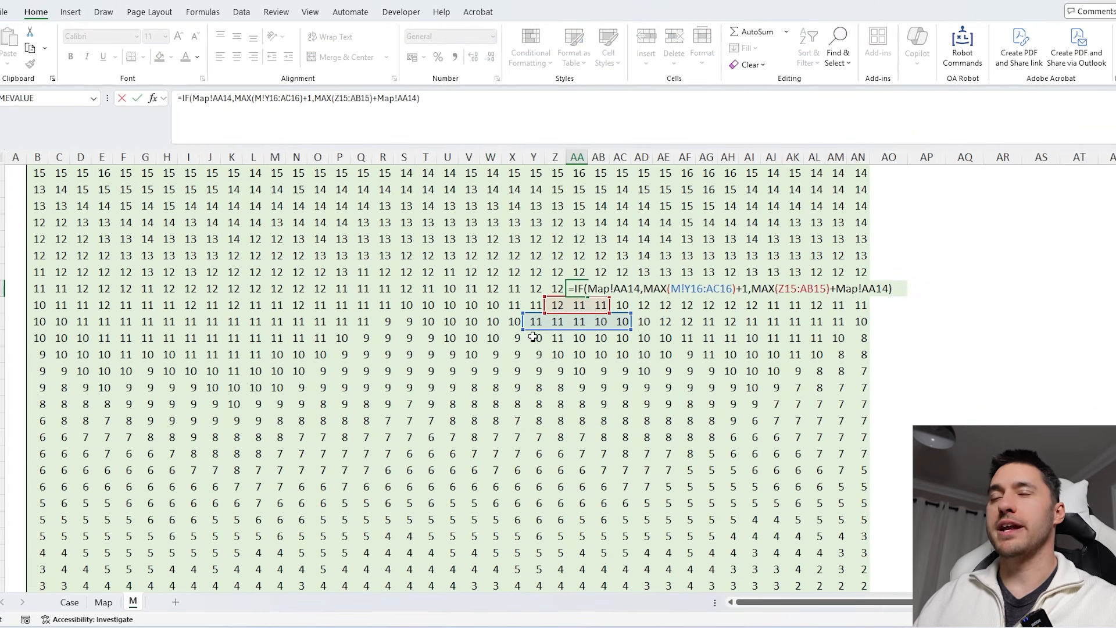
key(Escape)
scroll(270, 485, down, 3)
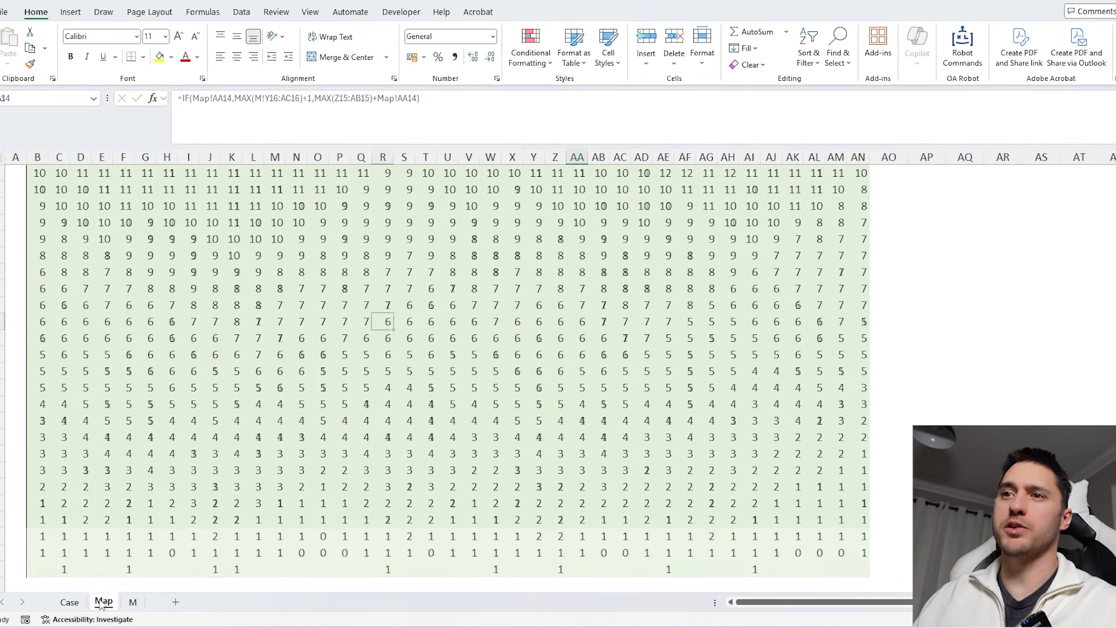
- Switch to the Case sheet and scroll through the Level 4 and Level 5 answers
click(70, 602)
scroll(554, 418, down, 3)
scroll(556, 419, up, 12)
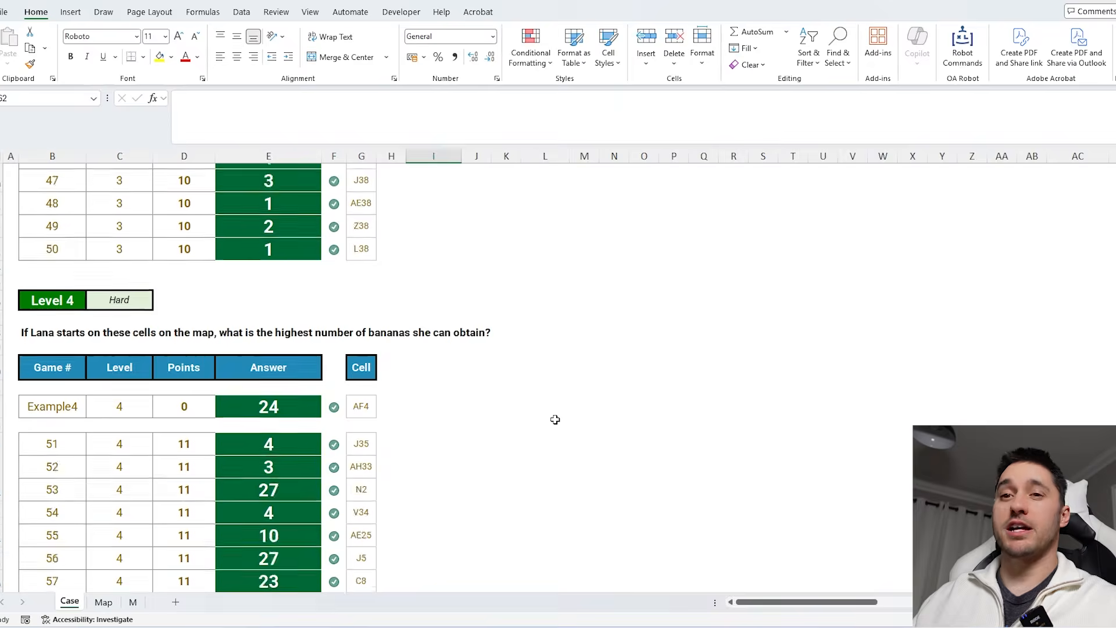
scroll(555, 419, down, 7)
scroll(555, 419, down, 8)
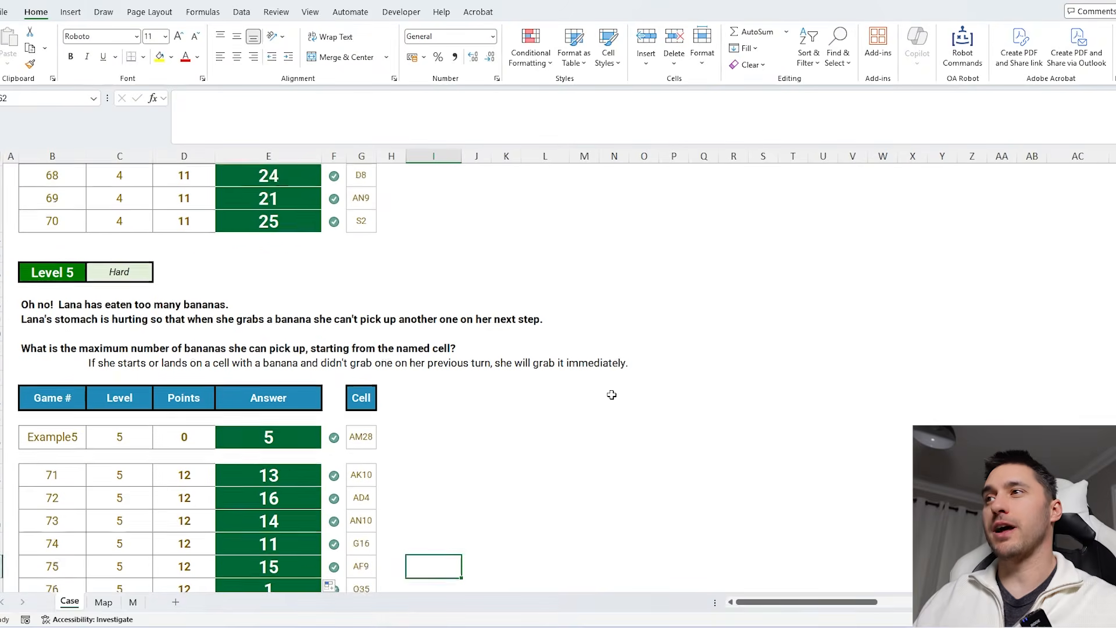
click(580, 371)
scroll(587, 430, up, 1)
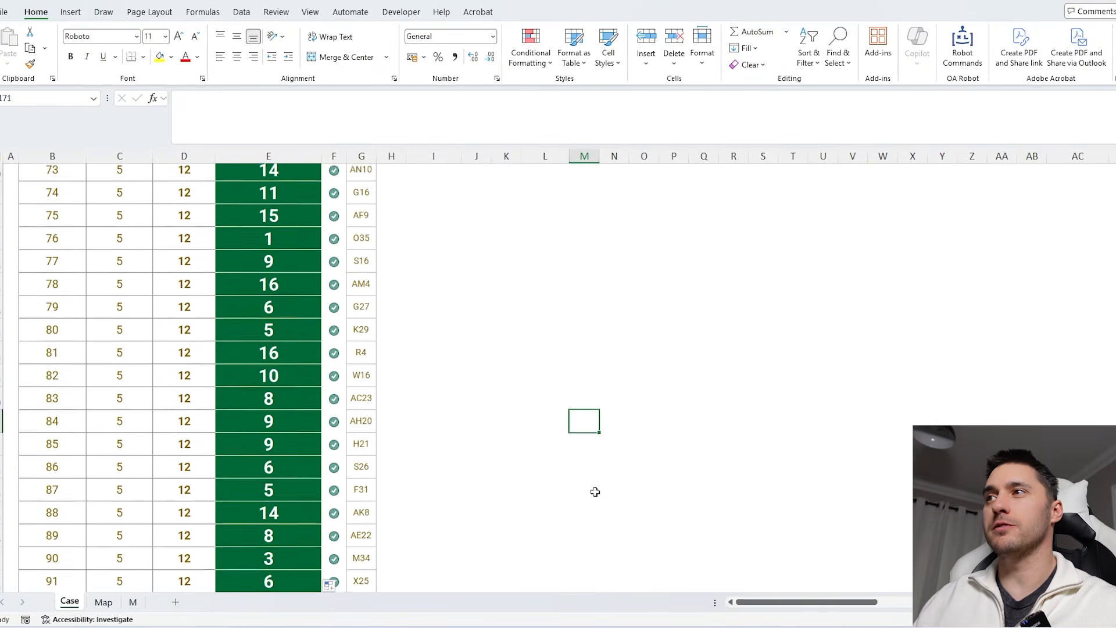
scroll(570, 477, down, 2)
click(520, 423)
scroll(529, 408, down, 3)
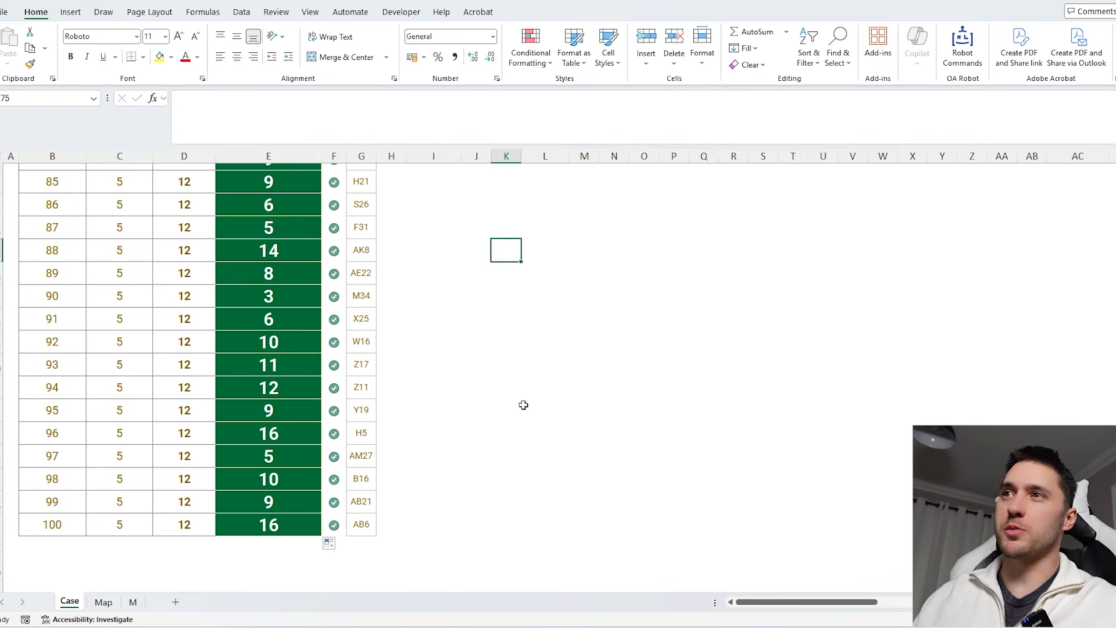
scroll(541, 394, up, 1)
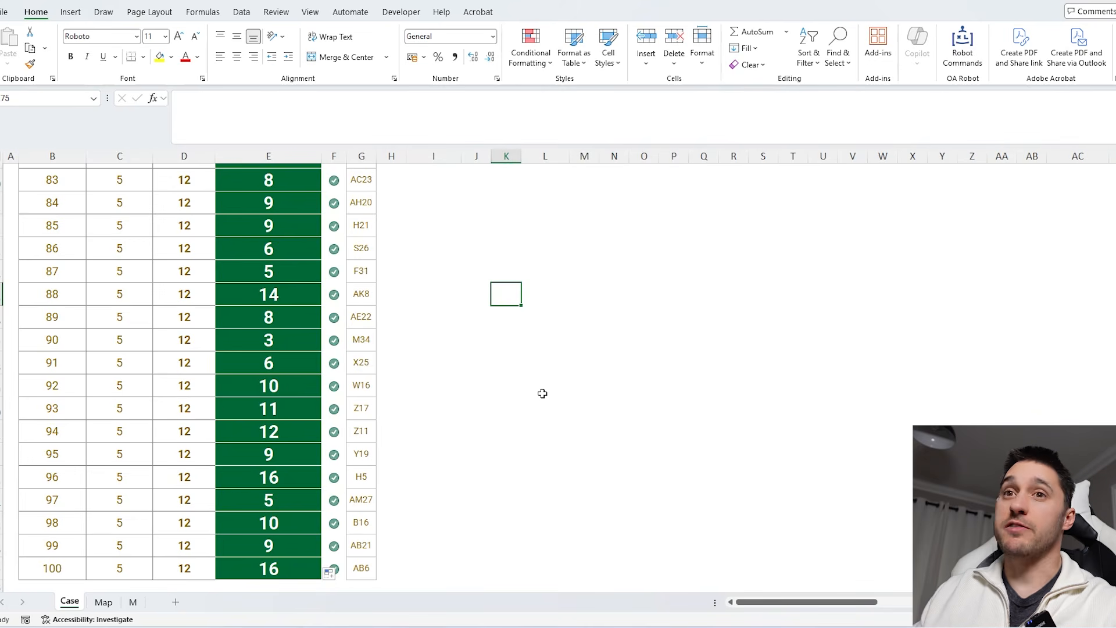
key(Down)
key(Down)
key(Down)
key(Right)
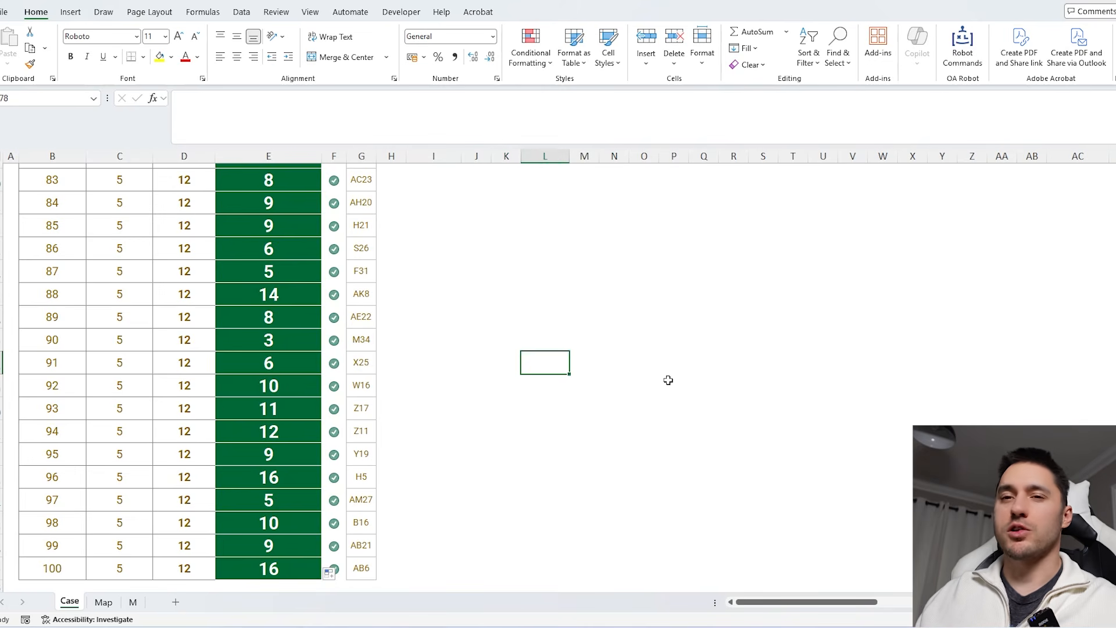